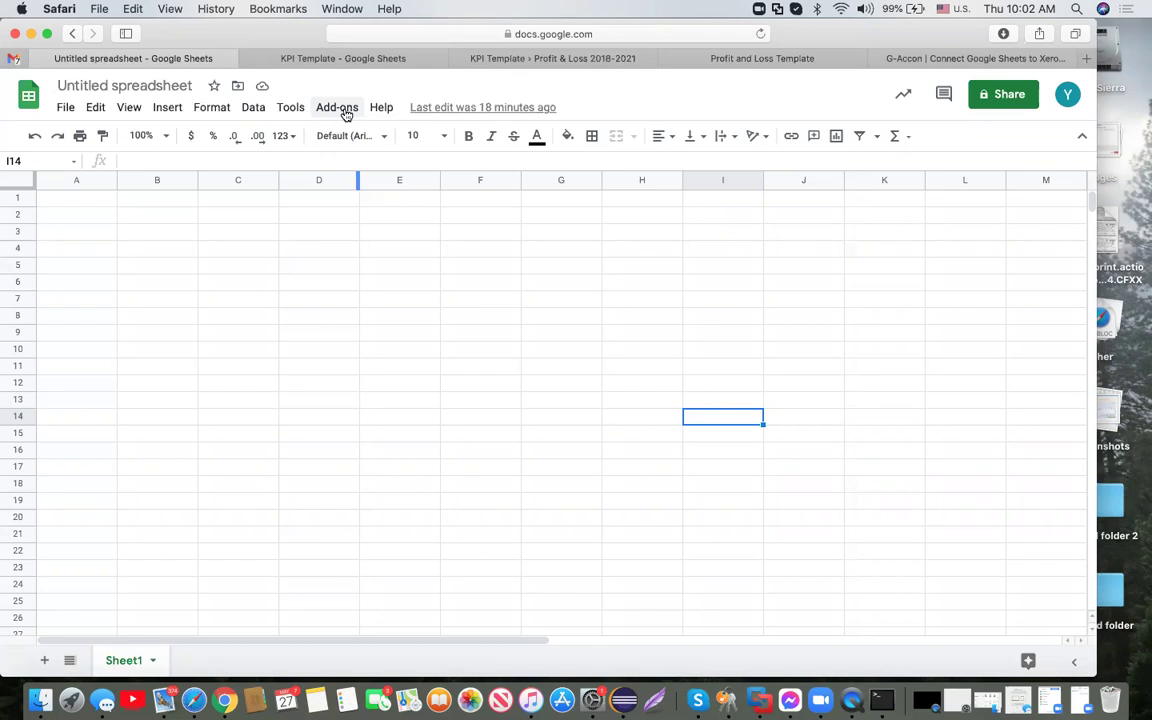
# Start a new Standard Reports template with the G-Accon for XERO add-on
pyautogui.click(337, 108)
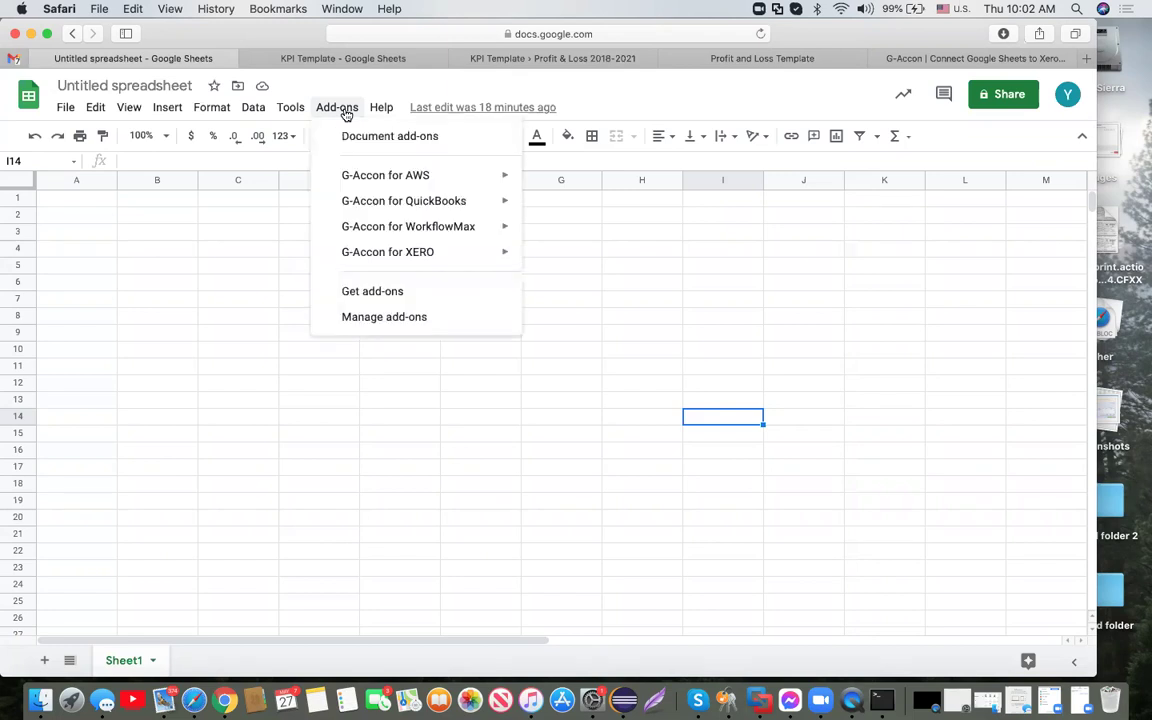
pyautogui.moveTo(427, 258)
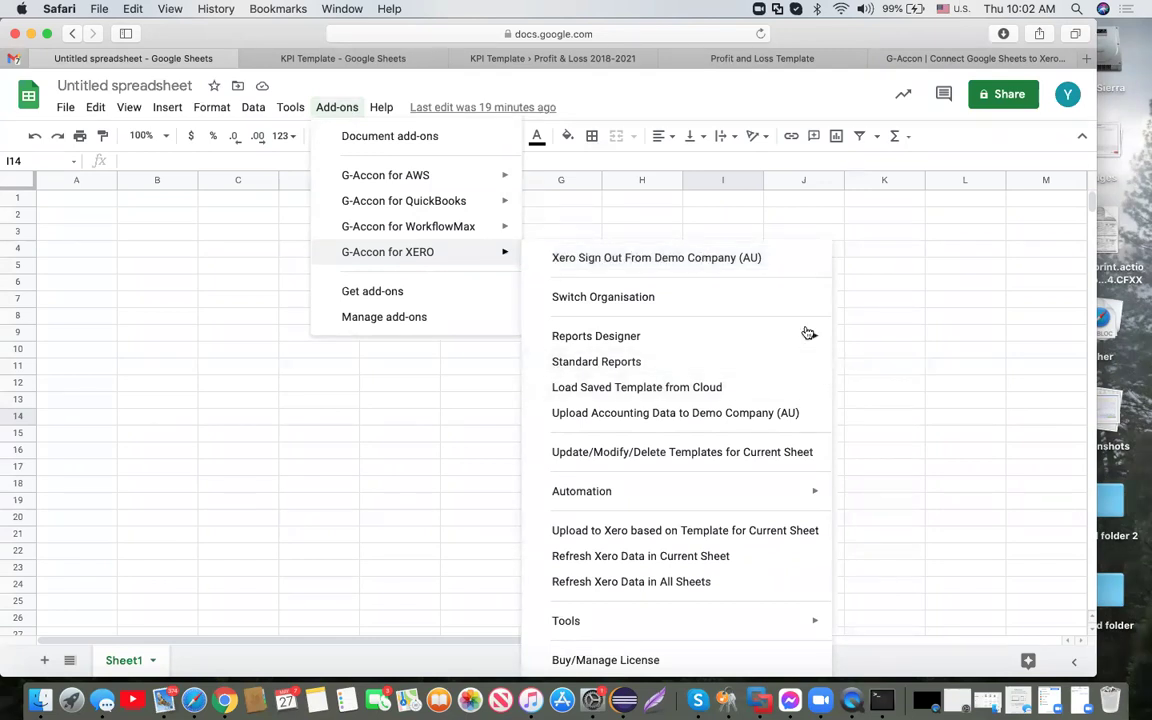
pyautogui.moveTo(715, 335)
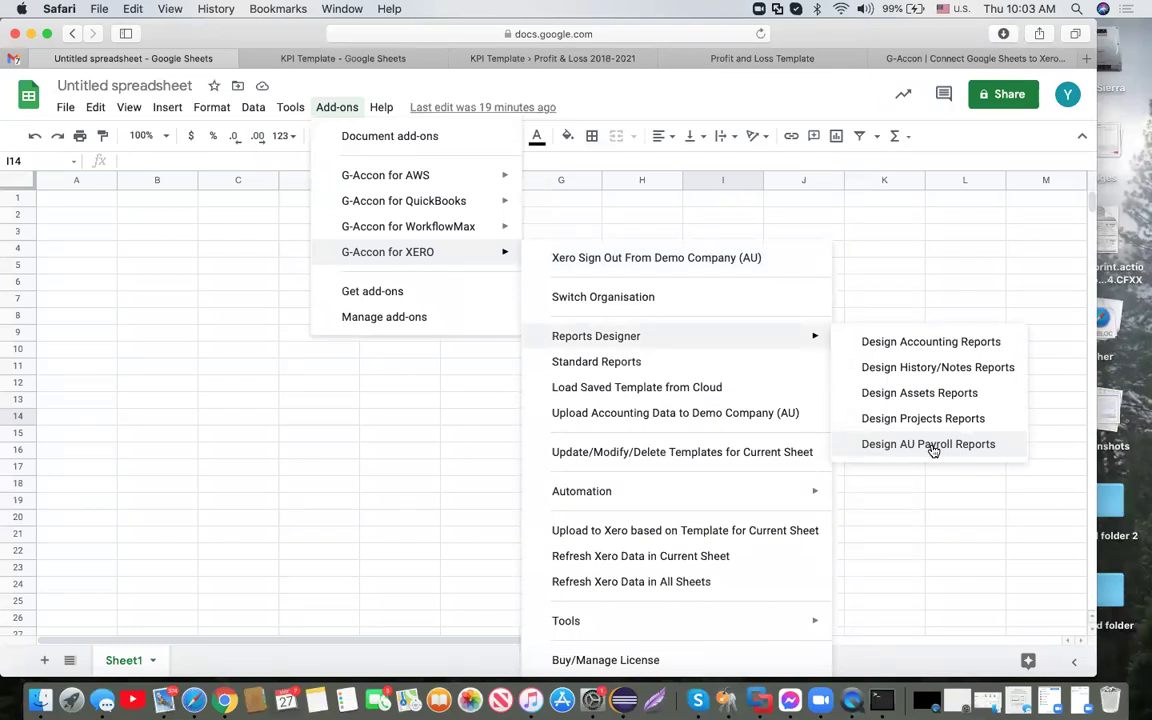
pyautogui.click(700, 366)
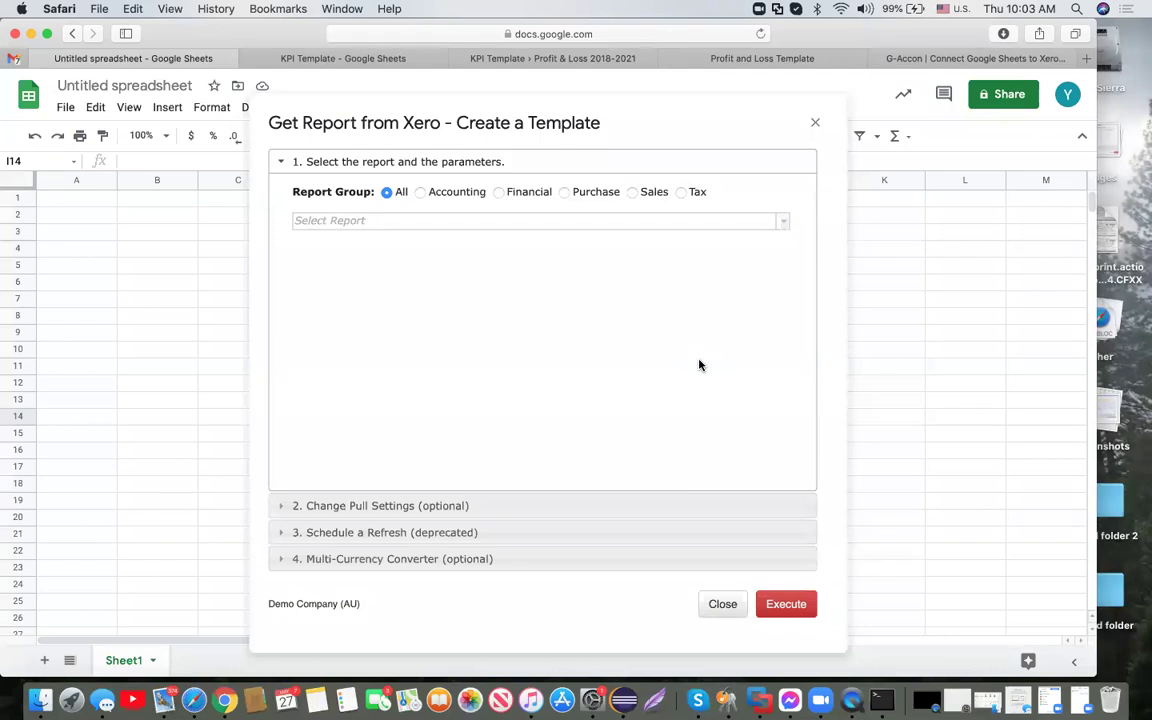
# Select the Budget Manager report from the Financial report group
pyautogui.click(783, 226)
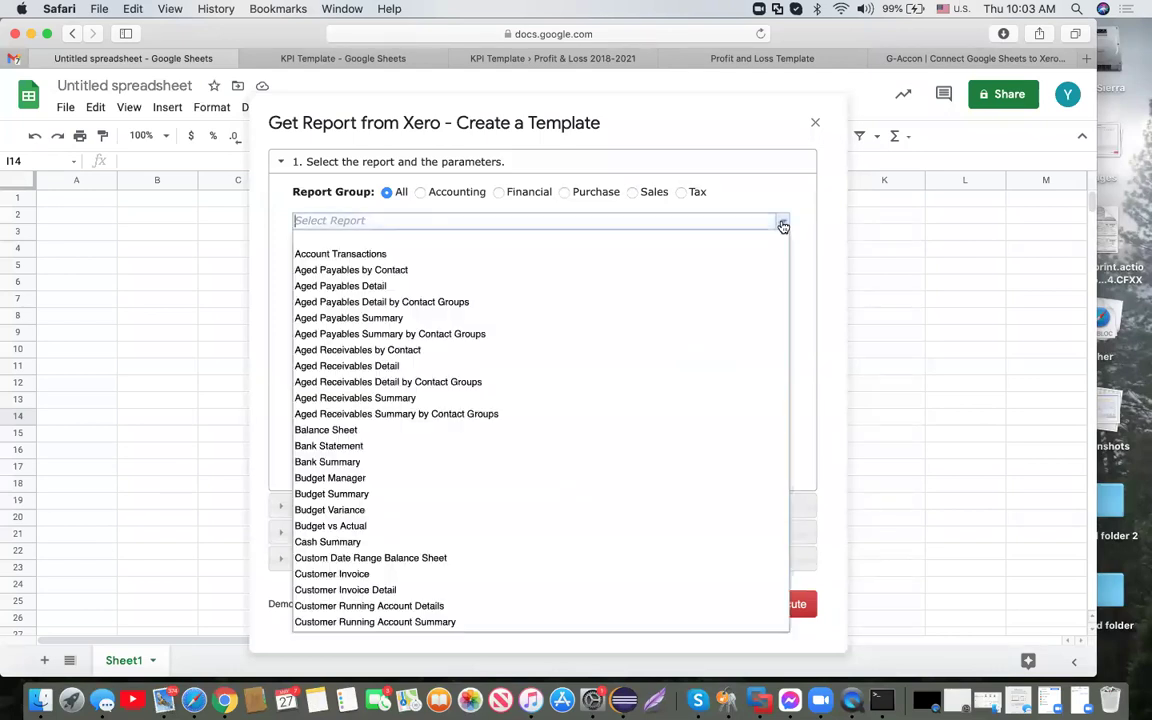
pyautogui.scroll(-5, 673, 484)
pyautogui.scroll(-5, 672, 482)
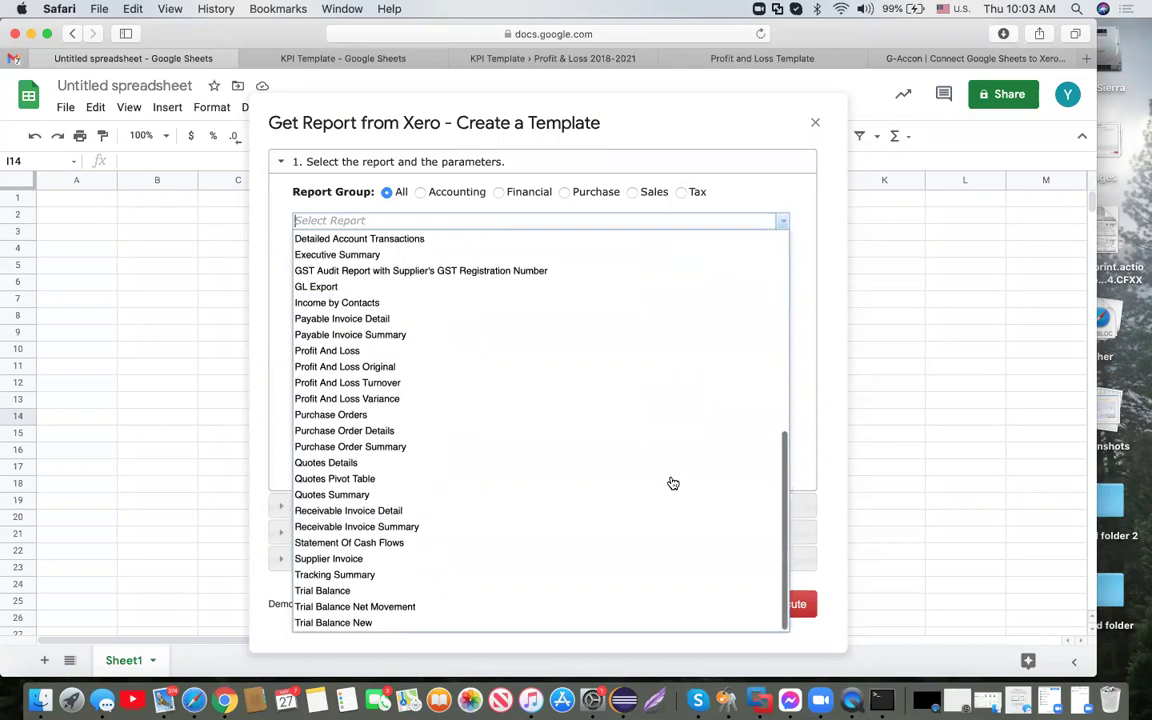
pyautogui.click(421, 194)
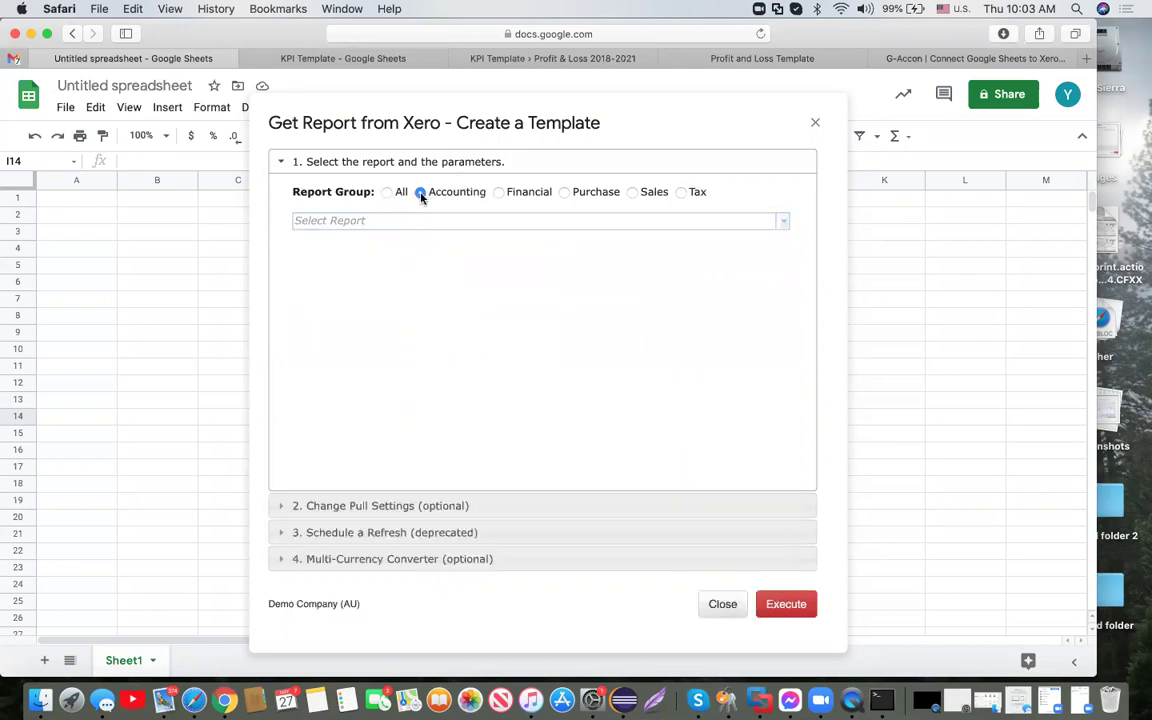
pyautogui.click(784, 222)
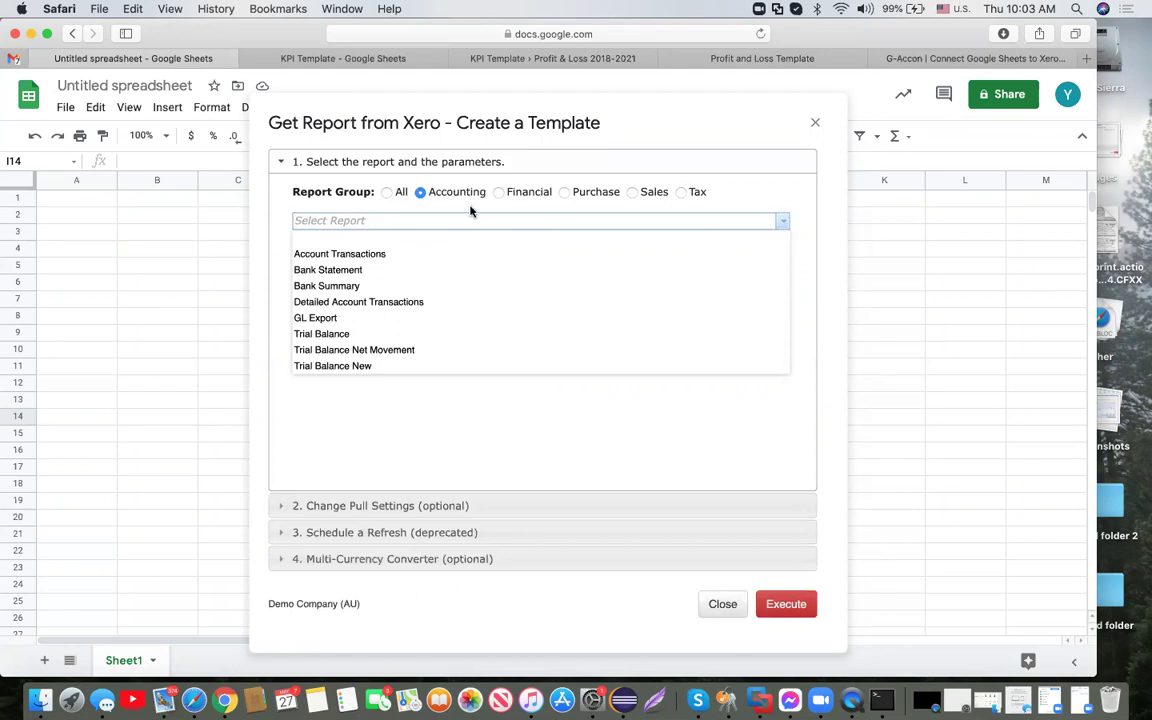
pyautogui.click(499, 194)
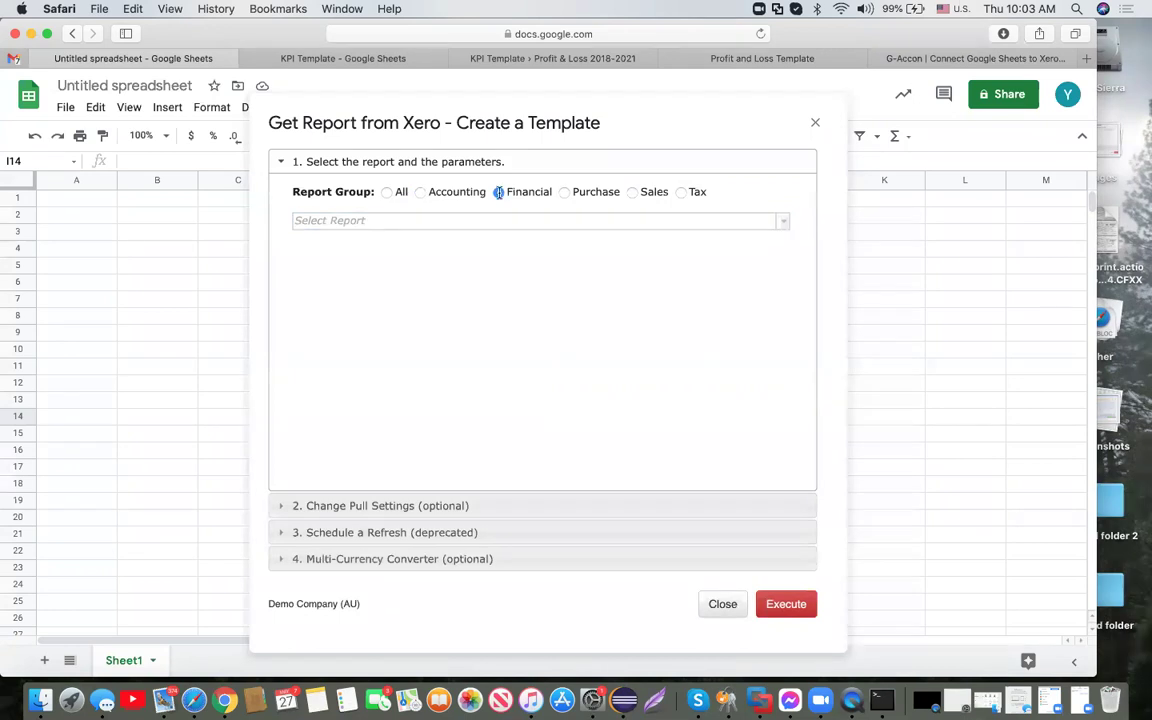
pyautogui.click(783, 222)
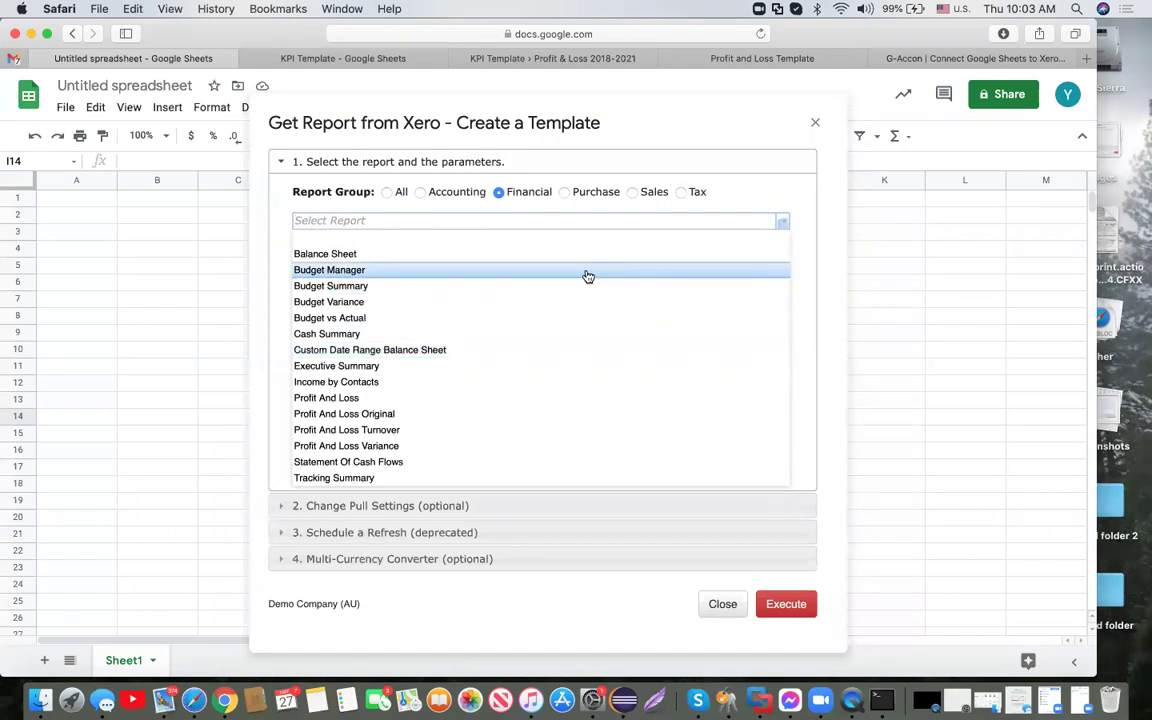
pyautogui.click(588, 272)
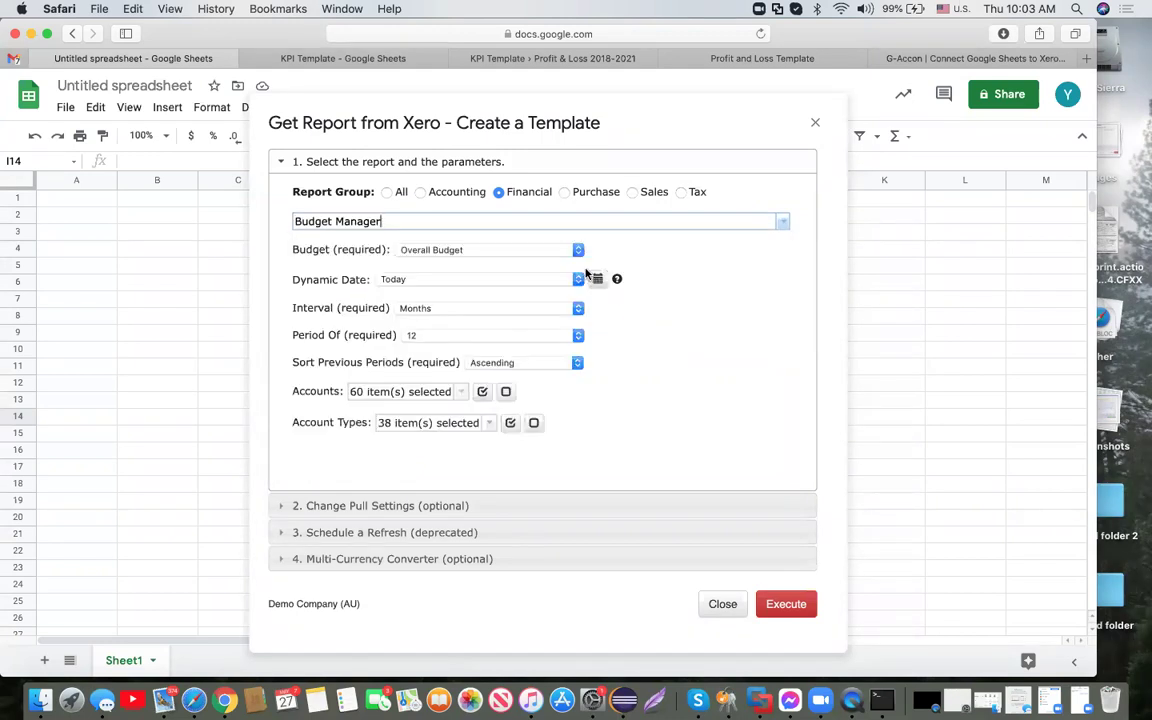
# Keep Overall Budget as the budget and switch the report date from a dynamic date to a calendar date
pyautogui.click(578, 251)
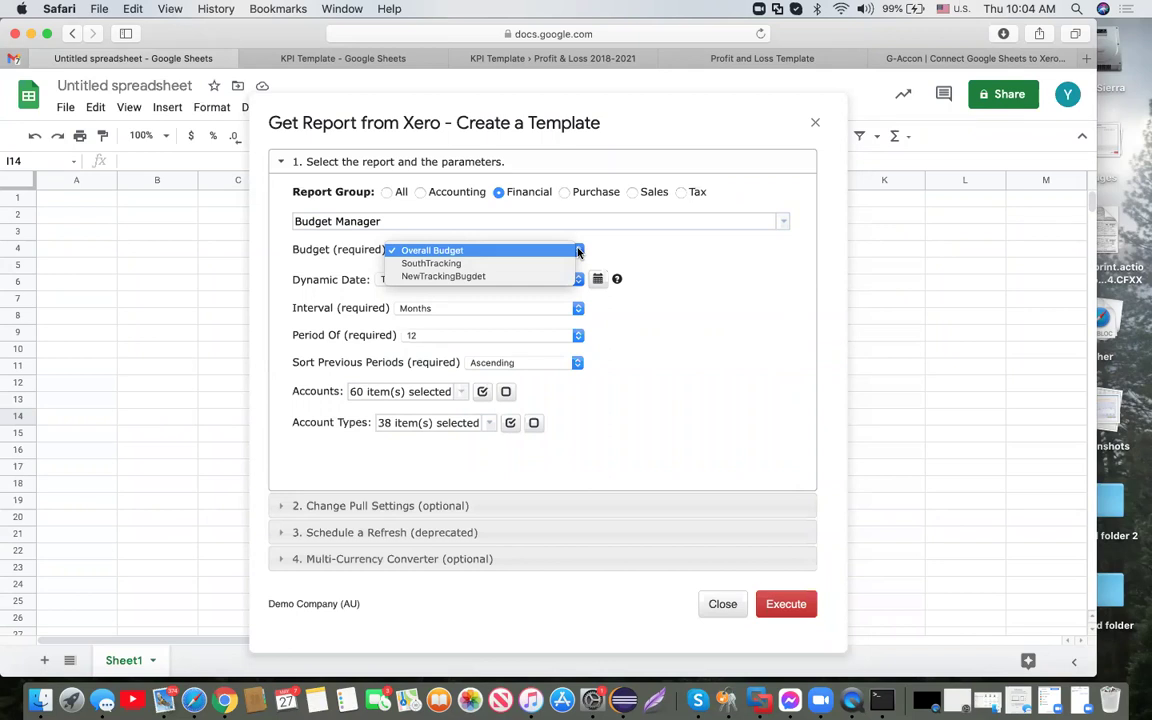
pyautogui.click(530, 254)
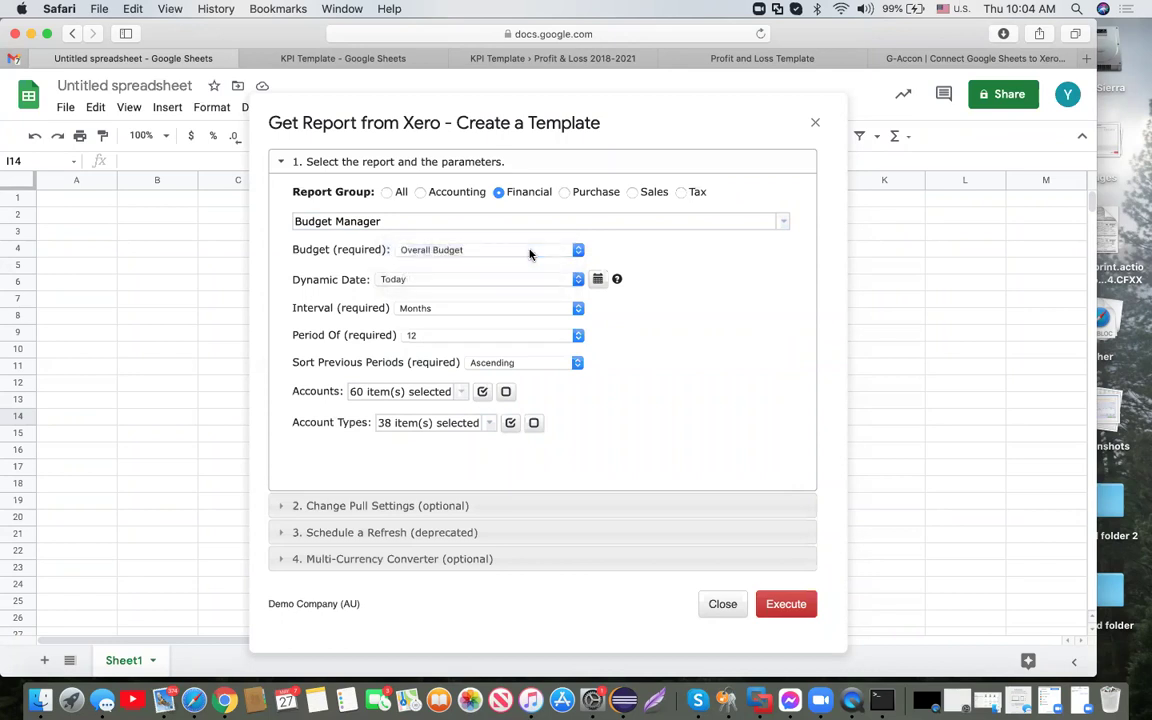
pyautogui.click(598, 281)
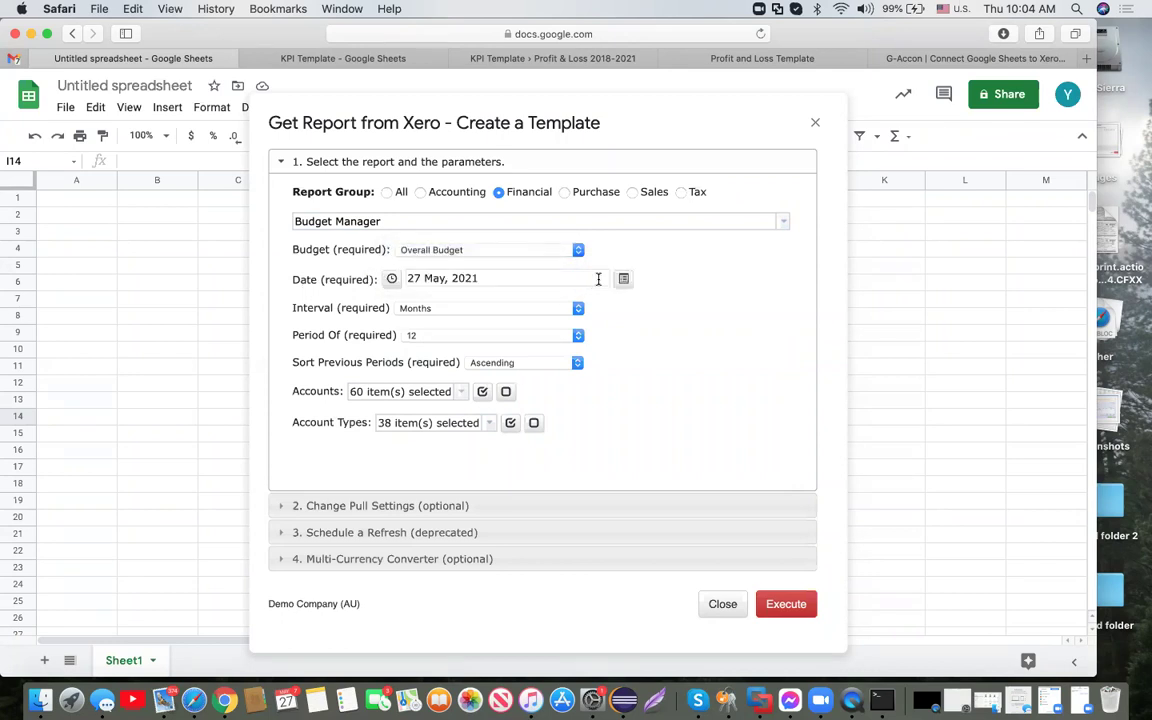
pyautogui.click(540, 277)
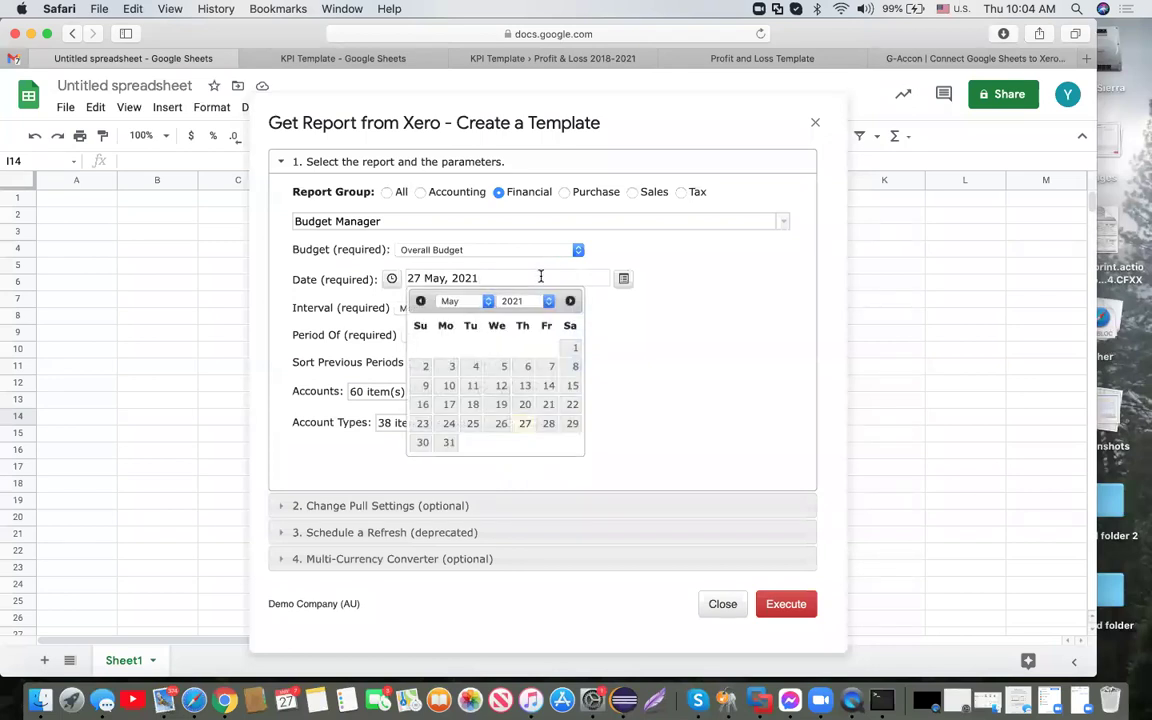
# Enter the formula =today() in cell L2 of the sheet and select that cell
pyautogui.click(965, 219)
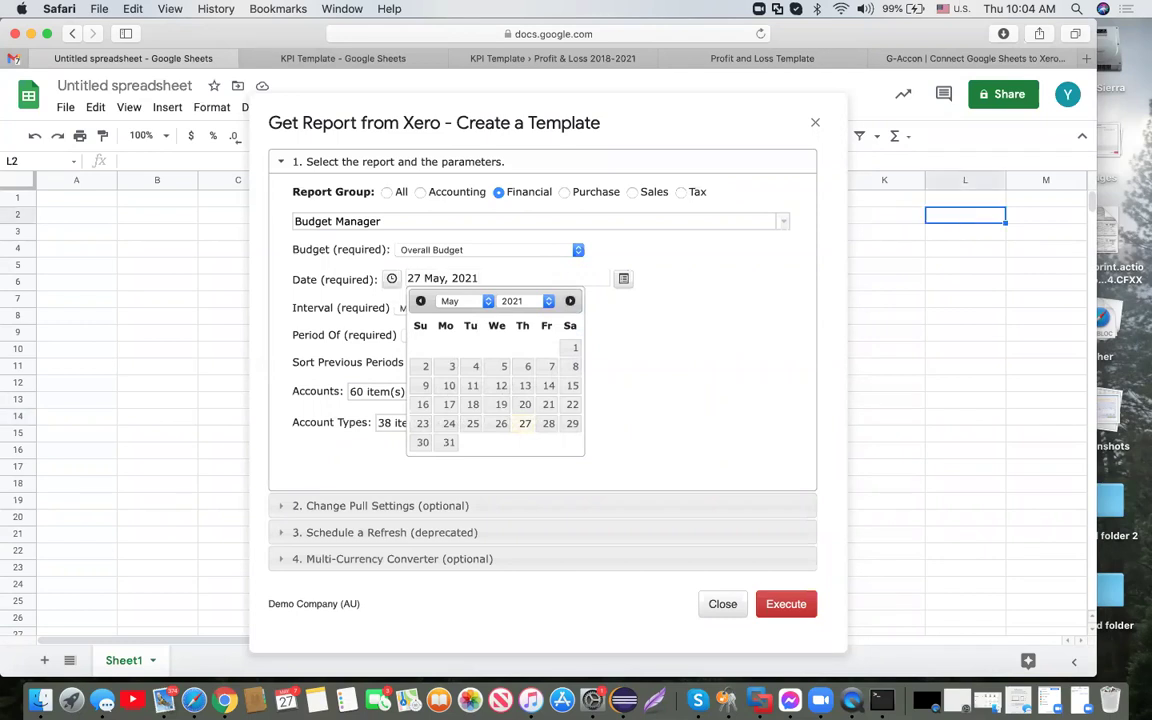
pyautogui.write('=today(')
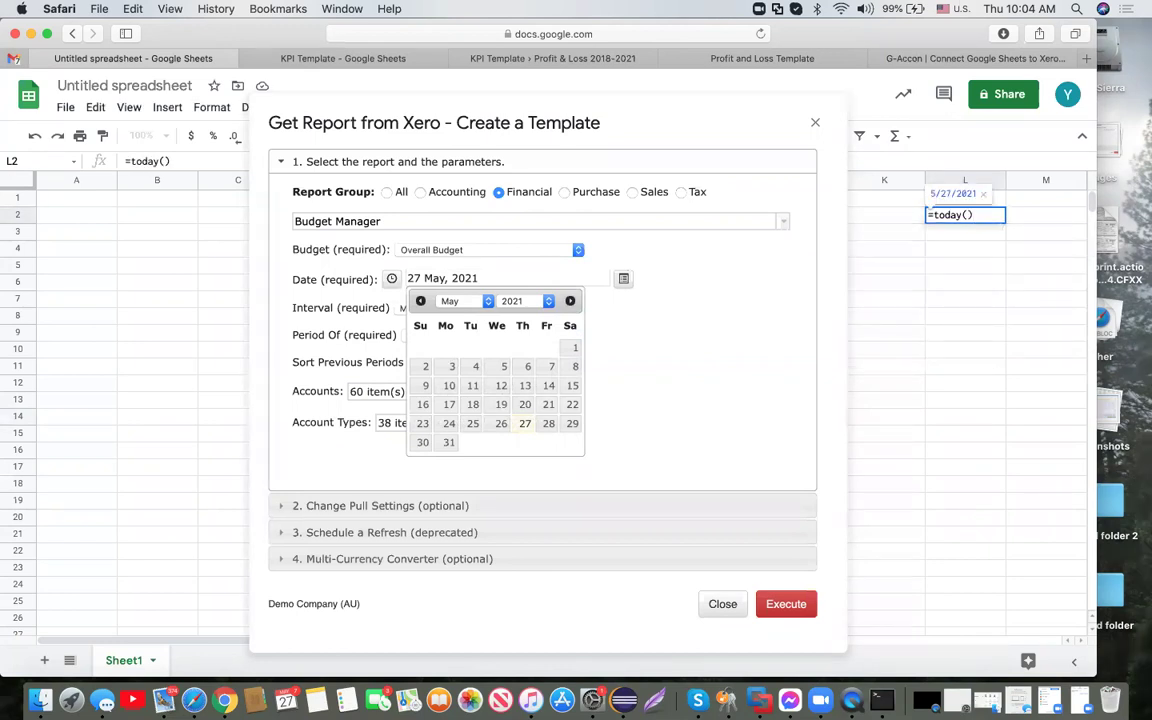
pyautogui.press('Return')
pyautogui.click(978, 214)
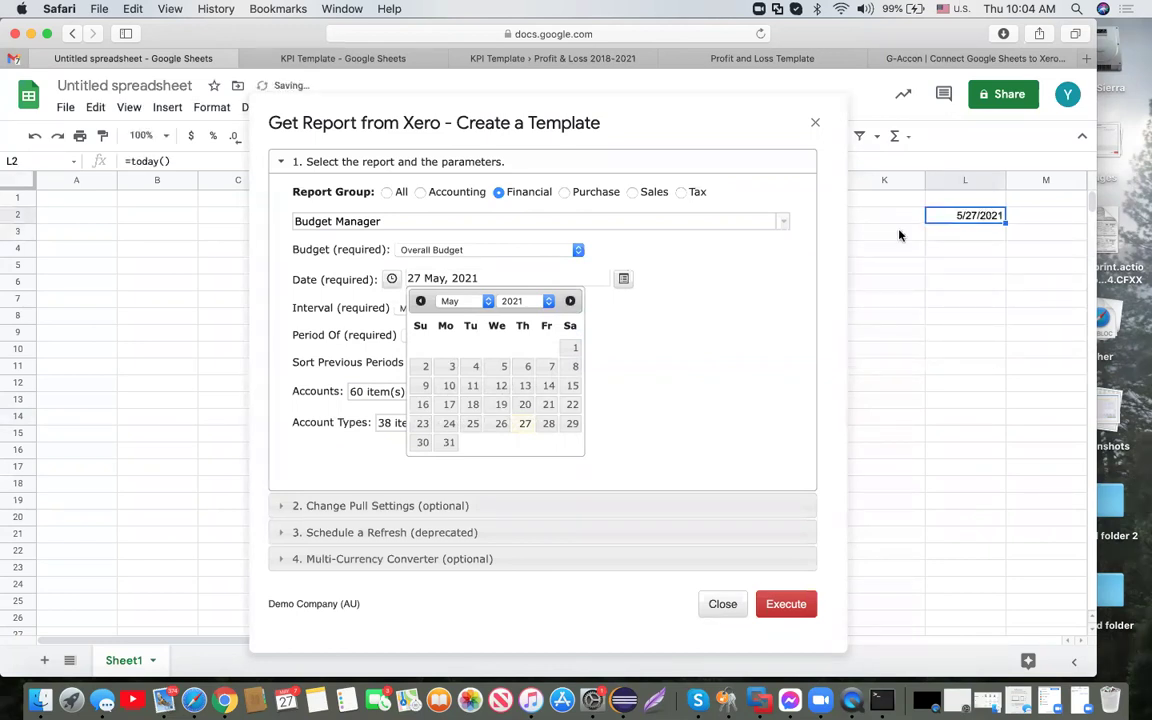
# Link the report's date parameter to the sheet cell 'Sheet1'!L2
pyautogui.click(624, 280)
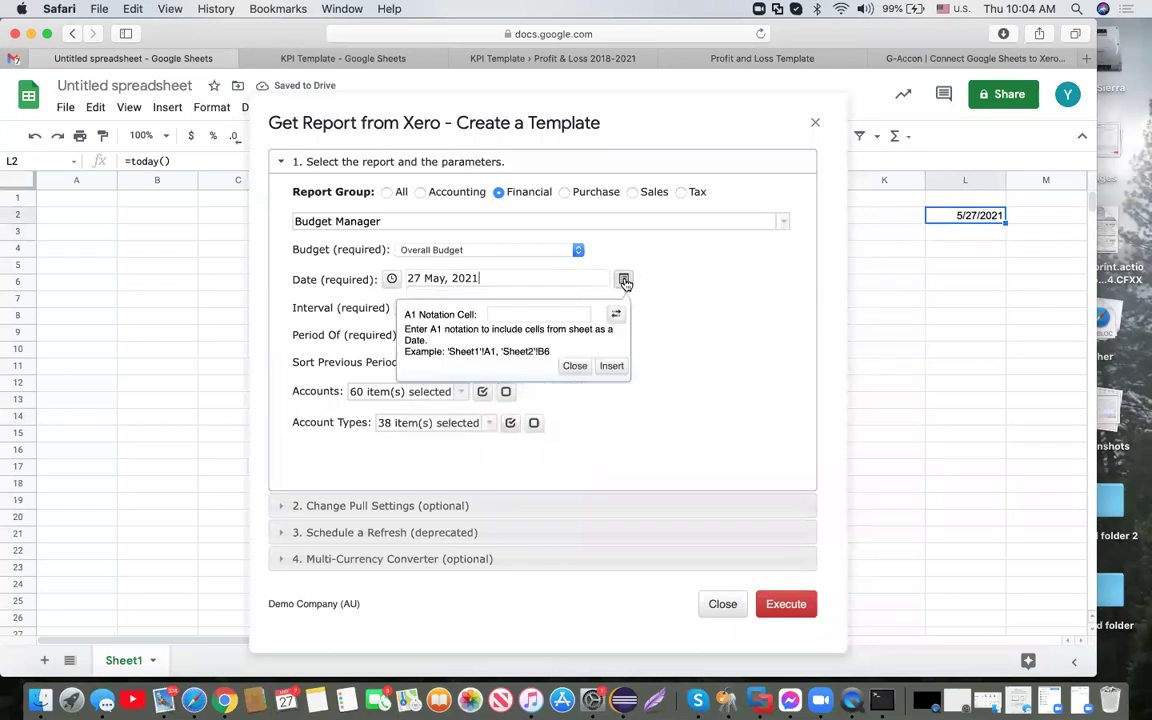
pyautogui.click(616, 315)
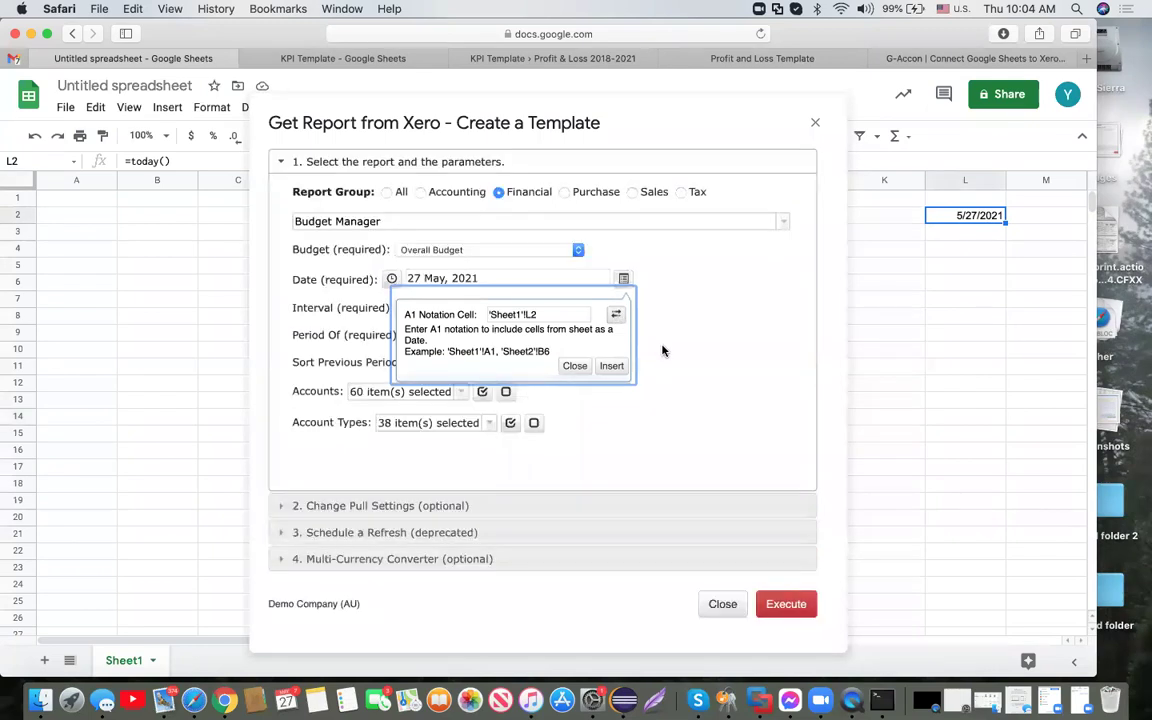
pyautogui.click(611, 365)
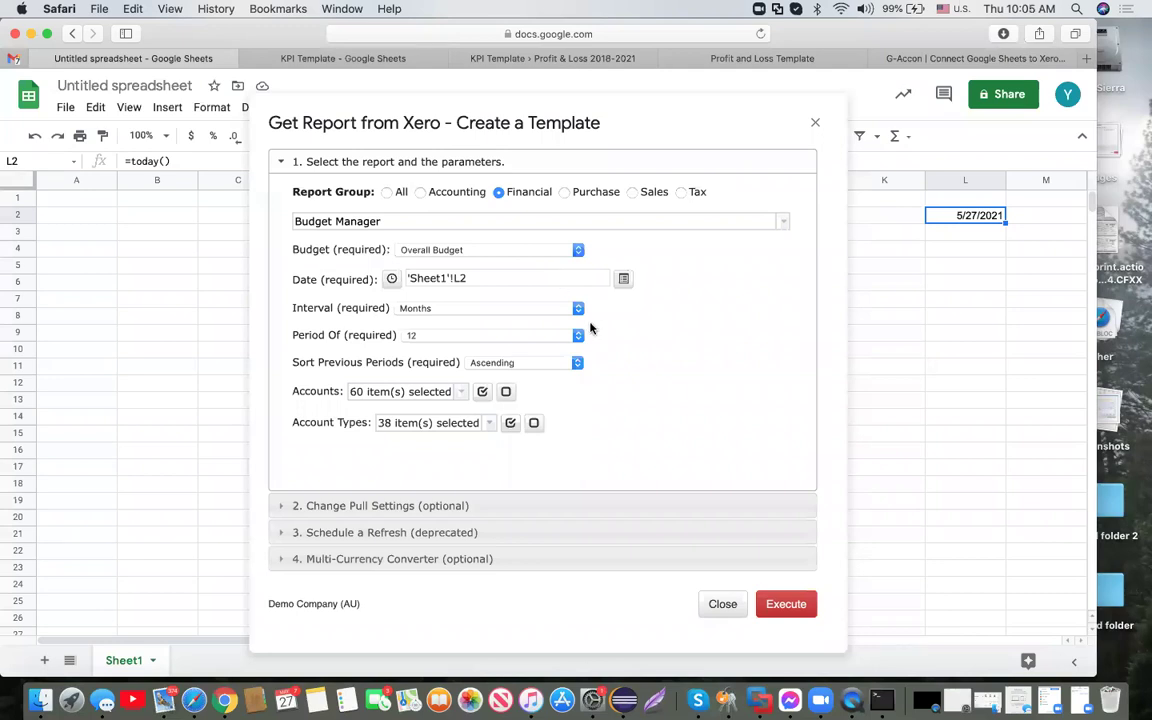
# Keep the interval at Months and set the number of periods to 6, leaving all accounts selected
pyautogui.click(578, 308)
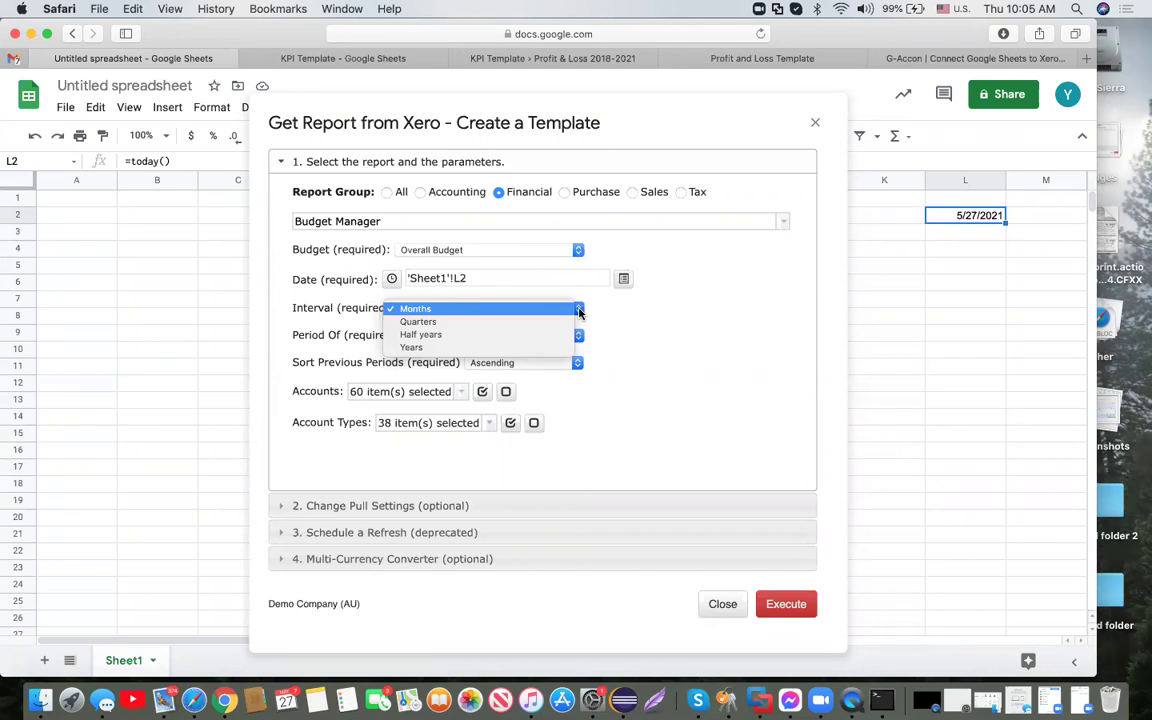
pyautogui.click(590, 300)
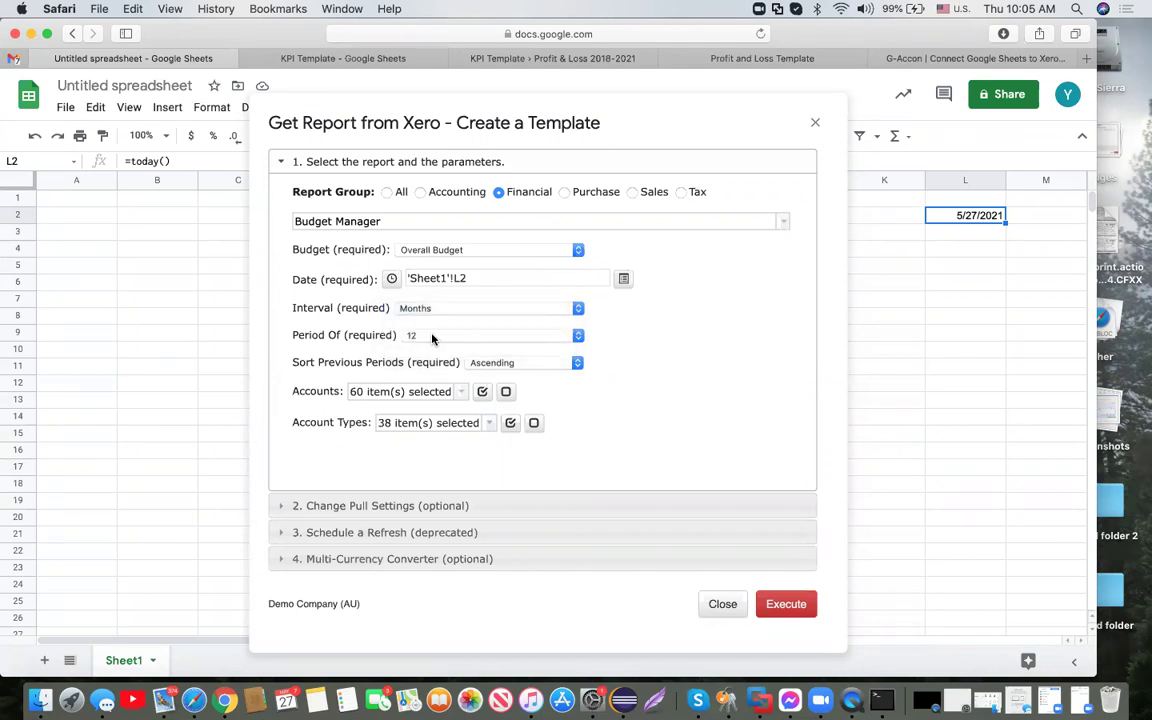
pyautogui.click(578, 336)
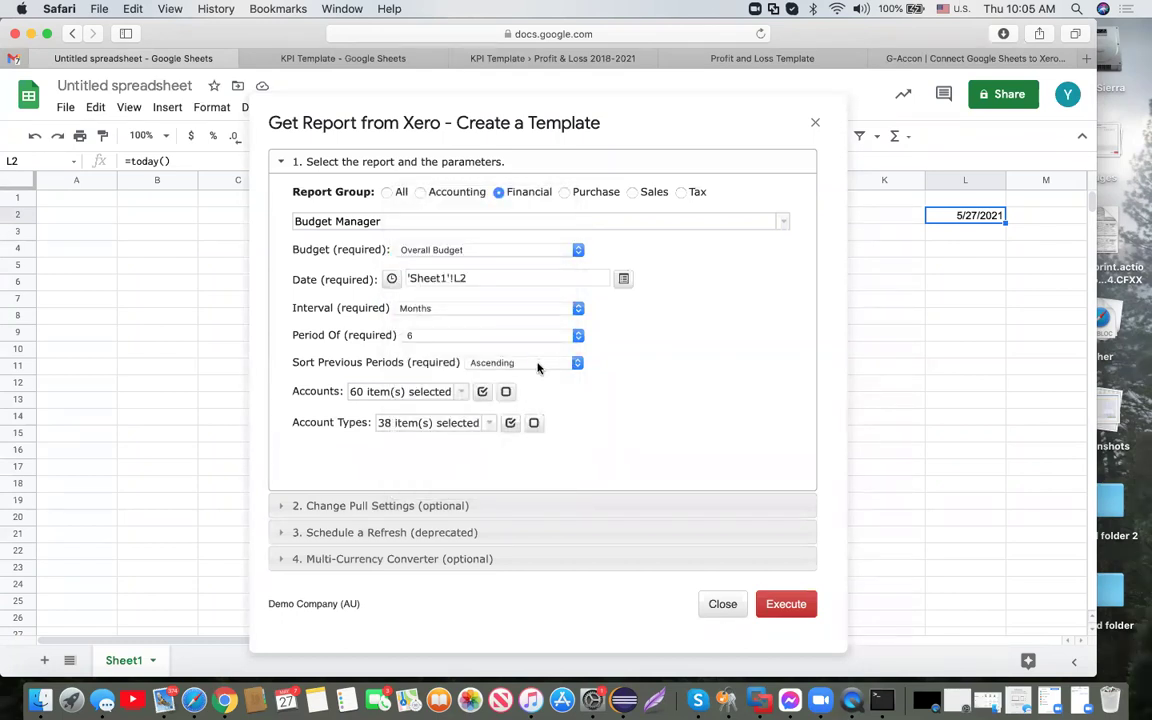
pyautogui.click(463, 393)
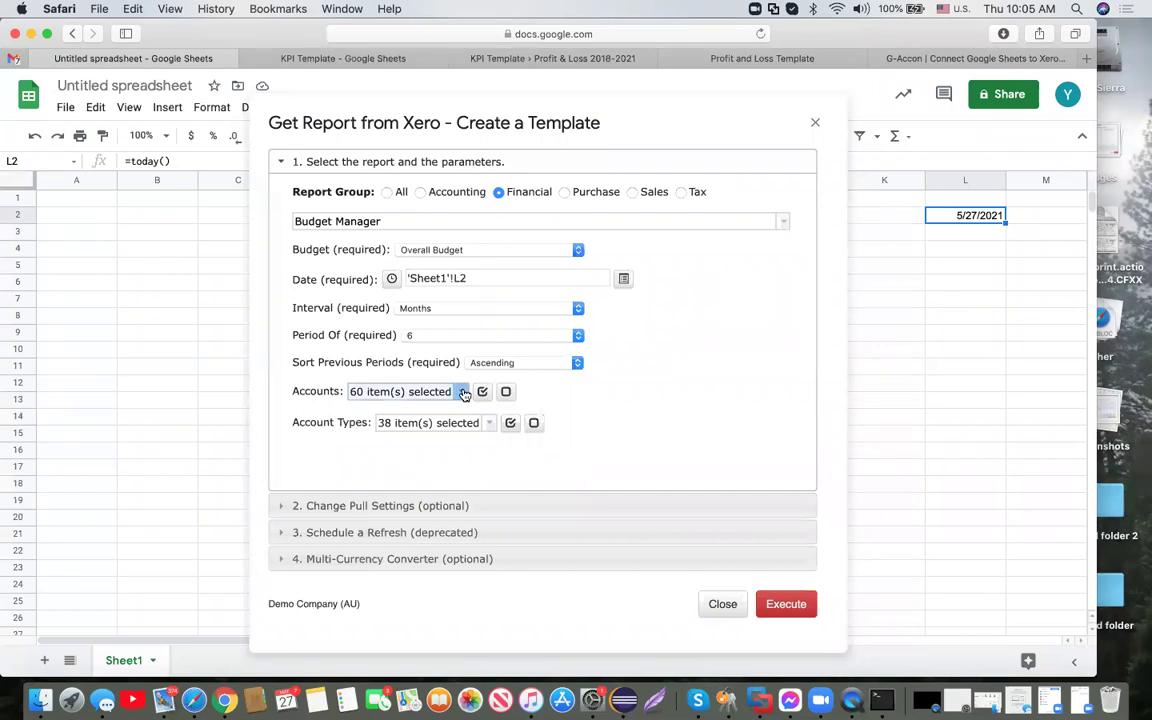
pyautogui.click(709, 411)
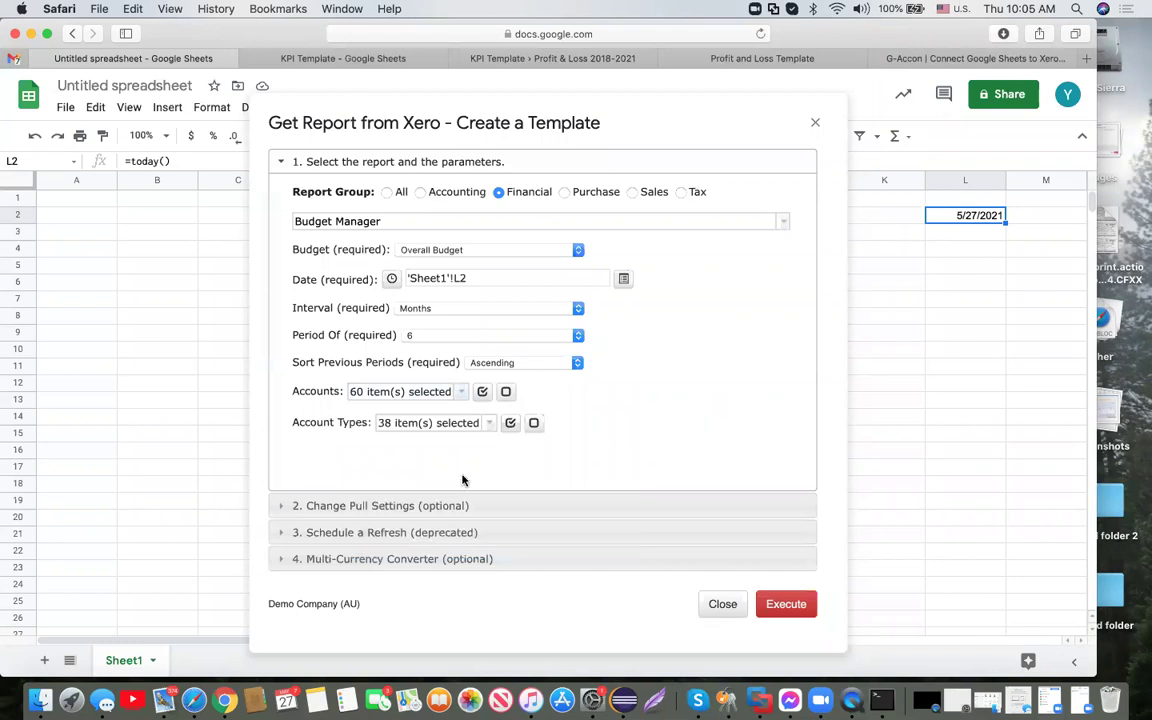
# Turn off creating a new sheet in the pull settings and run the report with A1 as start cell
pyautogui.click(380, 506)
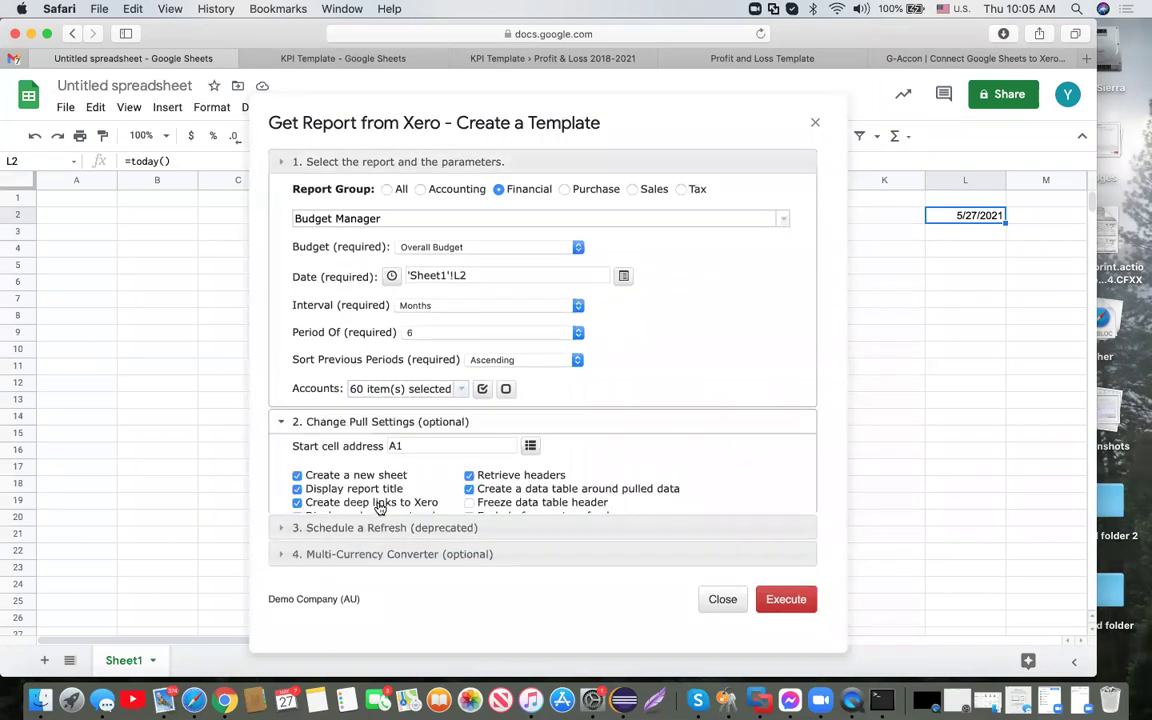
pyautogui.click(297, 251)
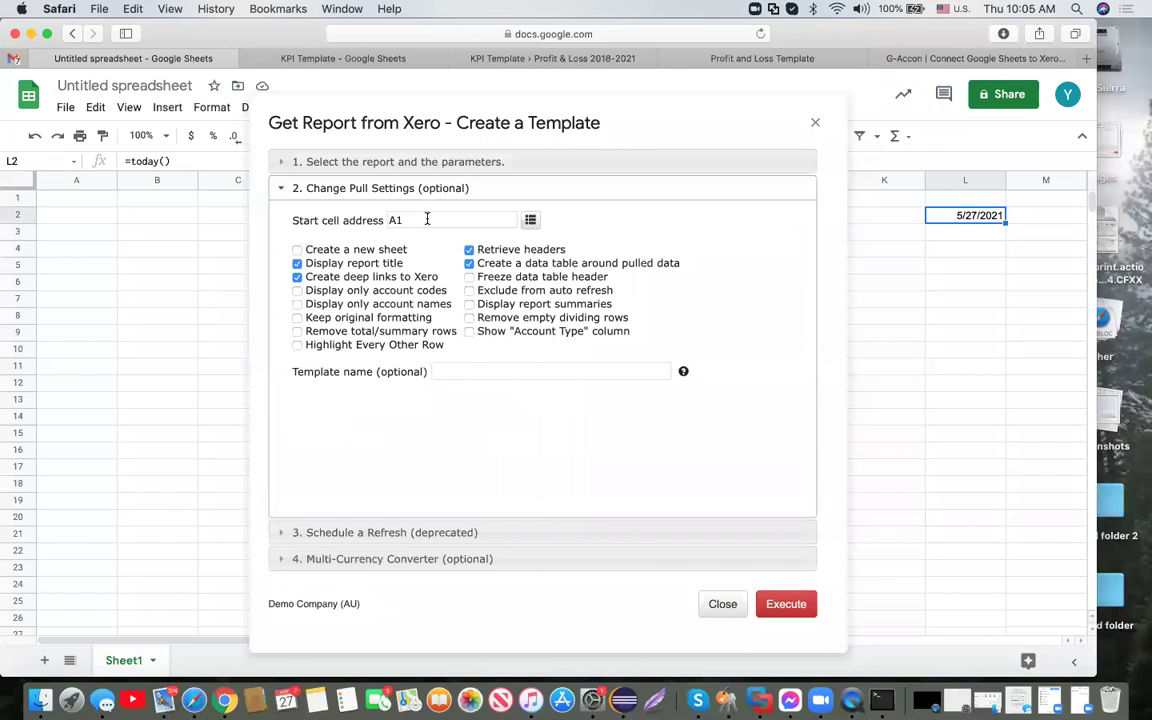
pyautogui.click(796, 604)
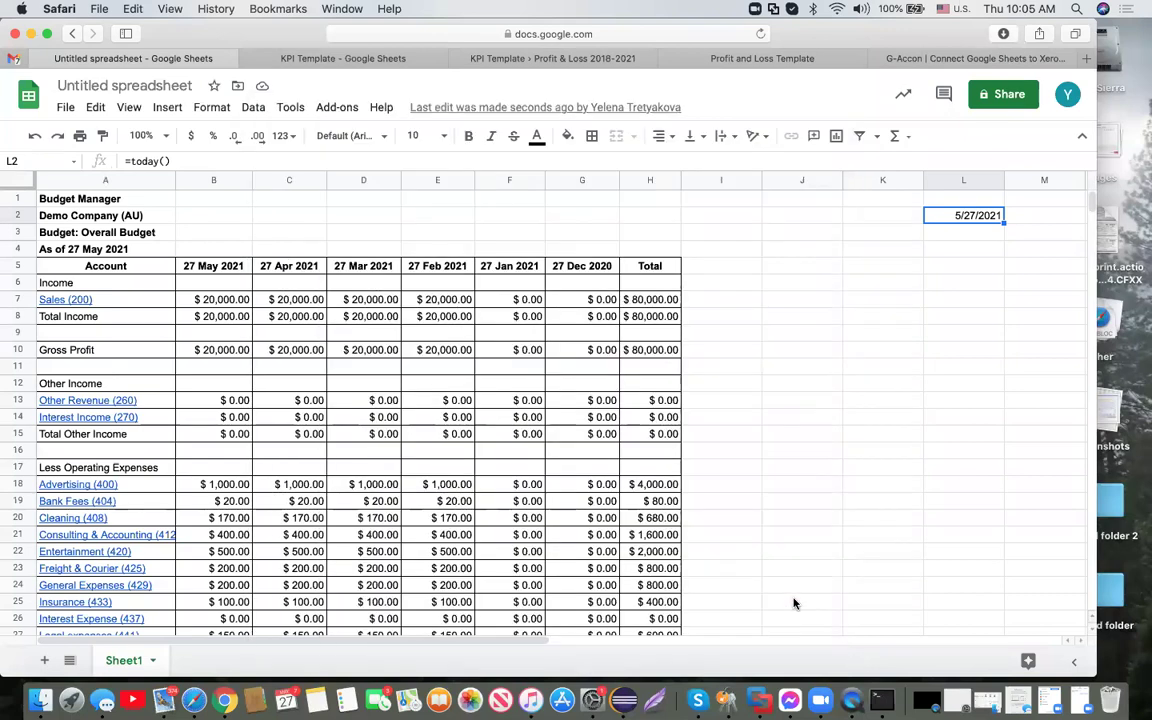
# Examine the pulled Budget Manager report from the income rows down to net profit
pyautogui.scroll(-10, 793, 603)
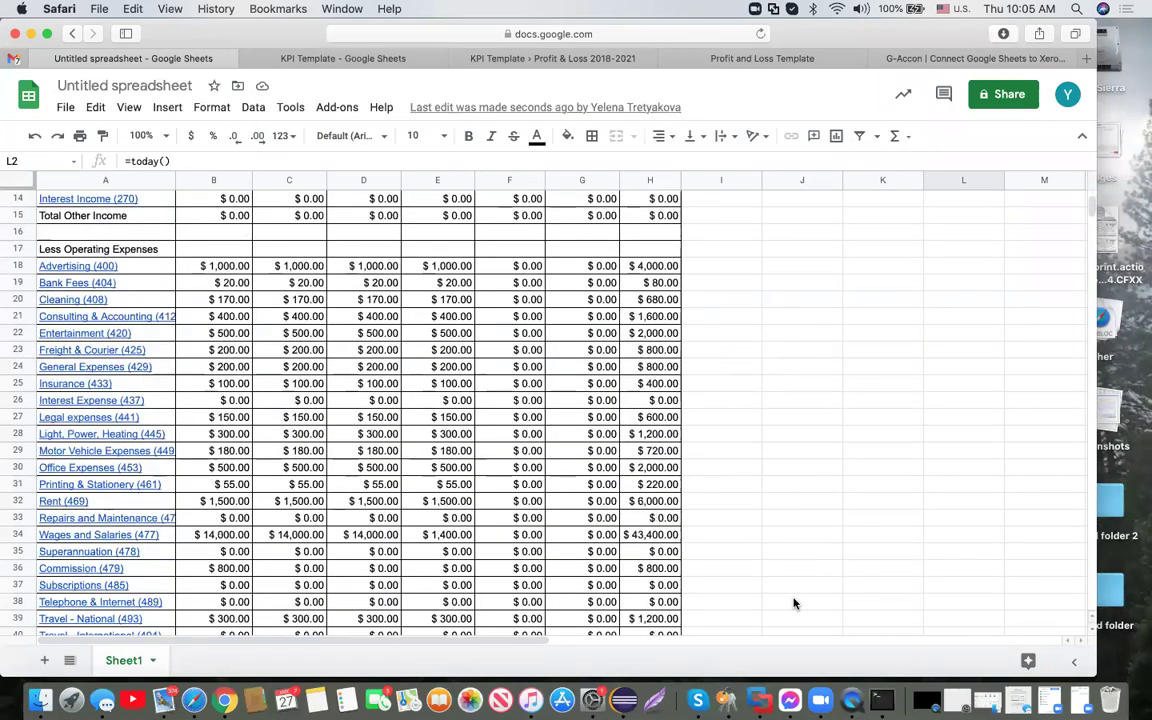
pyautogui.scroll(10, 793, 603)
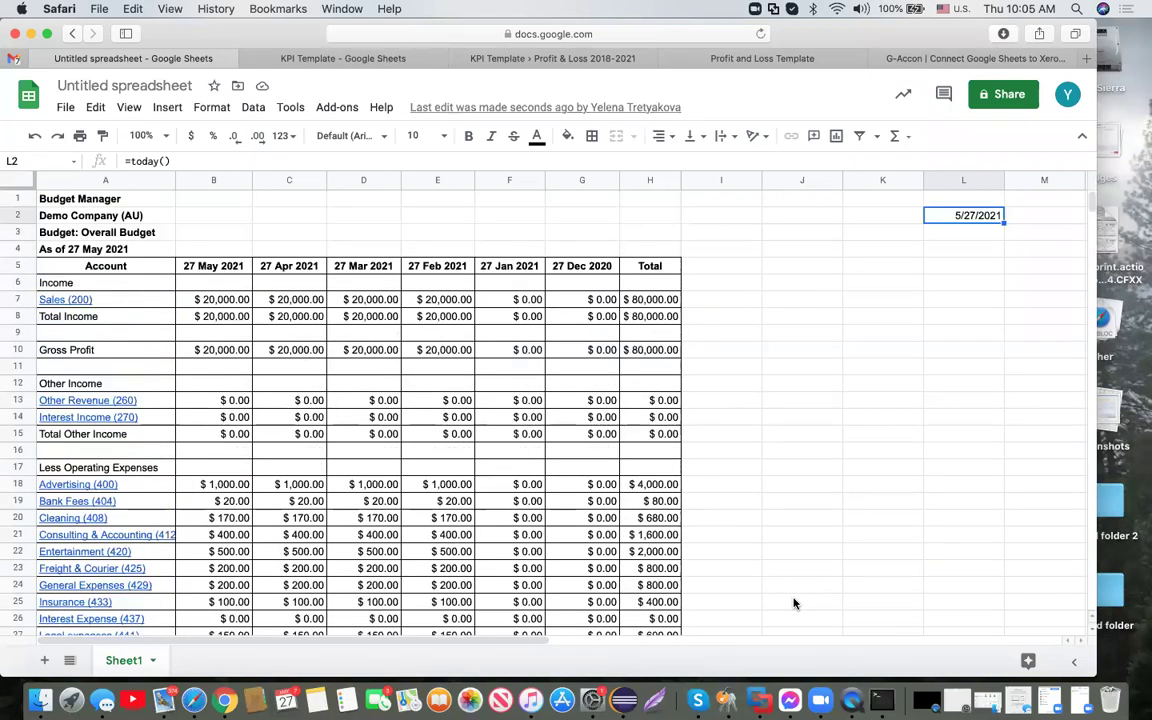
pyautogui.scroll(-3, 793, 603)
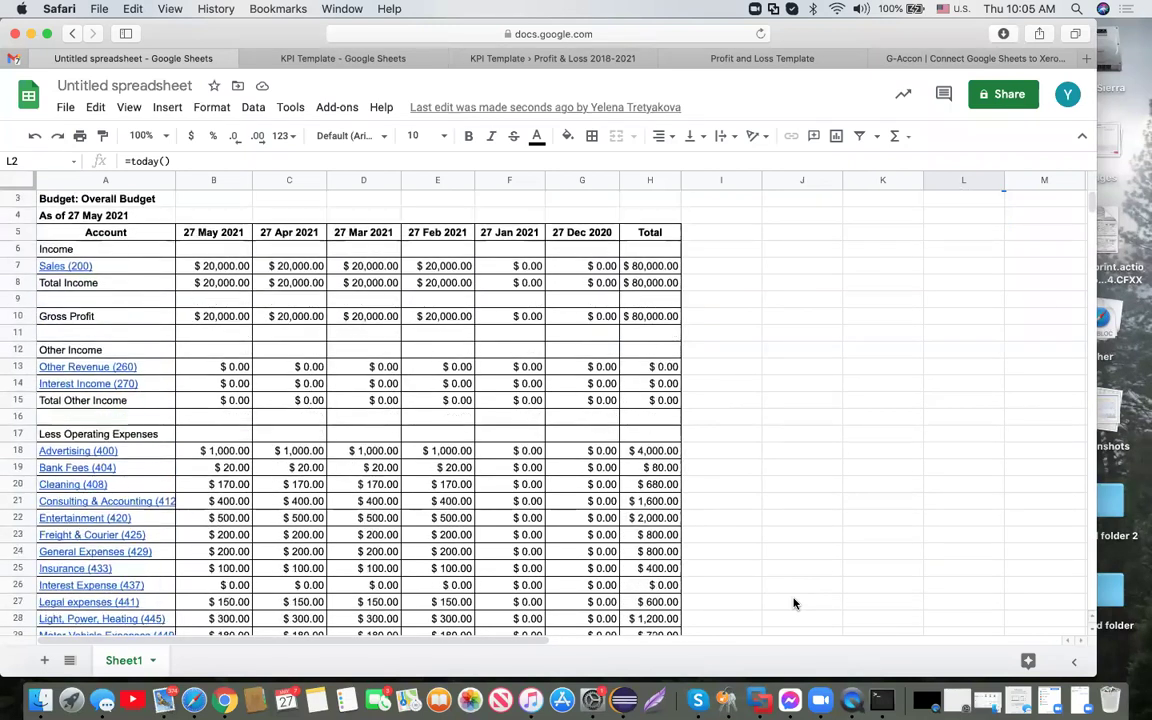
pyautogui.scroll(-6, 793, 603)
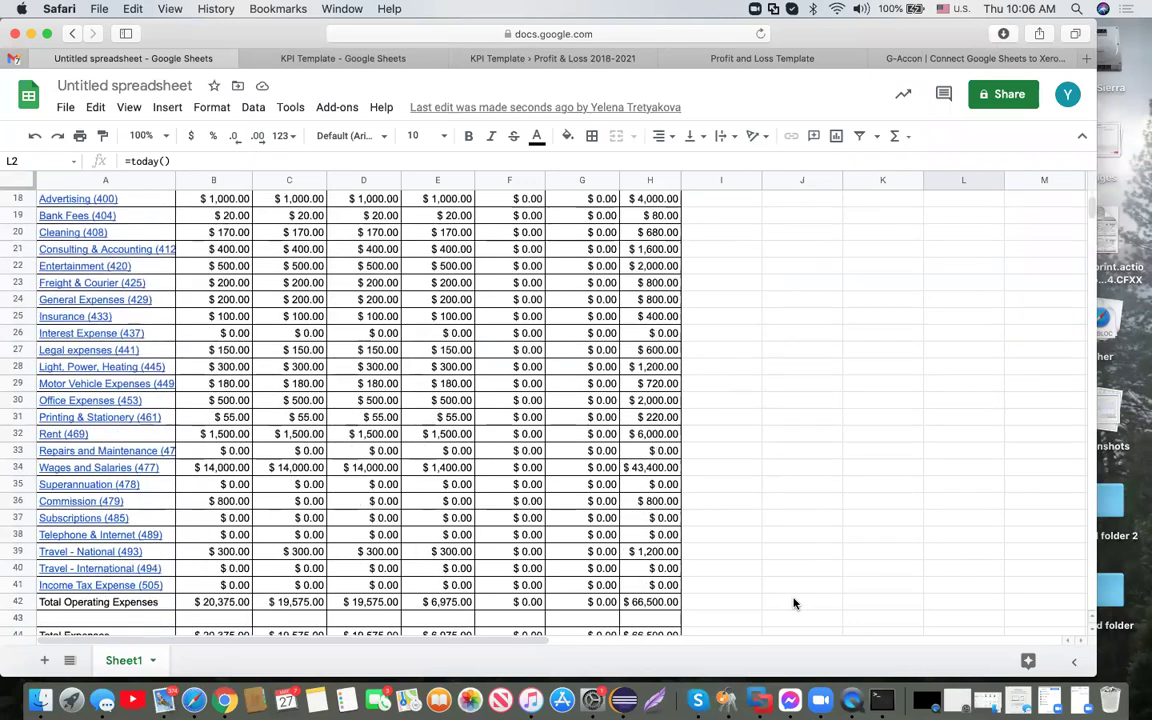
pyautogui.scroll(-1, 793, 603)
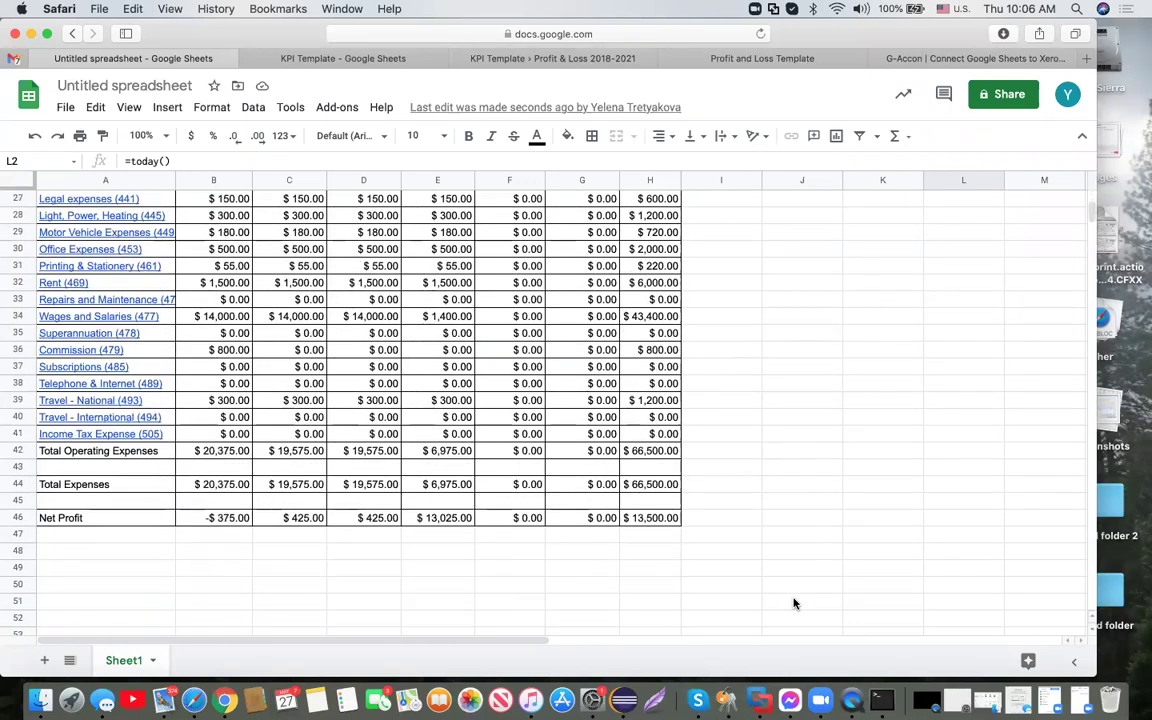
pyautogui.scroll(8, 793, 603)
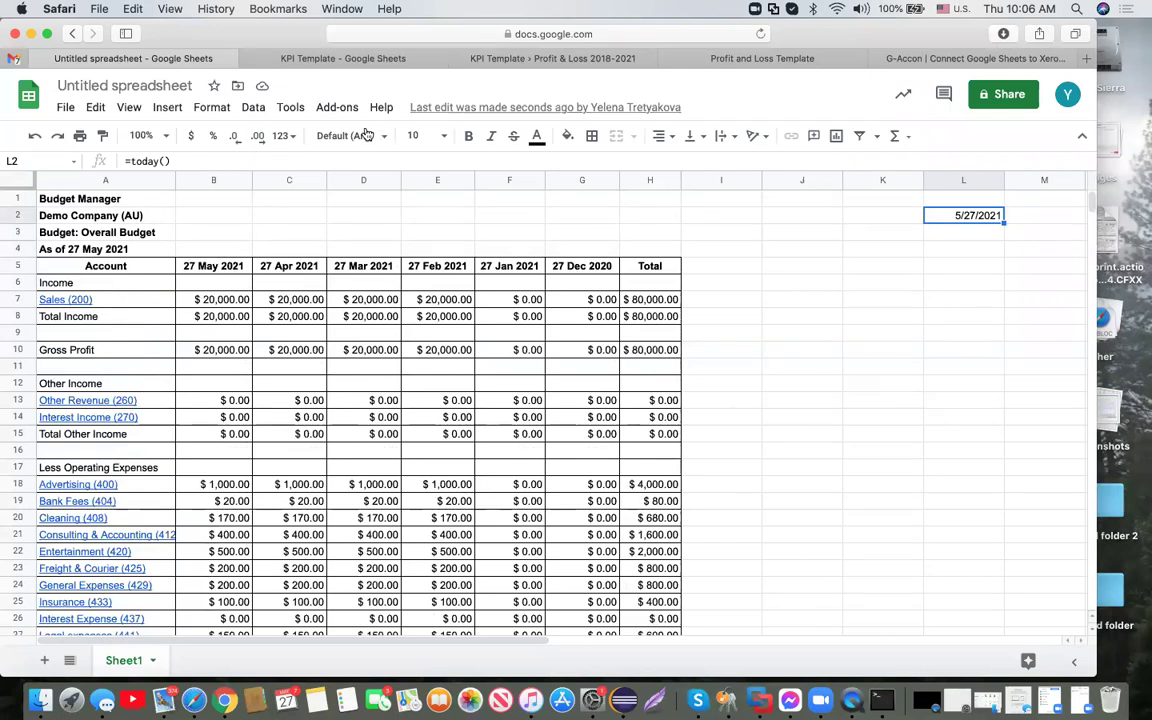
# Start a new G-Accon for Xero standard report and choose Budget Variance from the Financial report group
pyautogui.click(345, 108)
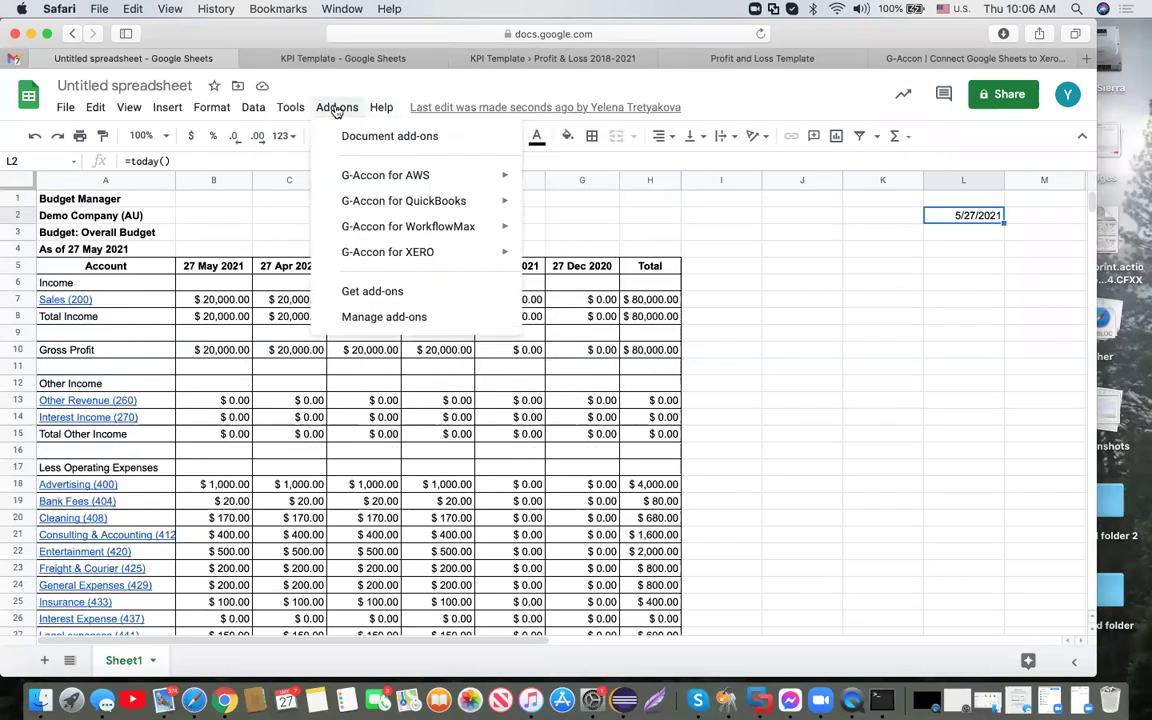
pyautogui.moveTo(383, 231)
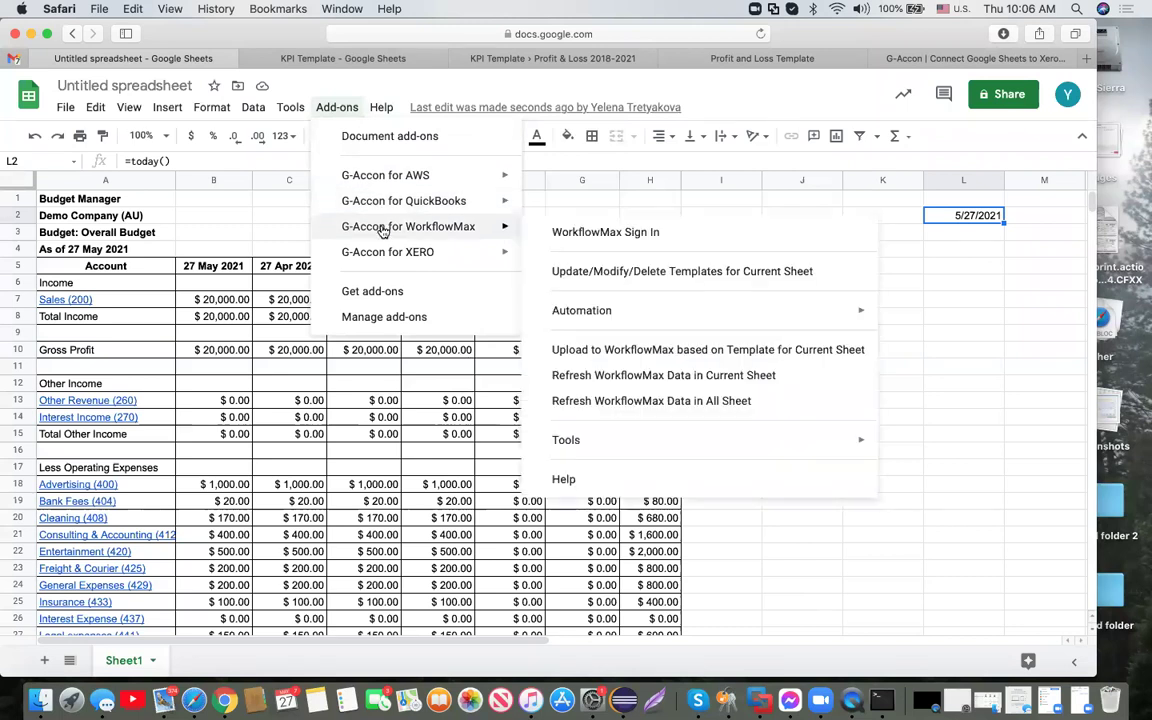
pyautogui.moveTo(385, 257)
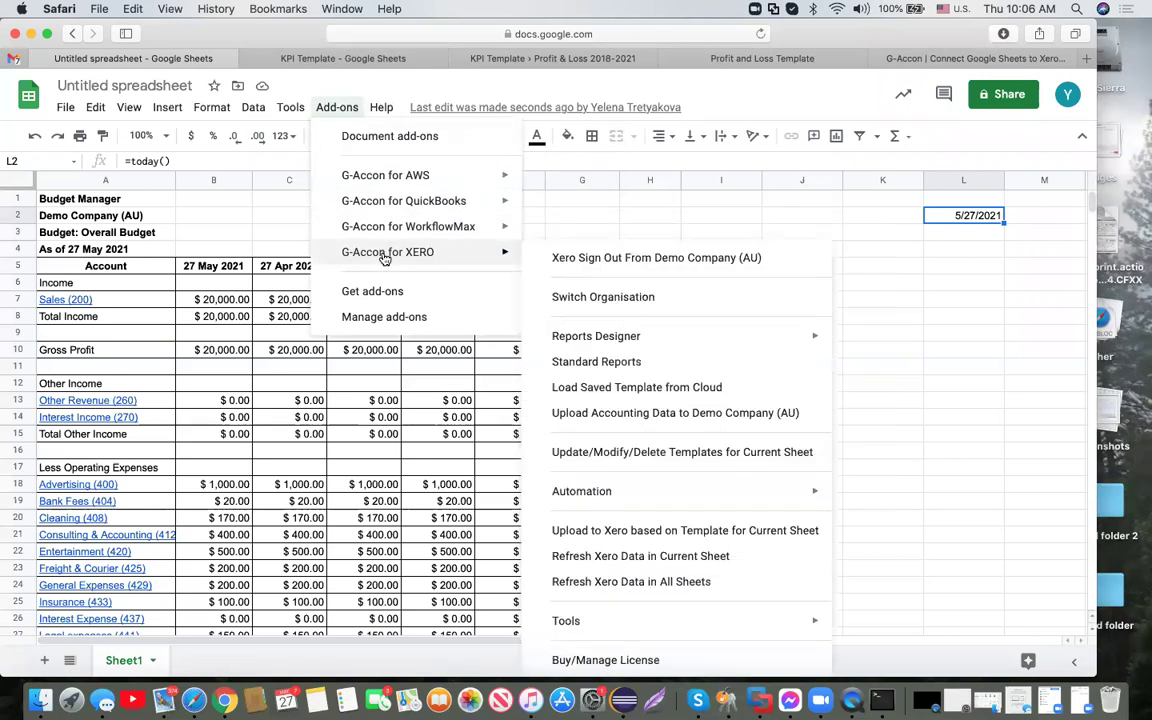
pyautogui.click(591, 364)
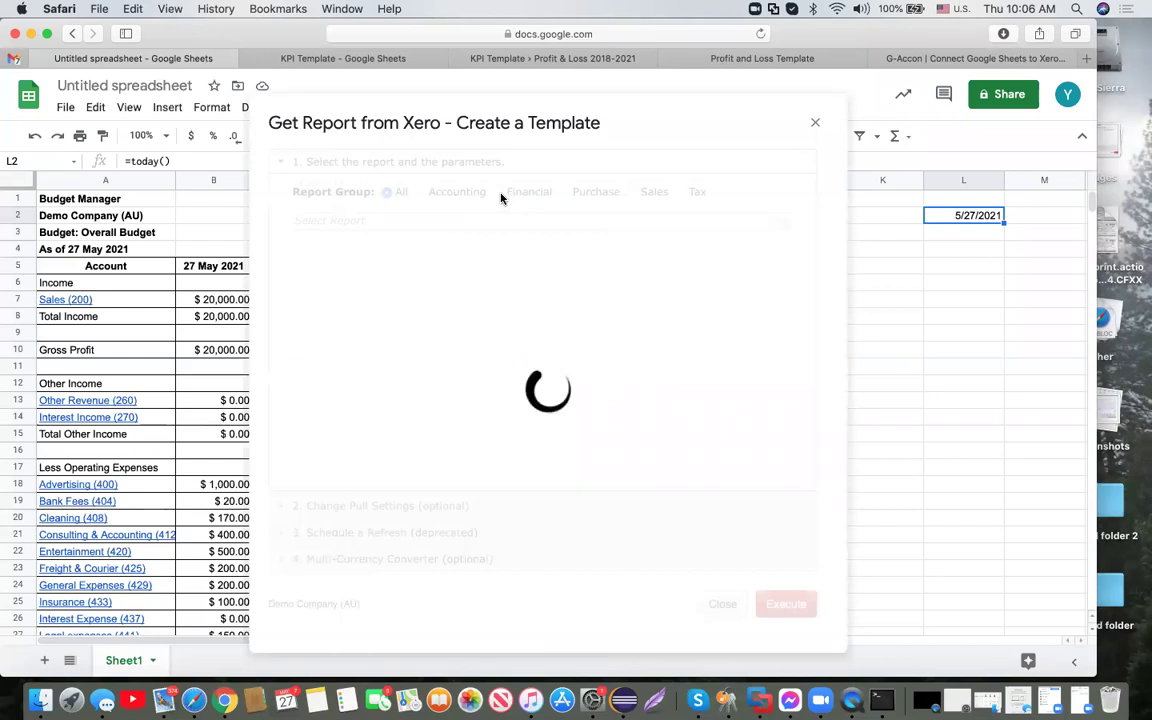
pyautogui.click(499, 192)
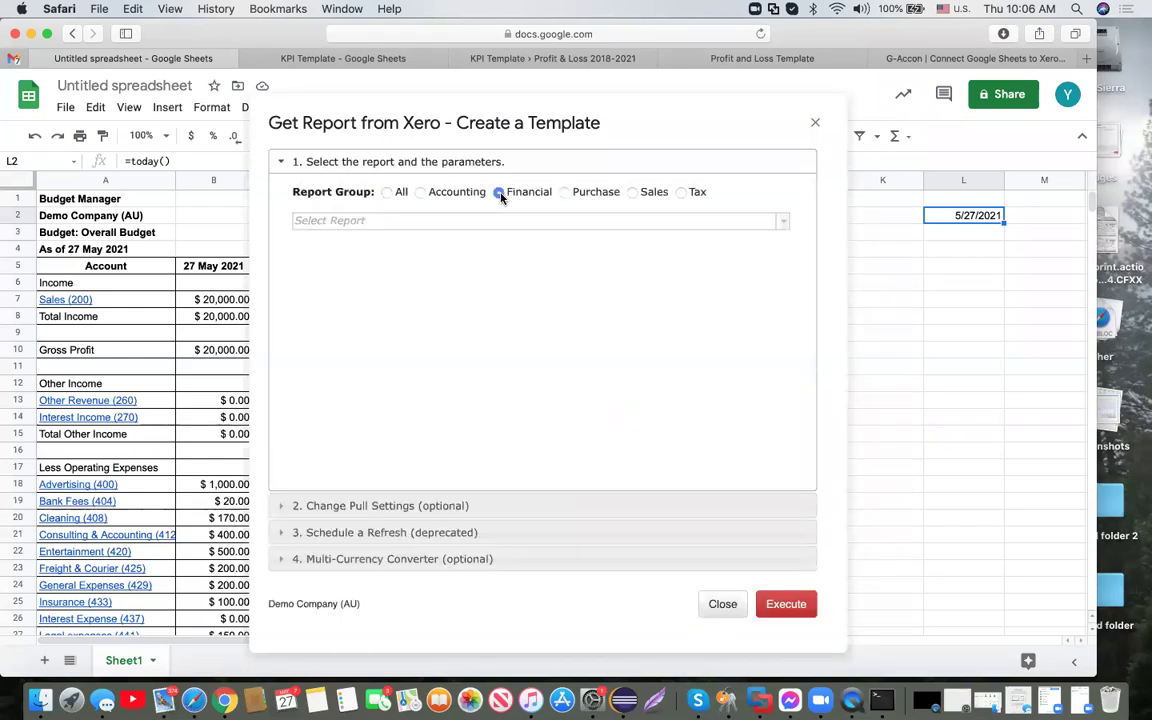
pyautogui.click(782, 222)
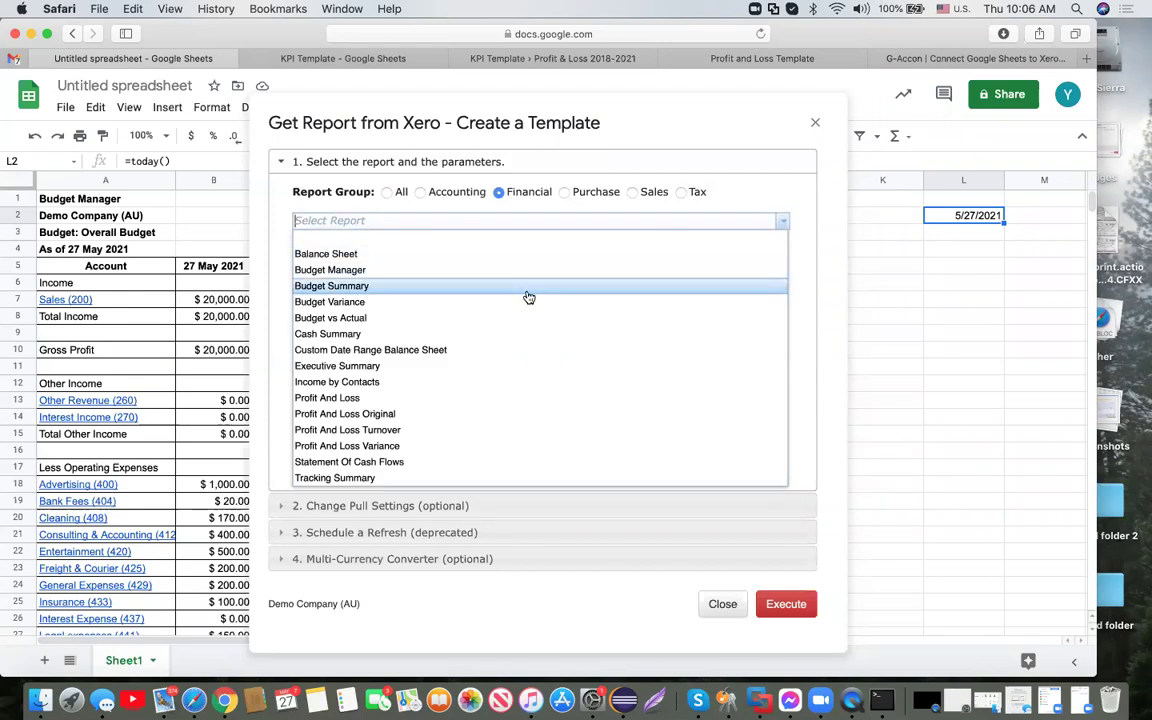
pyautogui.click(450, 303)
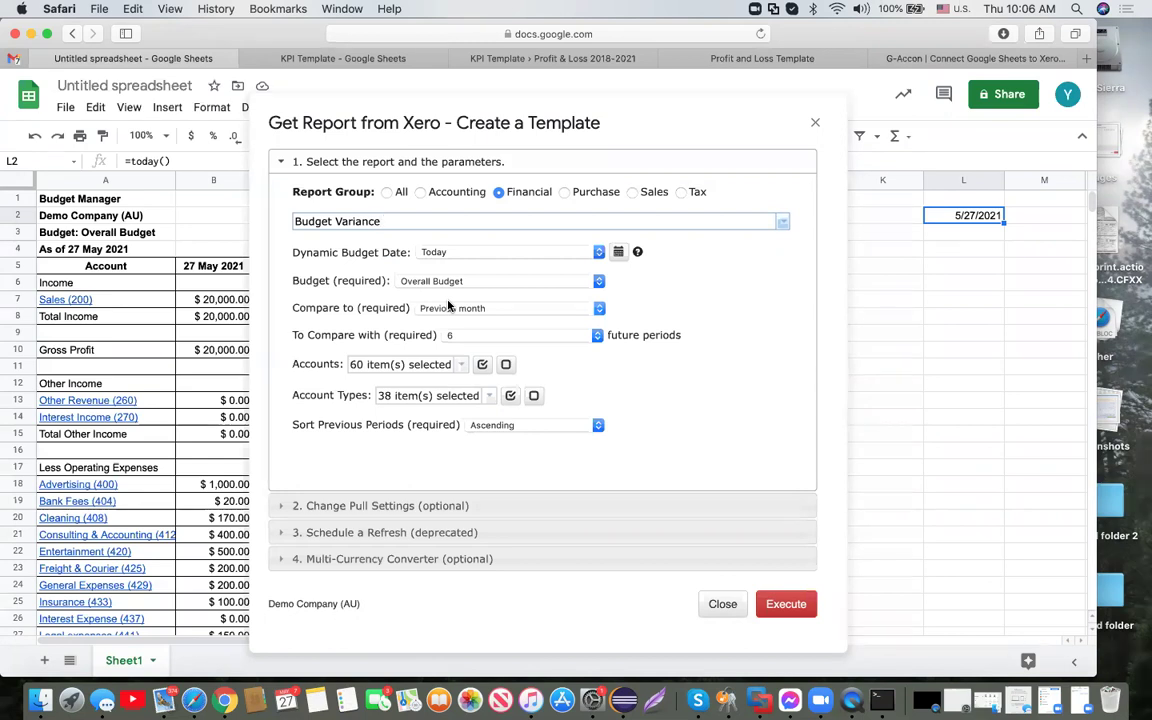
# Set the report's budget to SouthTracking and keep the comparison at Previous month
pyautogui.click(598, 283)
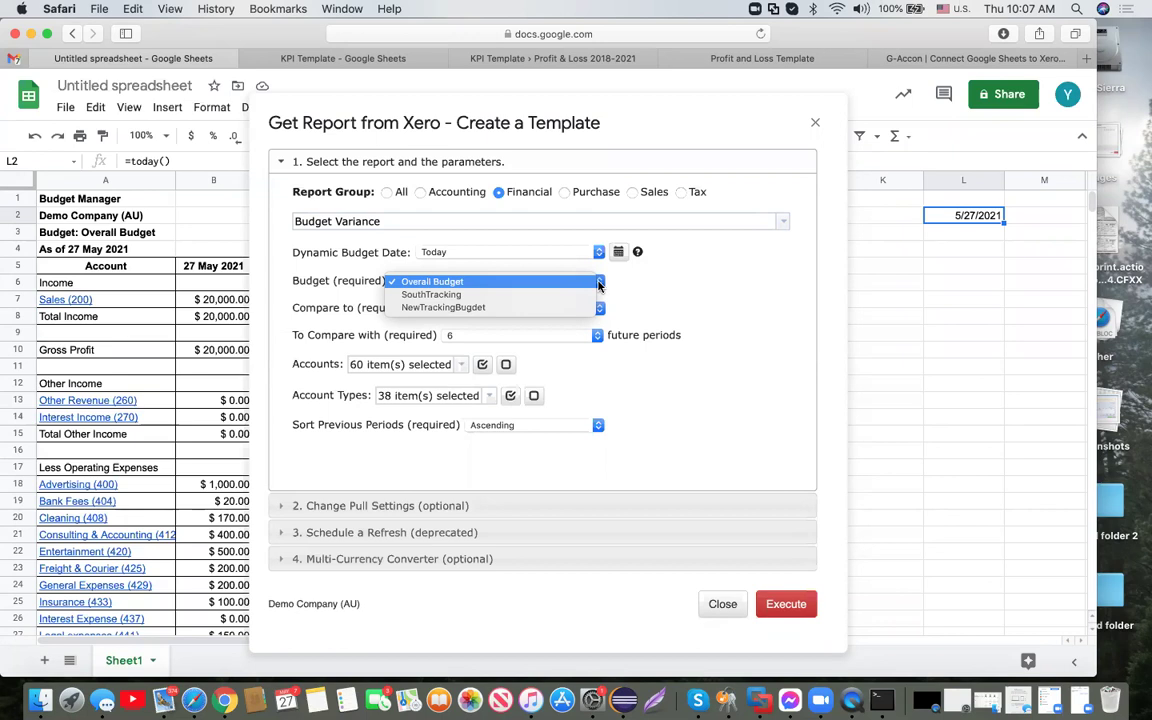
pyautogui.click(512, 296)
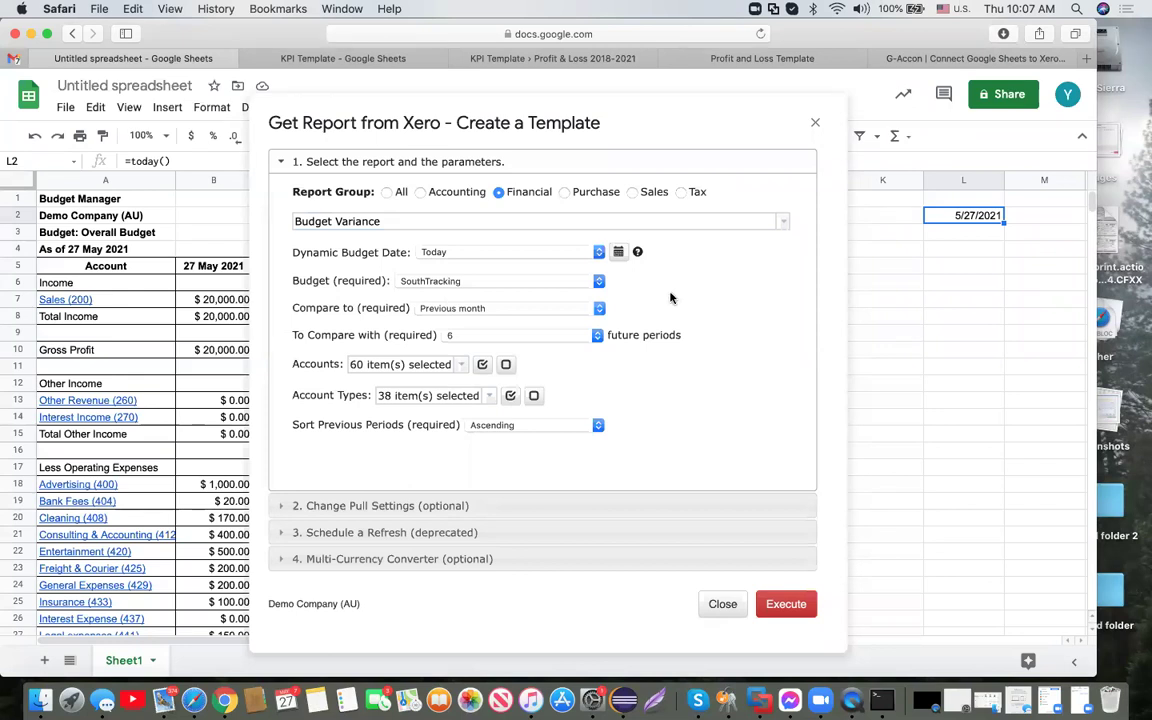
pyautogui.click(599, 310)
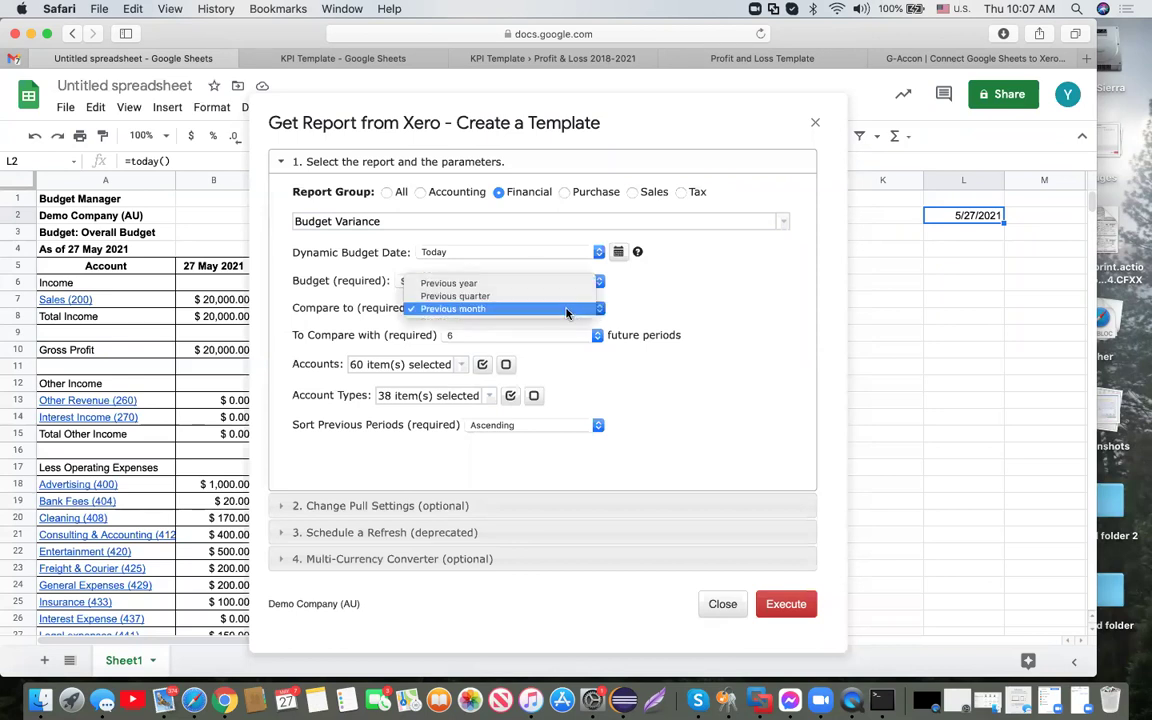
pyautogui.click(566, 310)
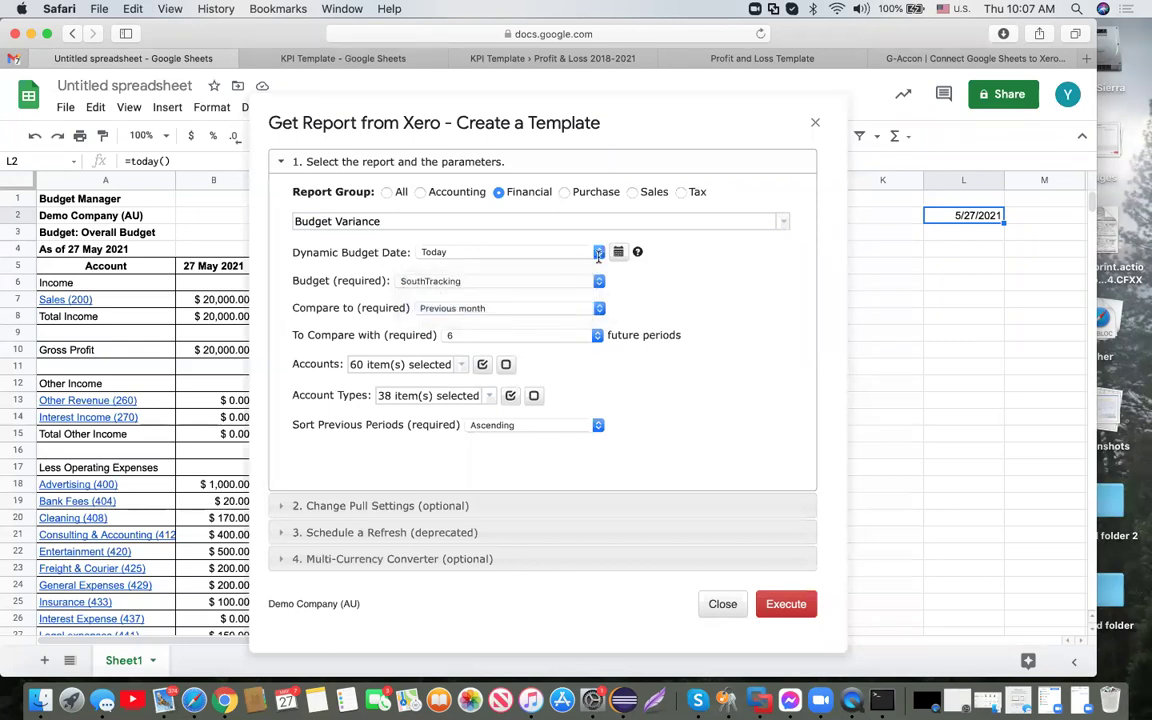
# Link the report's budget date to the sheet cell 'Sheet1'!L2
pyautogui.click(619, 253)
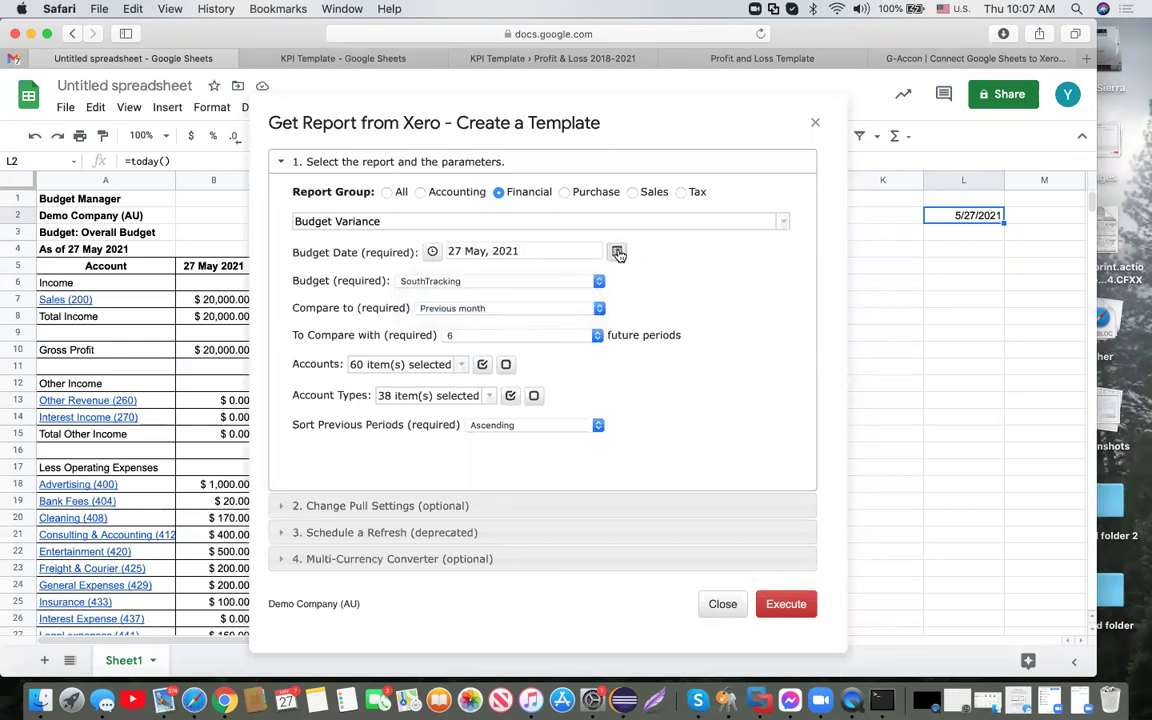
pyautogui.click(618, 253)
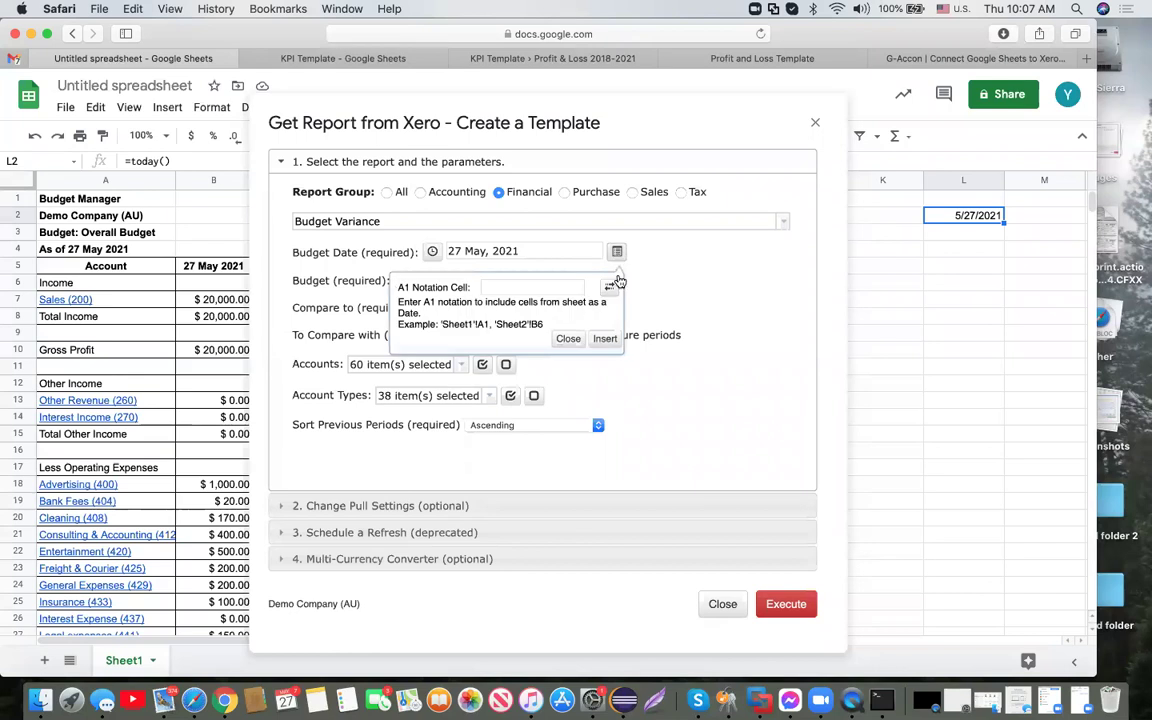
pyautogui.click(611, 289)
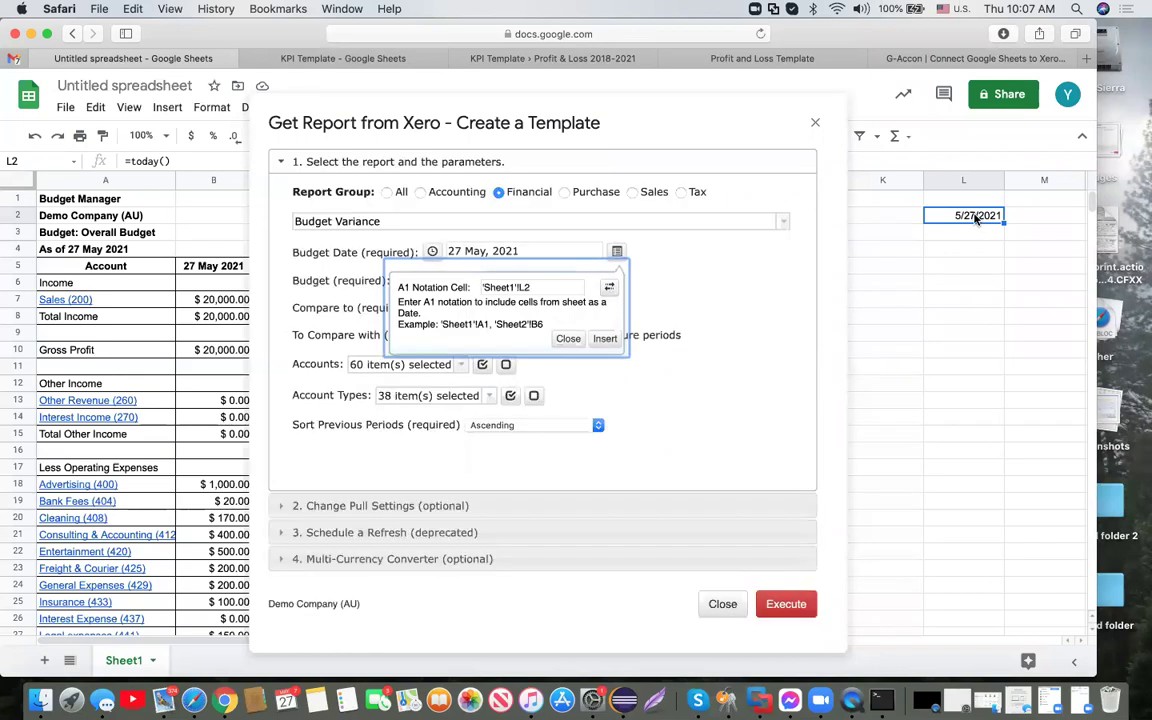
pyautogui.click(605, 338)
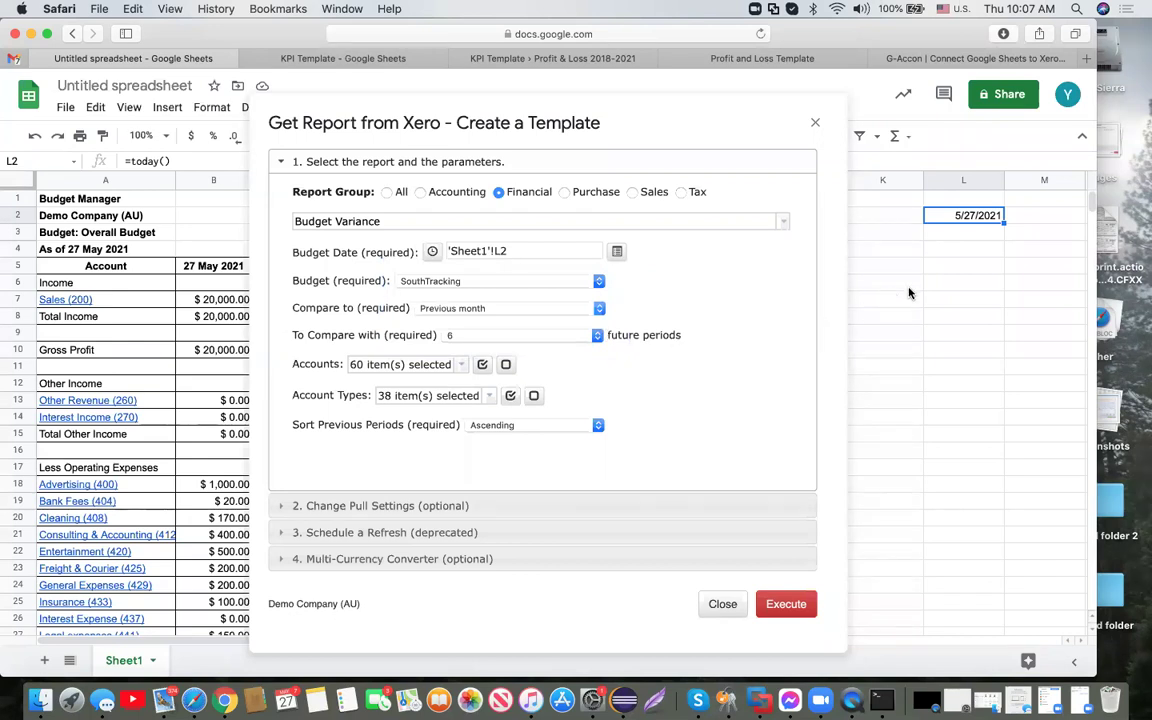
# Set the pull start cell to M1 on the current sheet and run the Budget Variance report
pyautogui.click(337, 512)
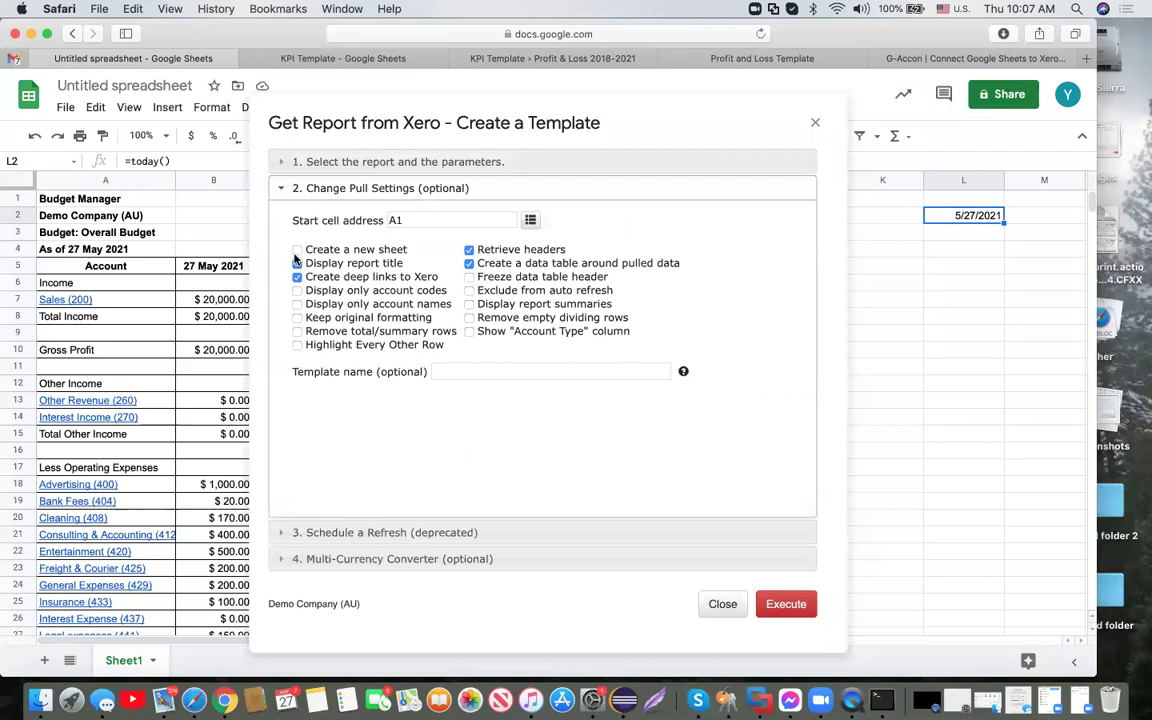
pyautogui.click(1054, 200)
pyautogui.click(530, 220)
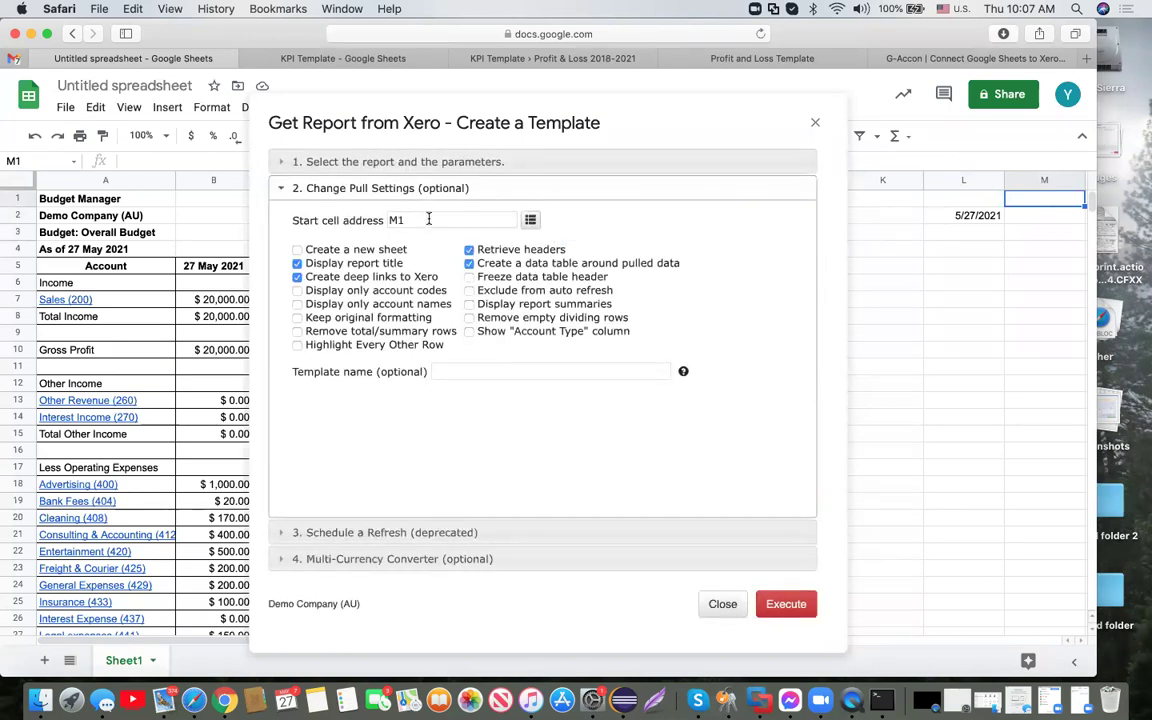
pyautogui.click(786, 604)
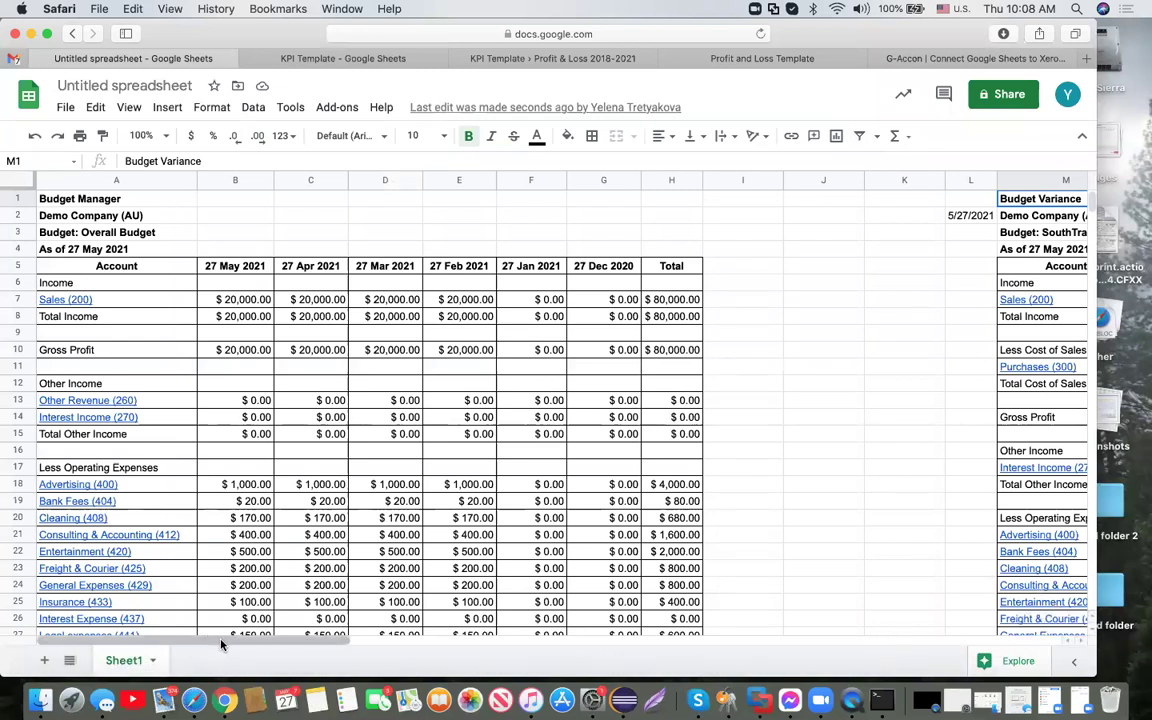
# Examine the pulled Budget Variance report, including the May variance columns and the rows down to net profit
pyautogui.moveTo(205, 640); pyautogui.dragTo(527, 681)
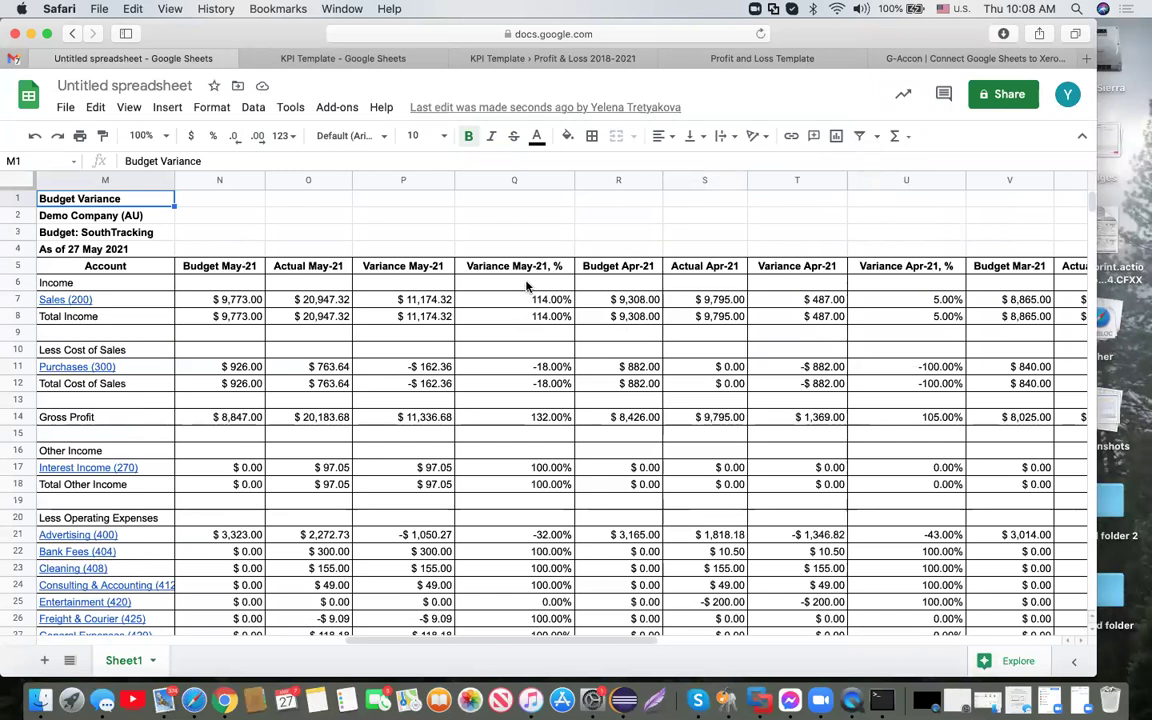
pyautogui.click(416, 266)
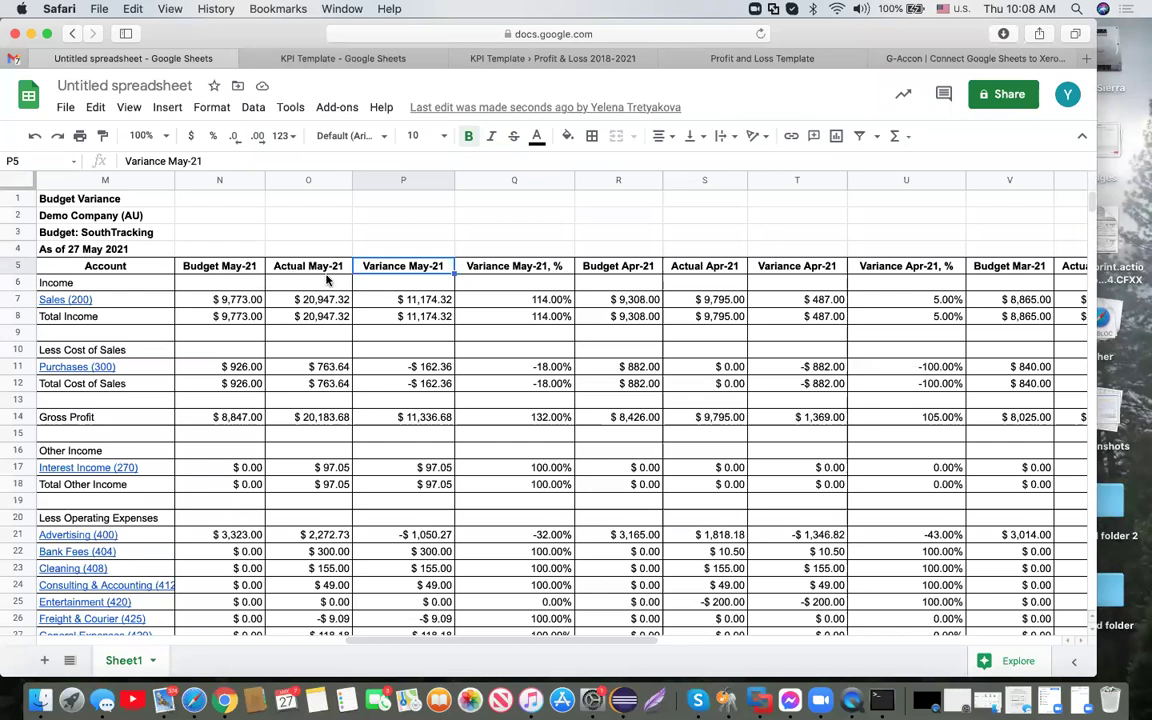
pyautogui.click(536, 270)
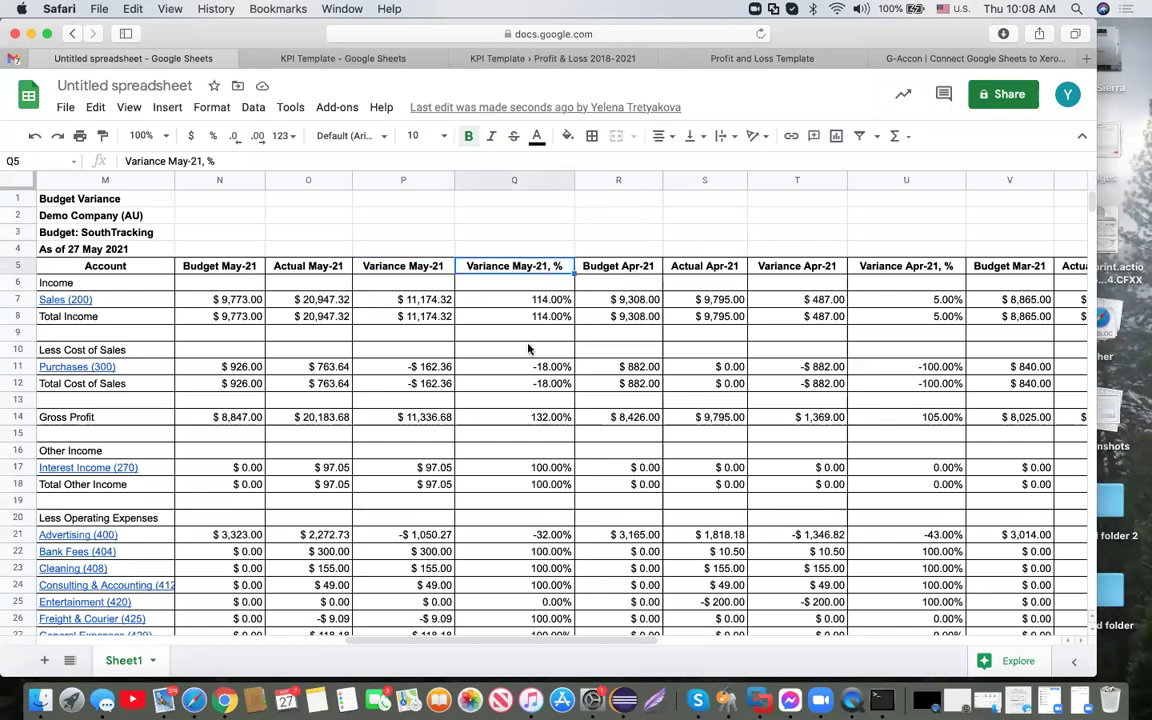
pyautogui.scroll(-1, 530, 388)
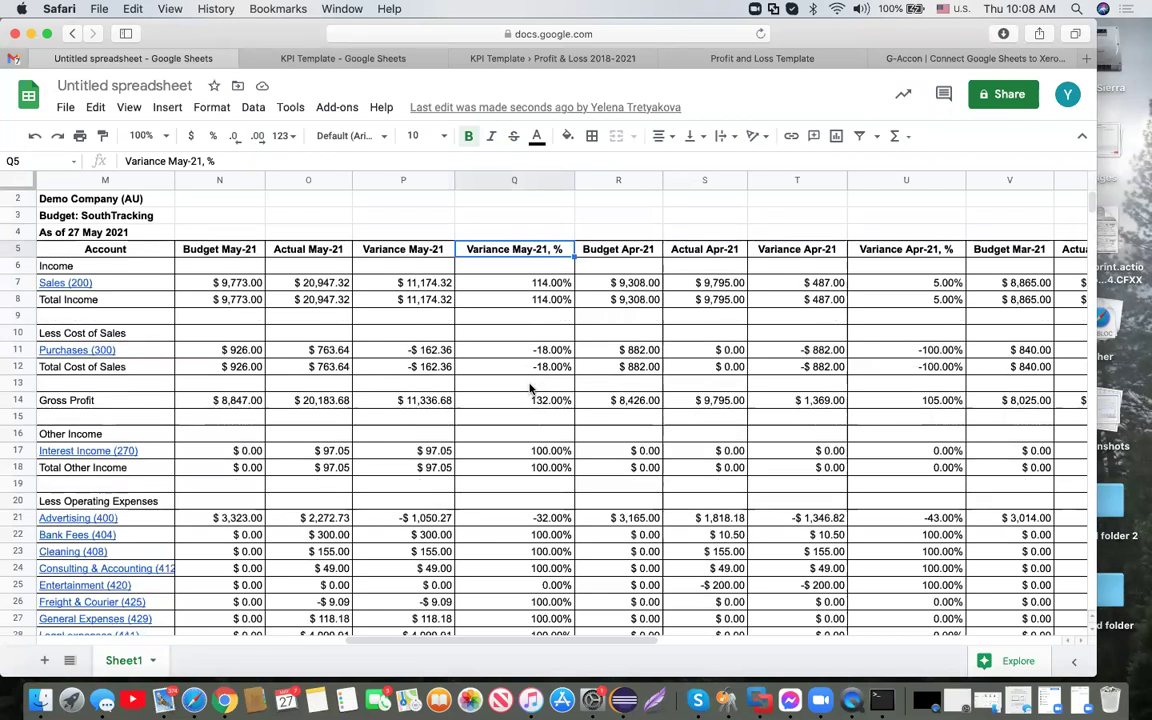
pyautogui.scroll(-10, 530, 388)
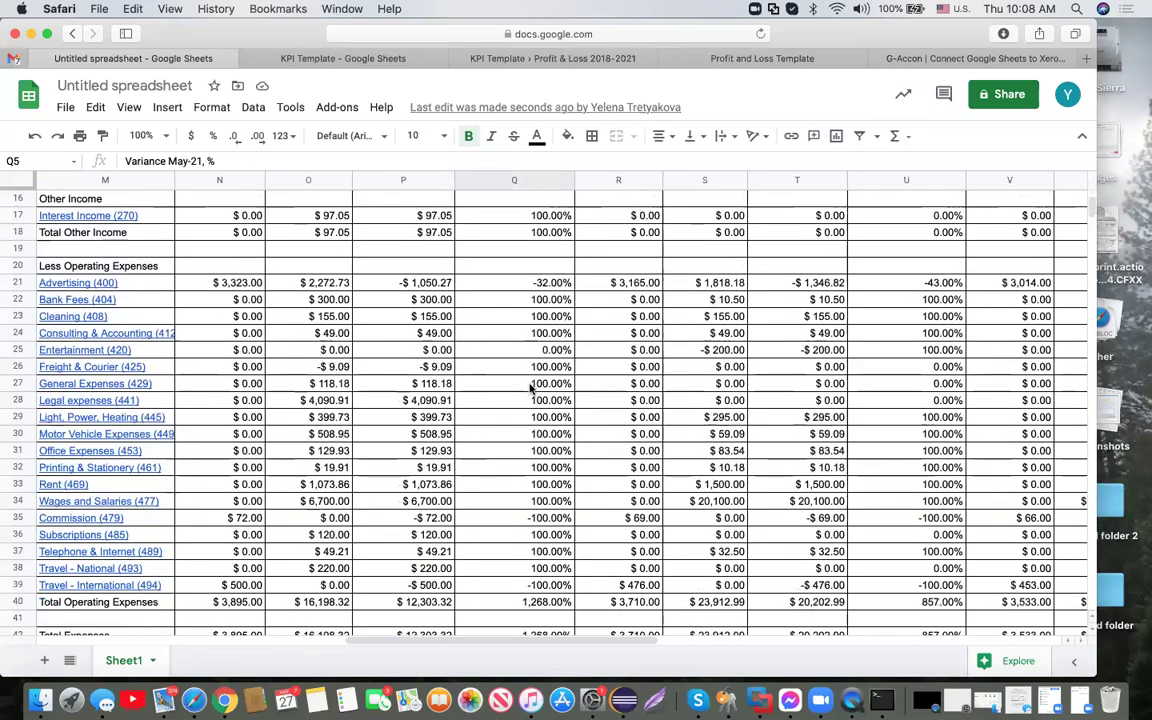
pyautogui.scroll(-1, 530, 388)
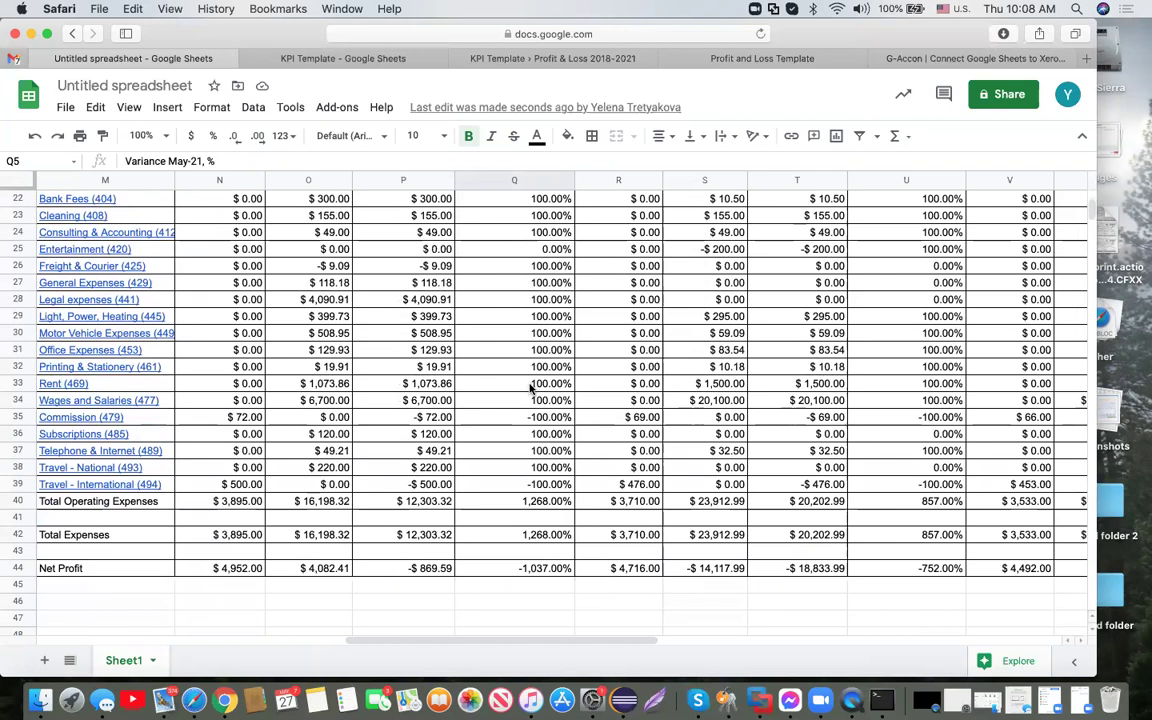
pyautogui.scroll(10, 530, 388)
pyautogui.hscroll(-2, 530, 388)
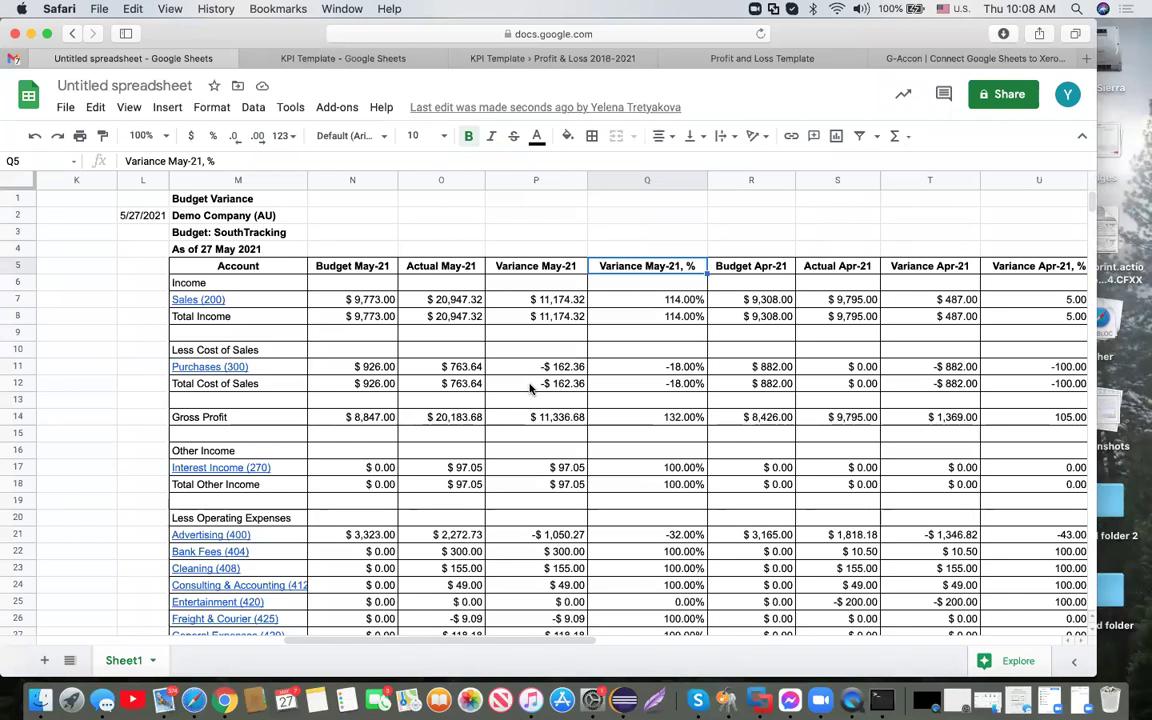
# Open the current sheet's saved Budget Variance template for modification
pyautogui.click(340, 109)
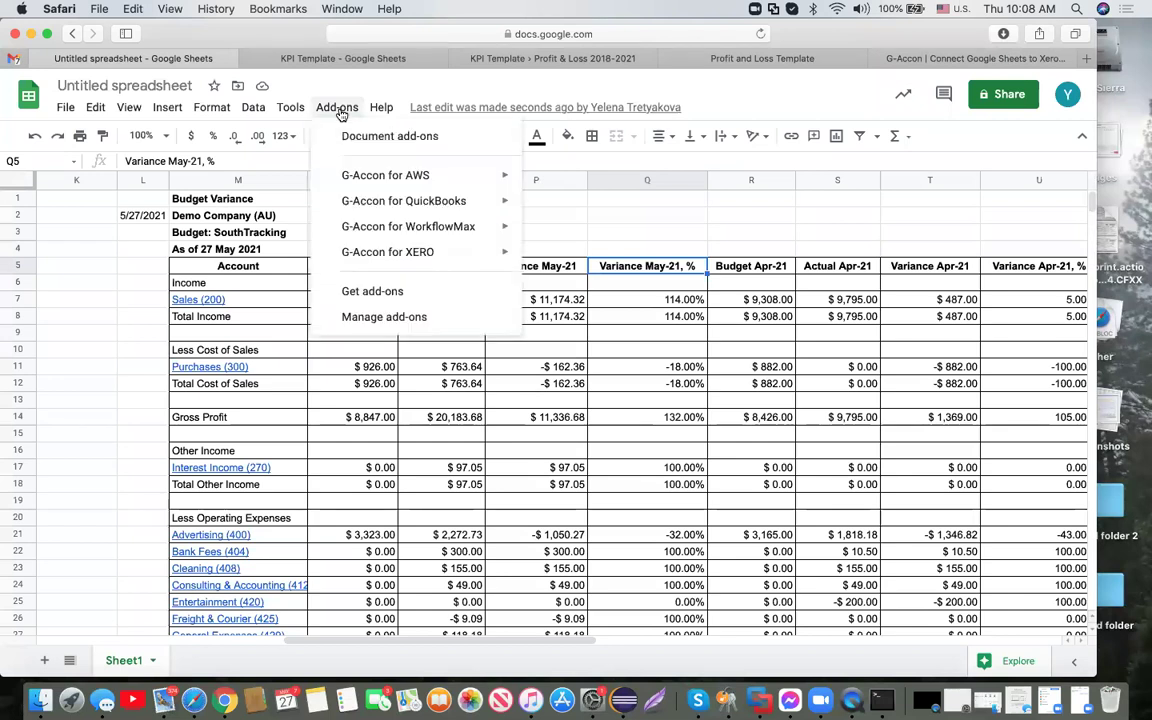
pyautogui.moveTo(440, 256)
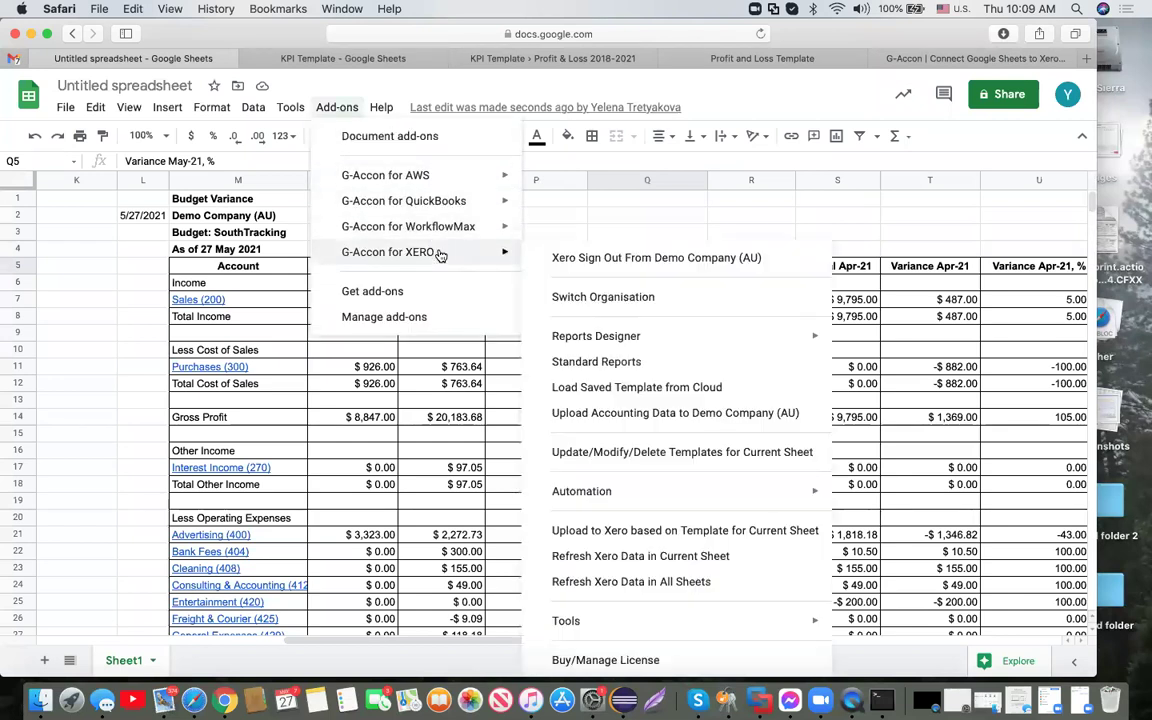
pyautogui.click(626, 455)
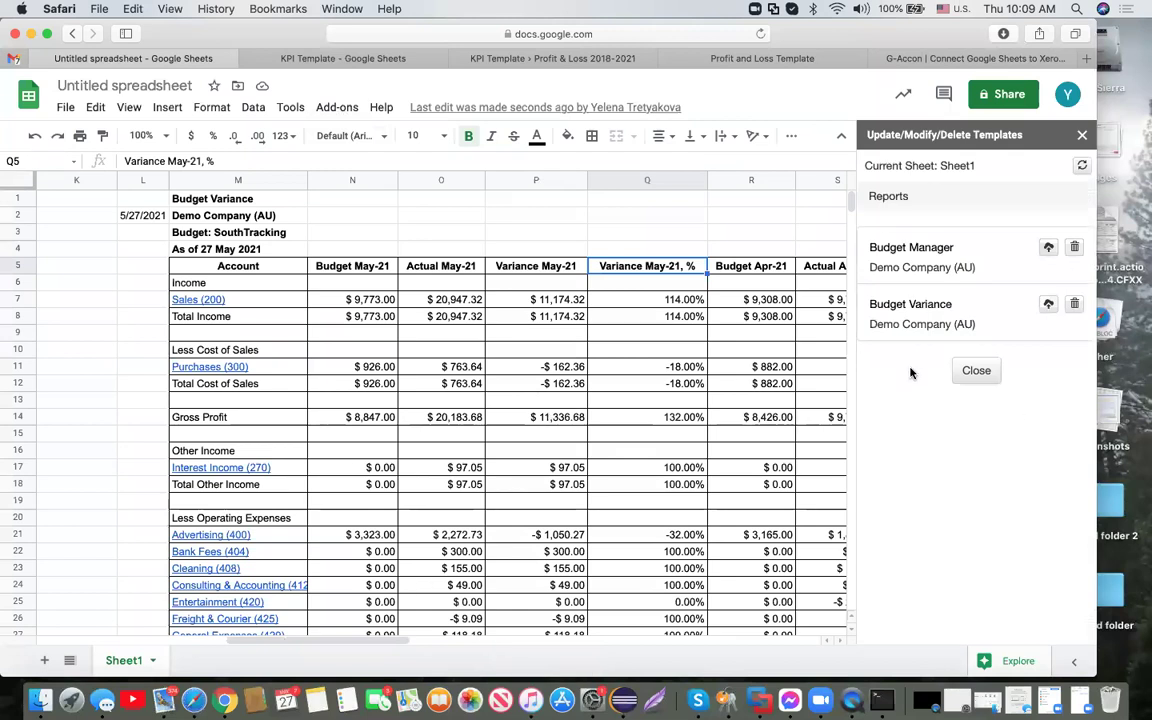
pyautogui.click(920, 308)
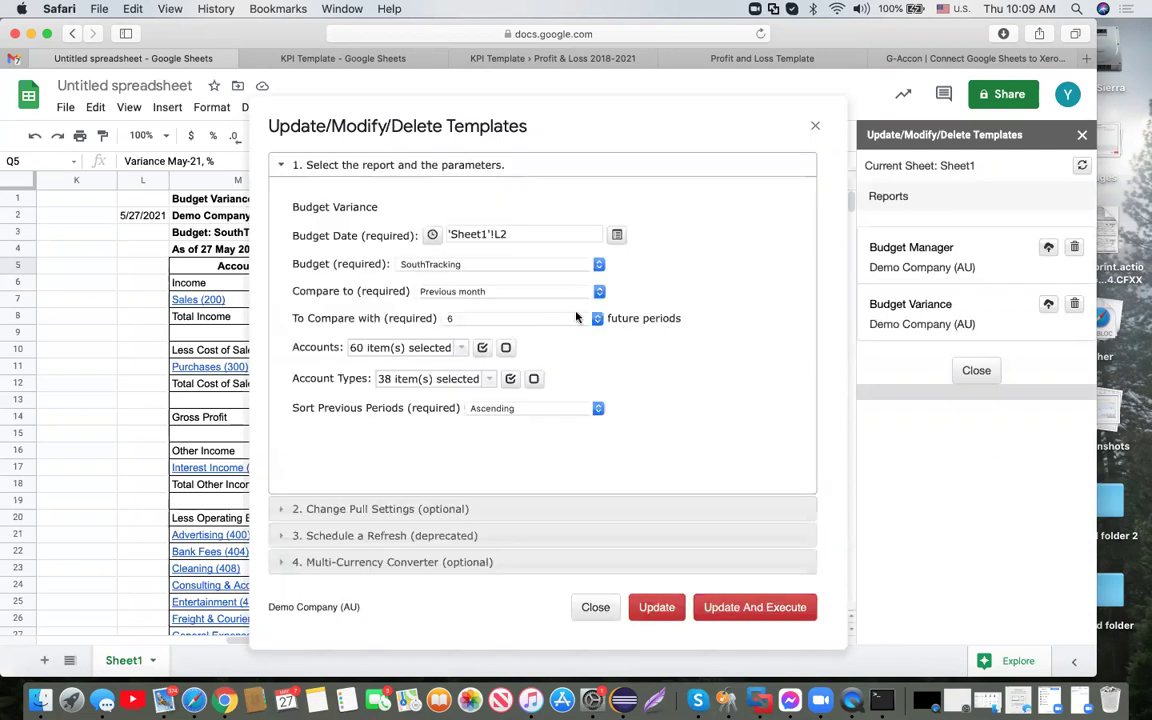
# Set the template to compare to Previous quarter with 9 future periods
pyautogui.click(599, 292)
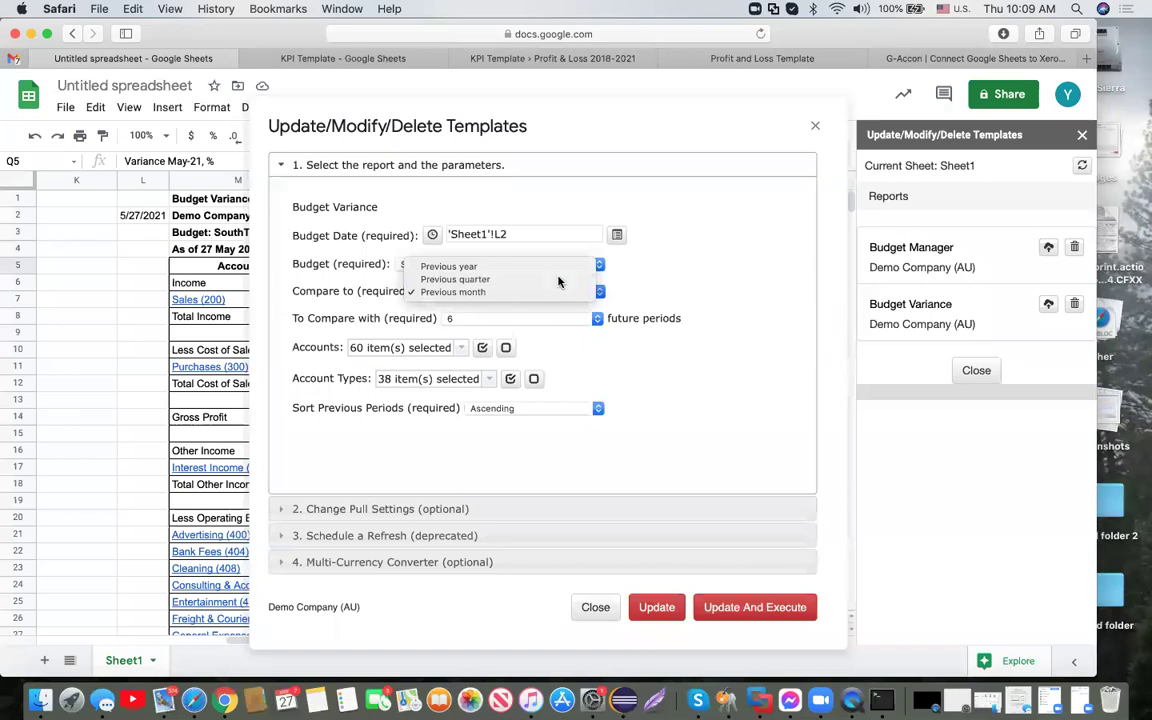
pyautogui.click(558, 280)
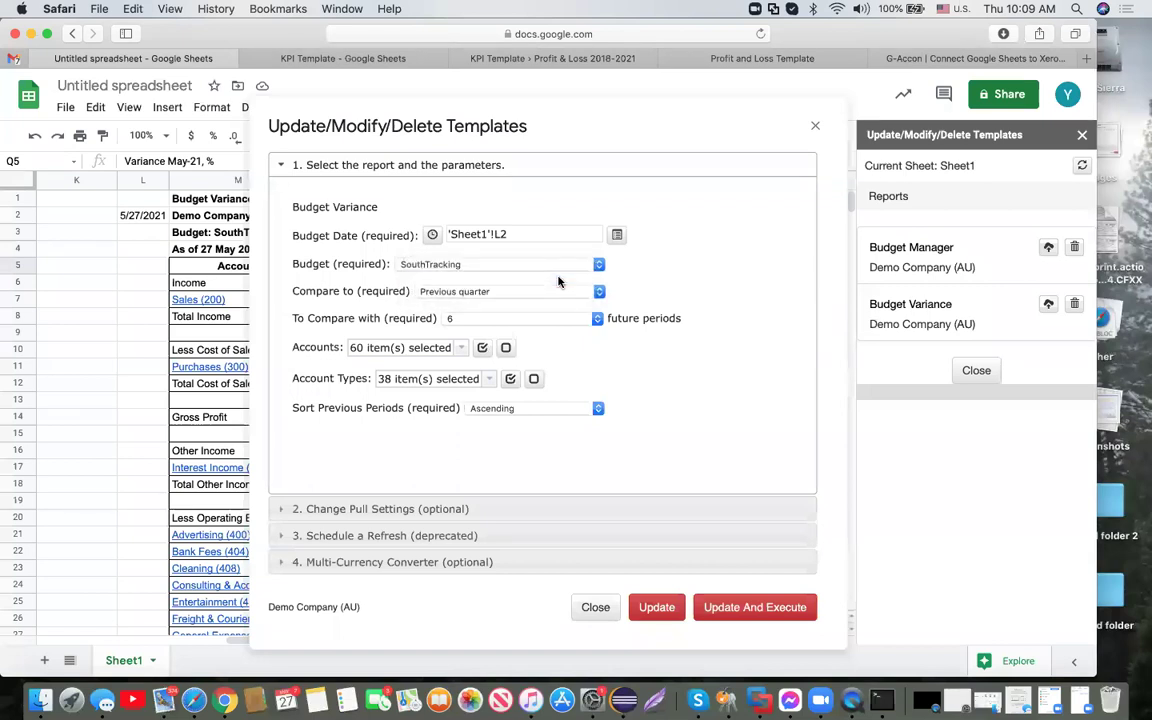
pyautogui.click(599, 321)
pyautogui.click(557, 368)
# Switch the template's budget to Overall Budget, update and execute the report, and close the template list
pyautogui.click(599, 265)
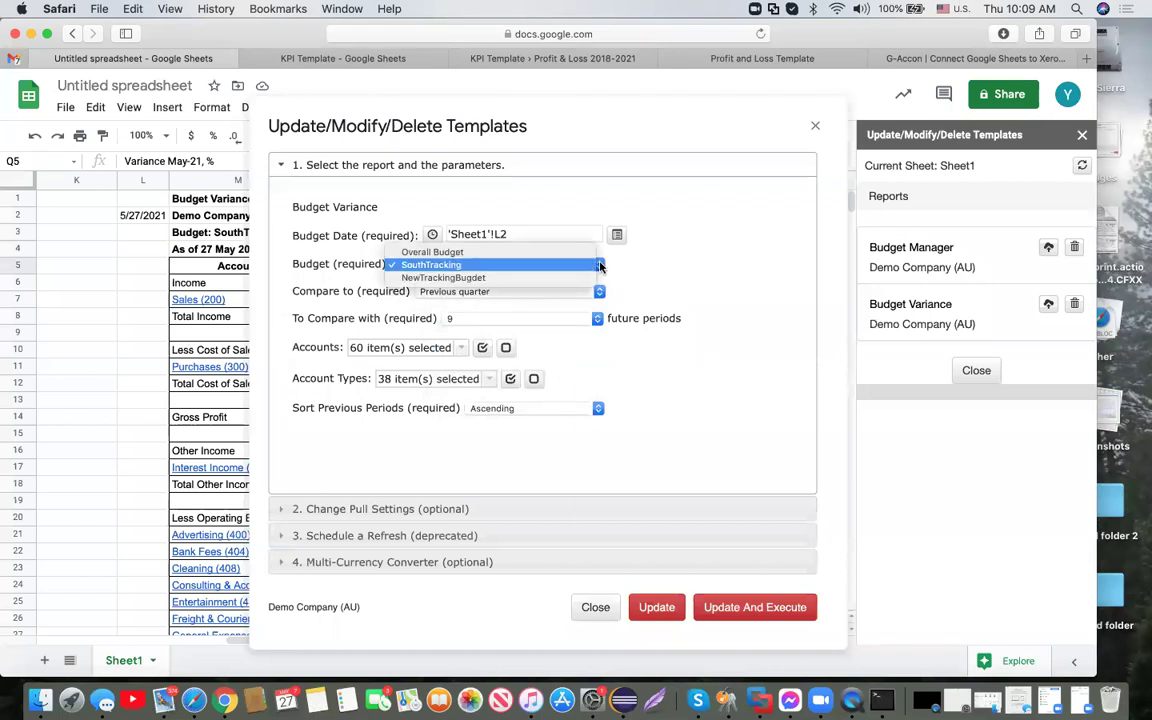
pyautogui.click(533, 252)
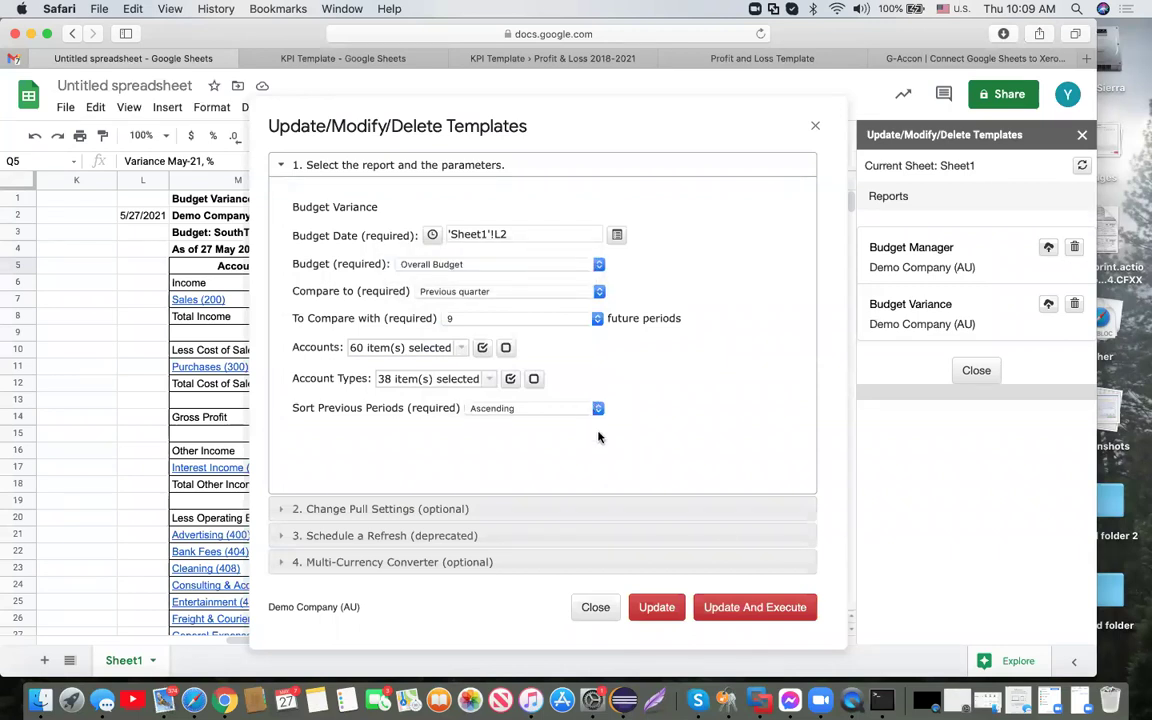
pyautogui.click(783, 612)
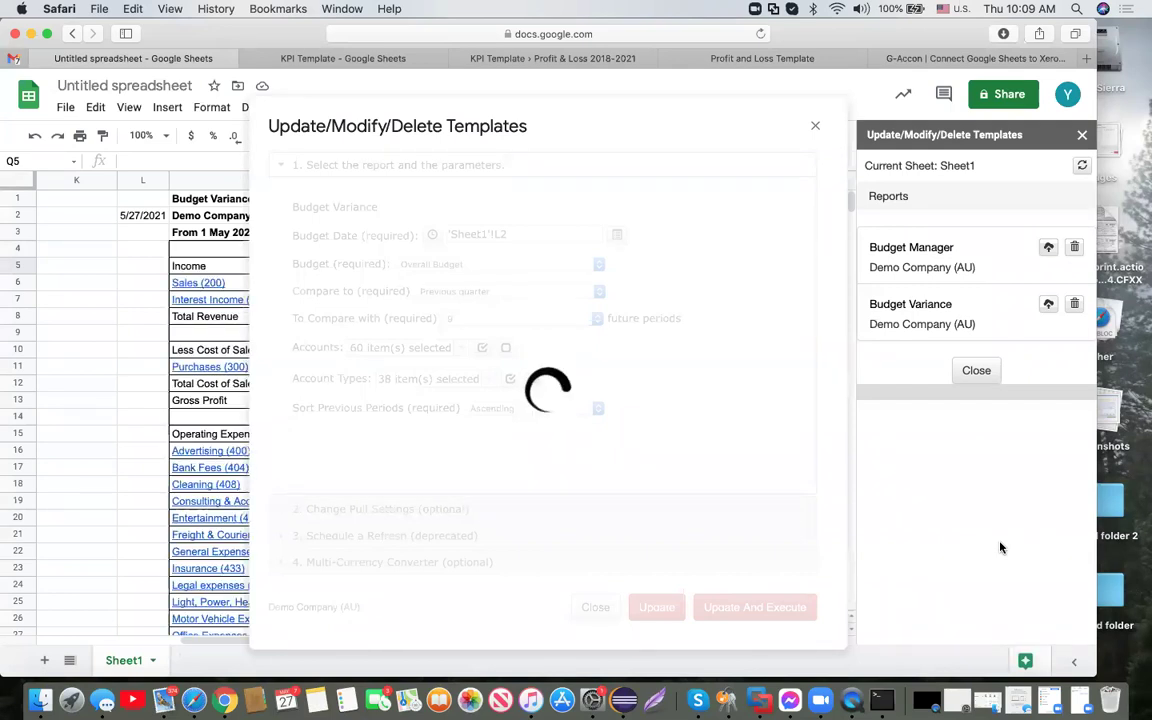
pyautogui.click(1083, 138)
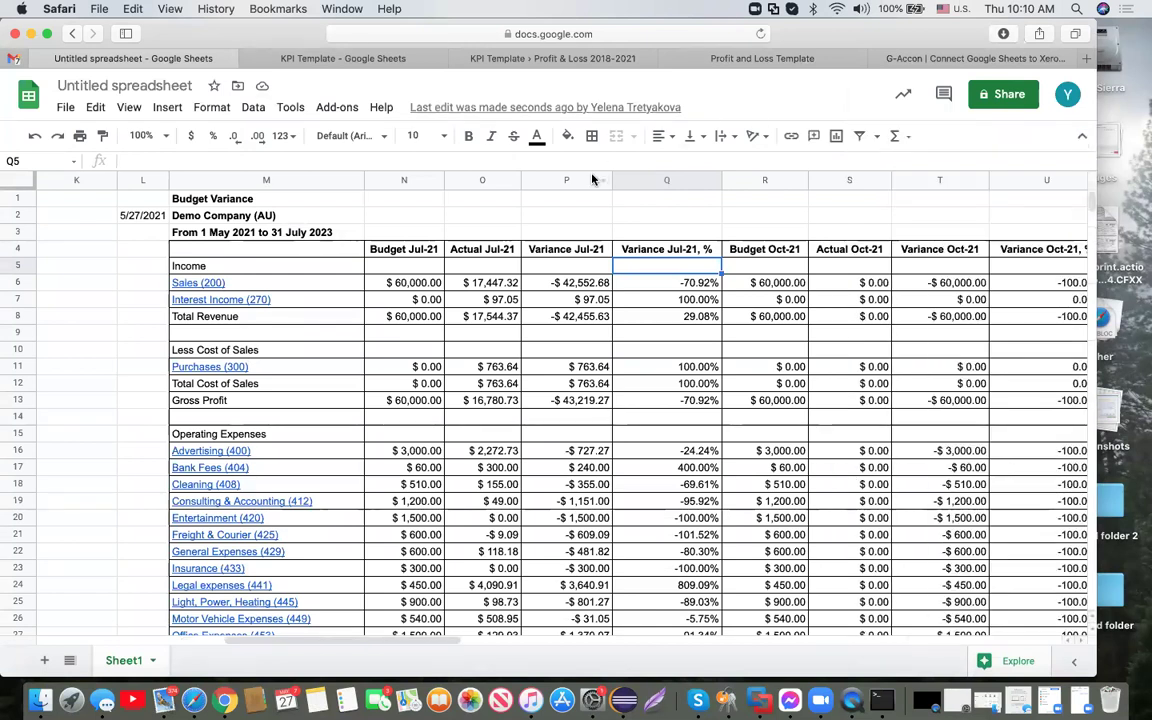
# Examine the updated Budget Variance report, from the Jul-21 variance columns across the quarterly periods to Jul-23
pyautogui.click(590, 179)
pyautogui.keyDown('shift'); pyautogui.click(690, 181); pyautogui.keyUp('shift')
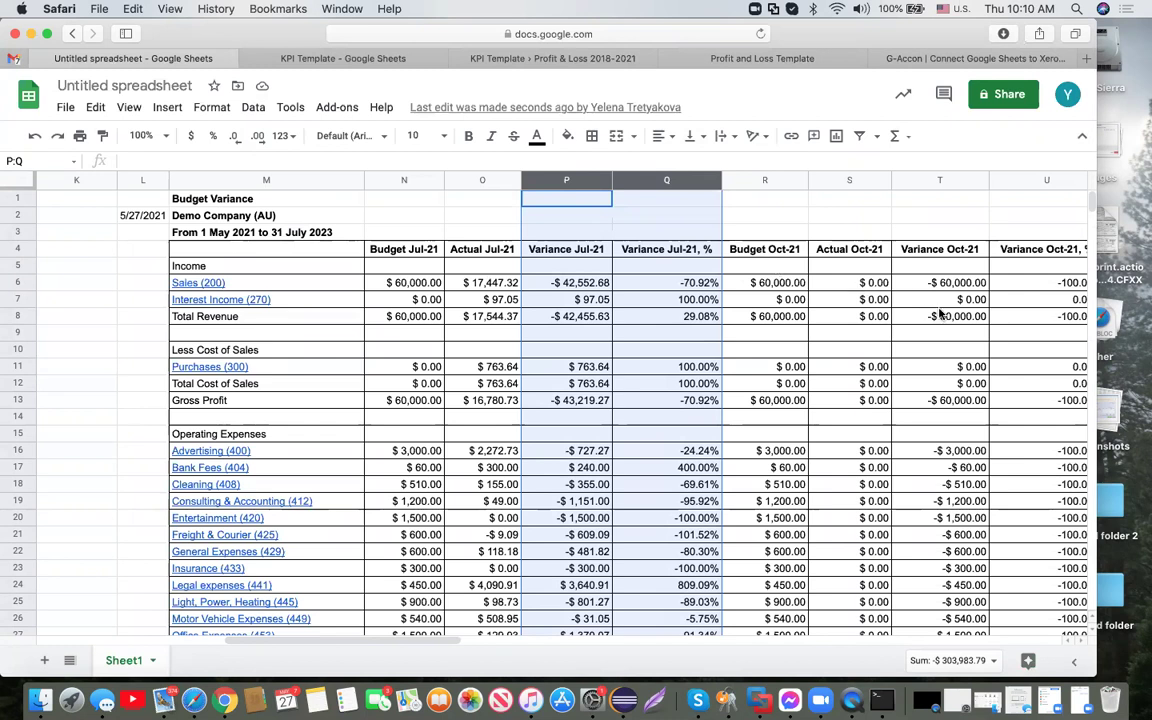
pyautogui.hscroll(2, 940, 314)
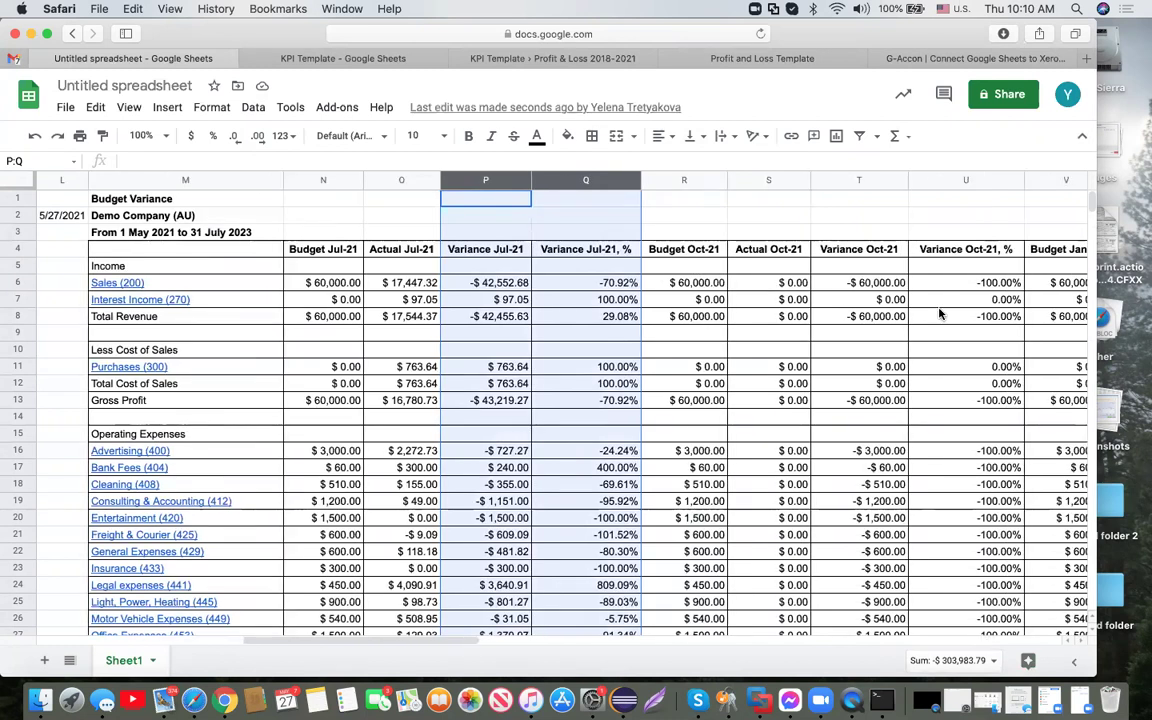
pyautogui.hscroll(-4, 940, 314)
pyautogui.hscroll(4, 940, 314)
pyautogui.hscroll(20, 940, 314)
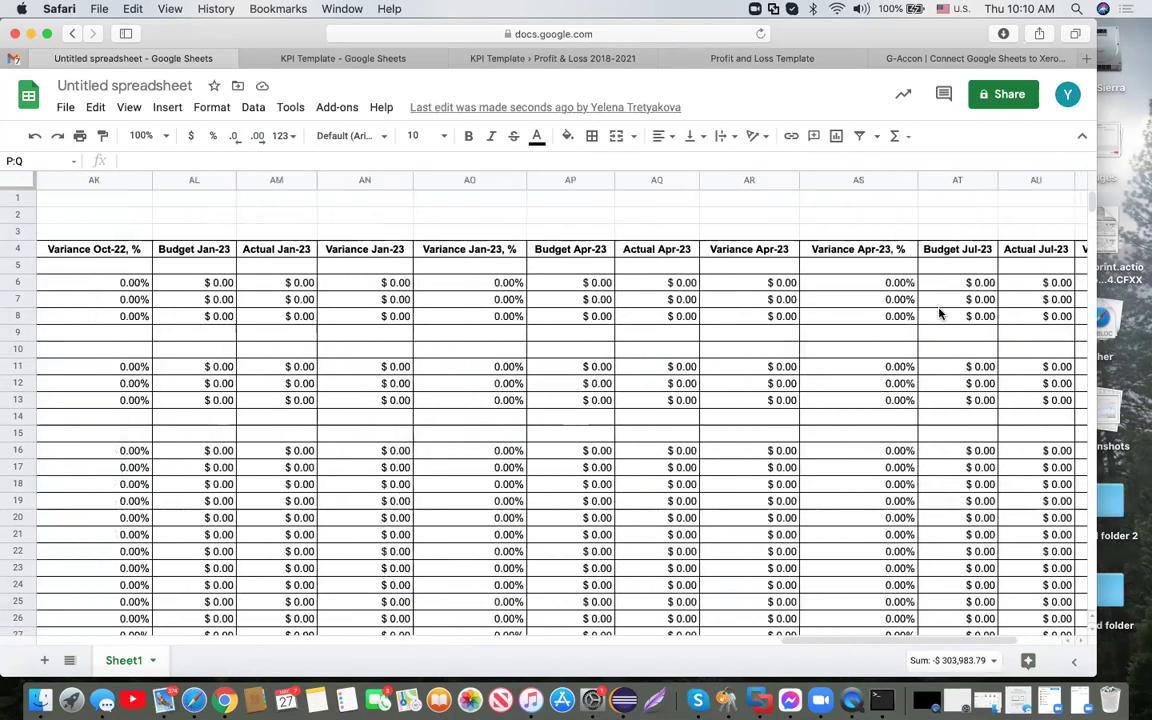
pyautogui.hscroll(2, 940, 314)
pyautogui.hscroll(-20, 940, 314)
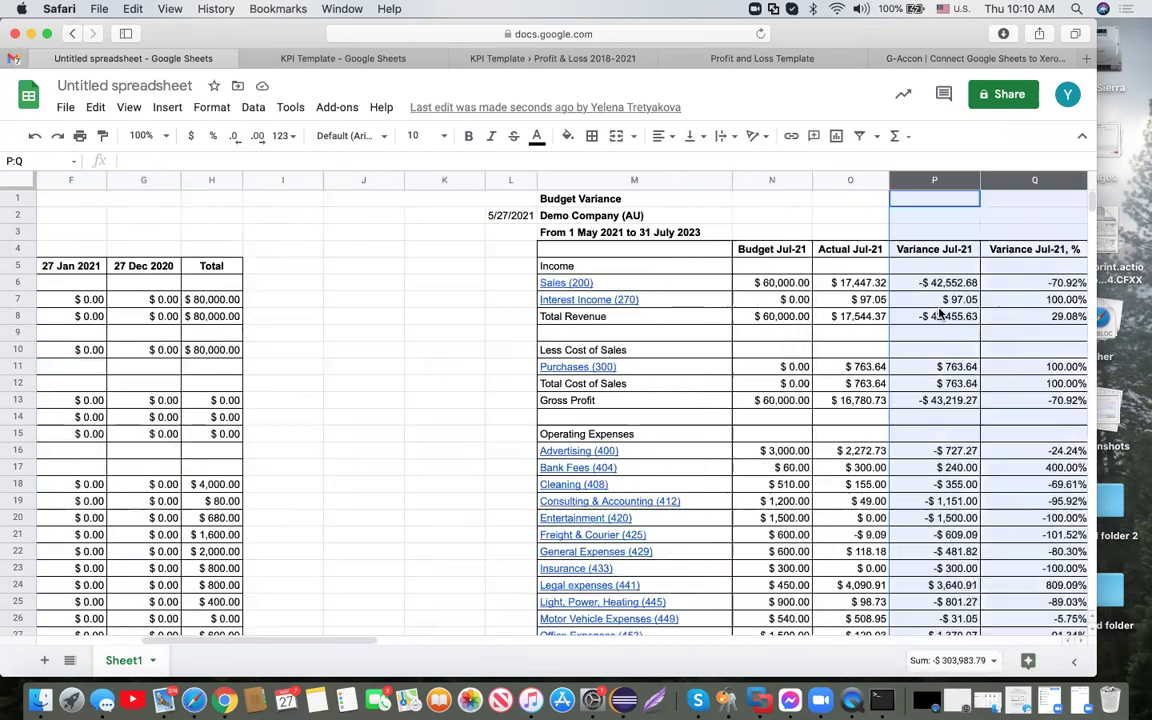
pyautogui.hscroll(-5, 940, 314)
# Select cell A50 beneath the Budget Manager report and start a new accounting report template in the G-Accon for XERO designer
pyautogui.scroll(-12, 562, 443)
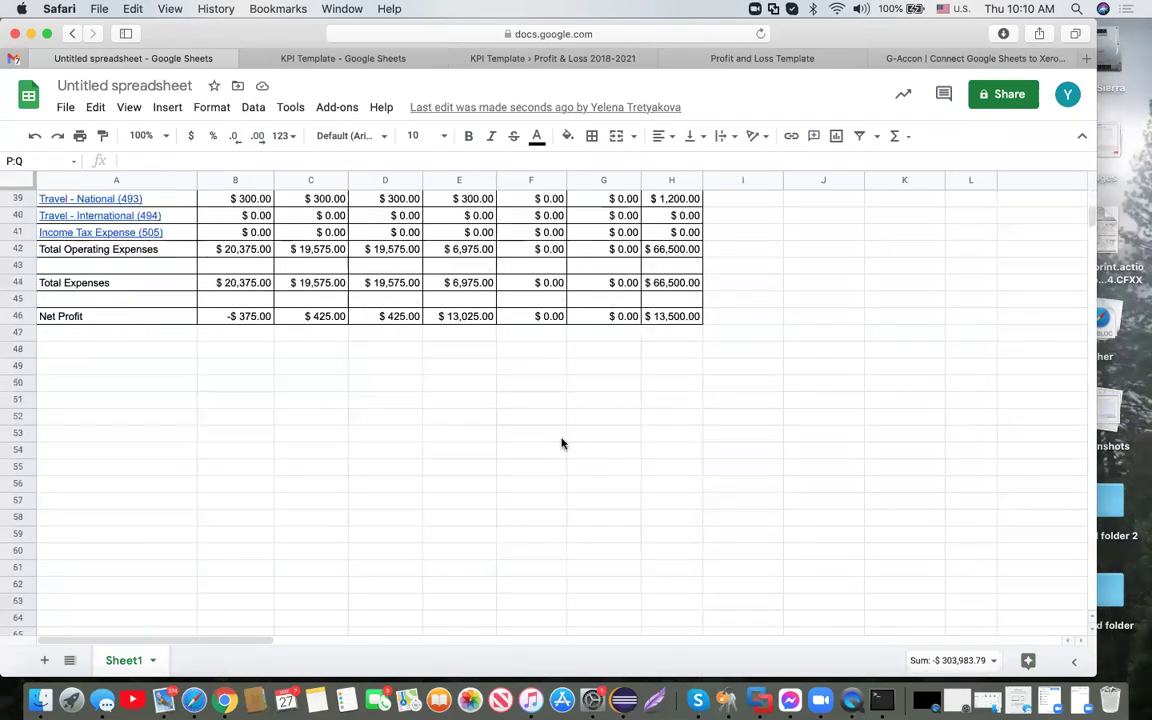
pyautogui.scroll(-1, 562, 443)
pyautogui.click(147, 350)
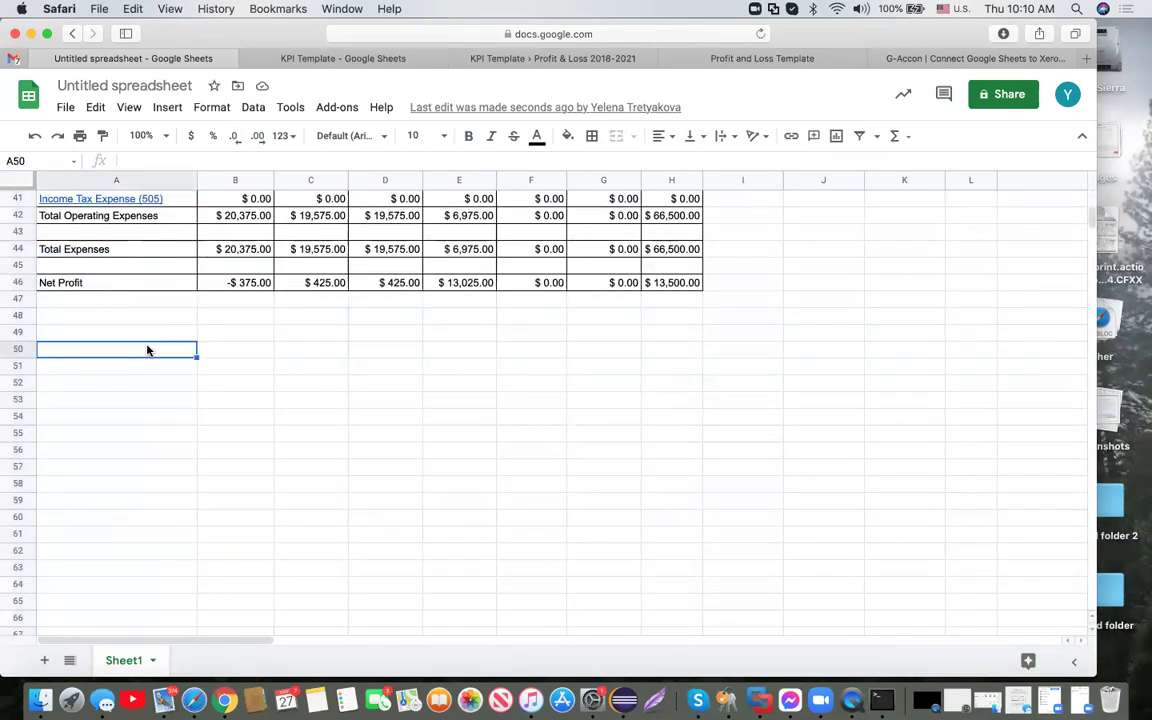
pyautogui.click(338, 109)
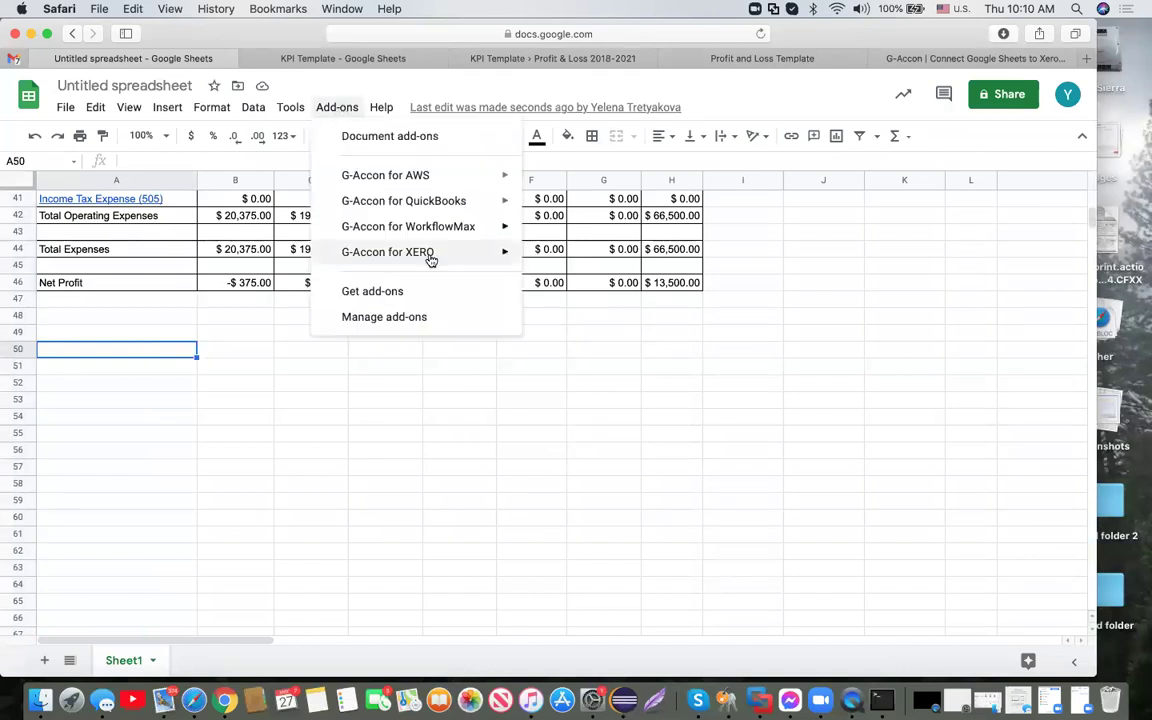
pyautogui.moveTo(436, 255)
pyautogui.moveTo(569, 342)
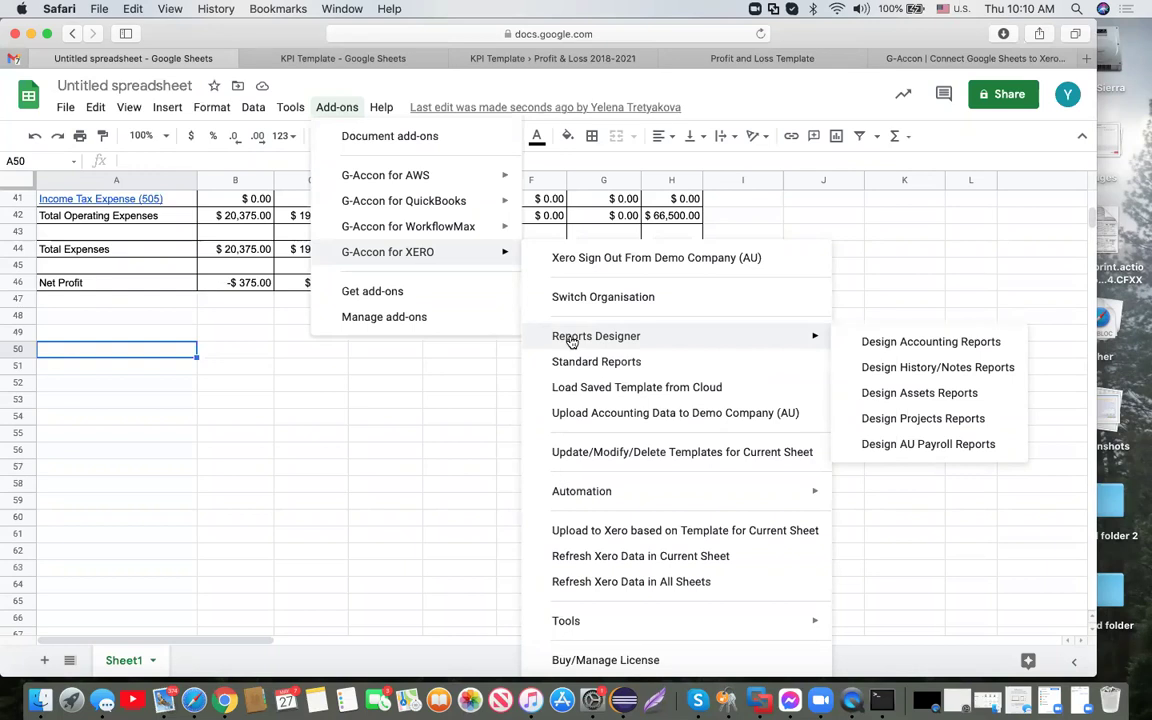
pyautogui.click(857, 343)
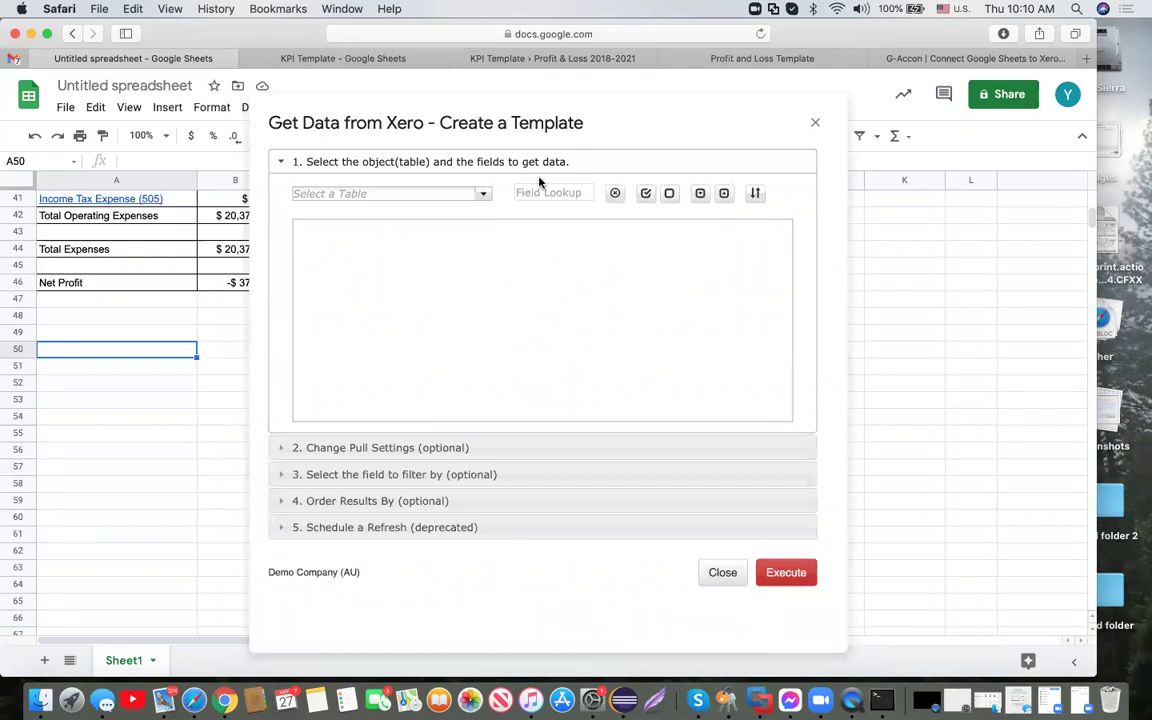
# Choose the Budgets table for the template and include all its fields, including those under Budget Line Balances
pyautogui.click(484, 195)
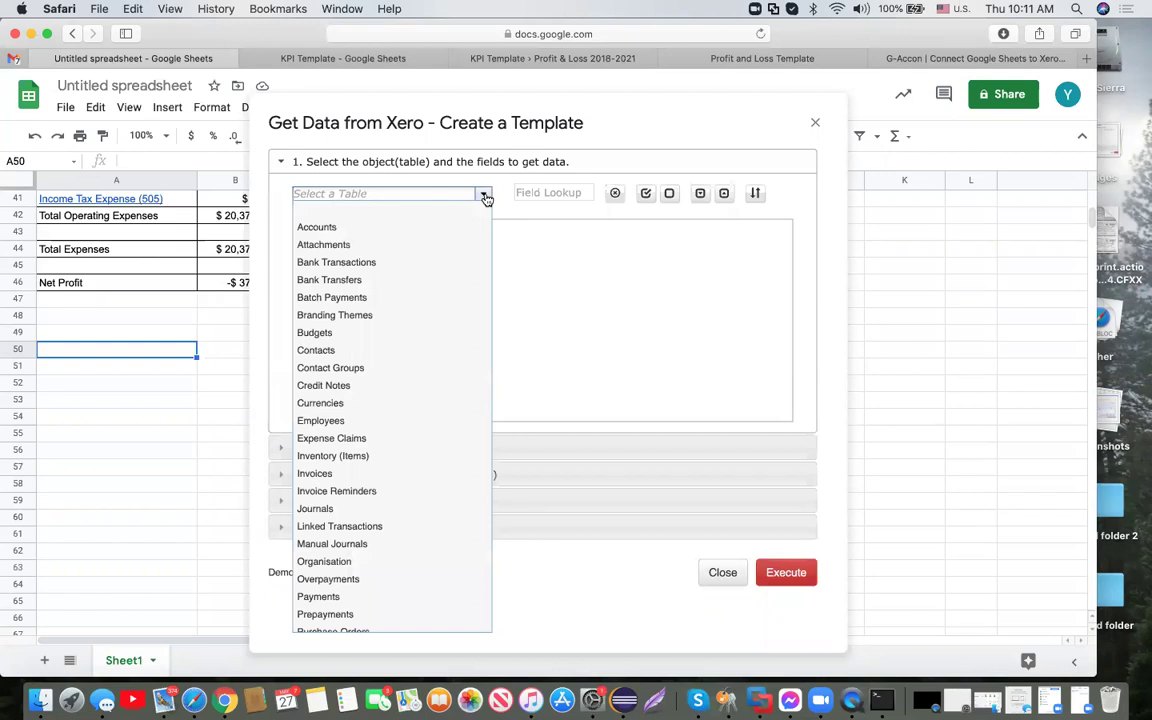
pyautogui.click(386, 339)
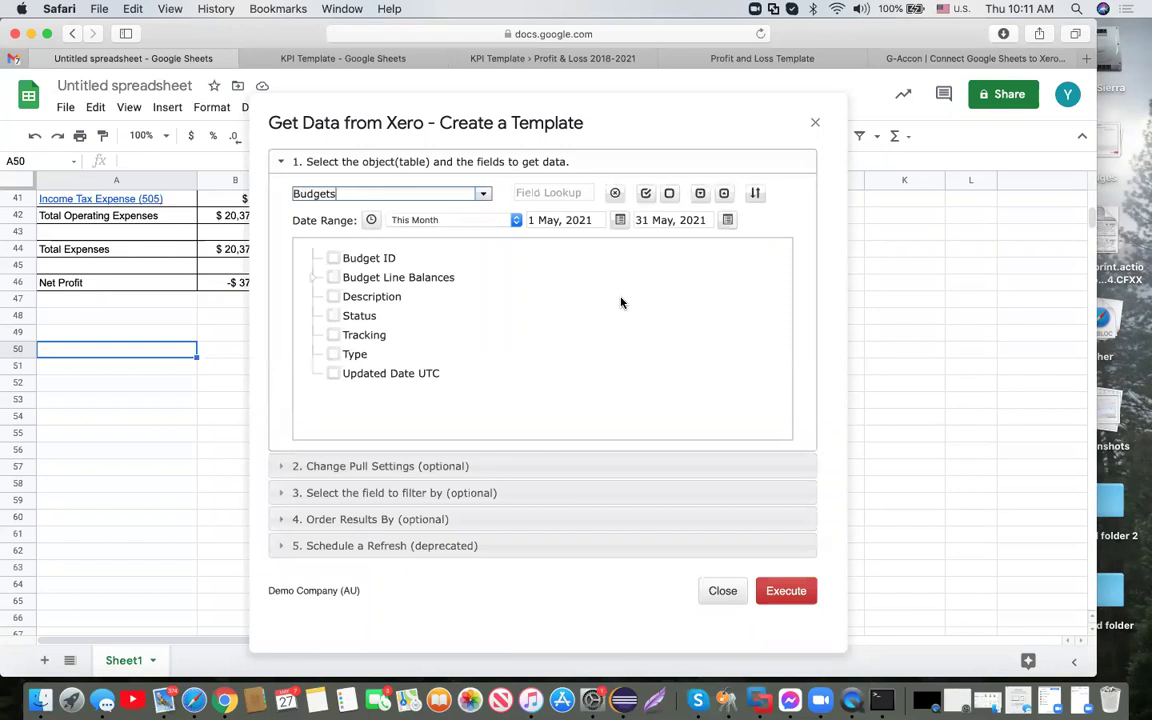
pyautogui.click(313, 280)
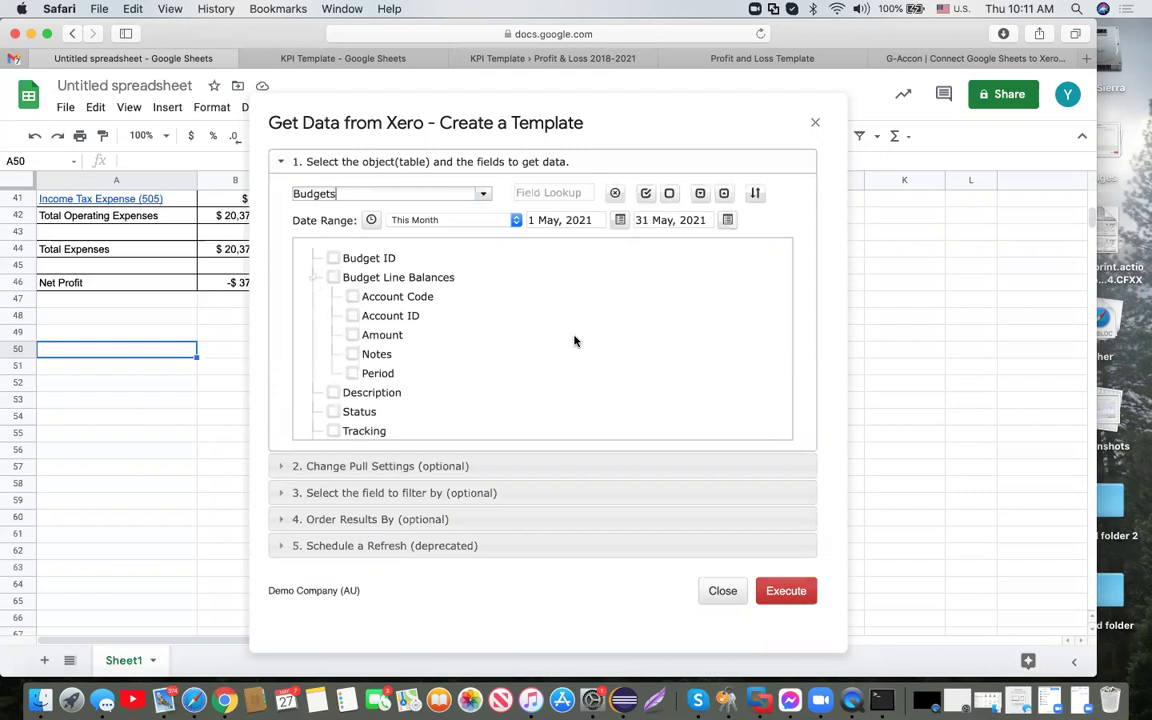
pyautogui.scroll(-2, 574, 341)
pyautogui.scroll(2, 574, 341)
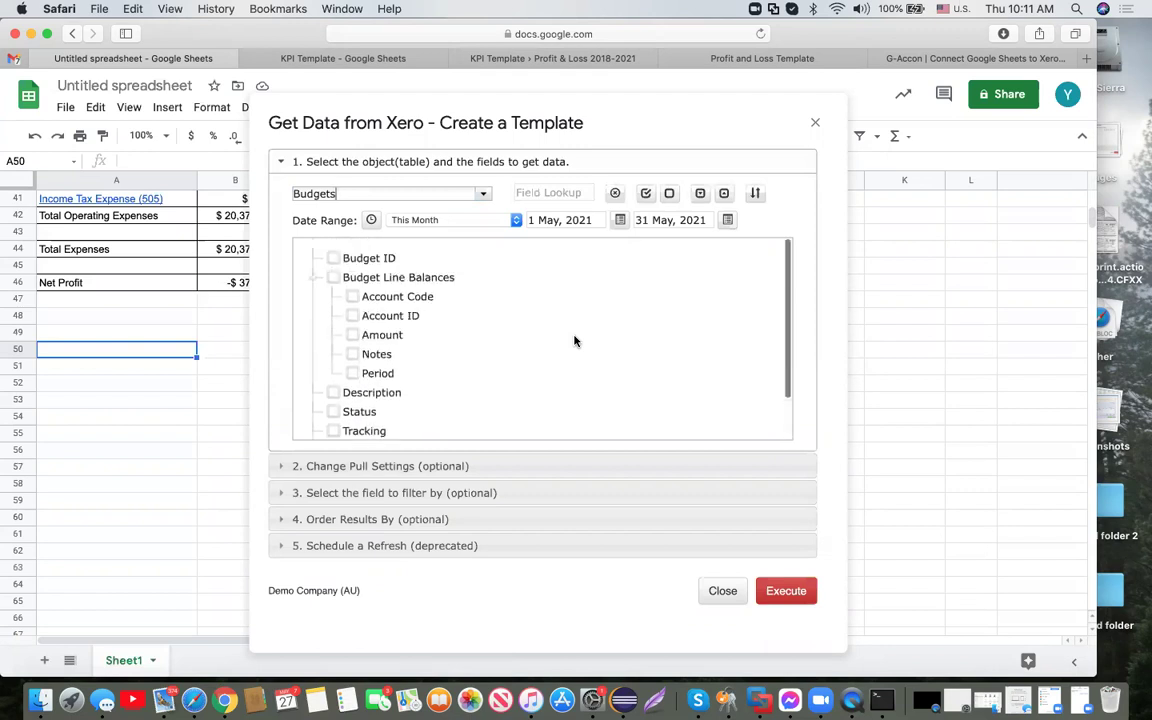
pyautogui.click(648, 194)
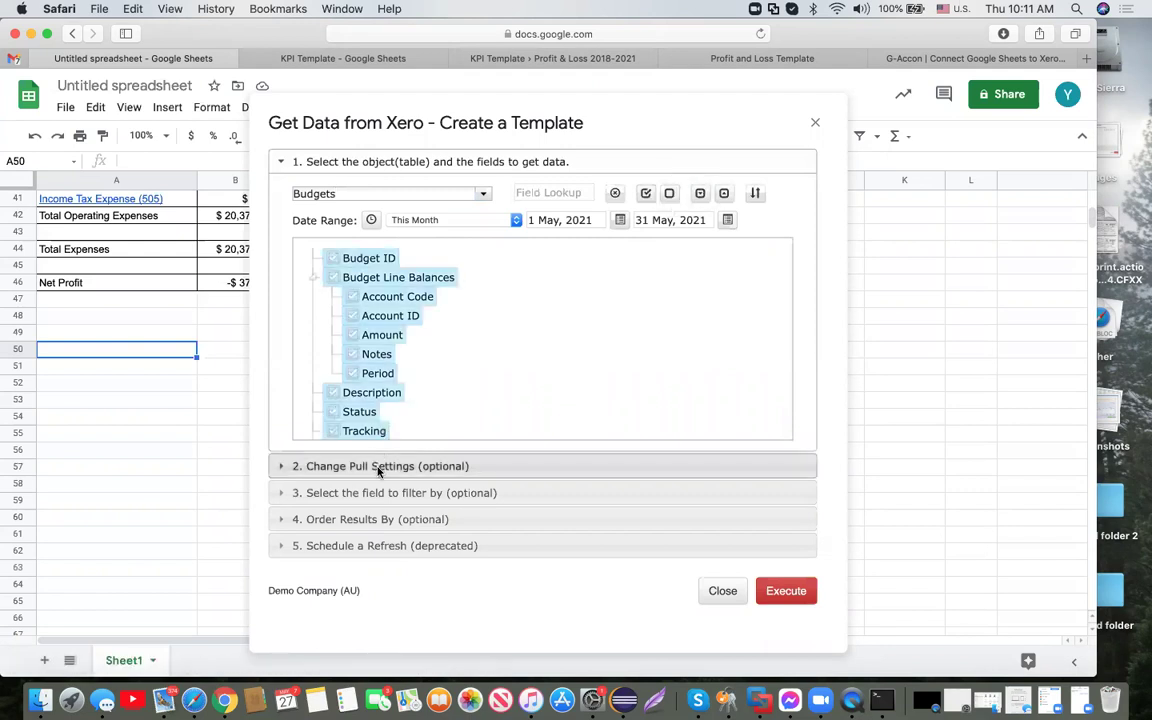
# Set the pull to start at A50 of the current sheet, name the template Budget, and execute it
pyautogui.click(345, 466)
pyautogui.click(297, 249)
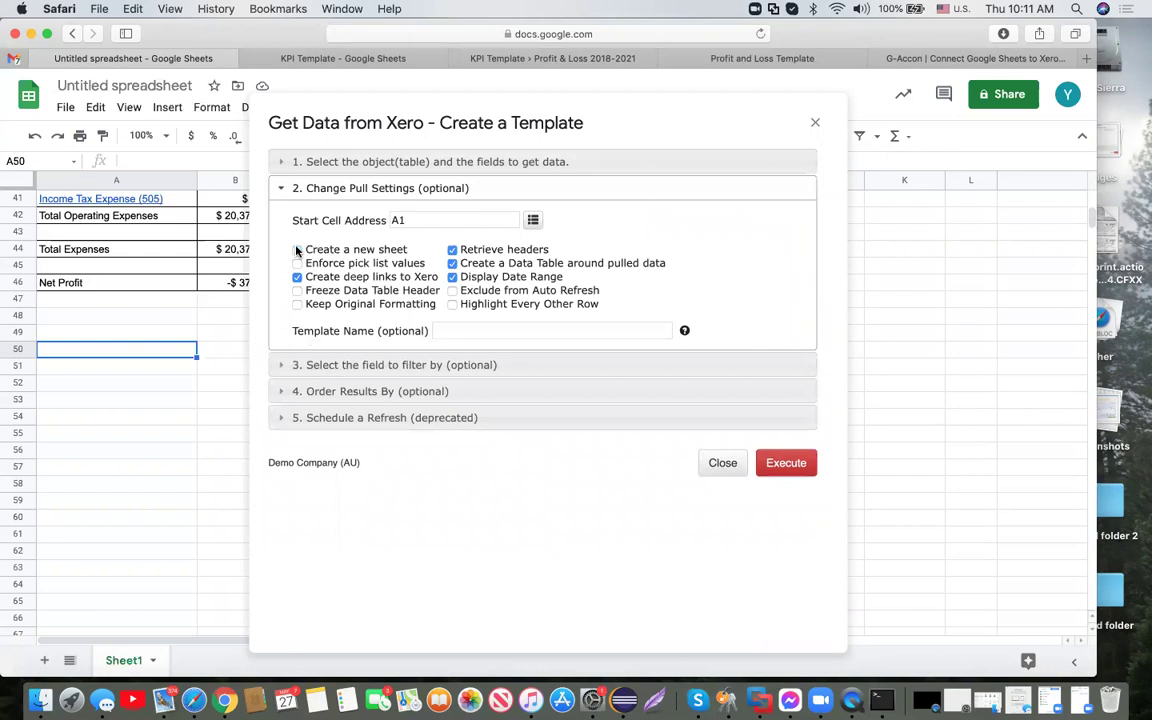
pyautogui.click(534, 220)
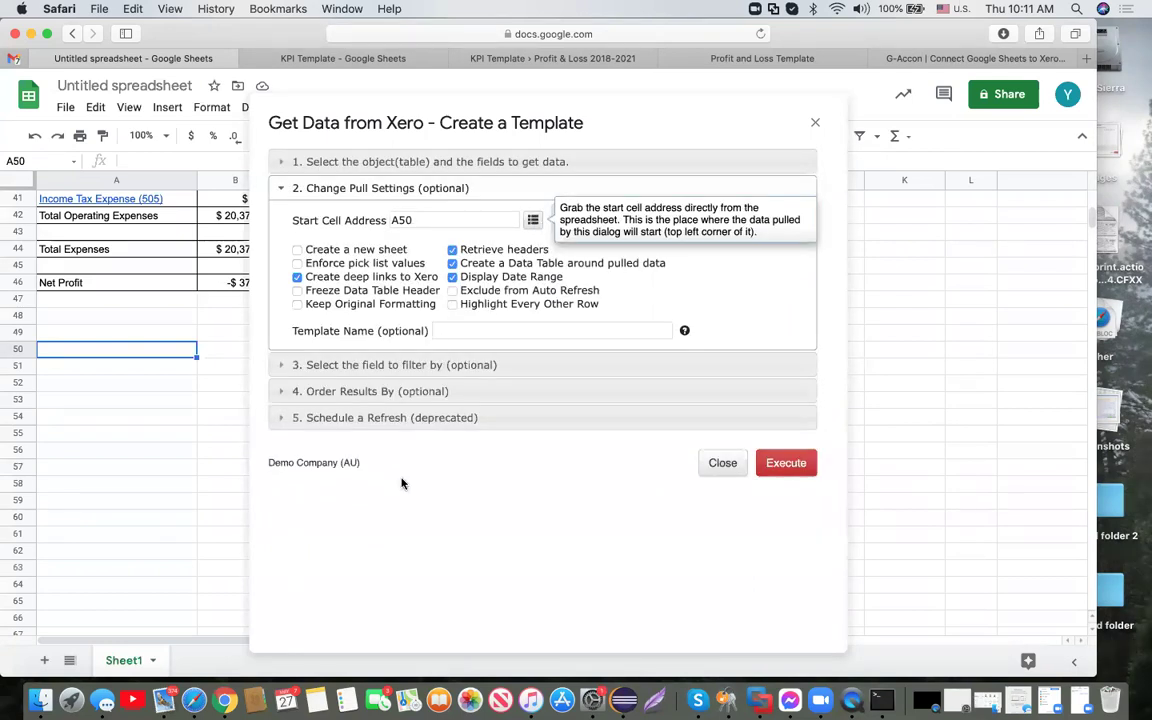
pyautogui.click(459, 330)
pyautogui.write('Budget')
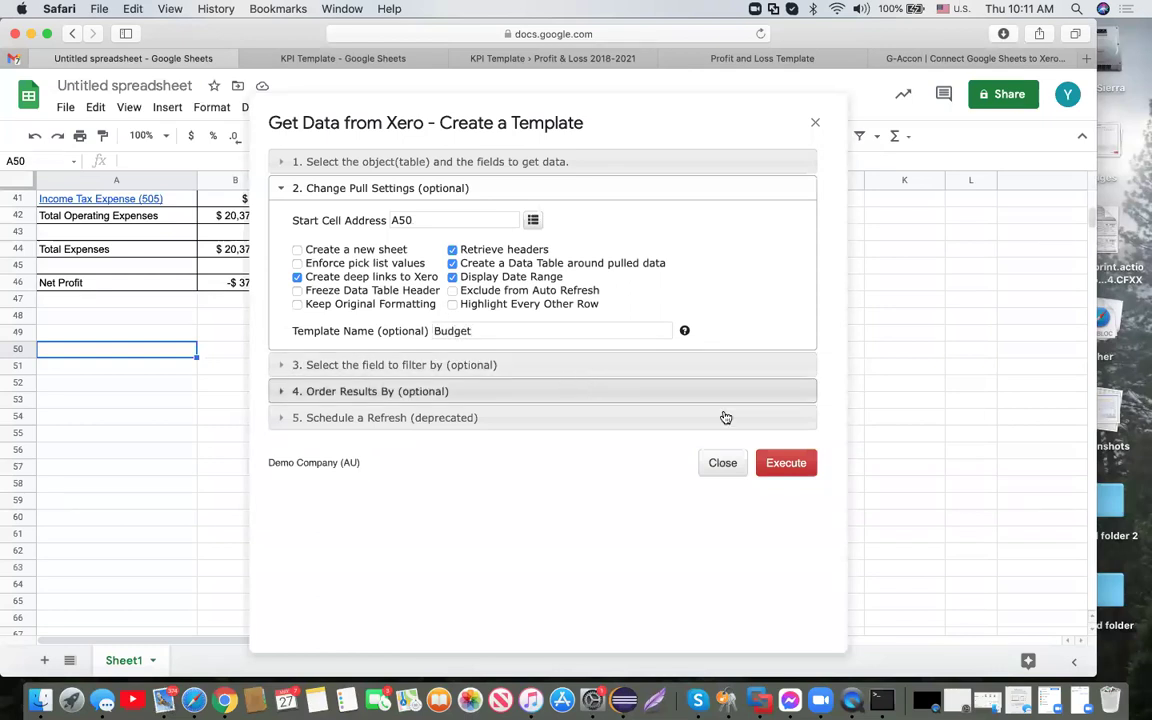
pyautogui.click(786, 465)
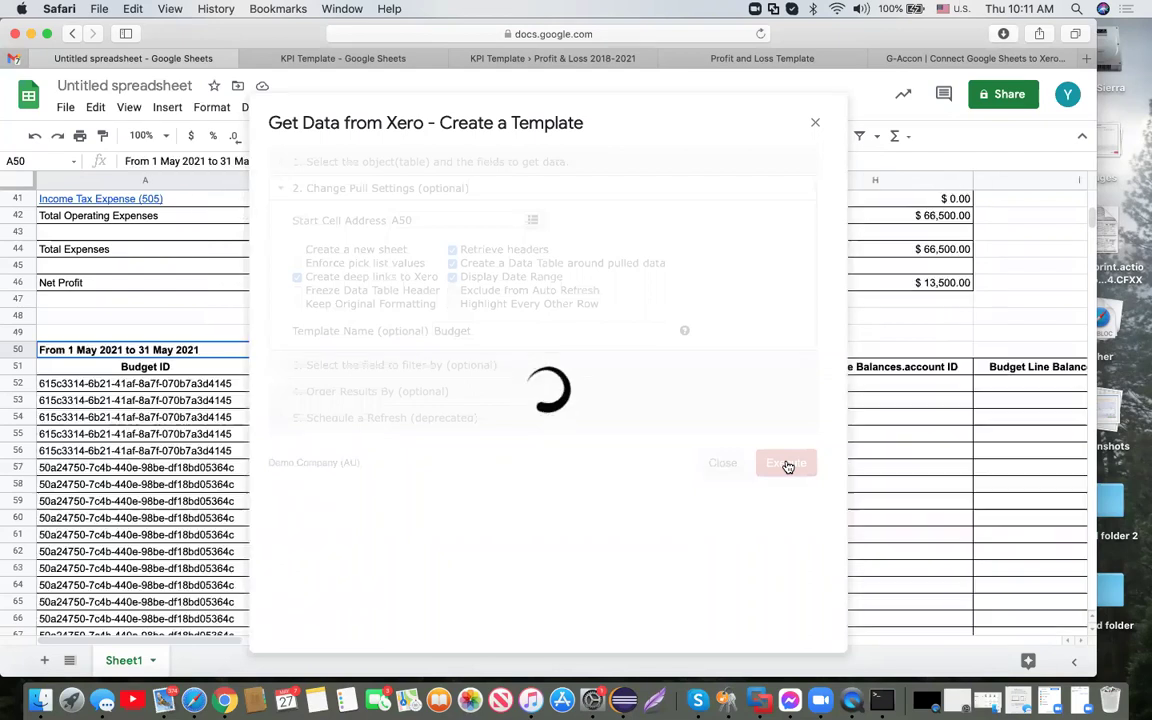
# Examine the pulled Budgets data, including the TRACKING rows 52 to 56, the OVERALL rows, the account ID links and the line amounts
pyautogui.scroll(-2, 787, 465)
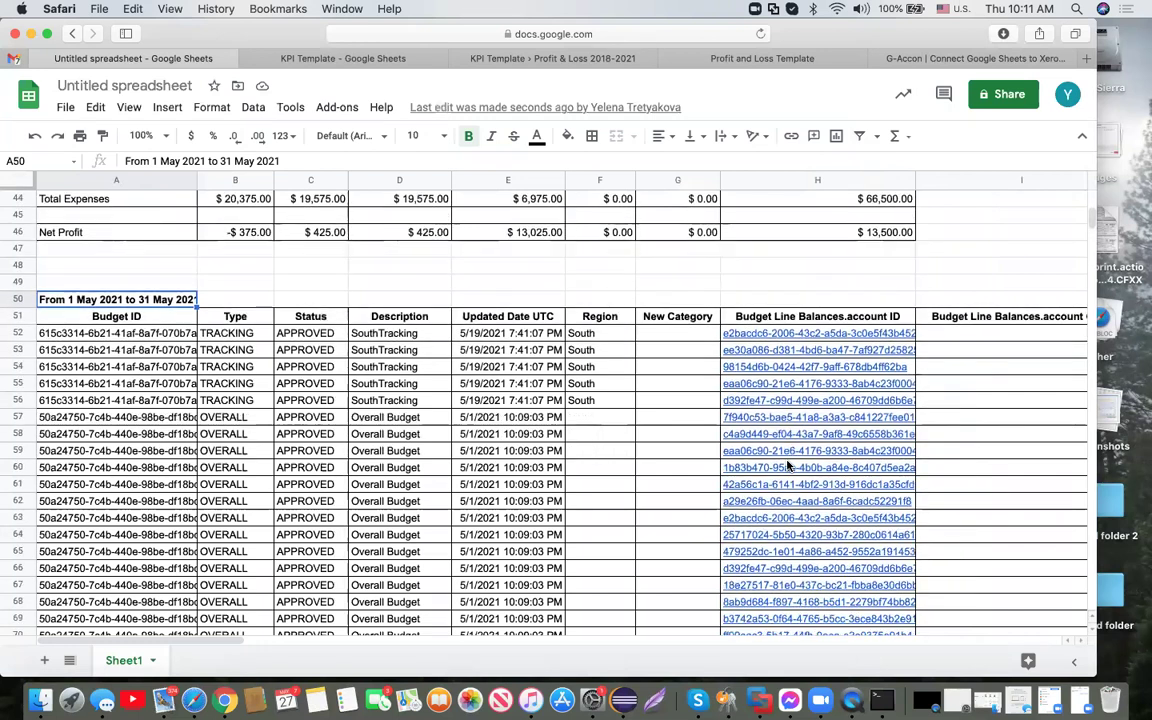
pyautogui.click(17, 333)
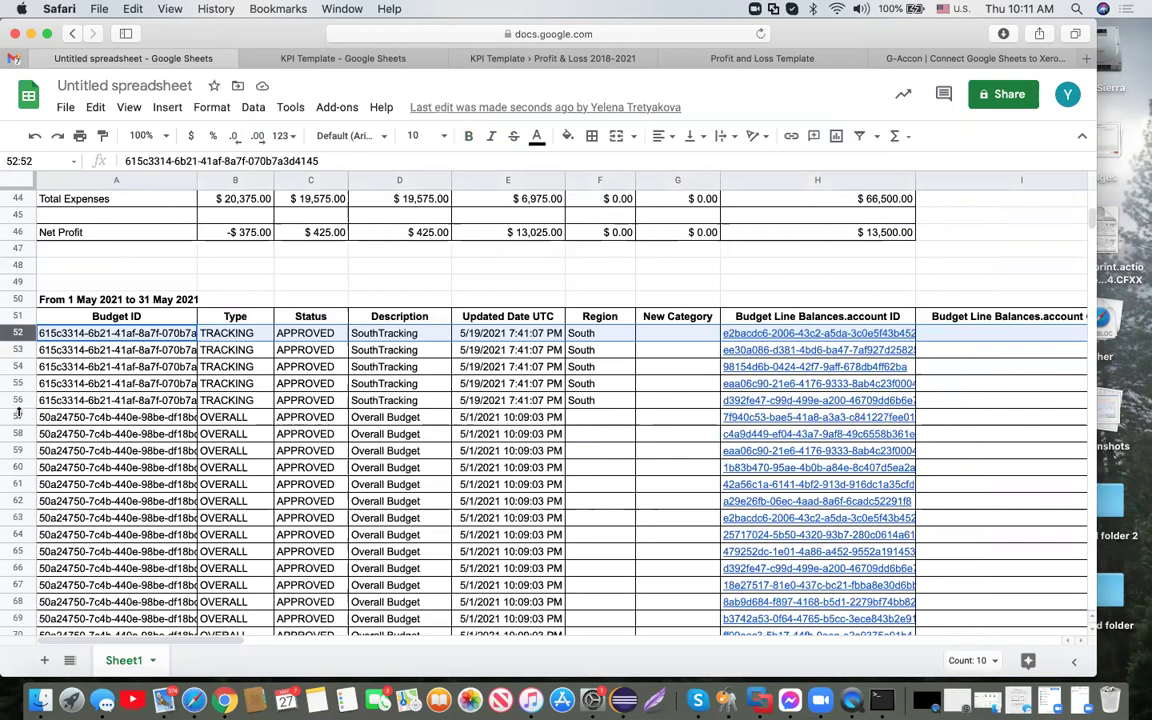
pyautogui.keyDown('shift'); pyautogui.click(18, 400); pyautogui.keyUp('shift')
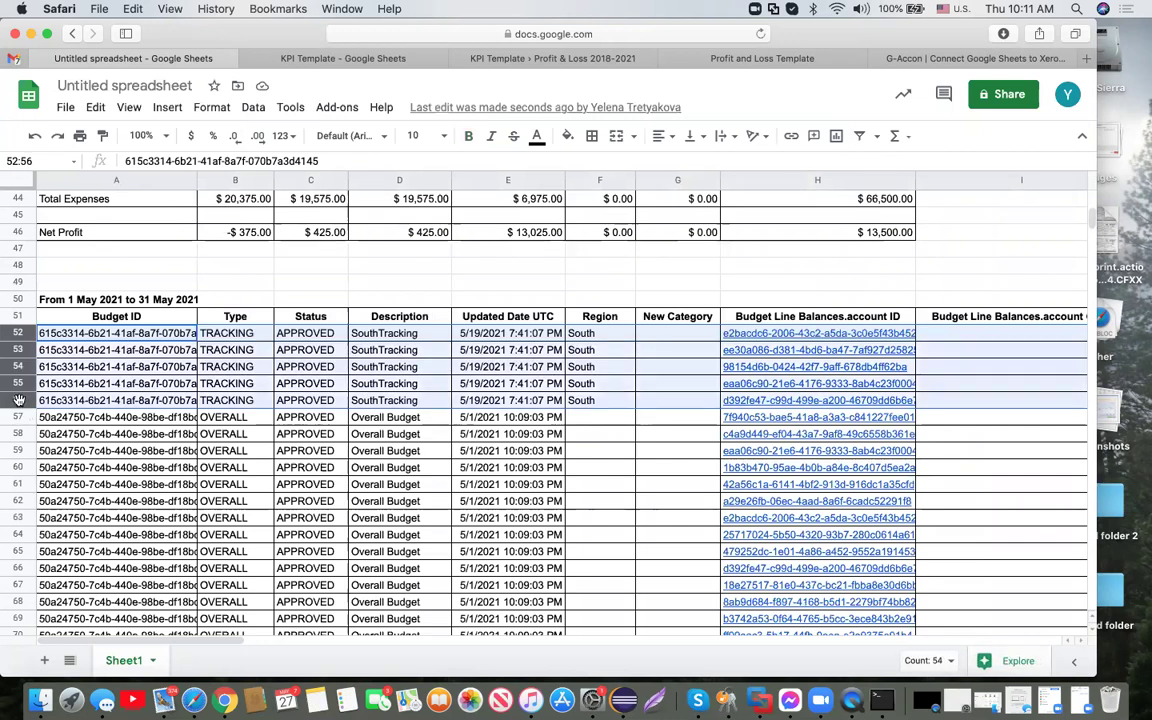
pyautogui.scroll(-5, 158, 497)
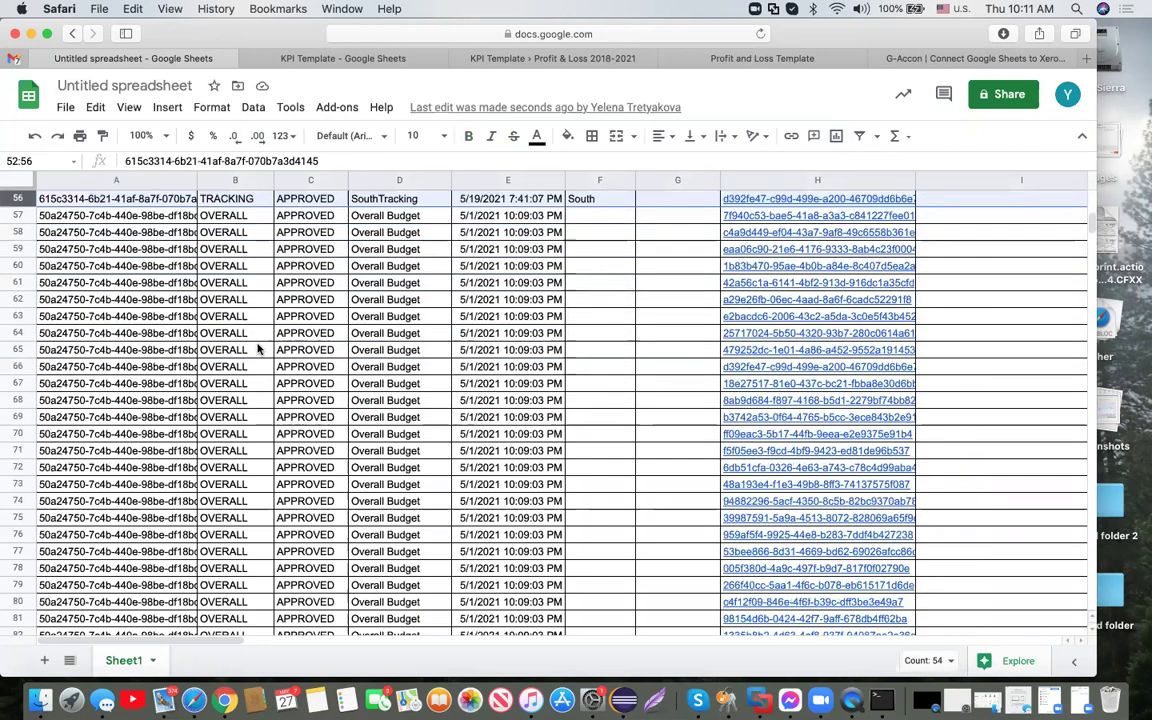
pyautogui.scroll(5, 253, 502)
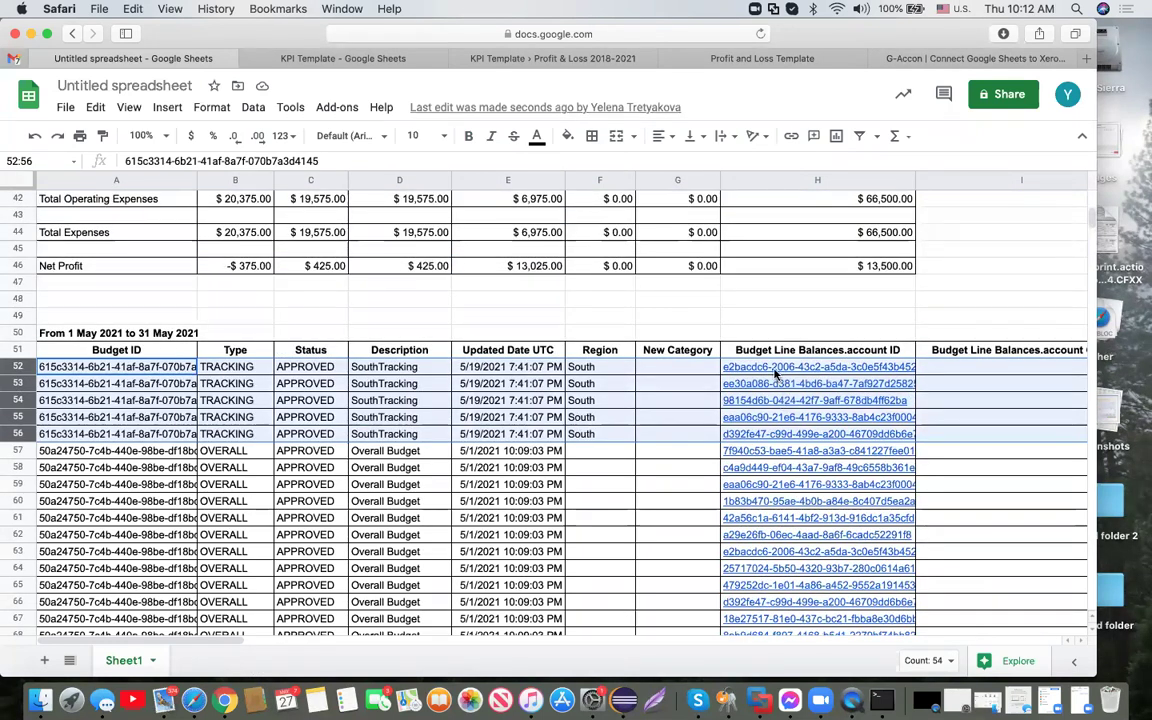
pyautogui.moveTo(785, 386)
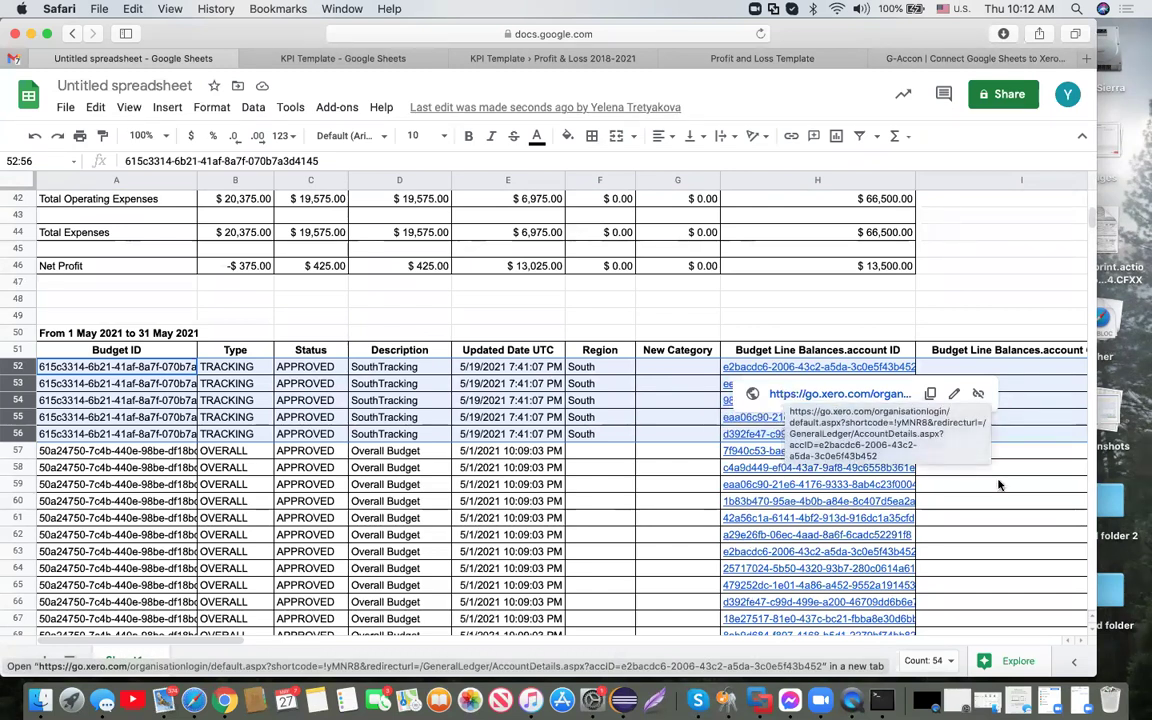
pyautogui.hscroll(2, 1007, 487)
pyautogui.hscroll(6, 1007, 487)
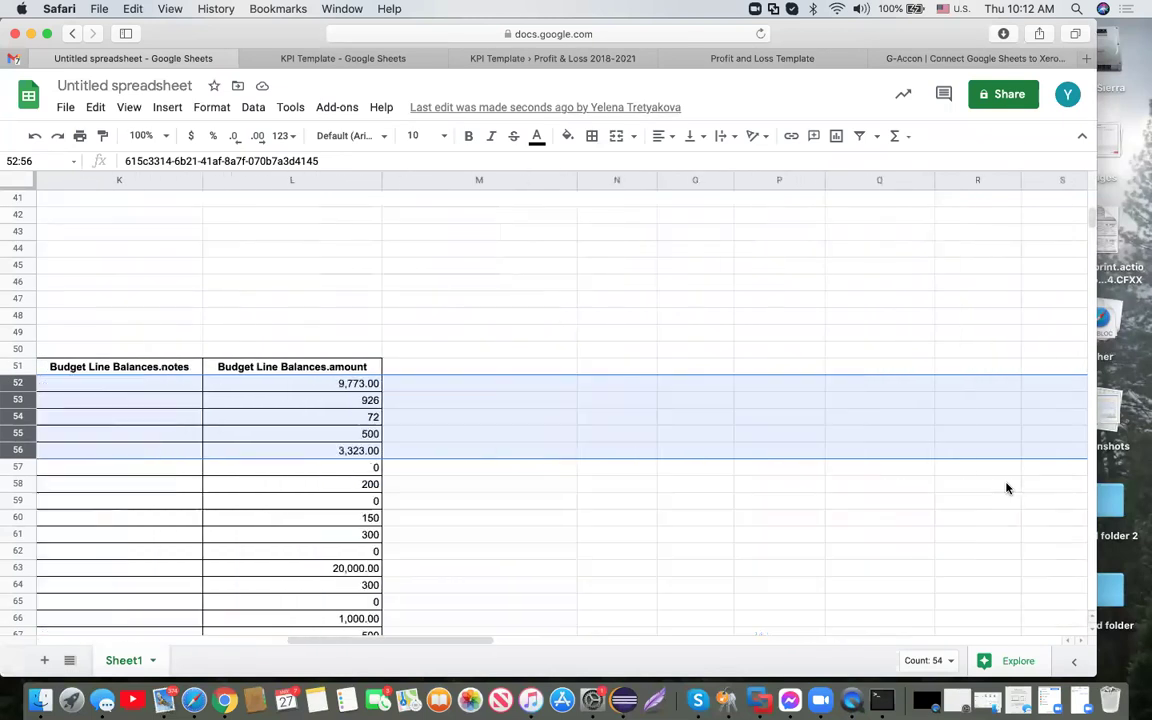
pyautogui.hscroll(-8, 1007, 487)
pyautogui.scroll(10, 1007, 487)
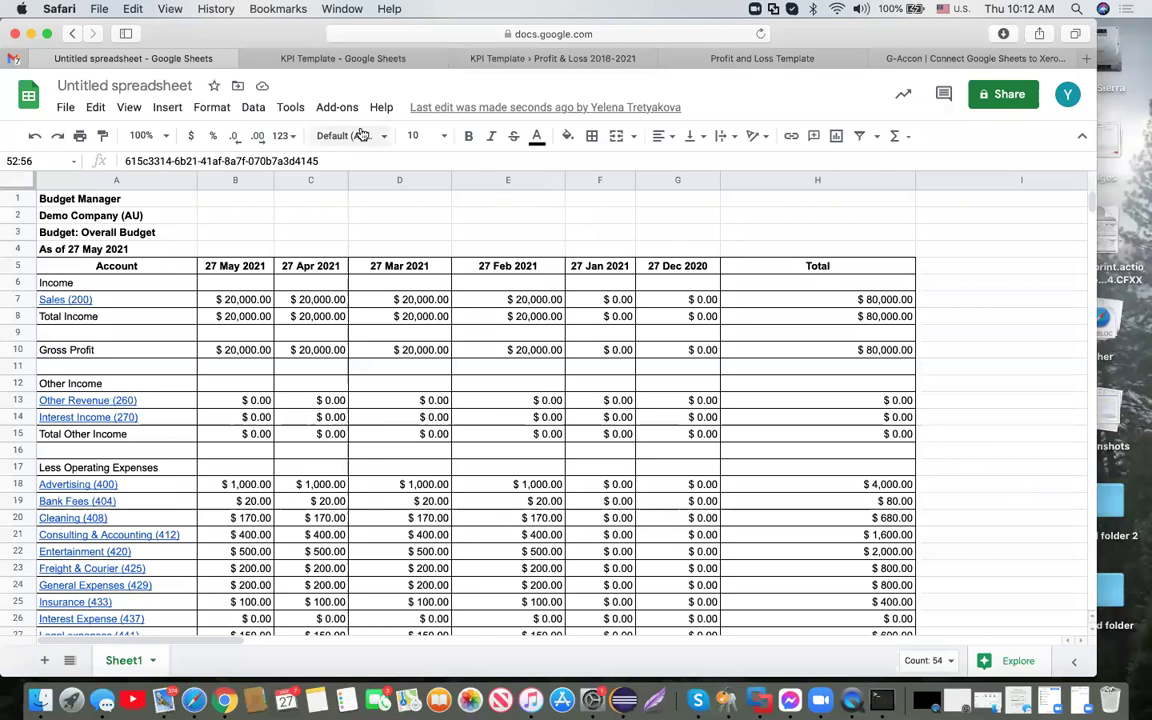
# Start a new G-Accon for XERO automation workflow with "Budget workflow" as its name and description, and check its available templates
pyautogui.click(337, 108)
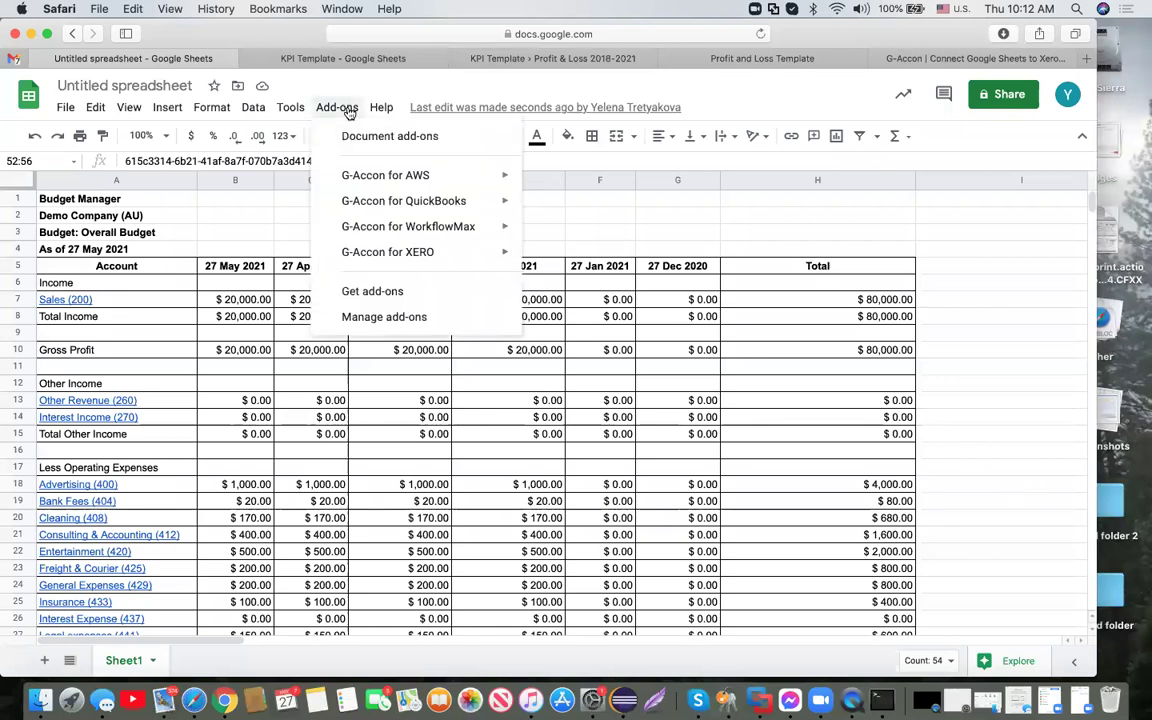
pyautogui.moveTo(442, 256)
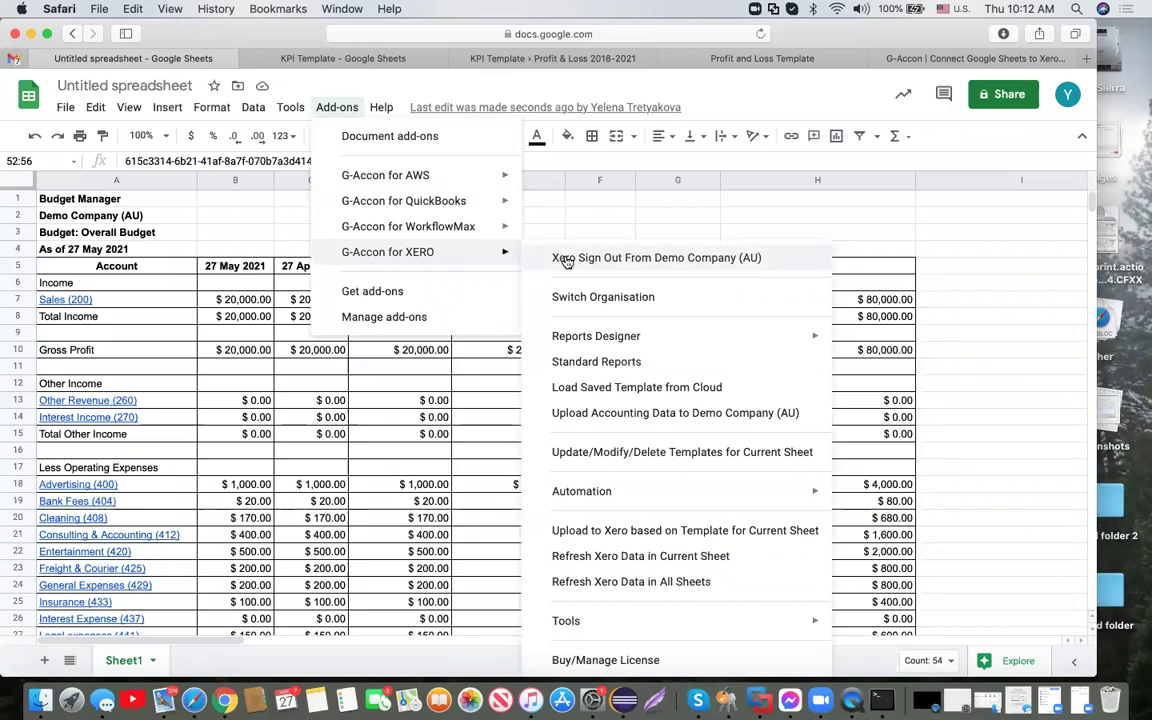
pyautogui.moveTo(624, 490)
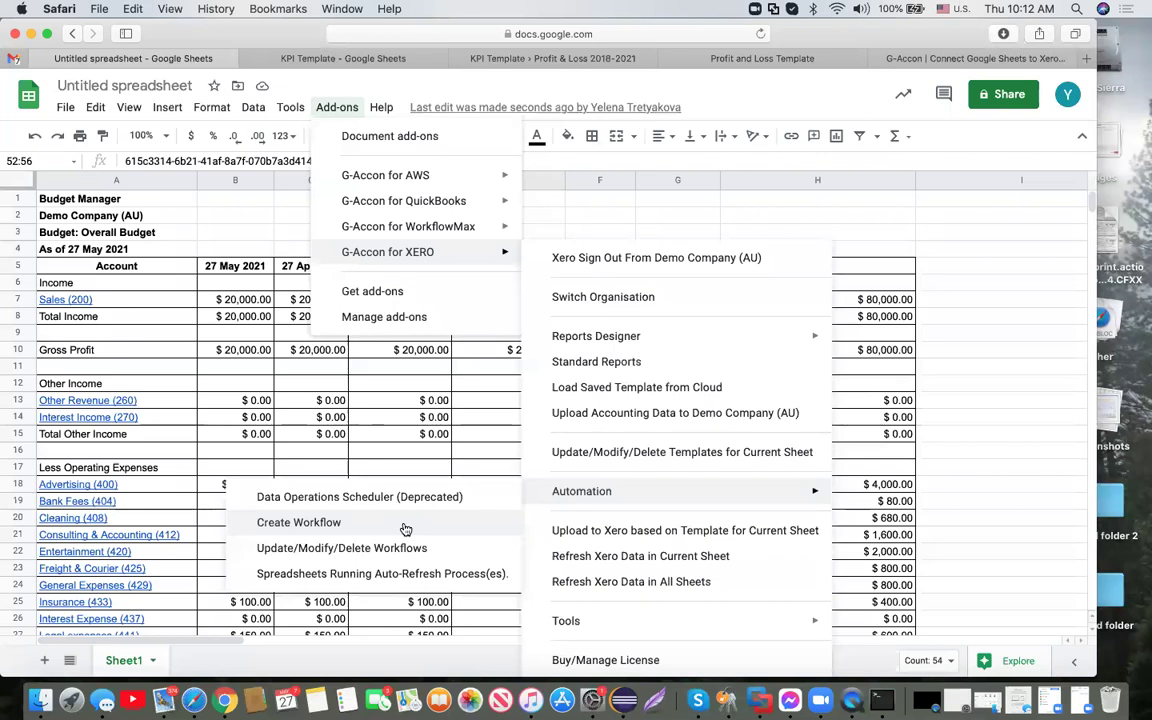
pyautogui.click(366, 524)
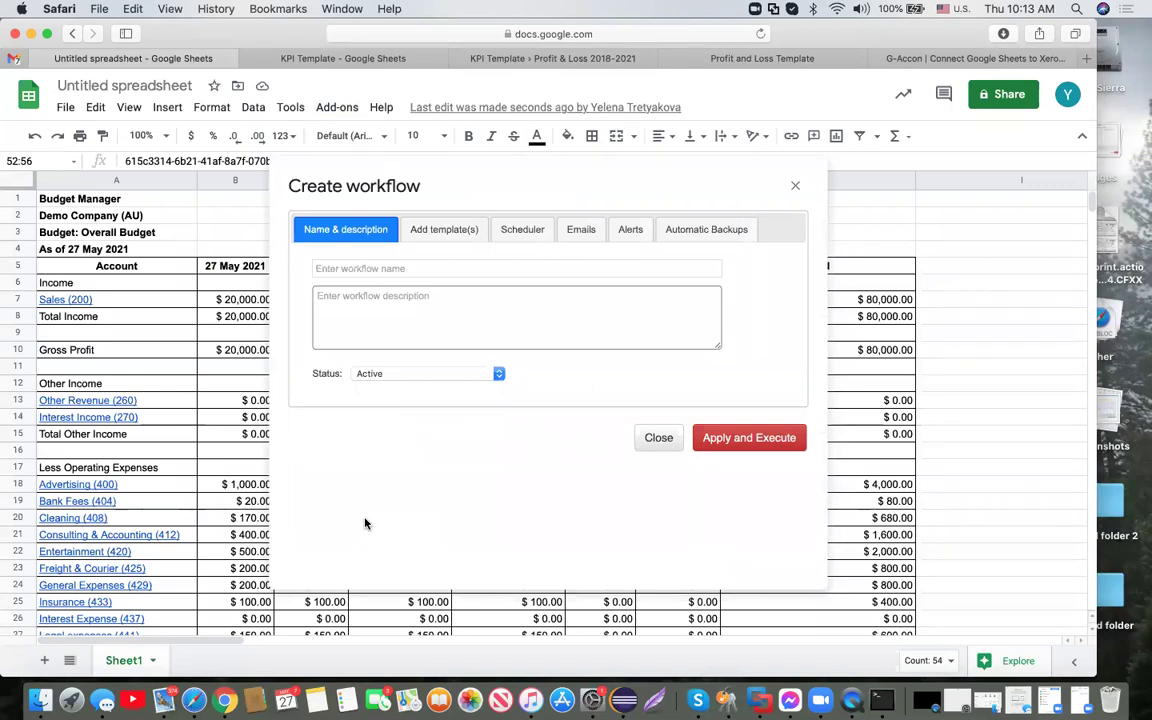
pyautogui.click(390, 270)
pyautogui.write('B')
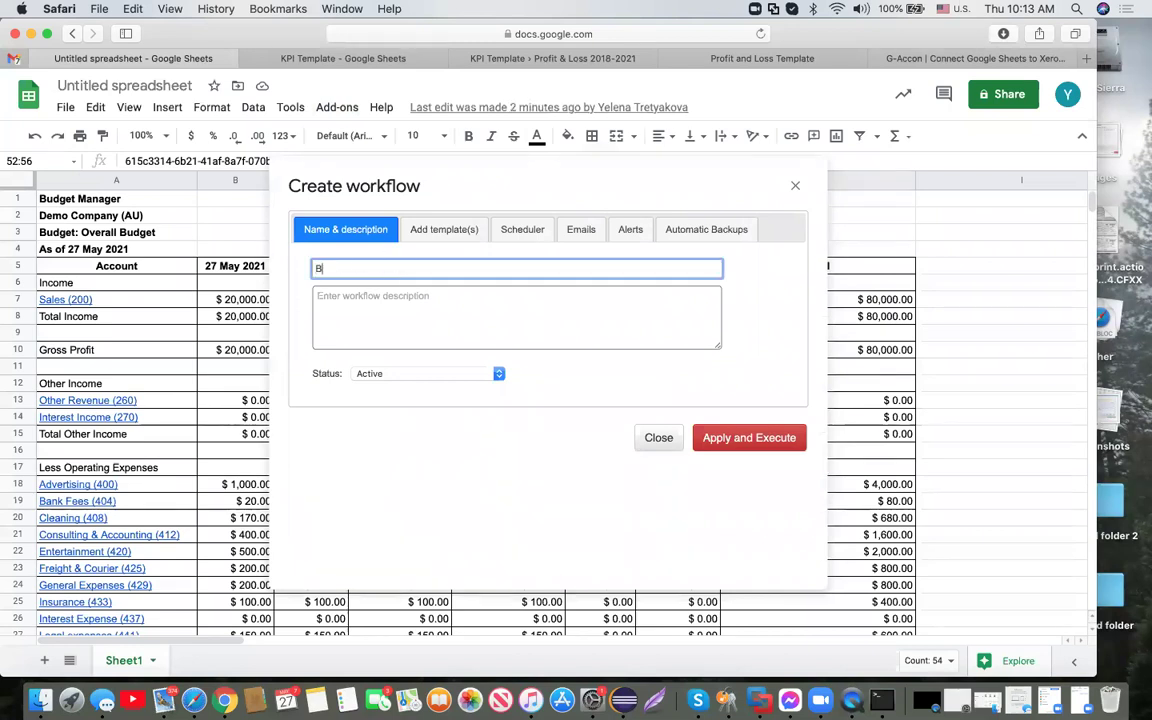
pyautogui.write('udget workflow')
pyautogui.press('super+a')
pyautogui.press('super+c')
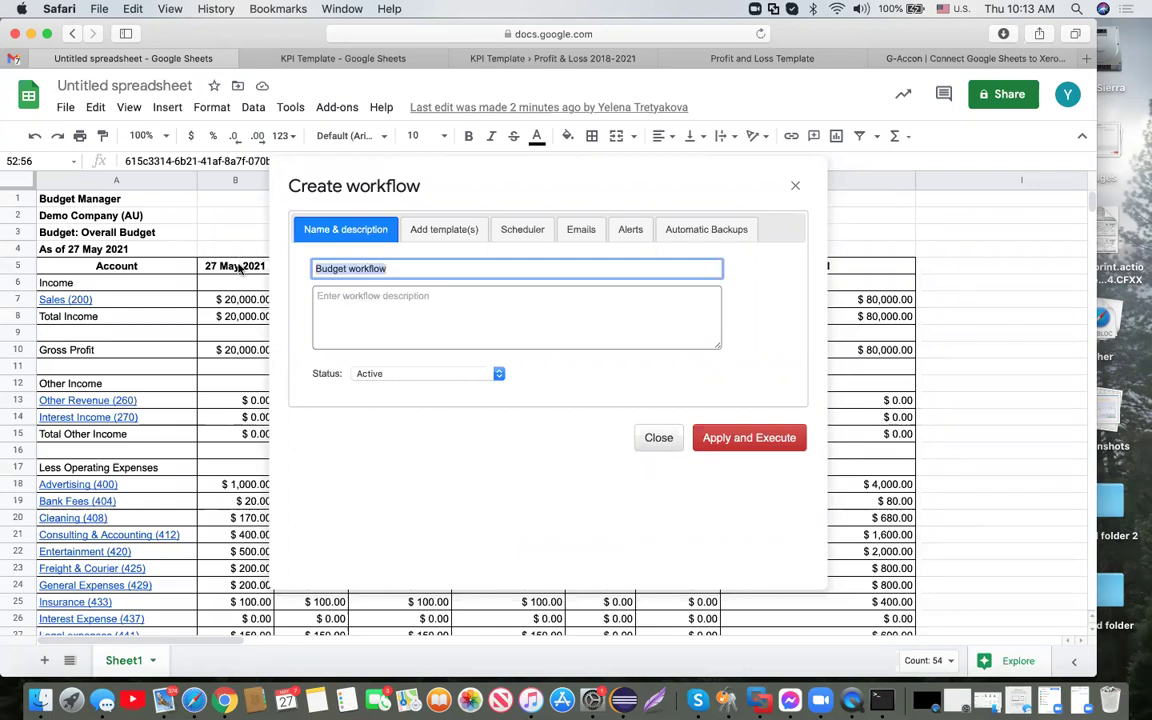
pyautogui.click(369, 295)
pyautogui.press('super+v')
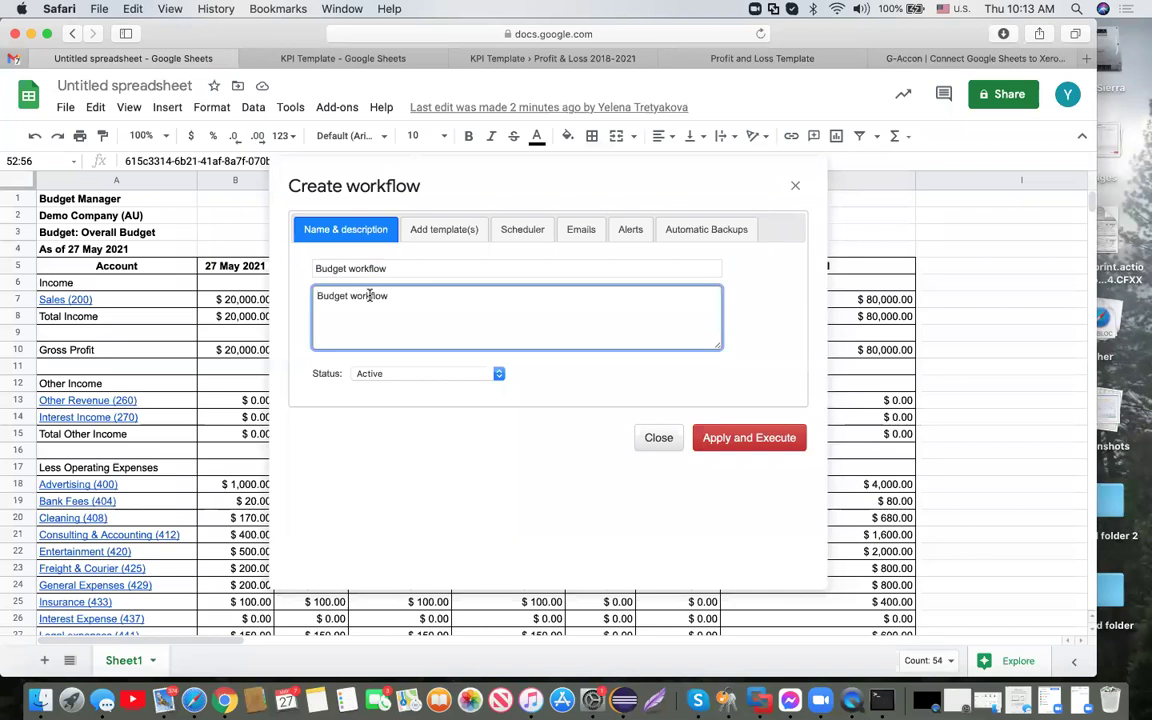
pyautogui.click(450, 229)
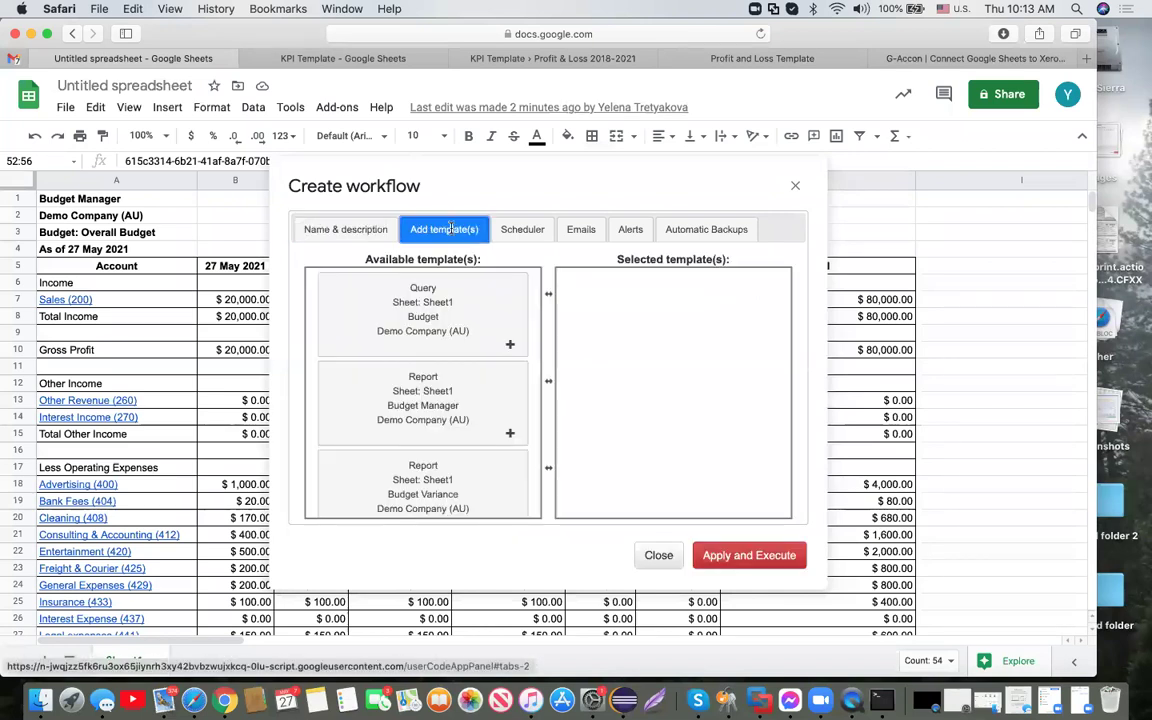
pyautogui.click(346, 229)
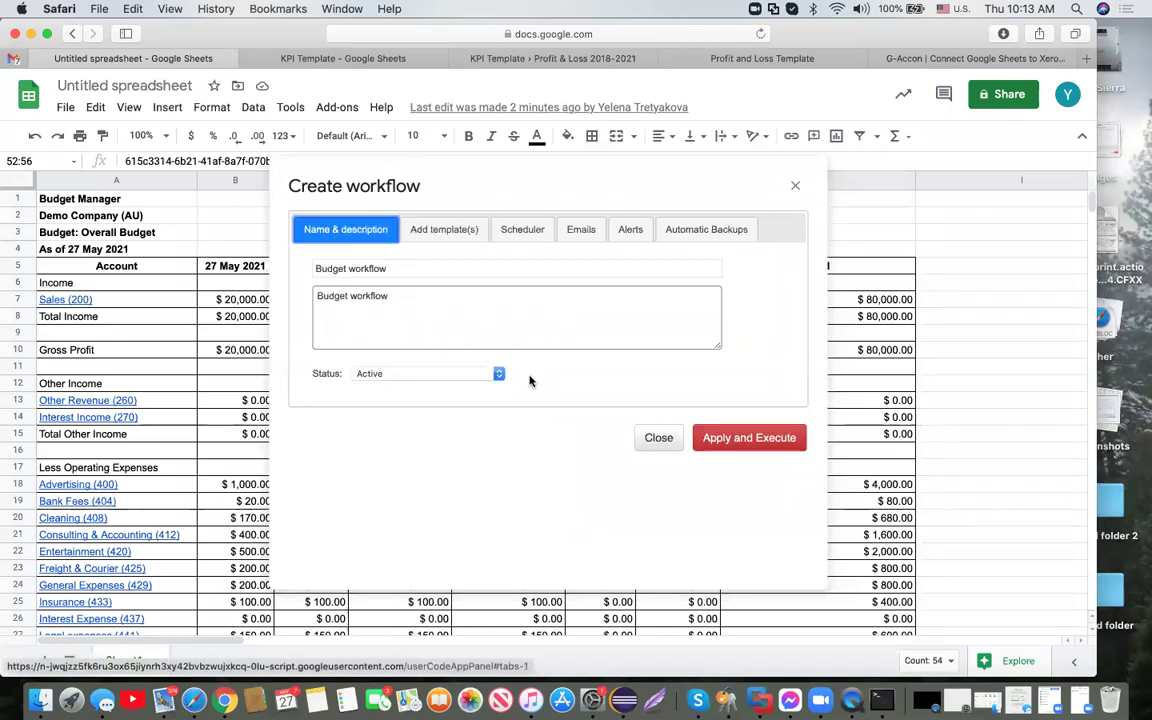
# Switch the workflow's status to Not active and back to Active
pyautogui.click(498, 374)
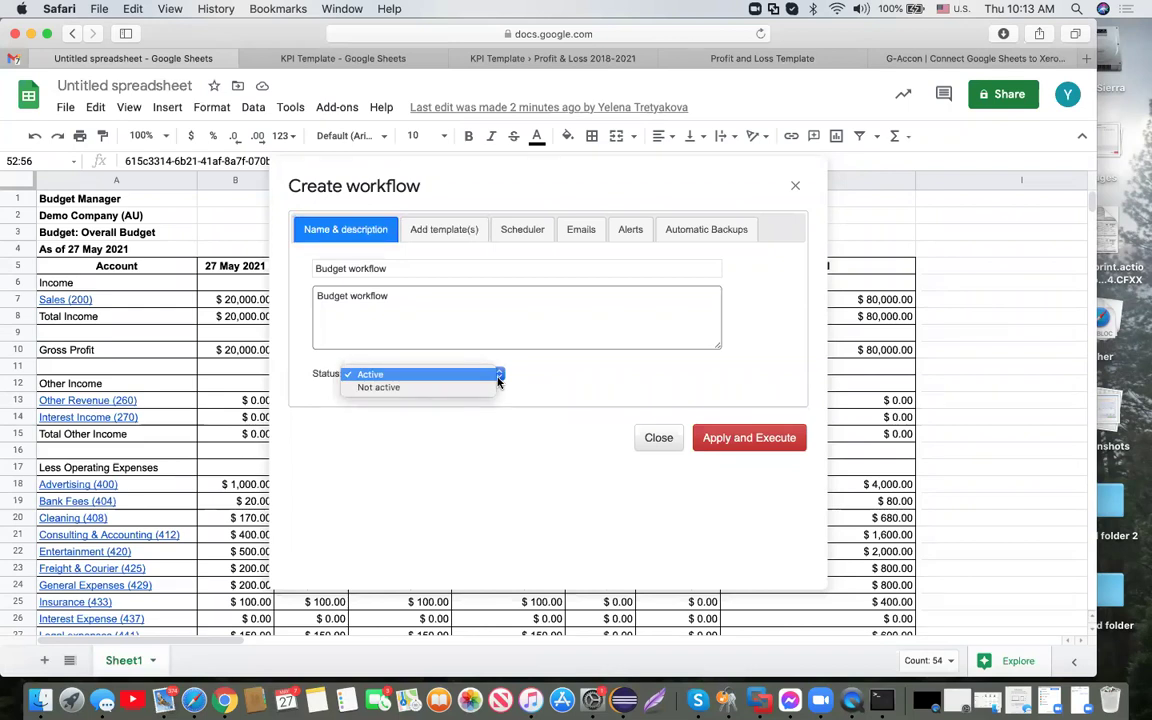
pyautogui.click(465, 389)
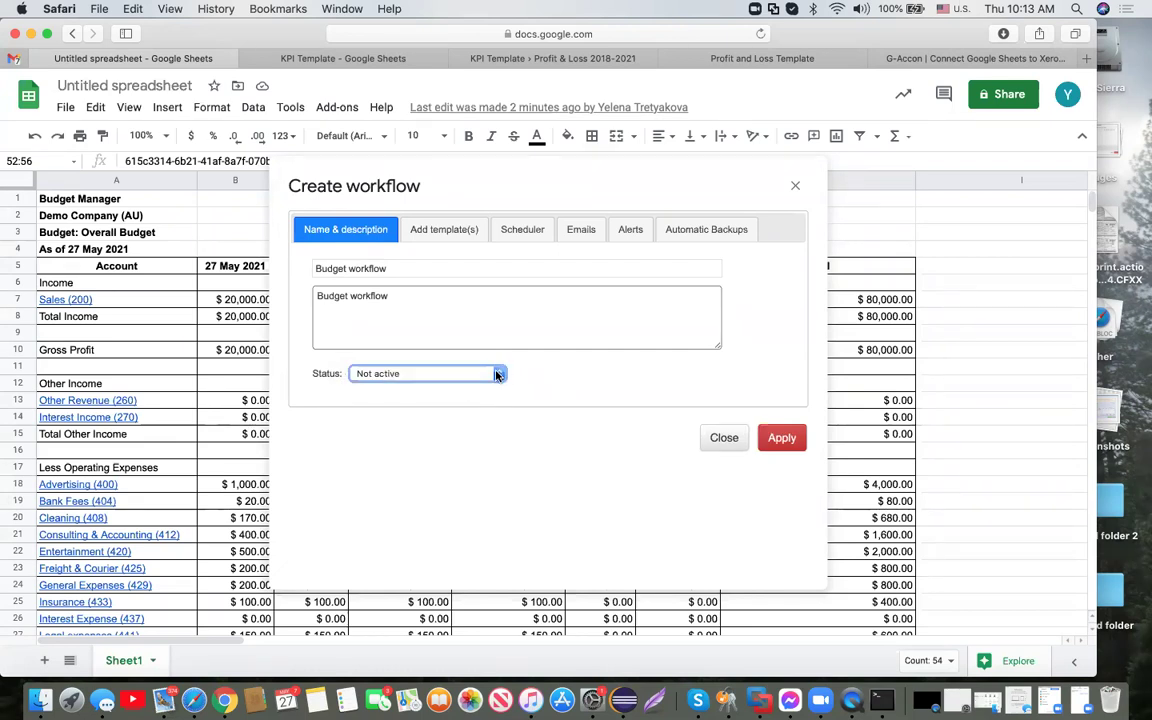
pyautogui.click(497, 374)
pyautogui.click(457, 364)
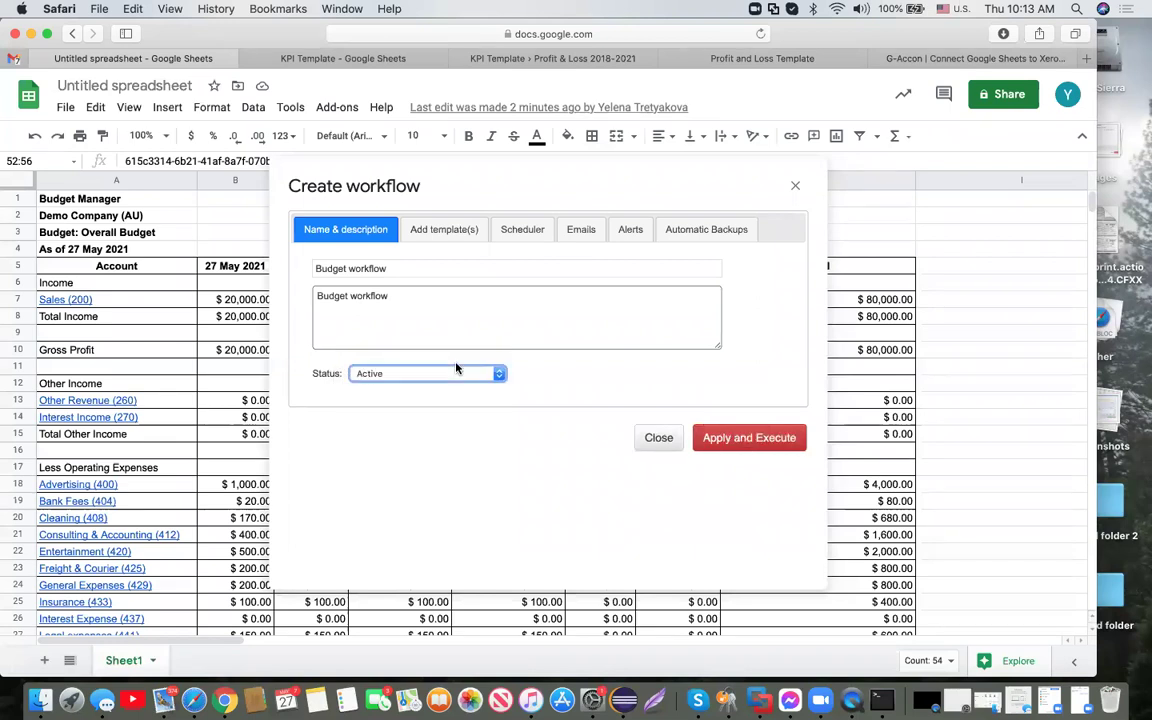
# Add the Budget query and the Budget Variance report to the workflow's selected templates
pyautogui.click(450, 229)
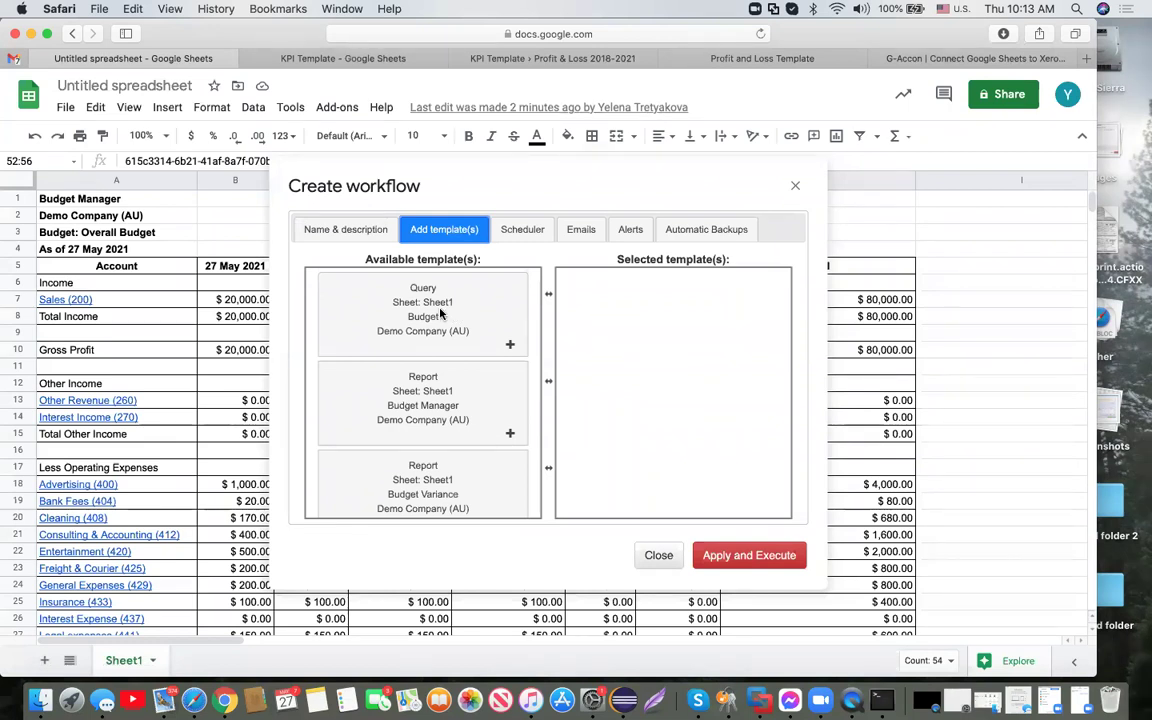
pyautogui.moveTo(440, 314); pyautogui.dragTo(653, 311)
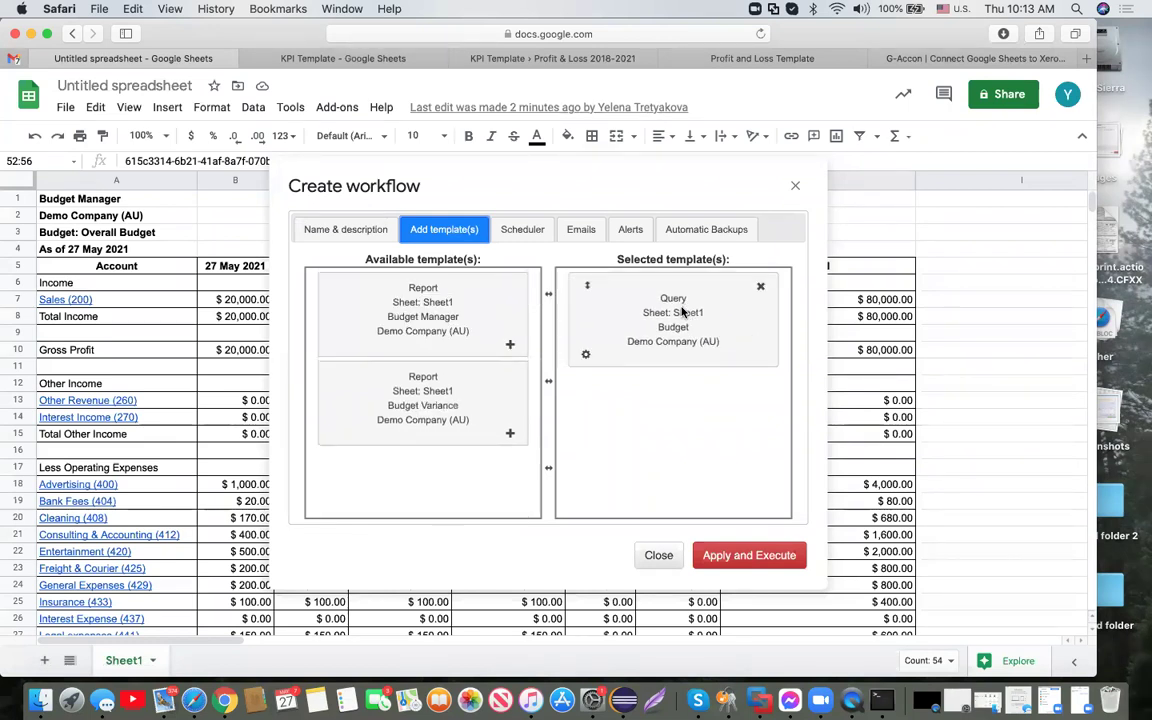
pyautogui.moveTo(393, 404); pyautogui.dragTo(669, 410)
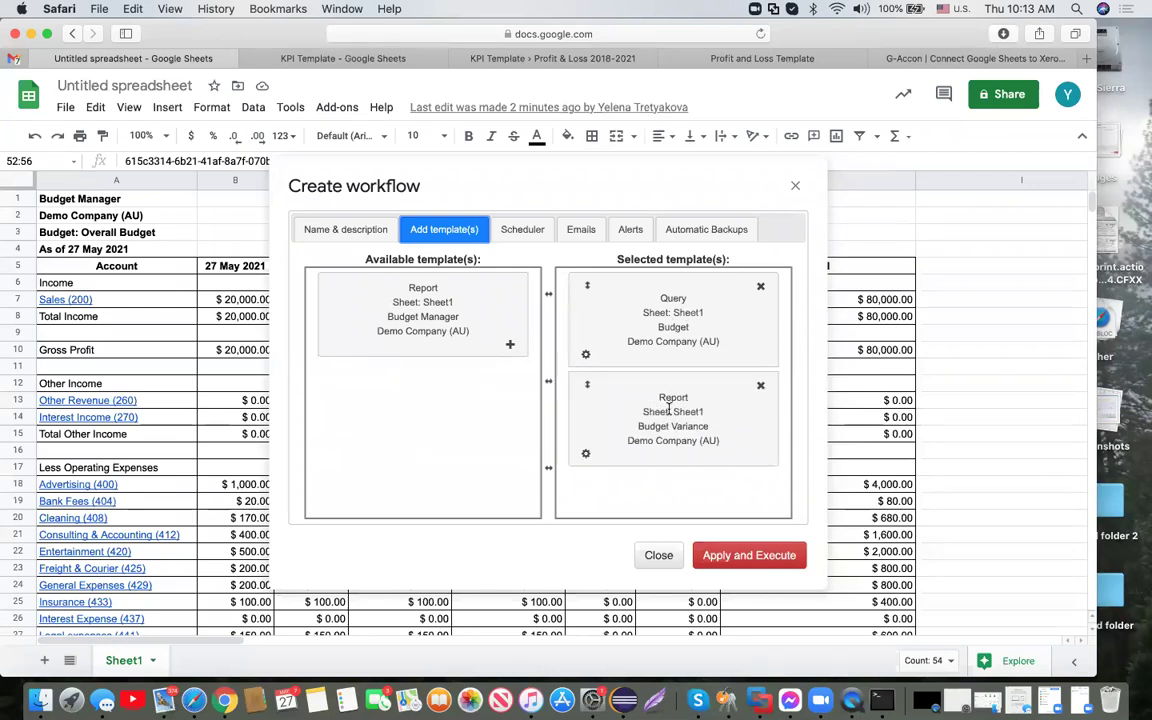
# Set the selected Budget query template to send an email notification in case of error and apply its template settings
pyautogui.click(586, 358)
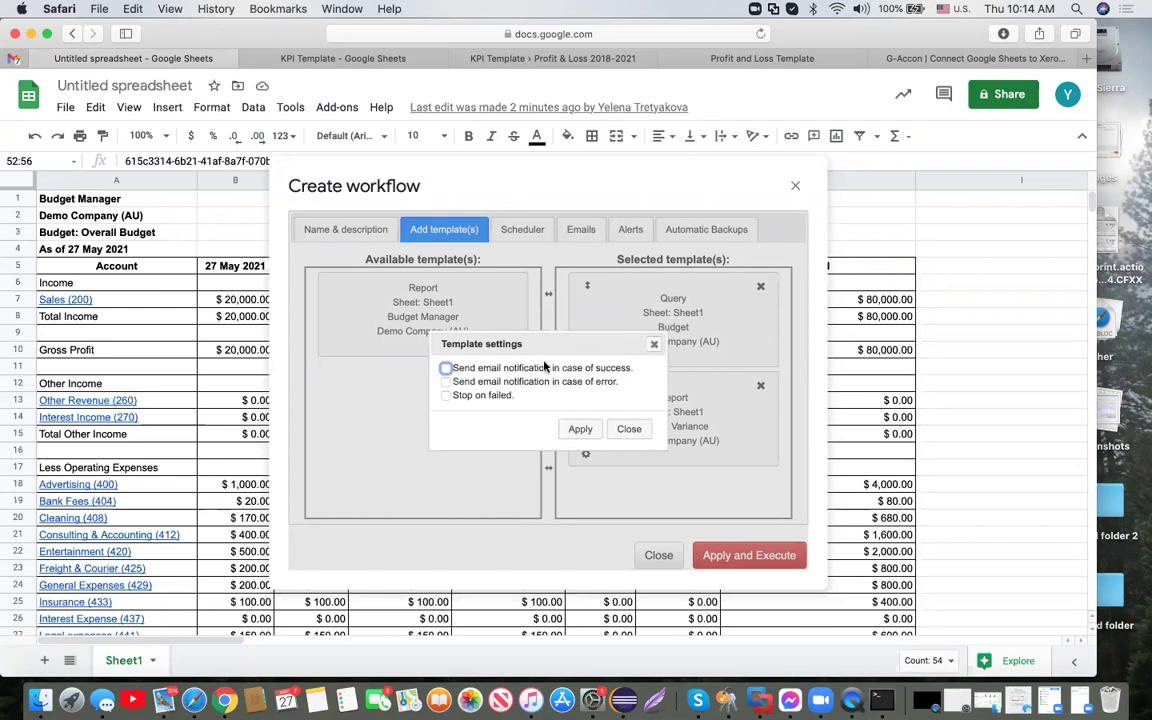
pyautogui.click(446, 382)
pyautogui.click(446, 396)
pyautogui.click(446, 396)
pyautogui.click(579, 428)
# Review the workflow's hourly interval choices, the Daily and Monthly scheduling options, and the automatic backup settings
pyautogui.click(534, 232)
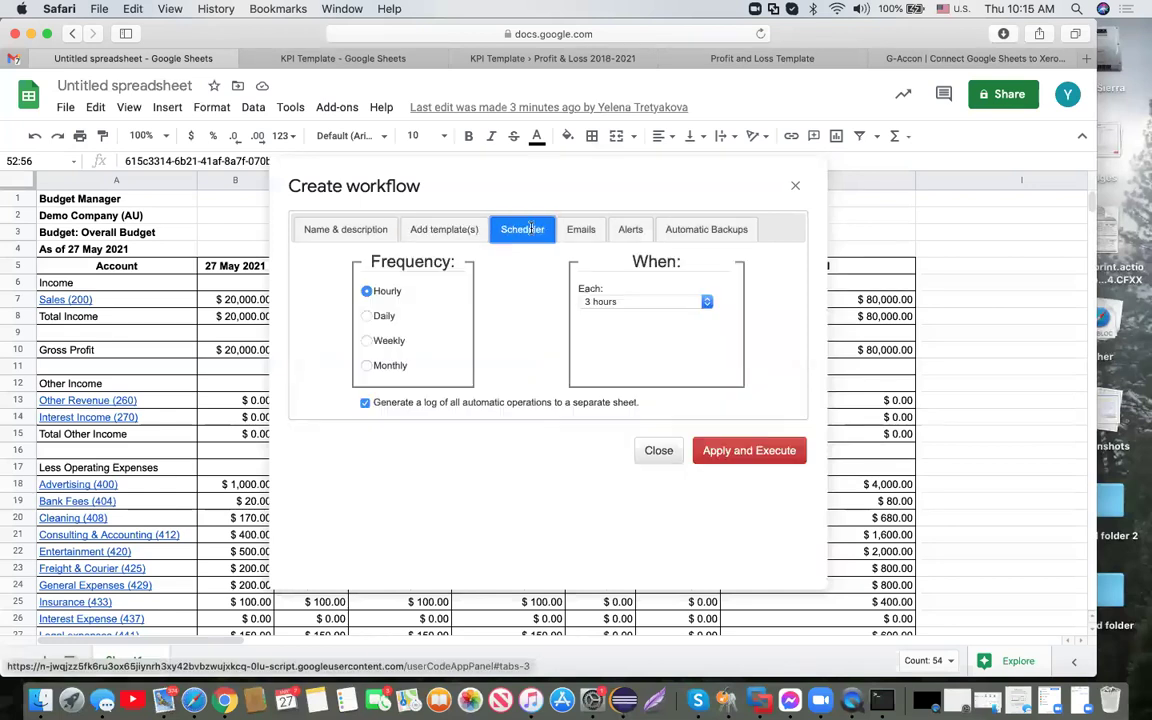
pyautogui.click(707, 301)
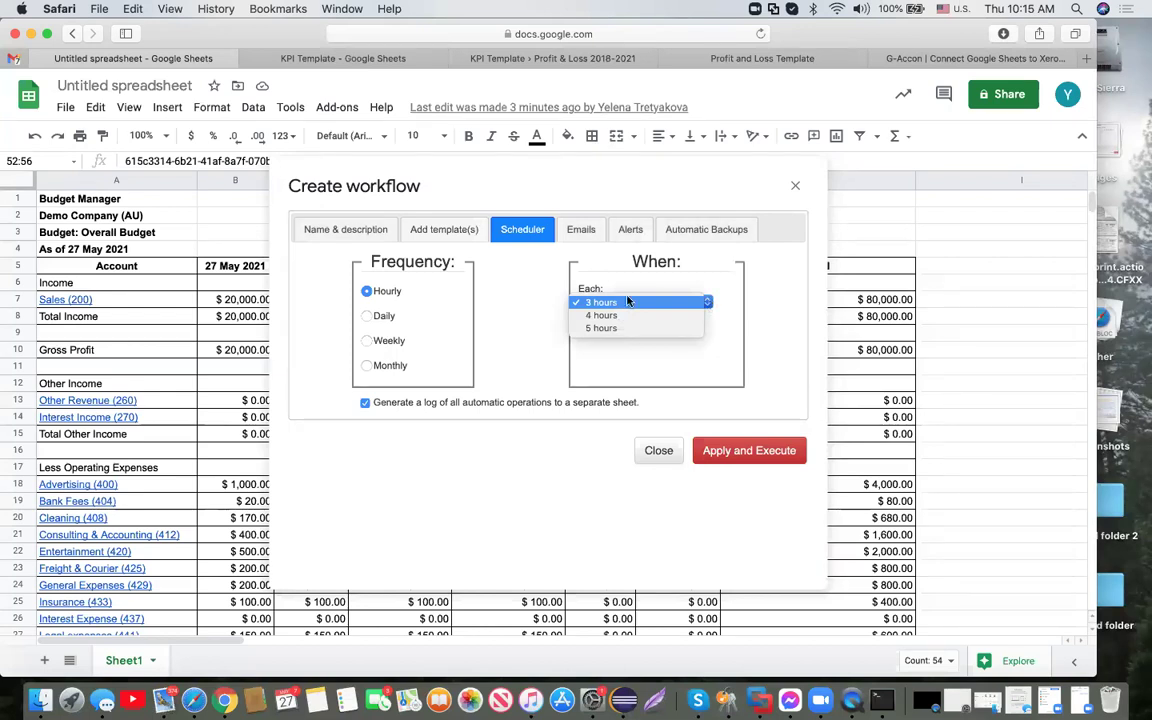
pyautogui.click(370, 315)
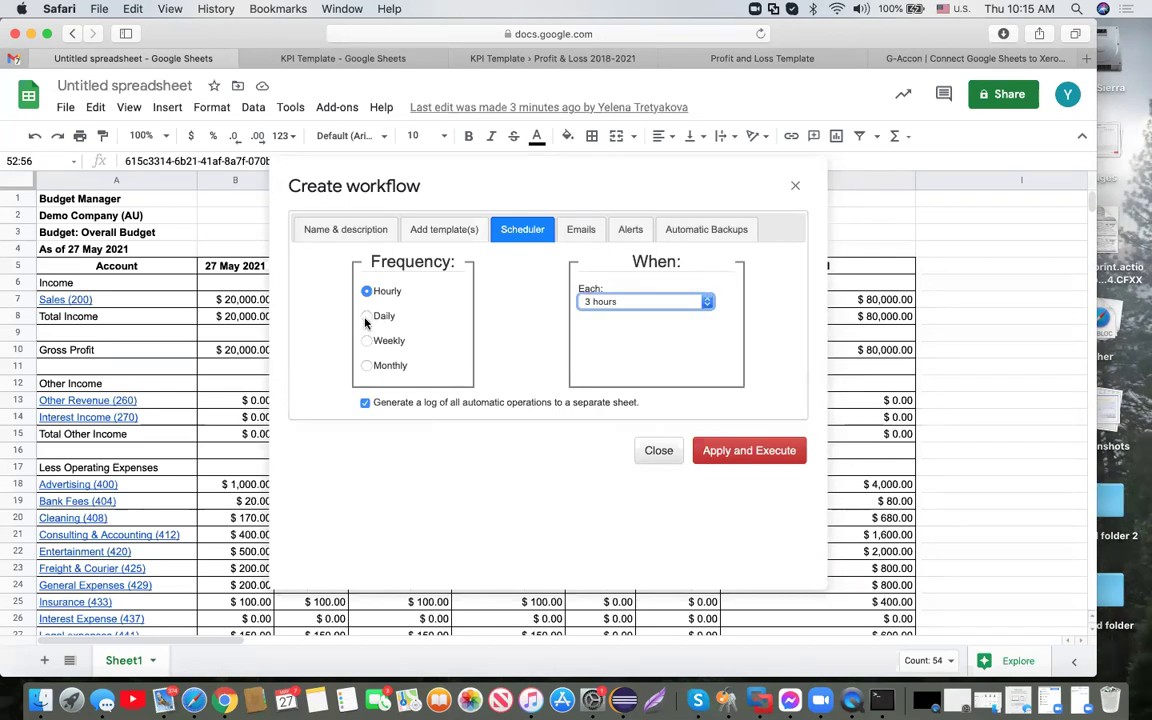
pyautogui.click(367, 316)
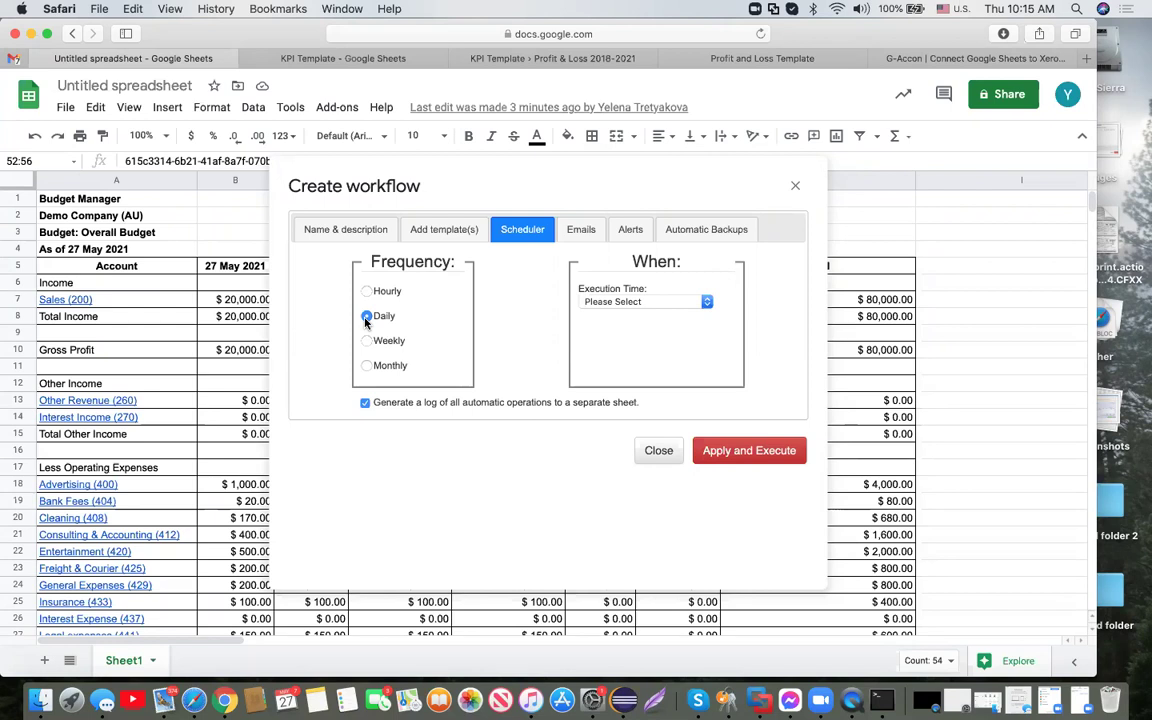
pyautogui.click(367, 366)
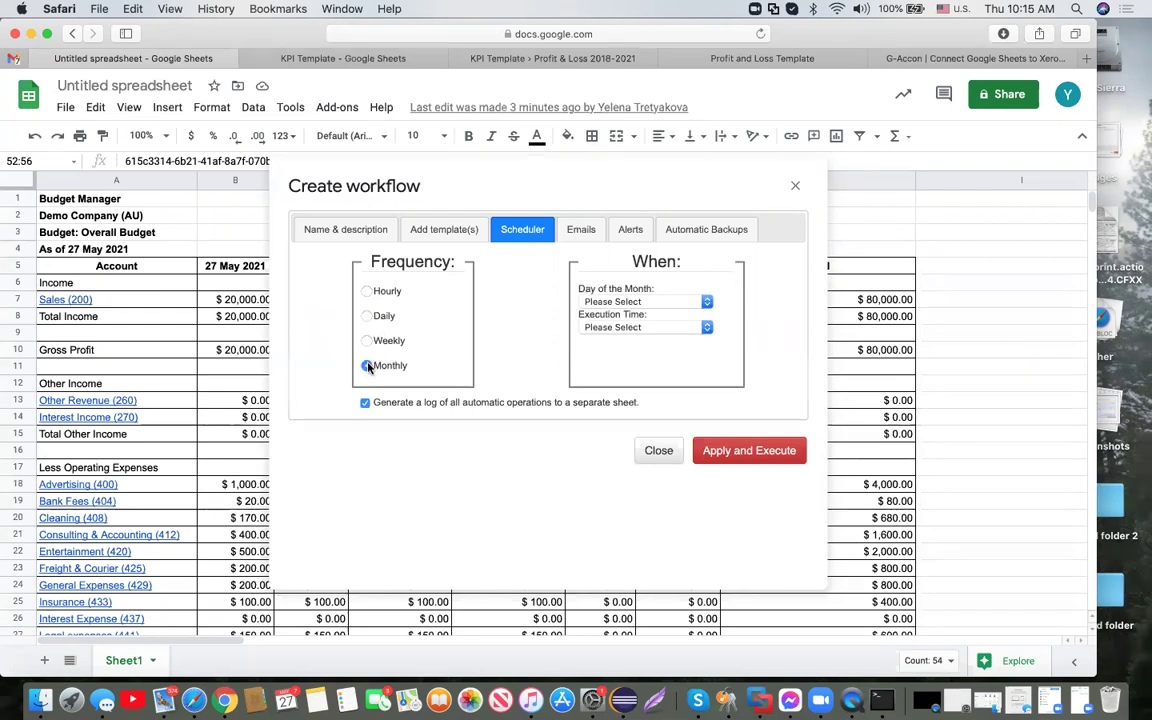
pyautogui.click(369, 228)
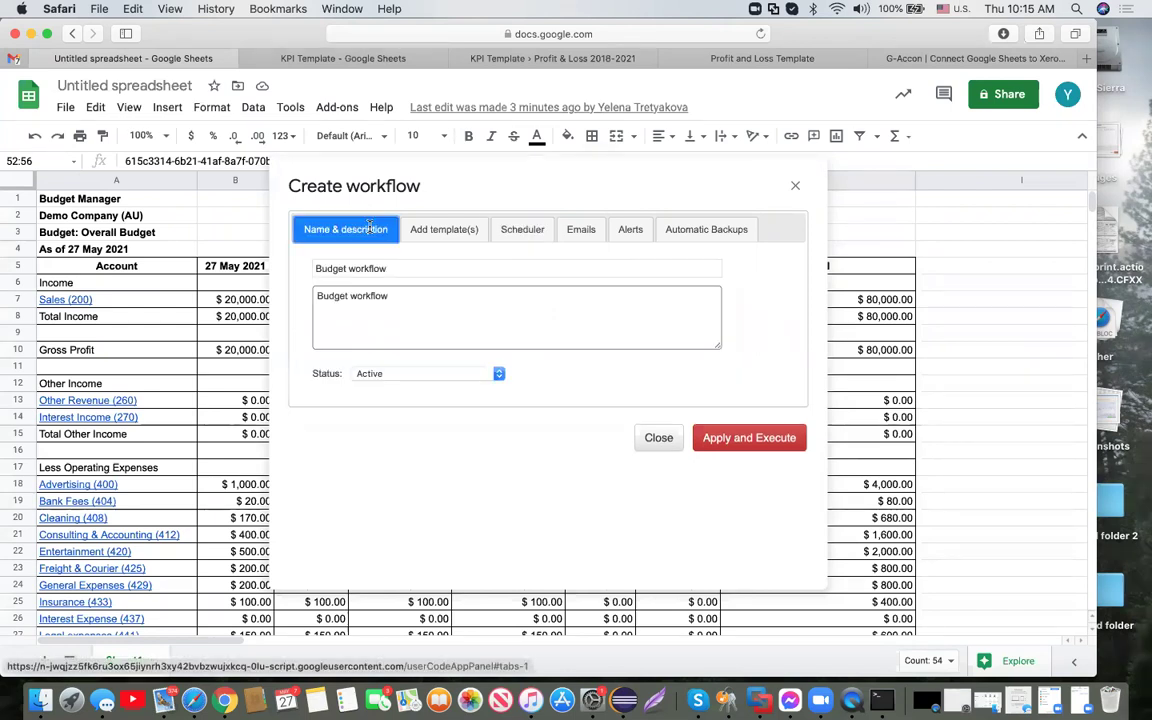
pyautogui.click(699, 231)
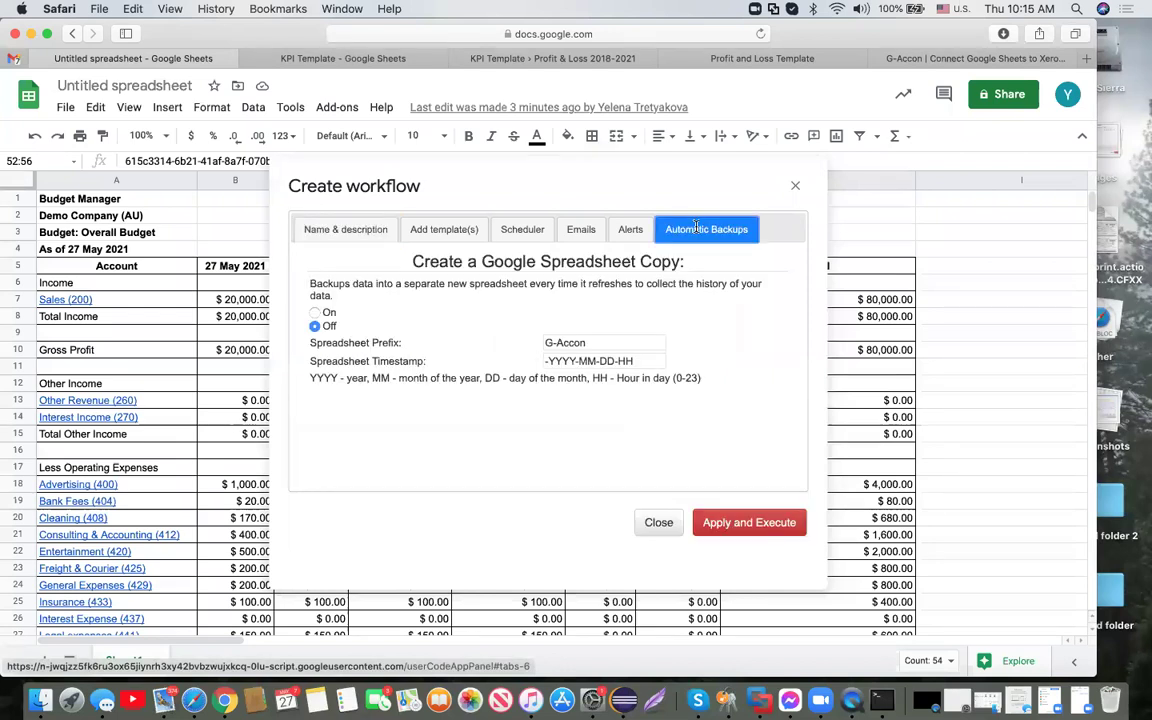
pyautogui.click(524, 229)
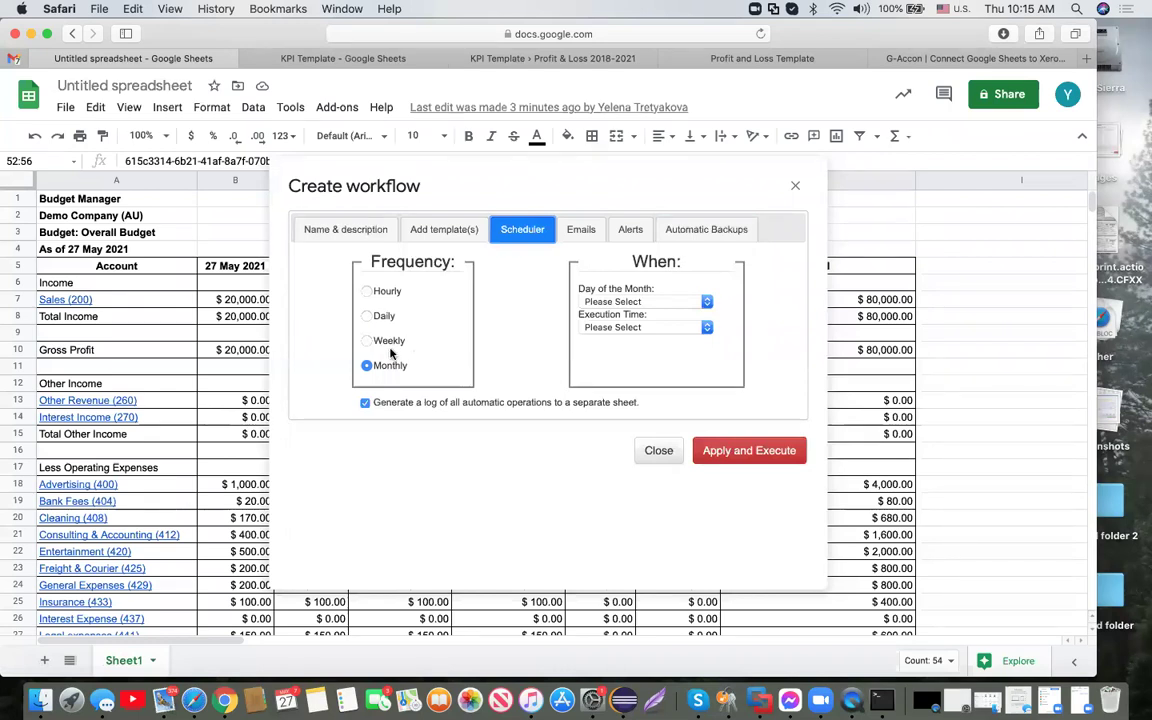
# Schedule the workflow to run daily with the execution time Around 4 a.m
pyautogui.click(367, 317)
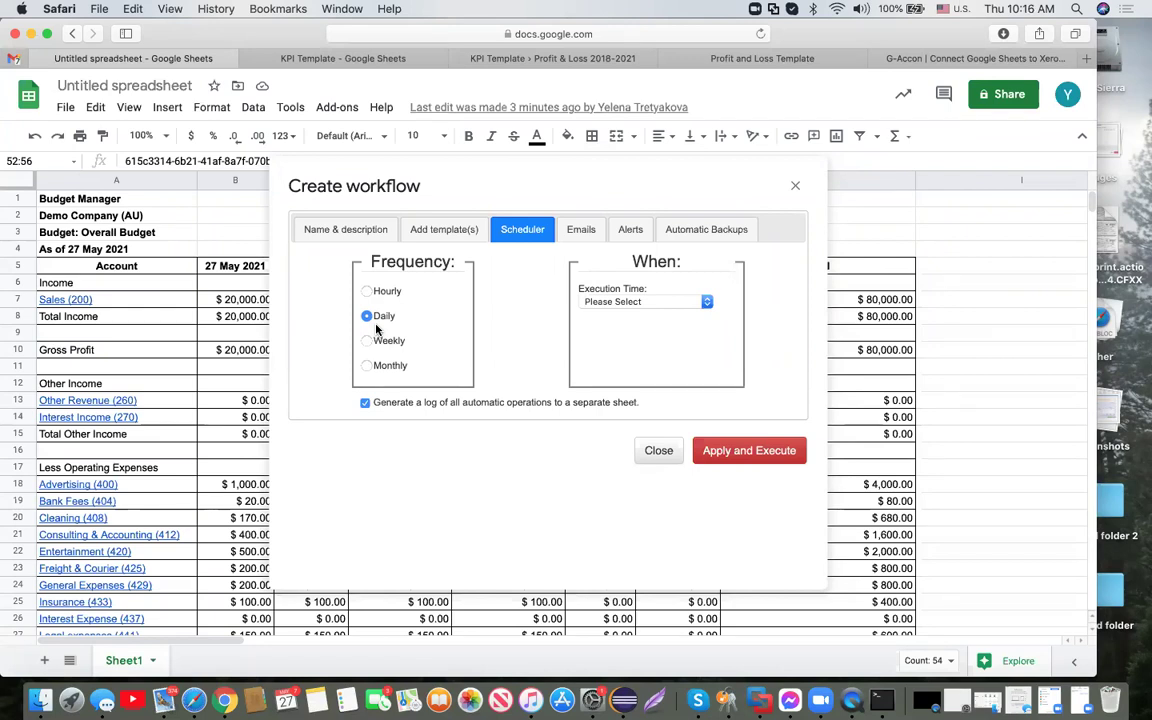
pyautogui.click(705, 302)
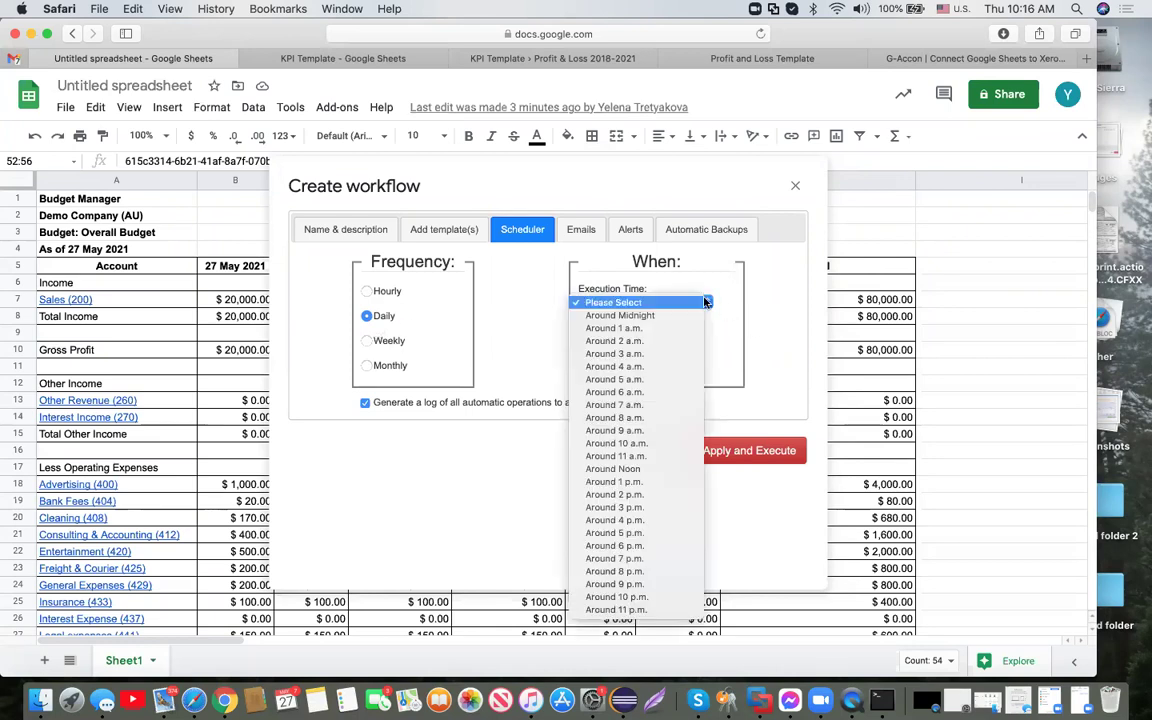
pyautogui.click(679, 367)
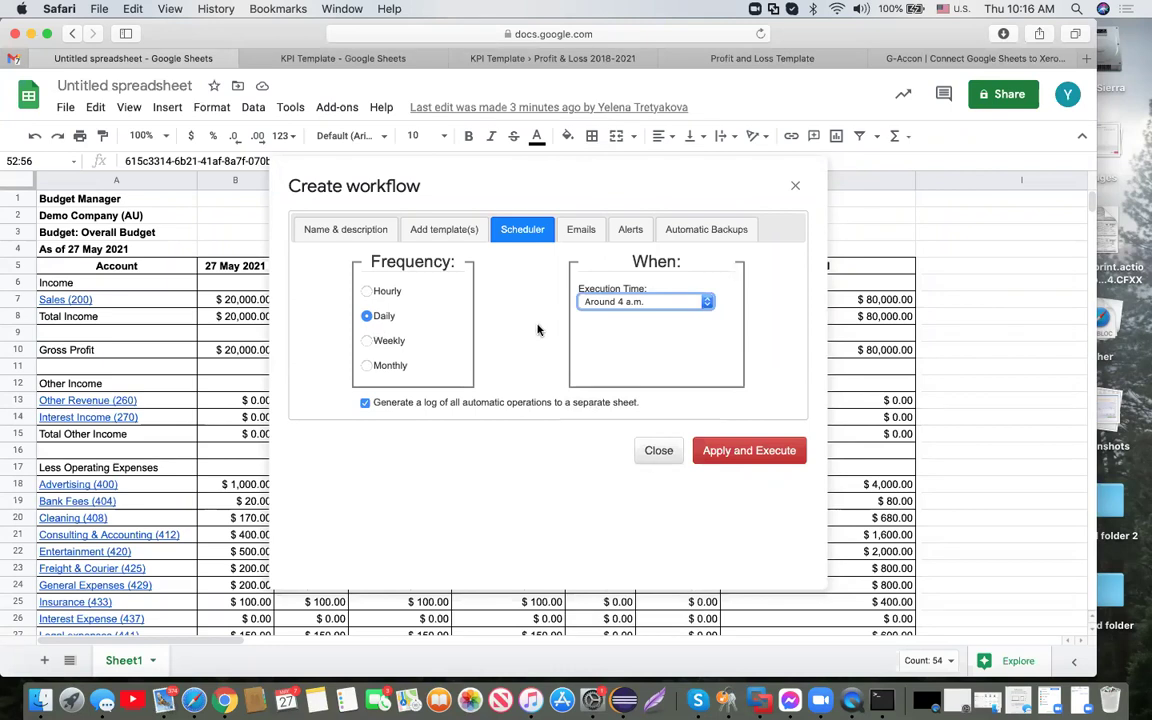
# Check the formats for attaching the spreadsheet to notification emails, and apply and execute the new workflow
pyautogui.click(581, 231)
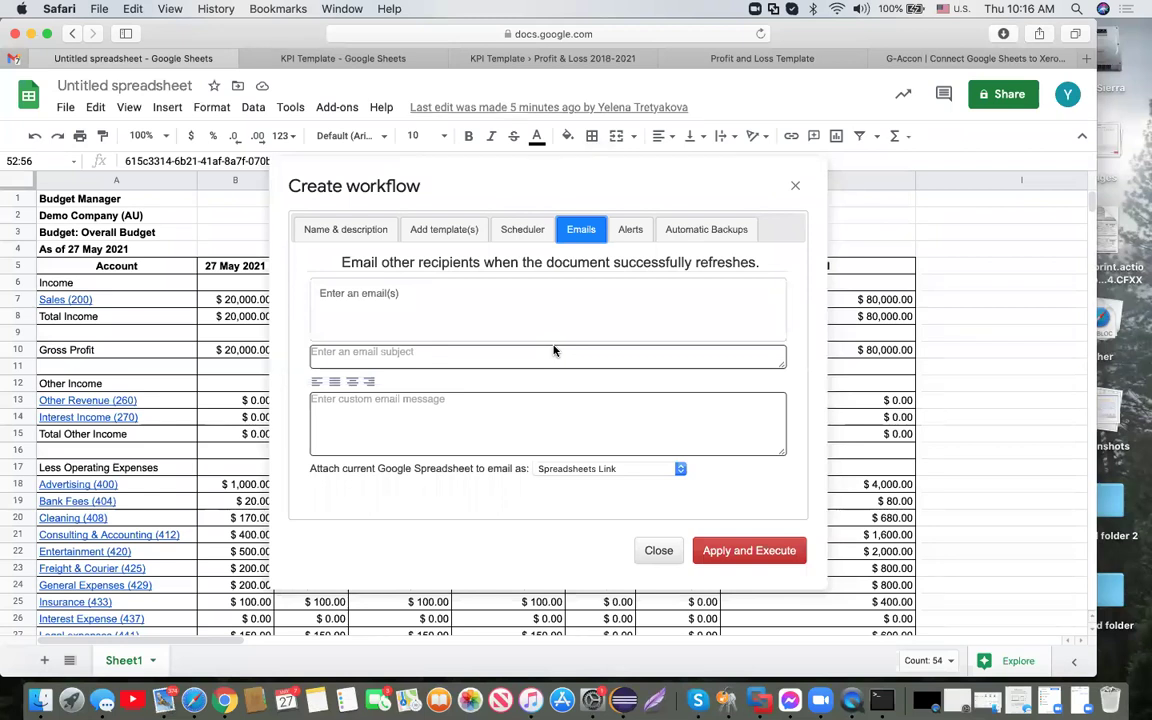
pyautogui.click(680, 469)
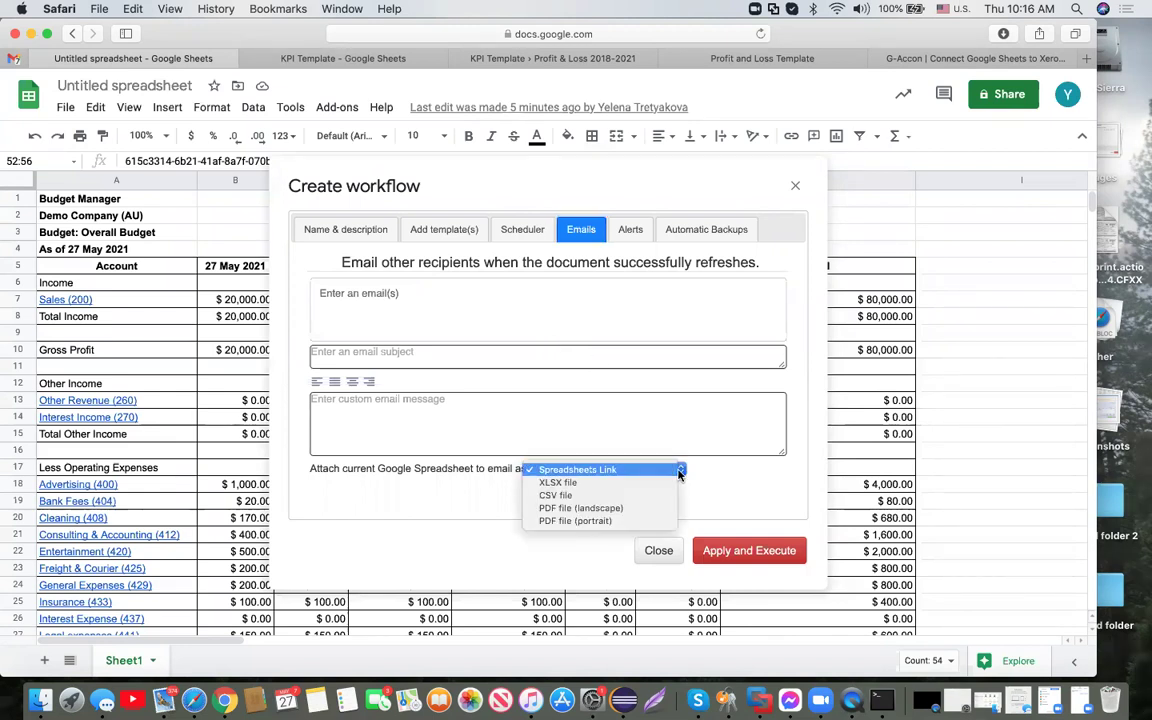
pyautogui.click(551, 296)
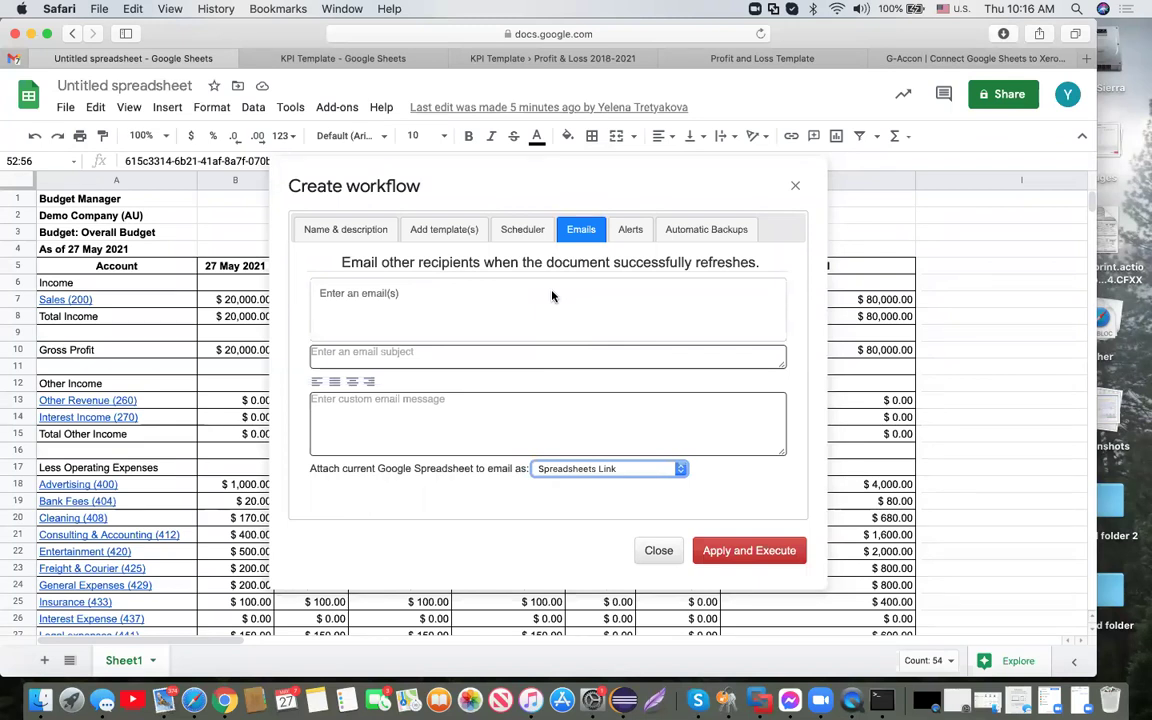
pyautogui.click(524, 230)
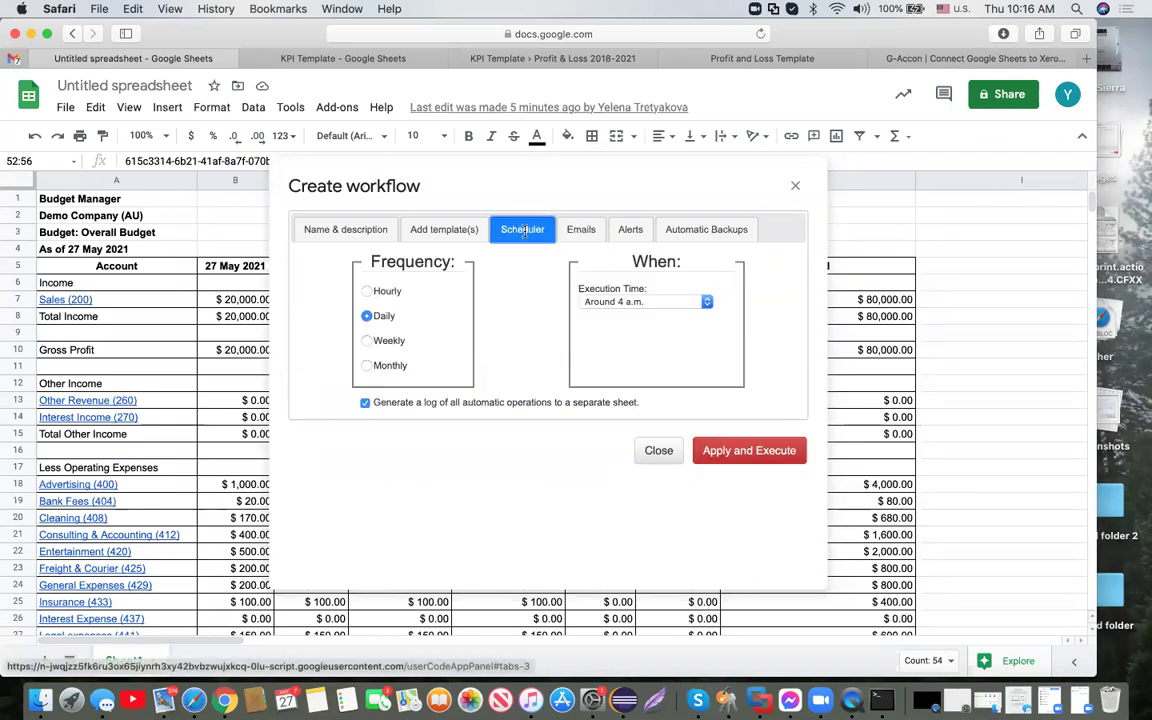
pyautogui.click(783, 453)
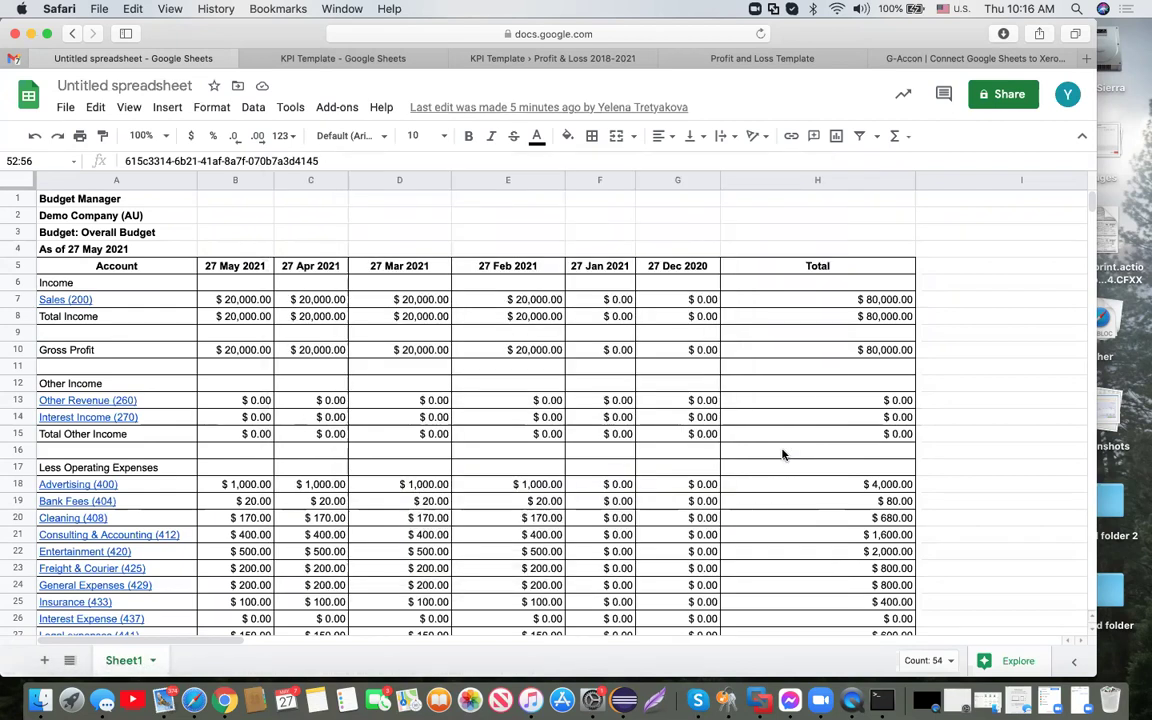
# Open the saved Budget workflow from the G-Accon for XERO workflow list, execute it immediately, and close the list
pyautogui.click(343, 115)
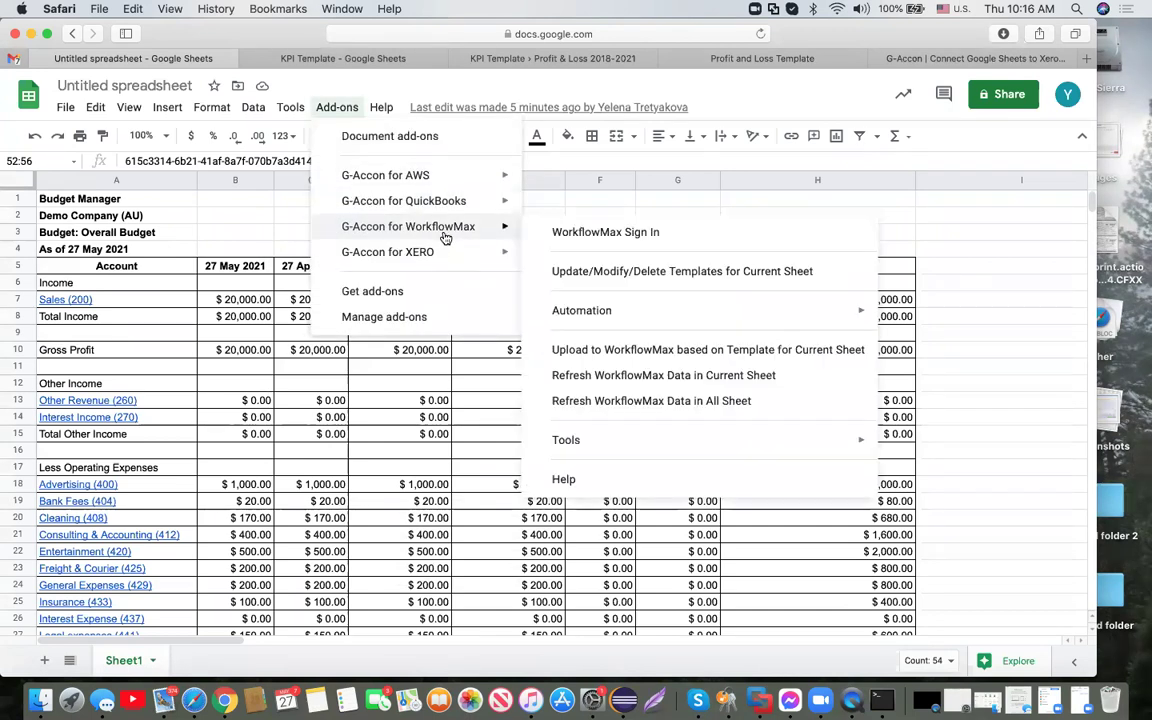
pyautogui.moveTo(452, 253)
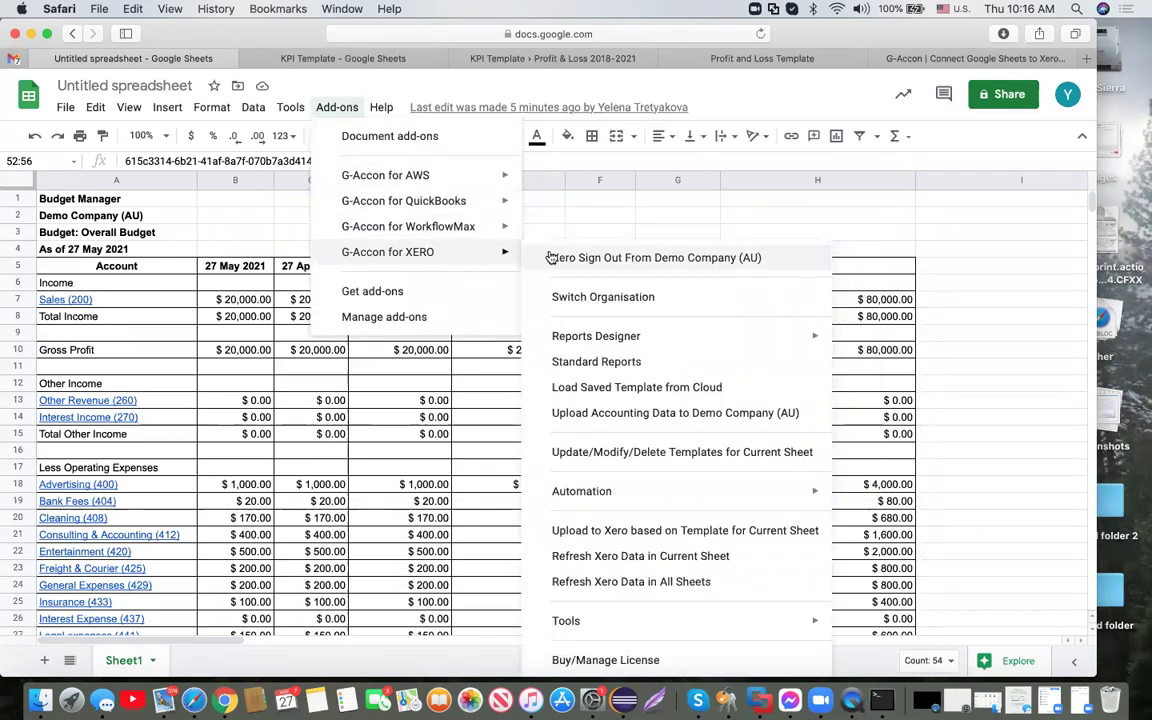
pyautogui.moveTo(629, 497)
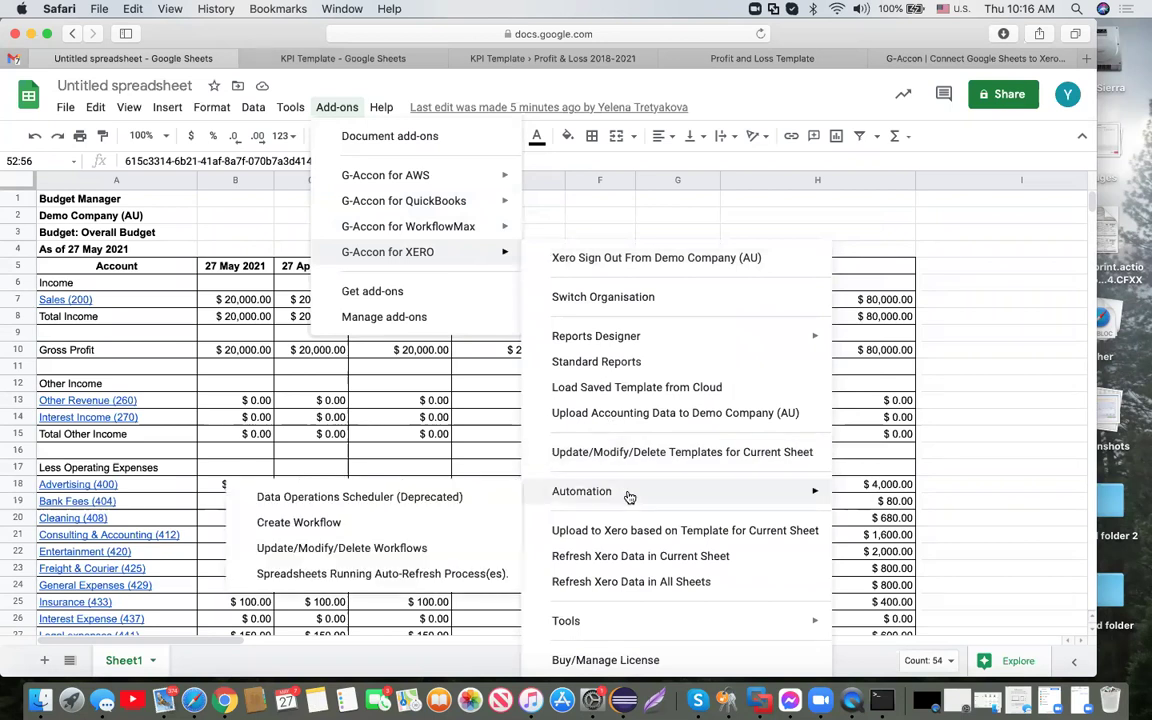
pyautogui.click(442, 549)
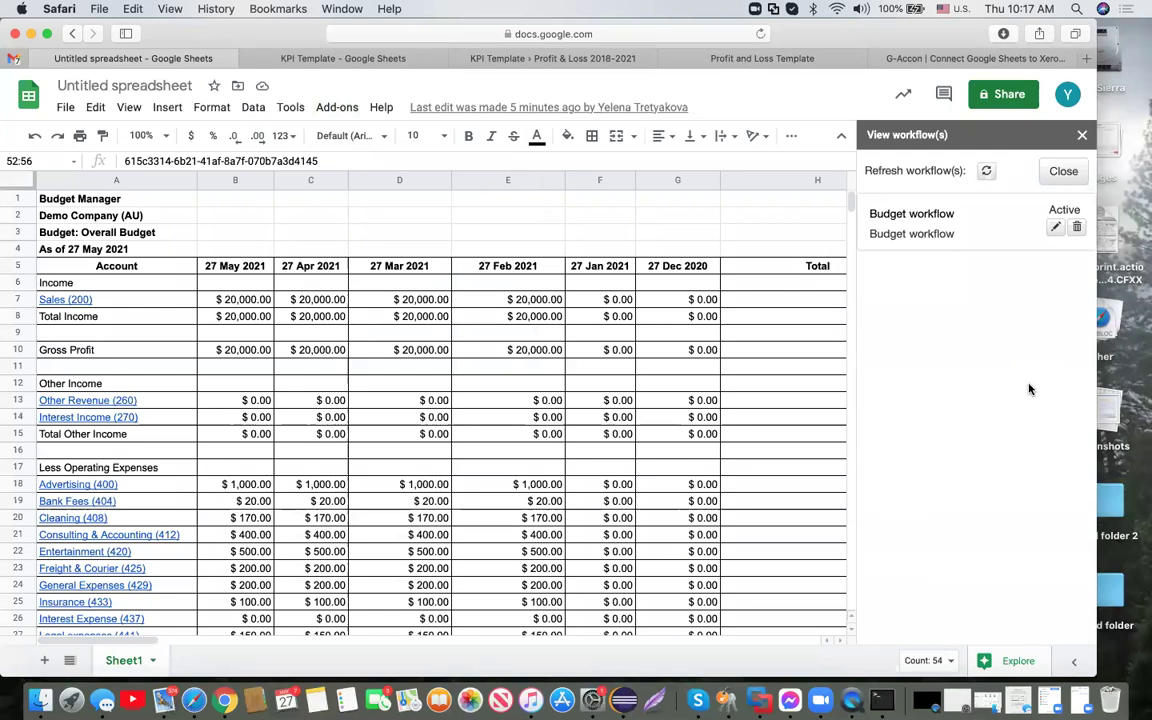
pyautogui.click(922, 215)
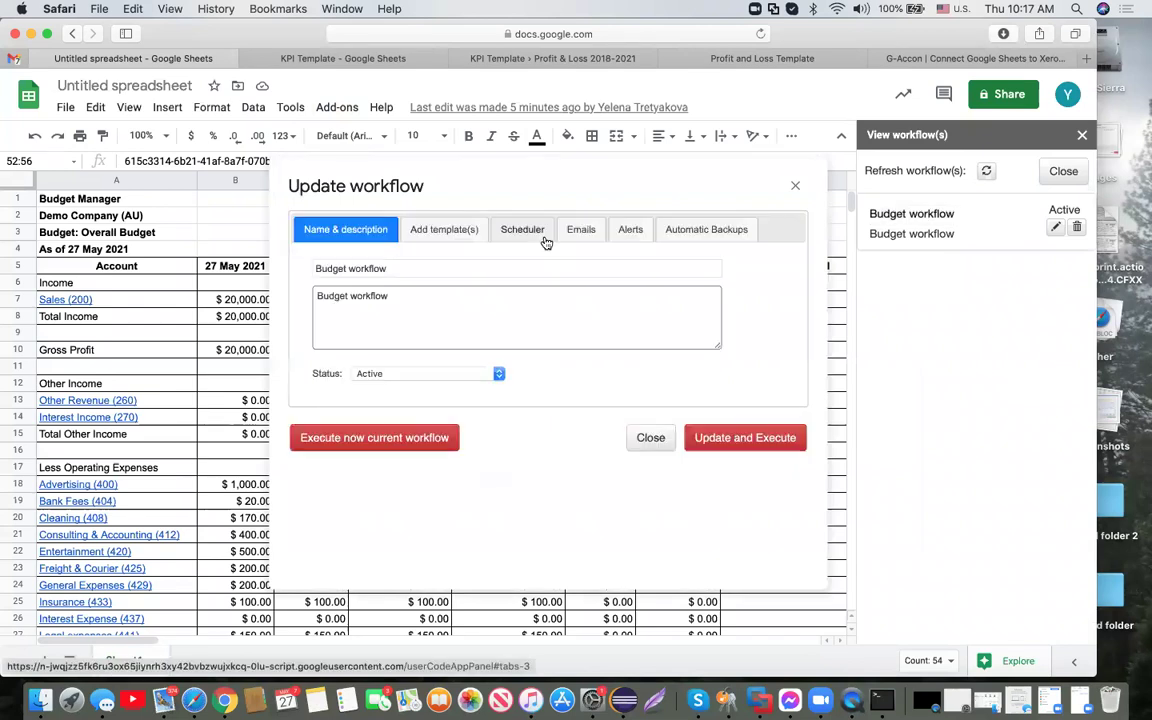
pyautogui.click(374, 438)
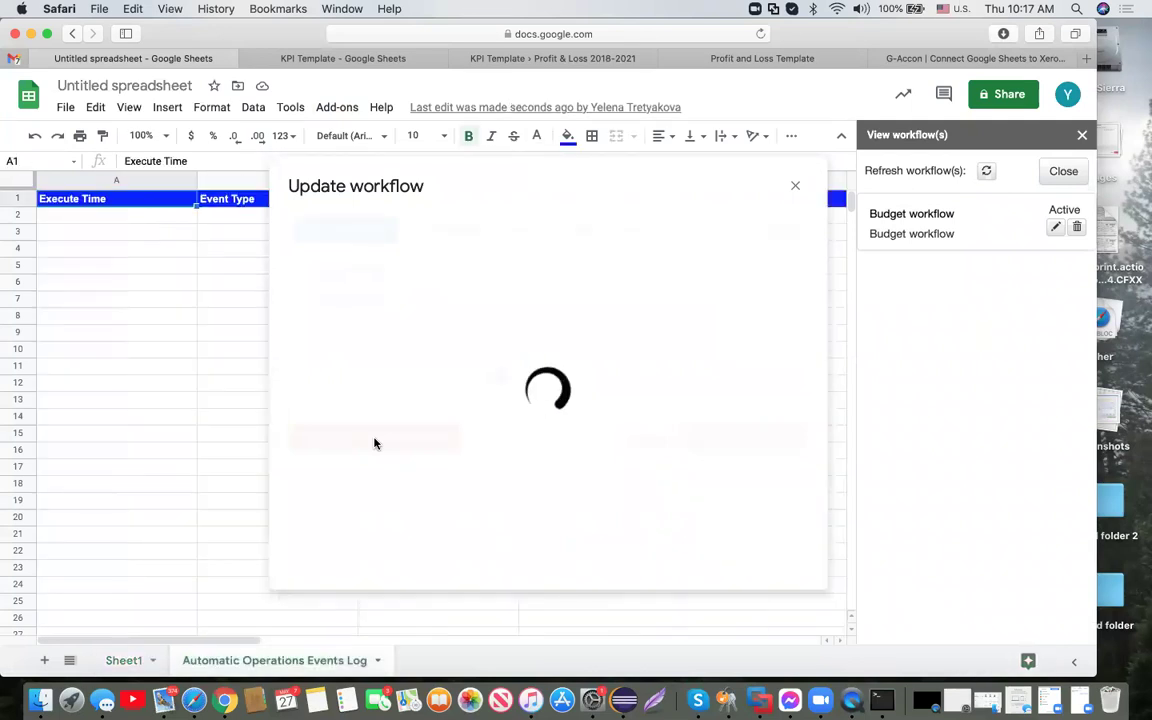
pyautogui.click(1080, 136)
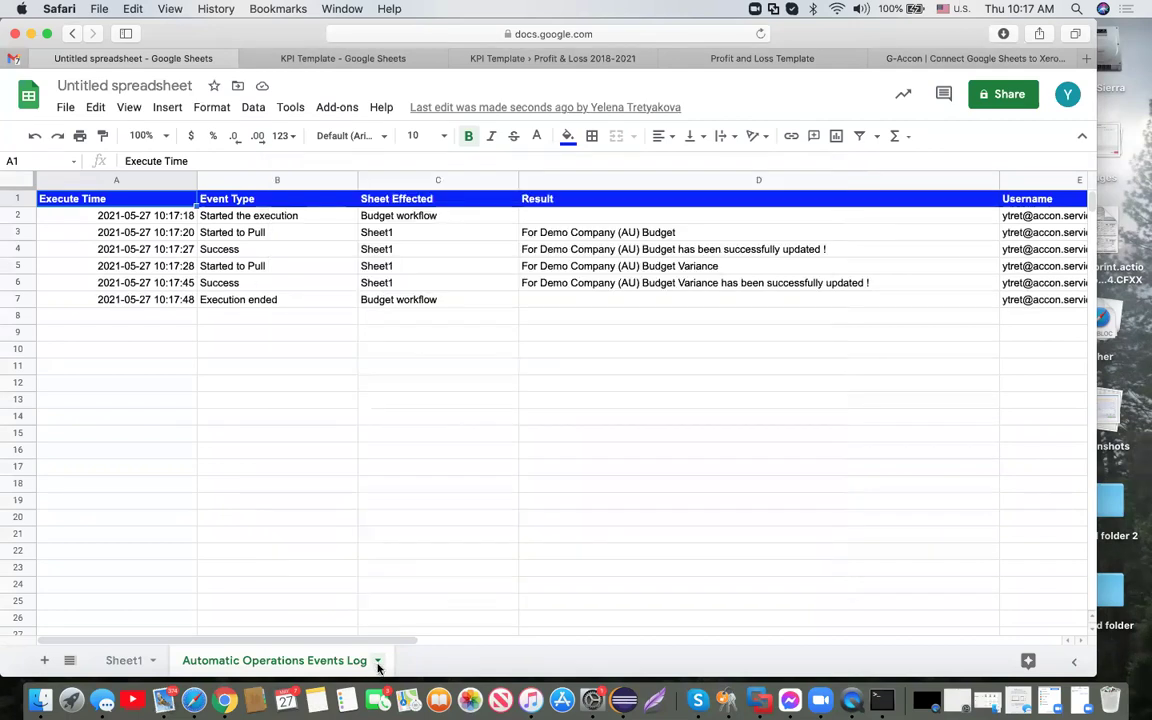
# Examine the Budget and Budget Variance entries in the Automatic Operations Events Log and return to Sheet1
pyautogui.click(603, 233)
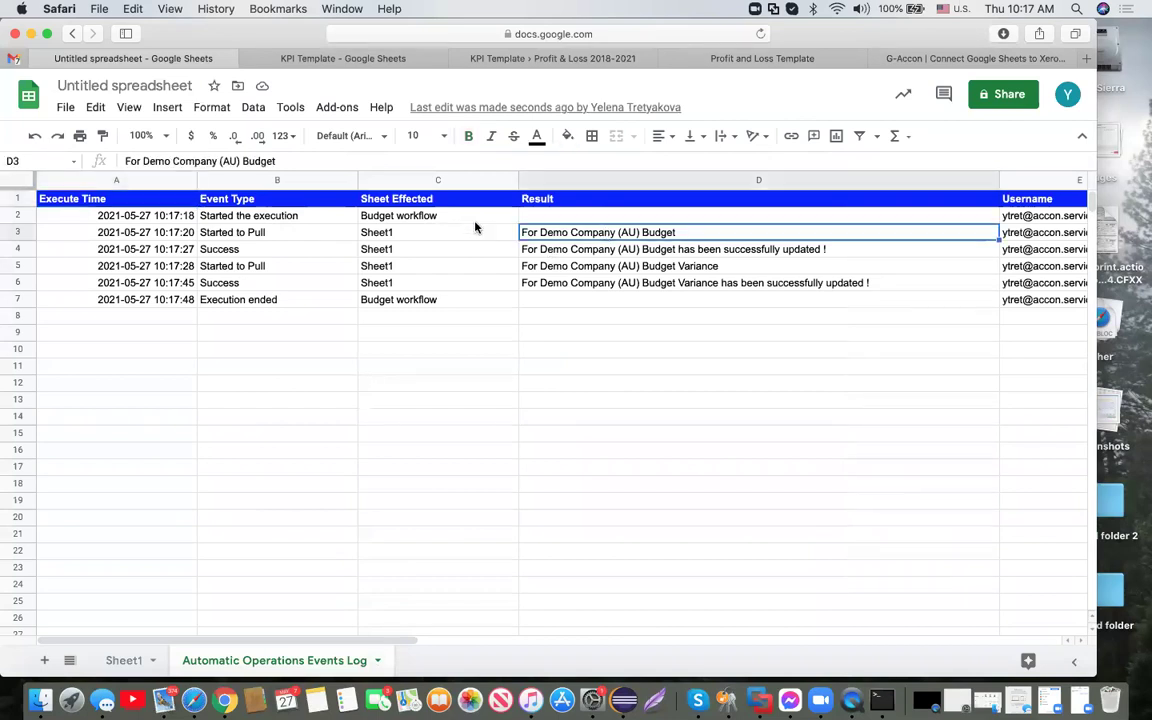
pyautogui.click(648, 267)
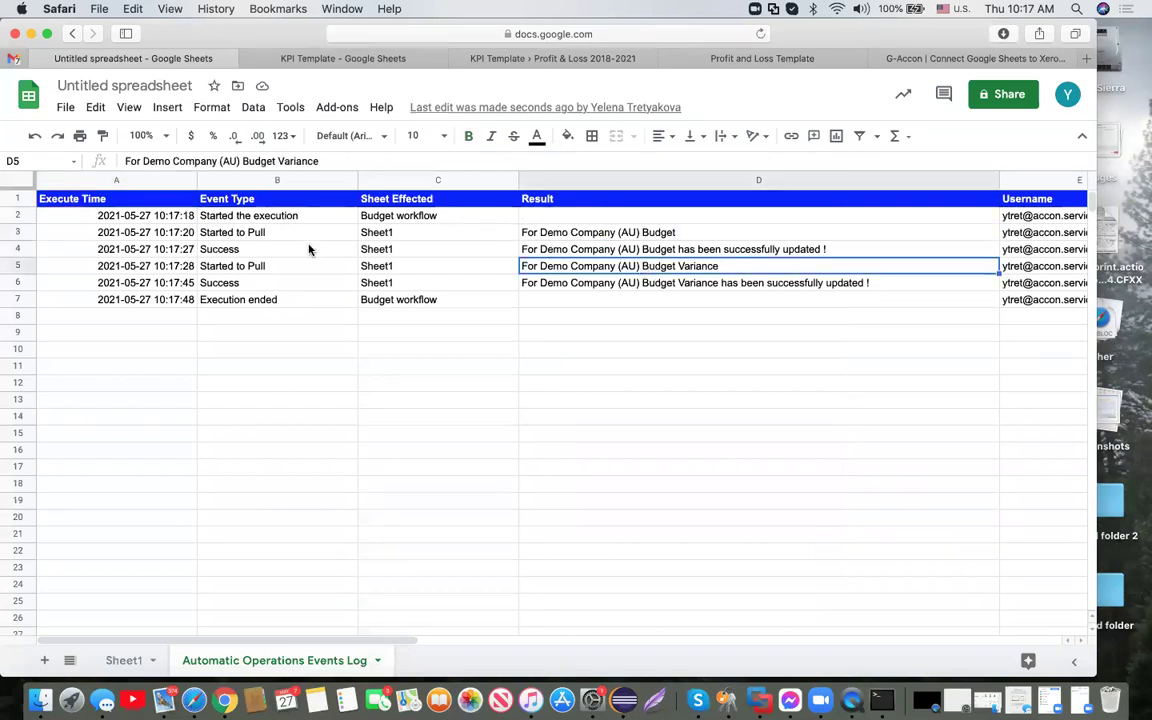
pyautogui.click(309, 250)
pyautogui.click(303, 286)
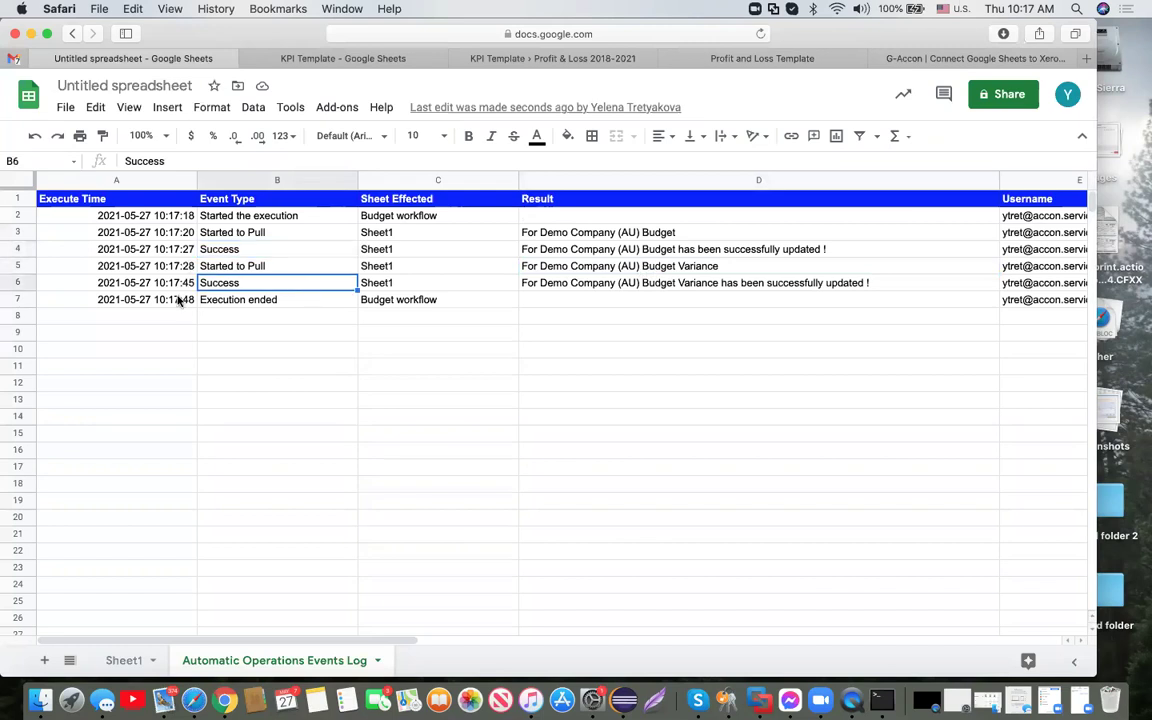
pyautogui.click(390, 300)
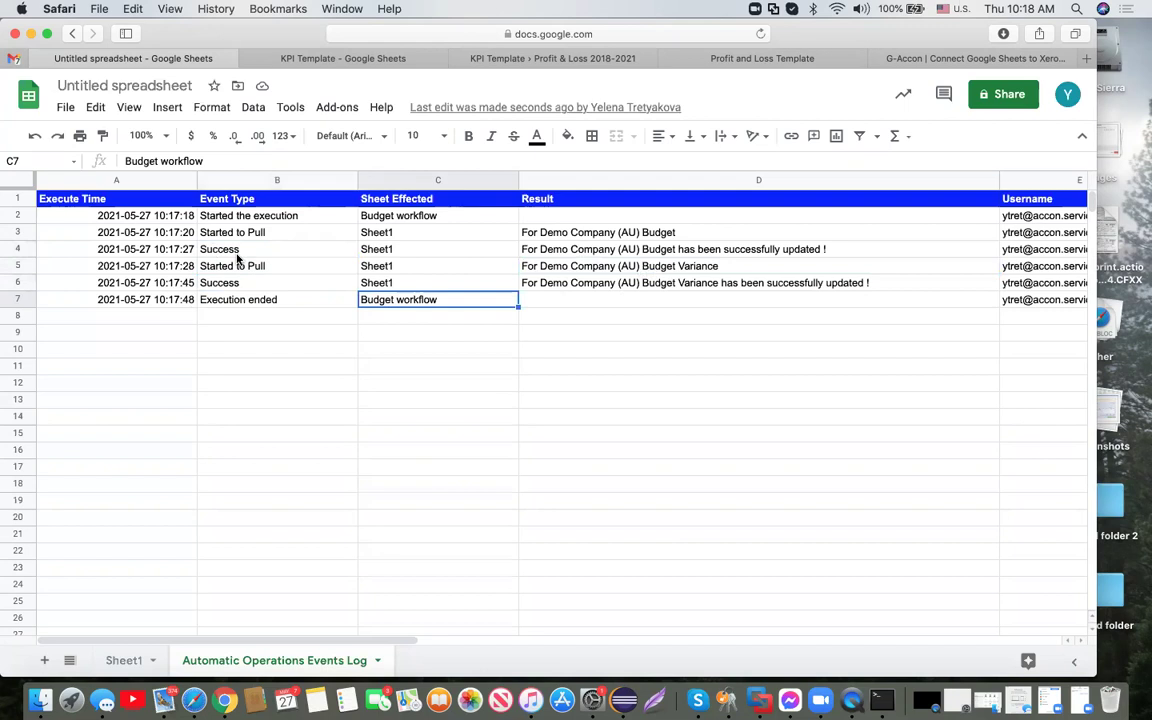
pyautogui.click(126, 659)
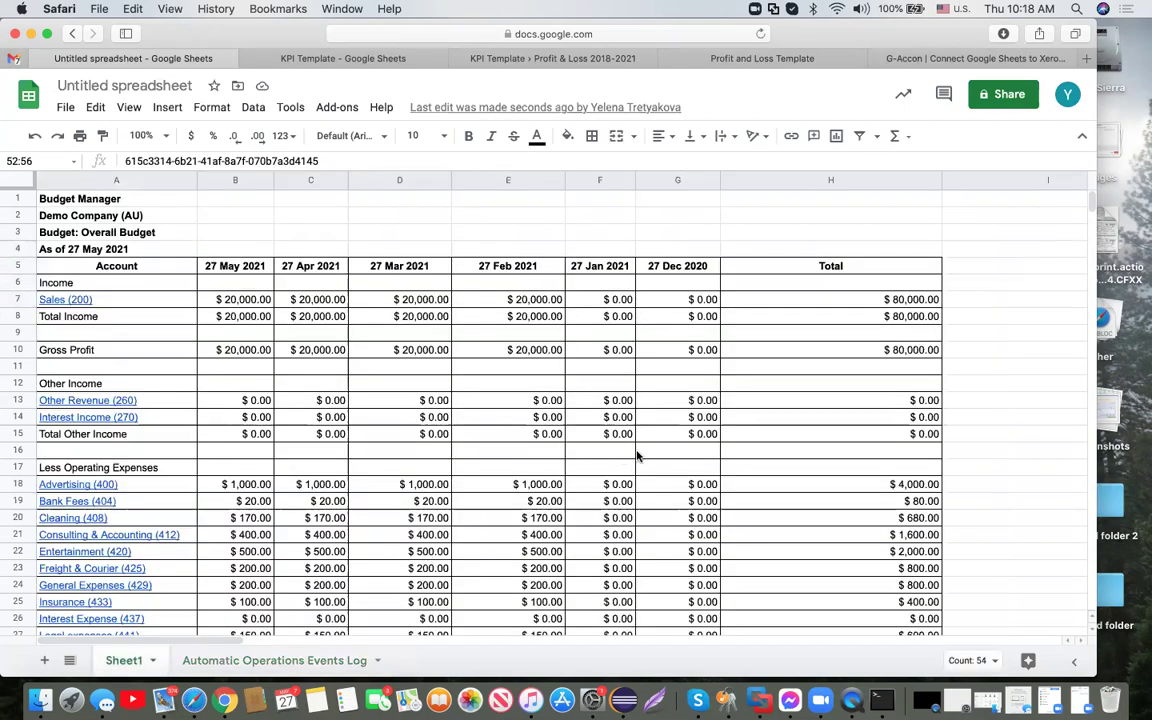
# Start a new G-Accon for XERO standard report template and select the Profit And Loss Variance report
pyautogui.scroll(-4, 637, 453)
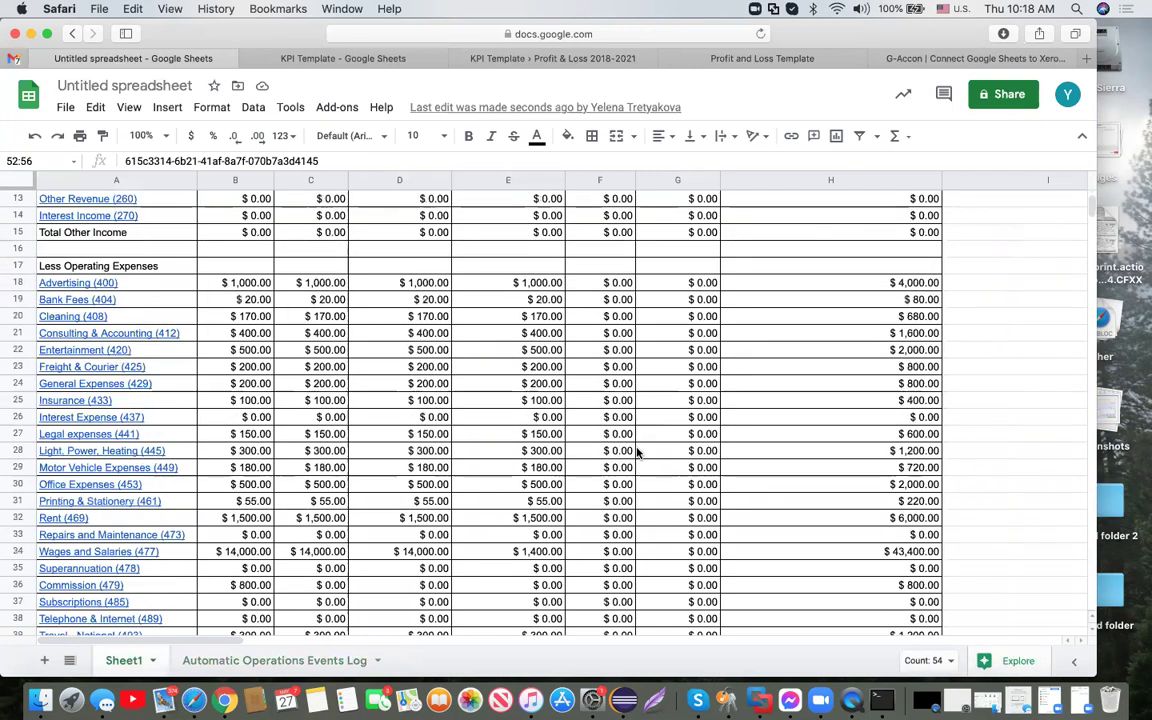
pyautogui.scroll(4, 637, 453)
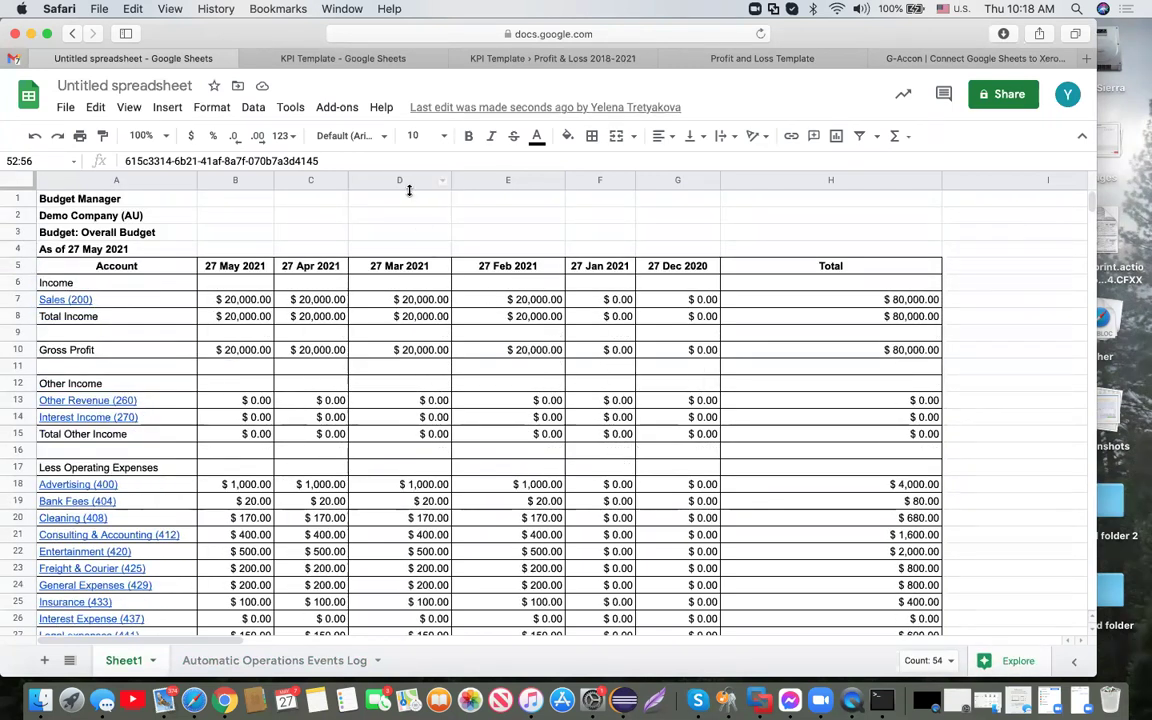
pyautogui.click(345, 110)
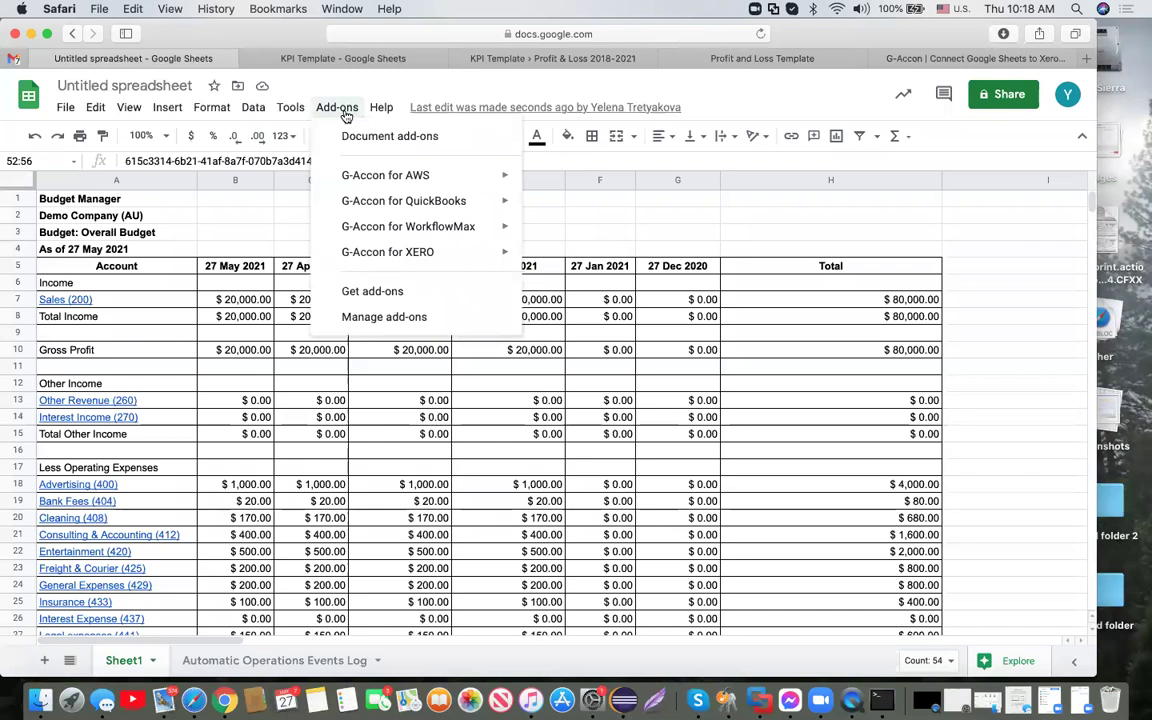
pyautogui.moveTo(437, 259)
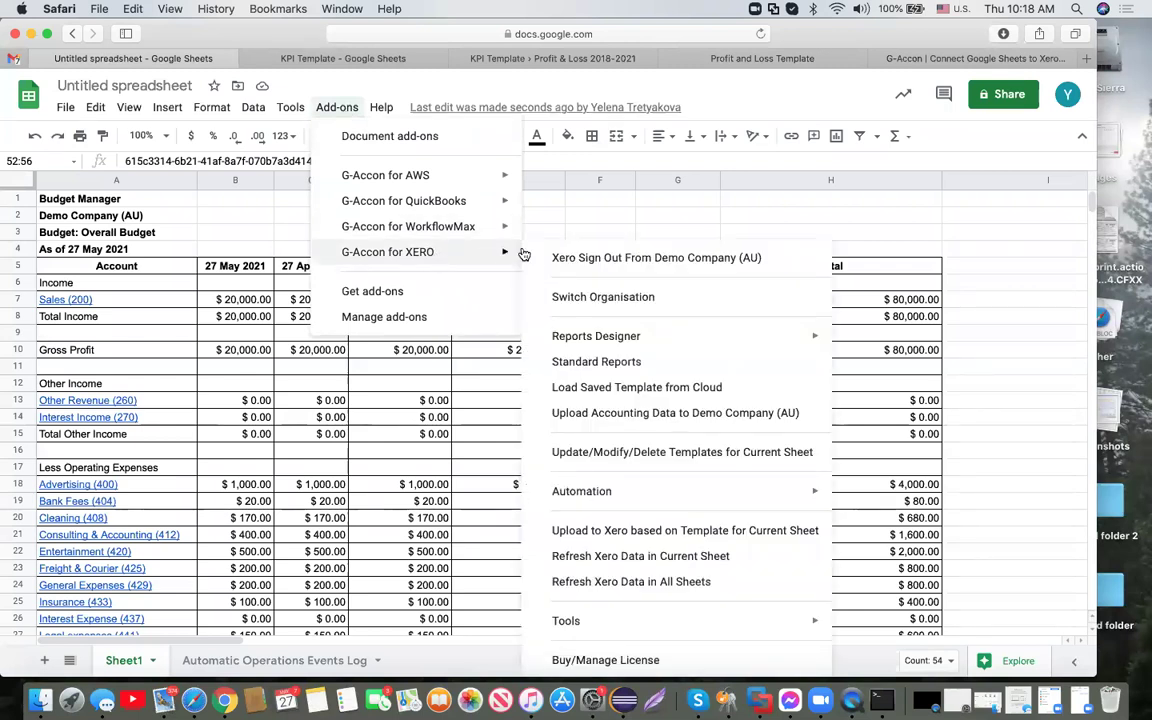
pyautogui.moveTo(609, 338)
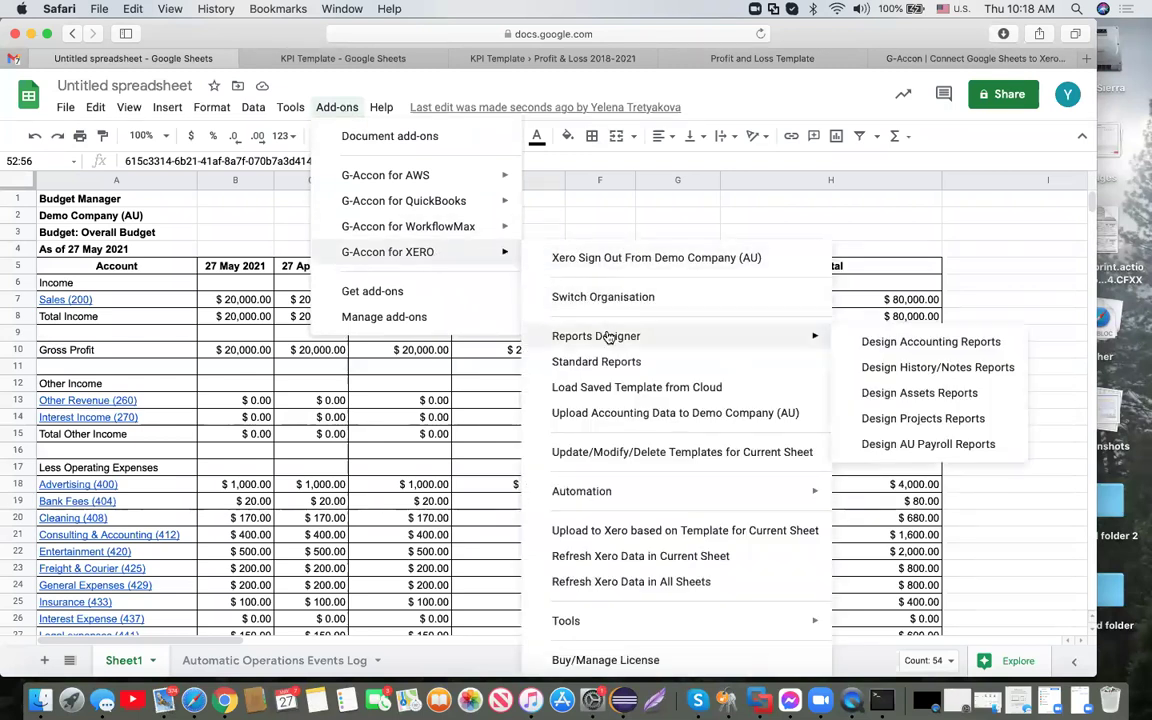
pyautogui.click(614, 364)
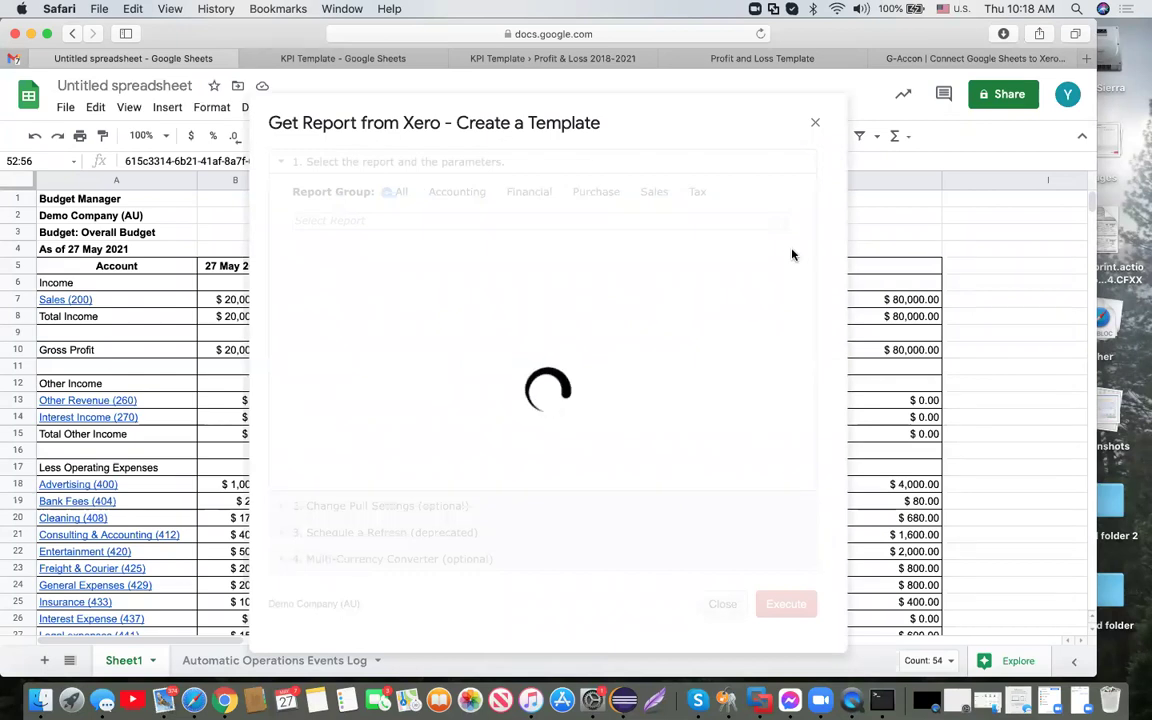
pyautogui.click(784, 224)
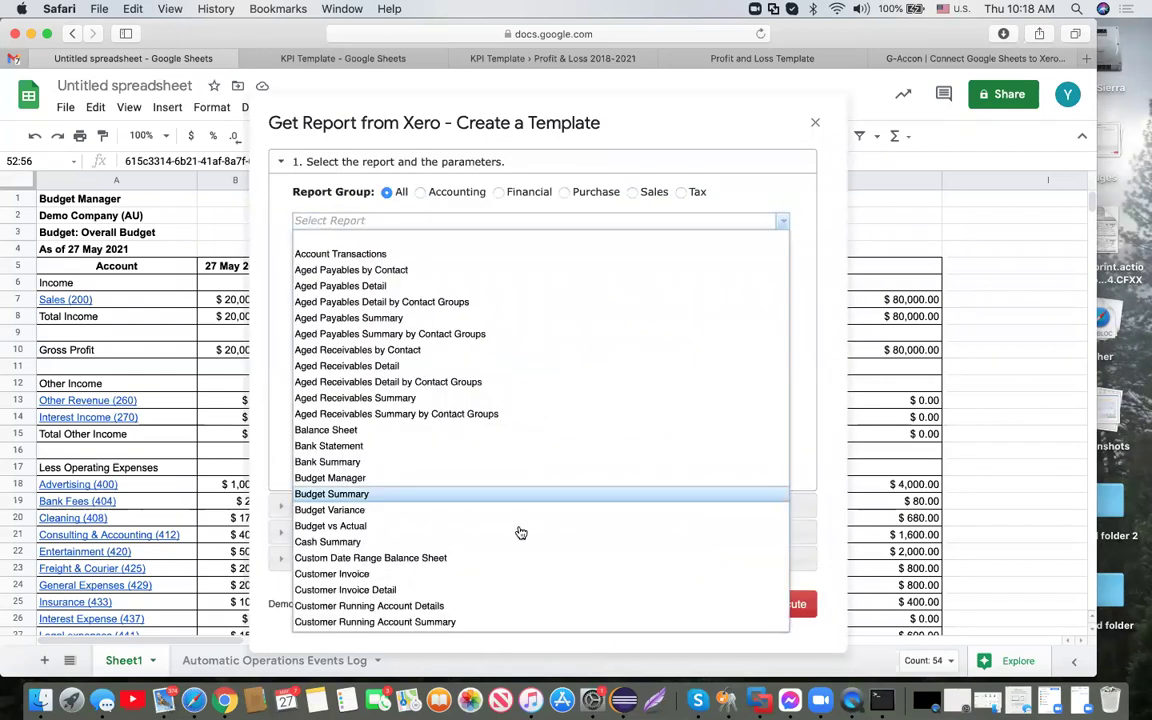
pyautogui.scroll(-5, 527, 540)
pyautogui.scroll(-5, 528, 540)
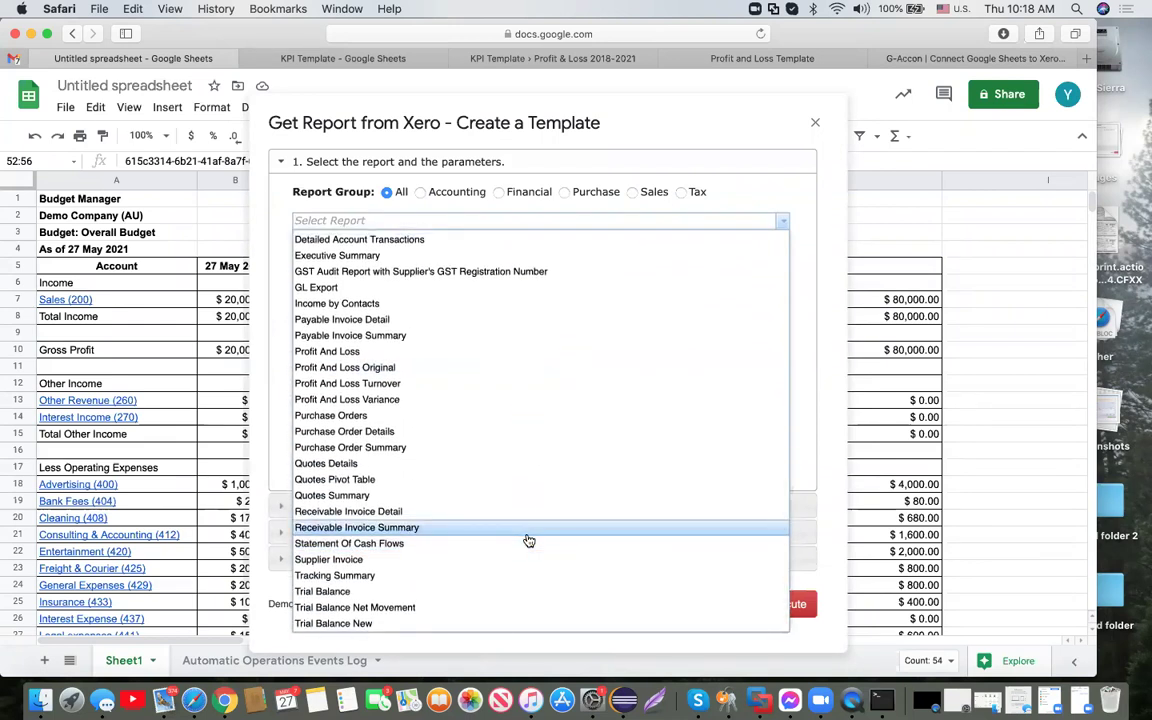
pyautogui.click(421, 400)
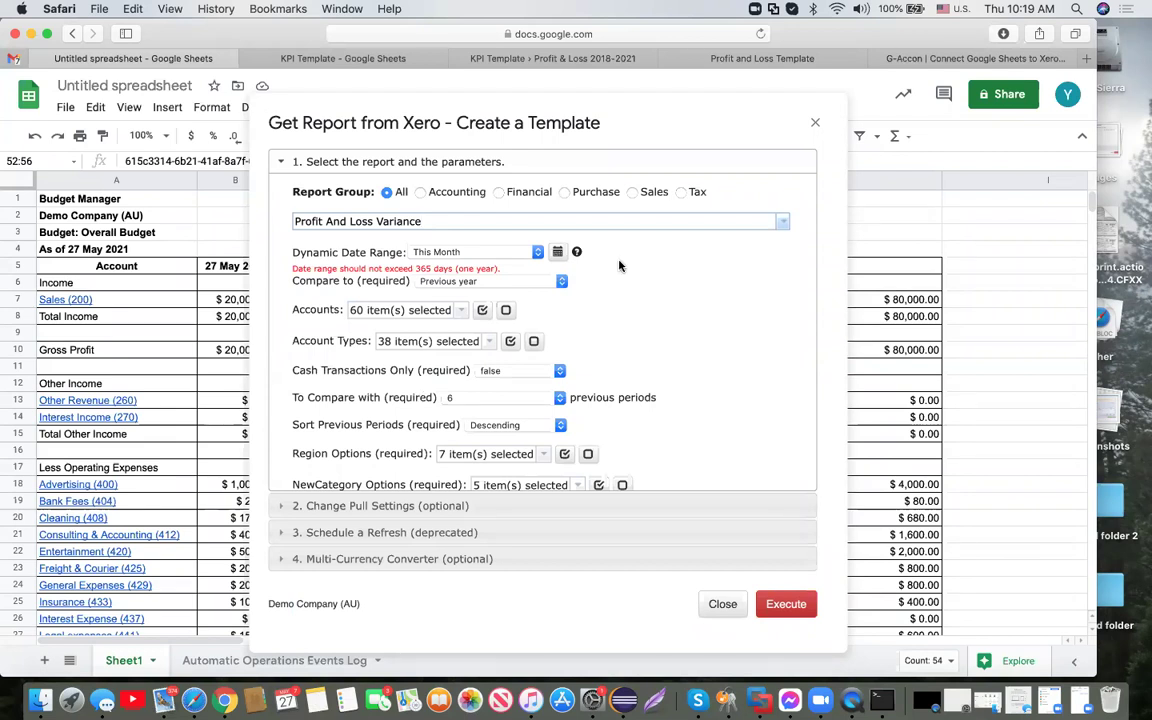
# Check the static date range and comparison period options, keeping the dynamic This Month range and Previous year
pyautogui.click(558, 252)
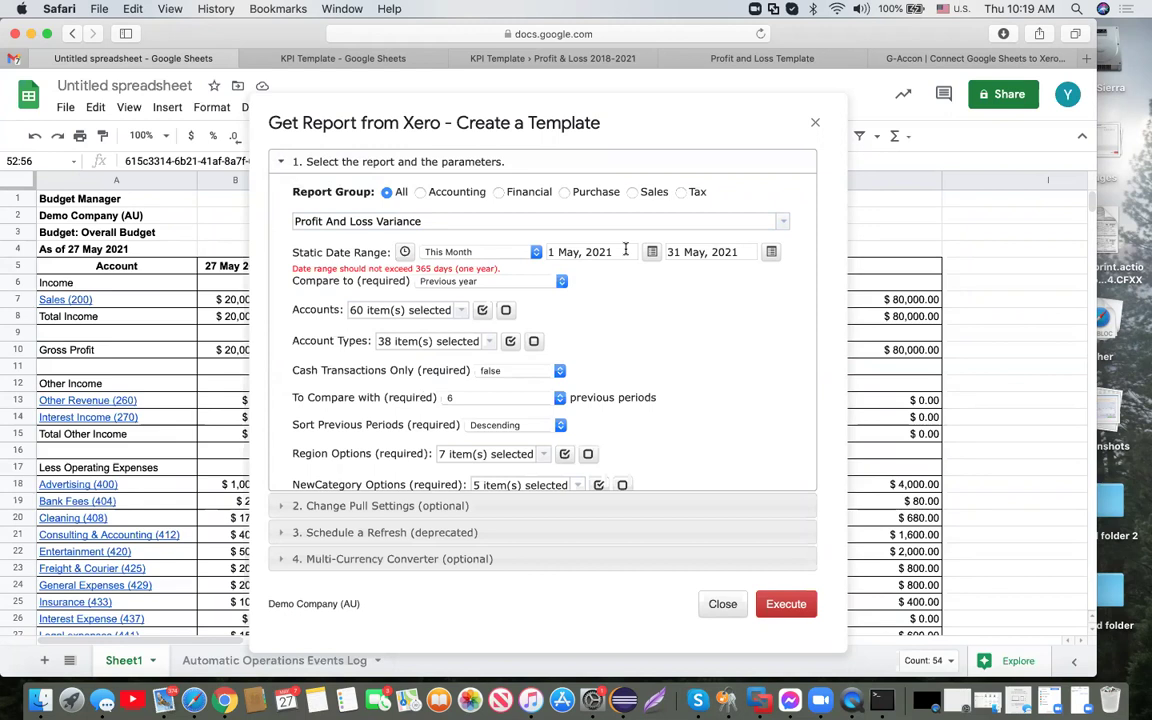
pyautogui.click(1041, 203)
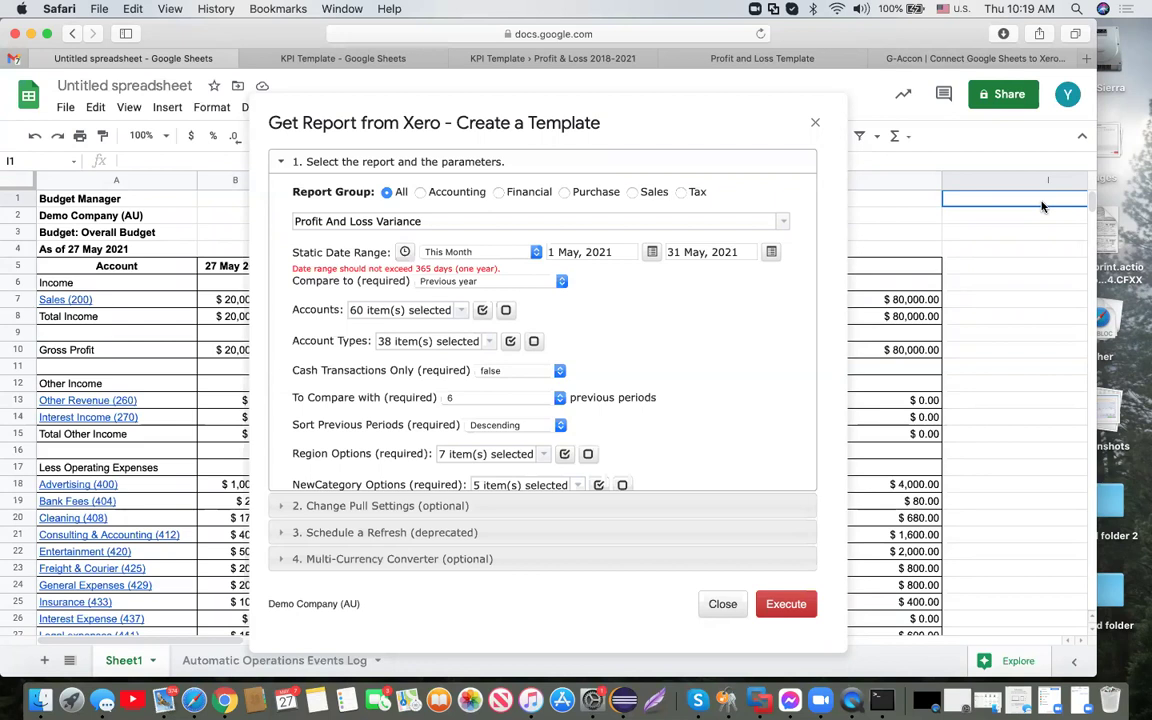
pyautogui.click(404, 252)
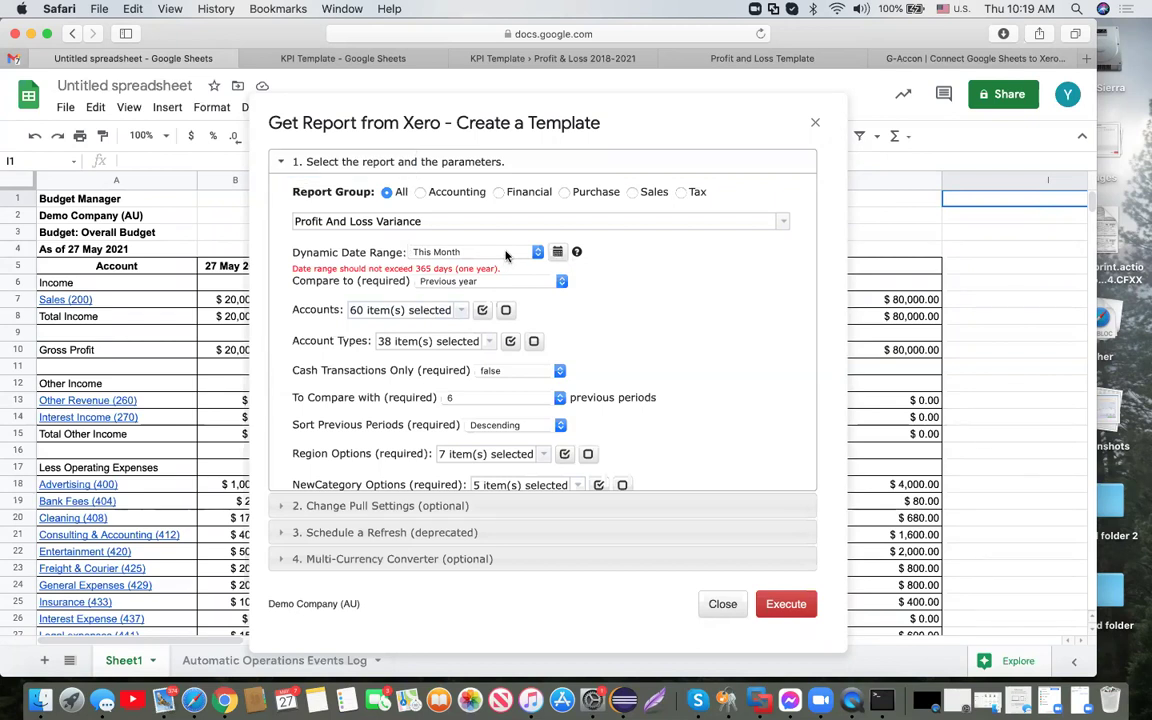
pyautogui.click(561, 283)
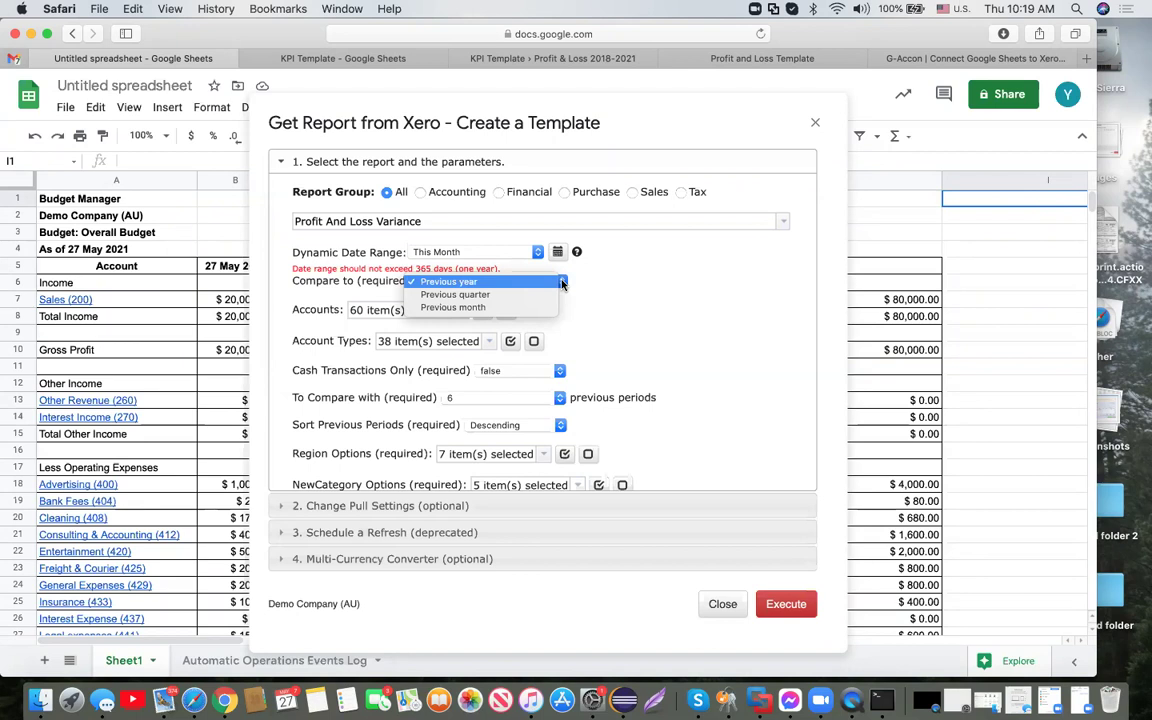
pyautogui.click(536, 285)
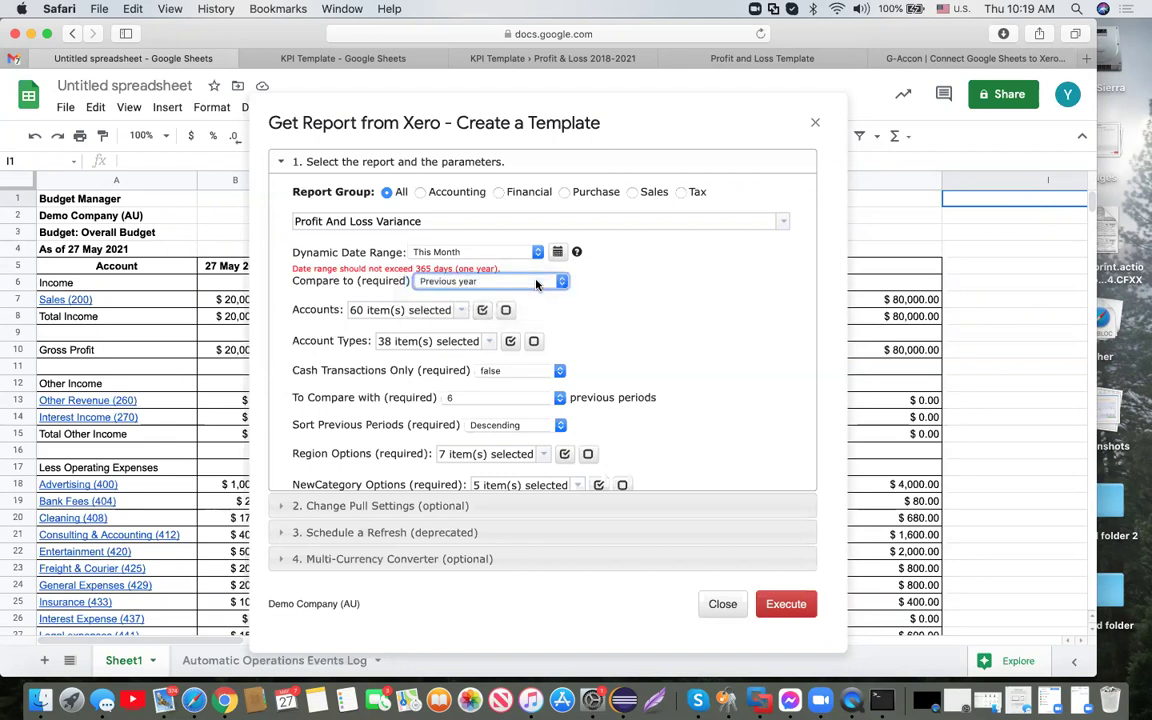
# Set the Profit And Loss Variance report to compare with 2 previous periods
pyautogui.scroll(-1, 654, 337)
pyautogui.scroll(1, 655, 336)
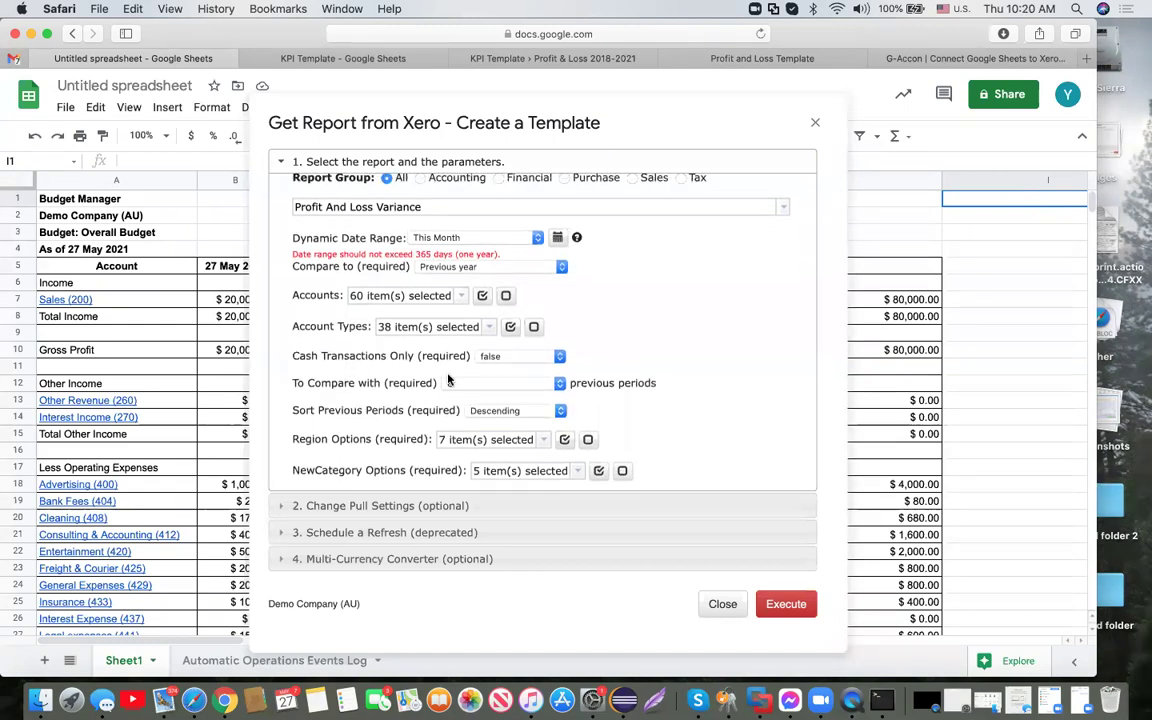
pyautogui.click(560, 383)
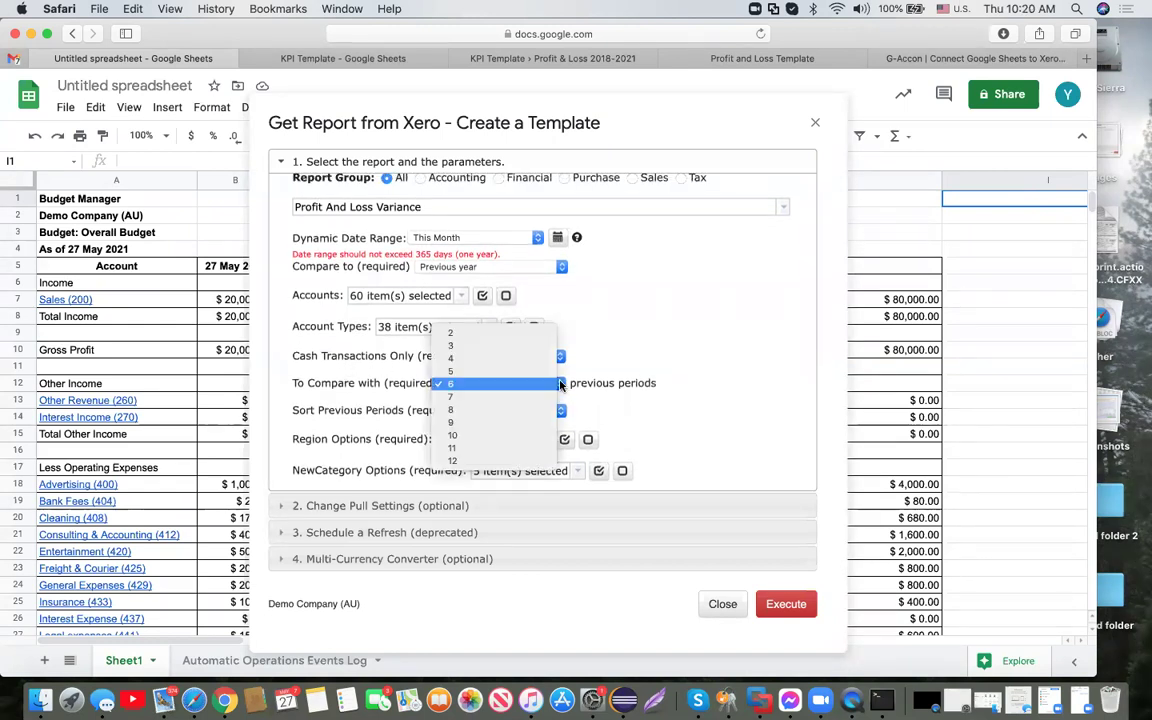
pyautogui.click(530, 332)
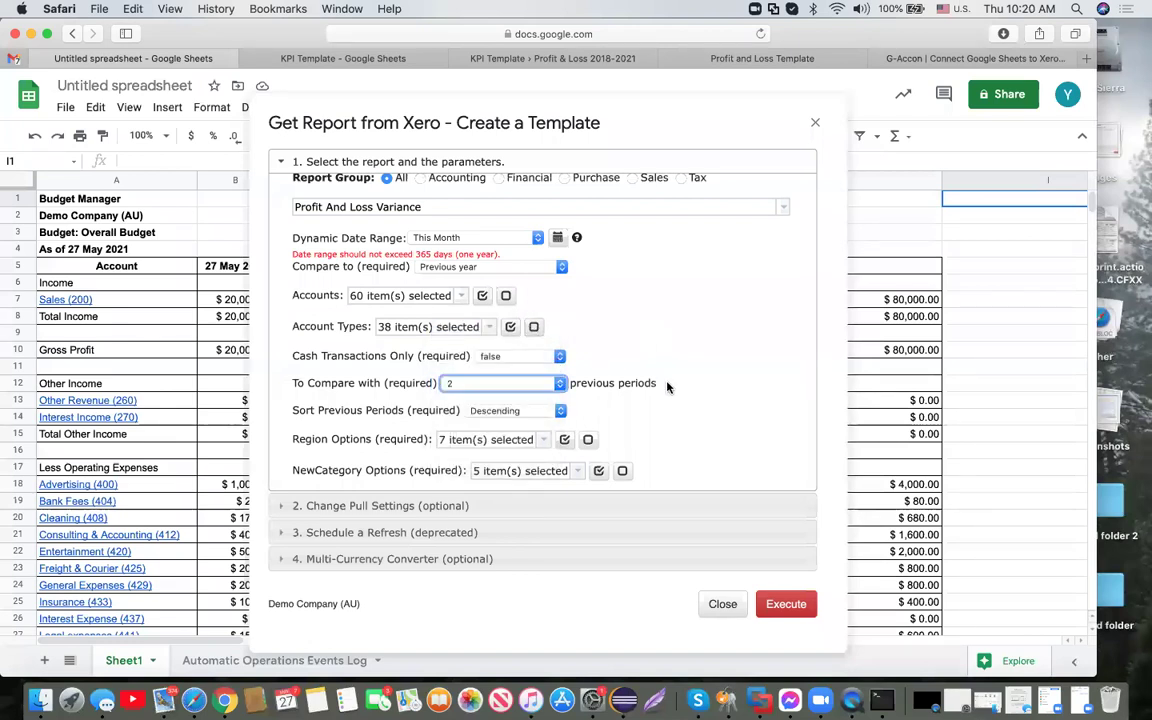
# Check the NewCategory and Region options, and execute the report into a new sheet starting at cell A1
pyautogui.scroll(-1, 668, 387)
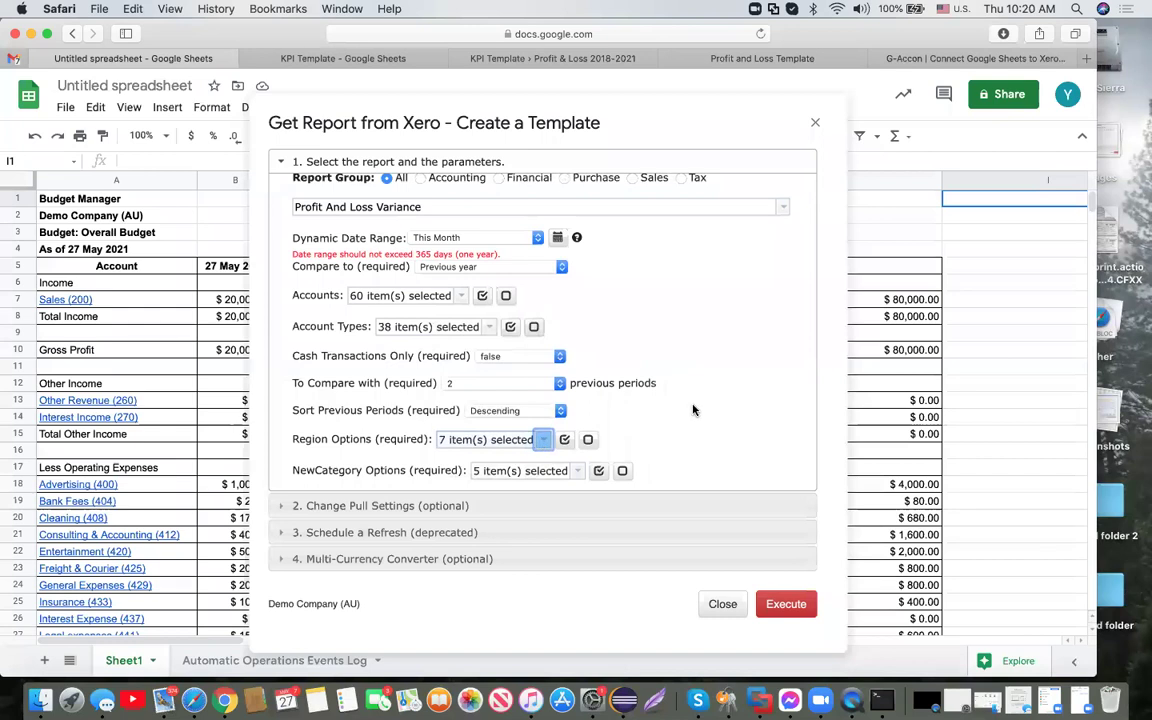
pyautogui.click(578, 472)
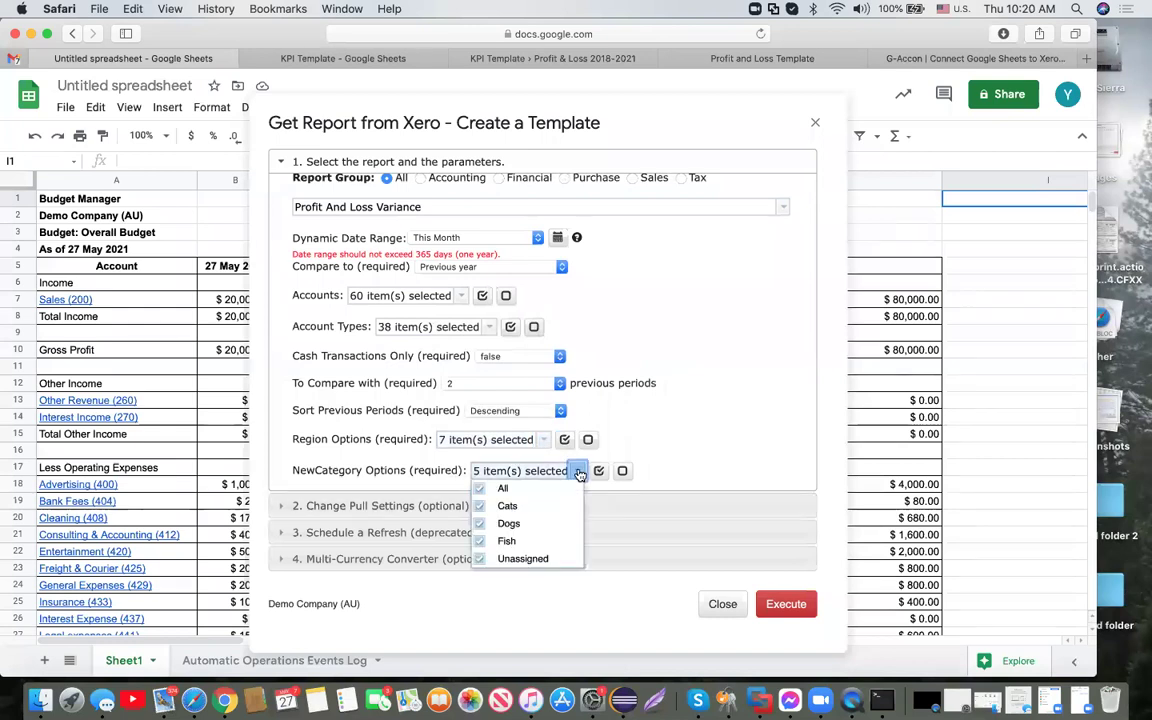
pyautogui.click(543, 440)
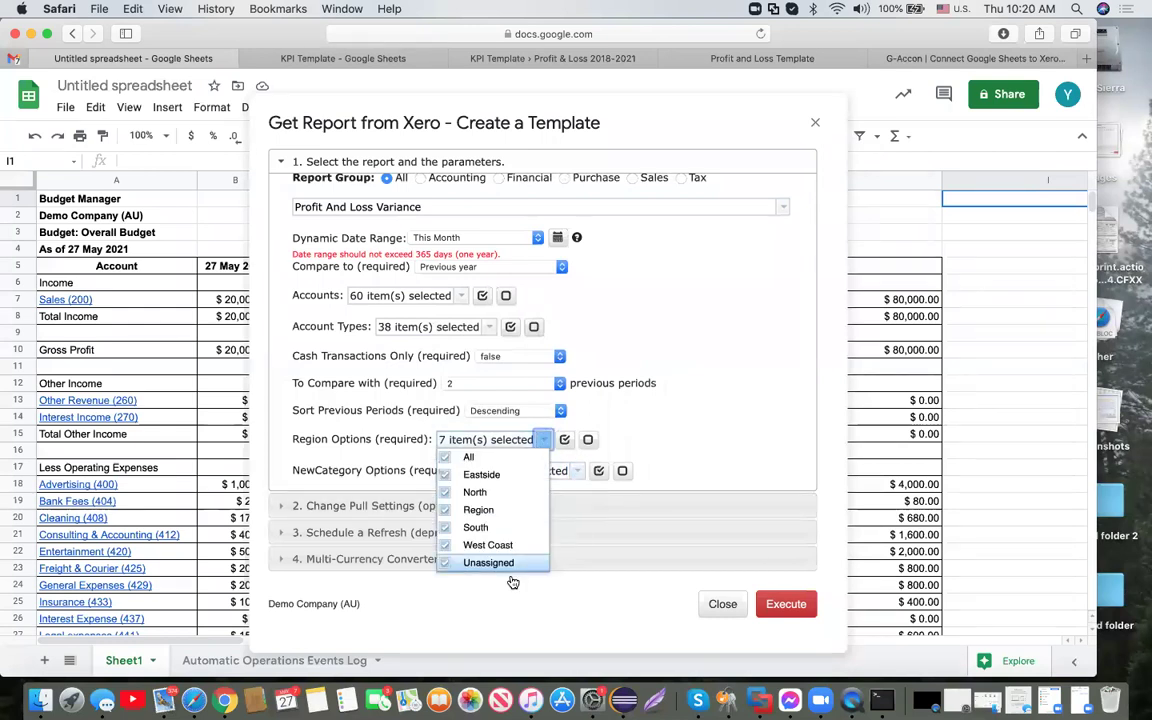
pyautogui.click(745, 375)
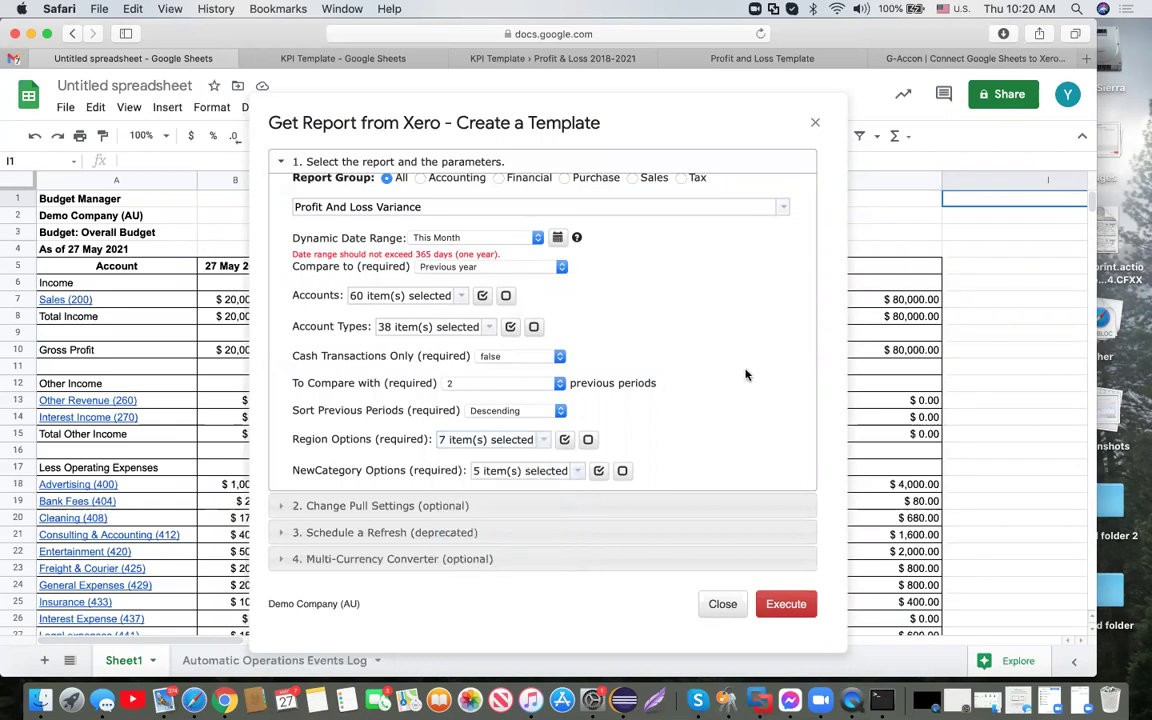
pyautogui.click(407, 507)
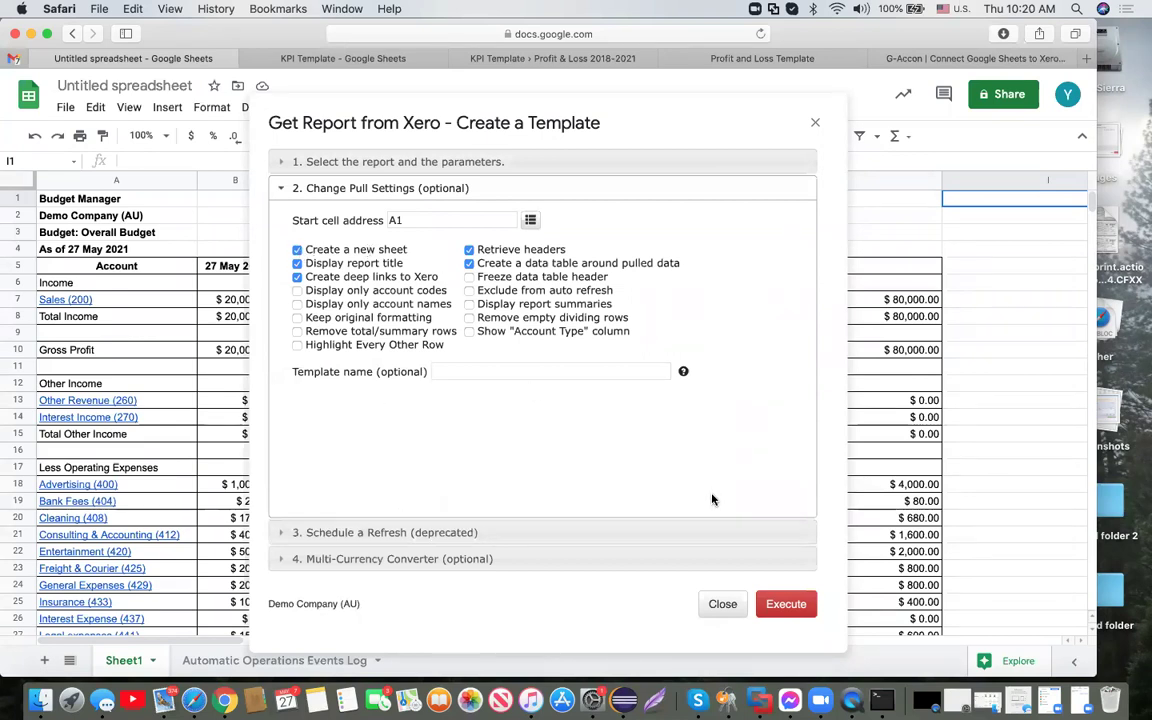
pyautogui.click(797, 605)
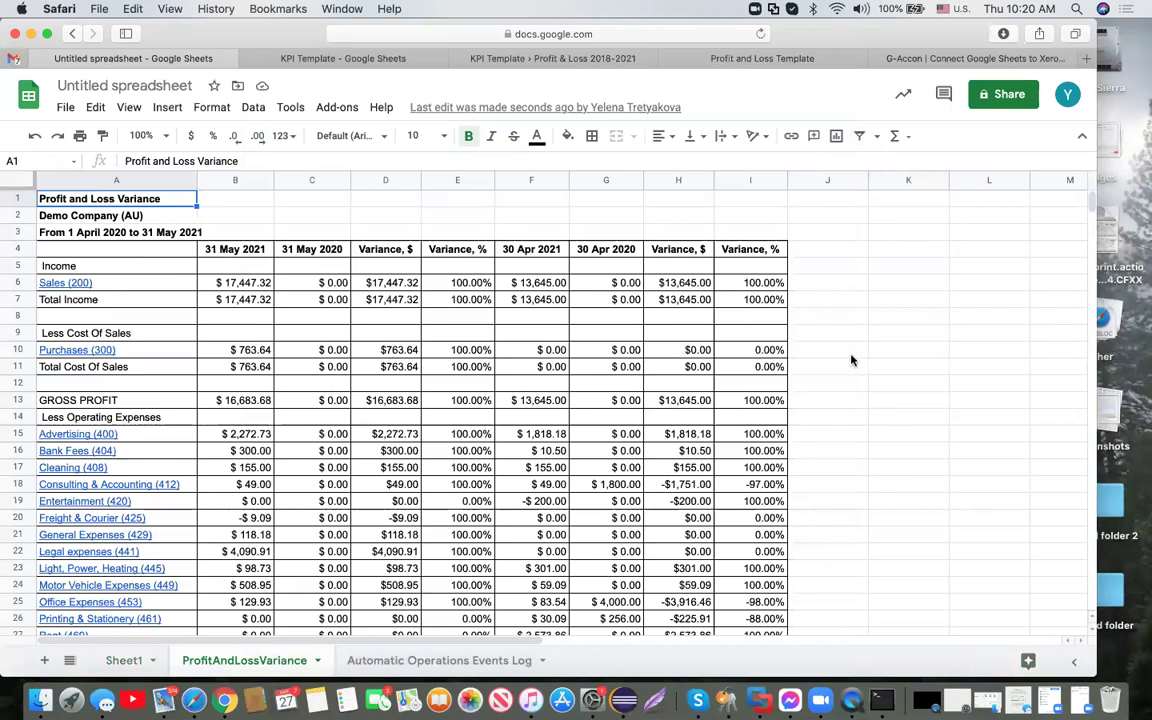
# Examine the date, Variance $ and Variance % columns and the account rows of the Profit and Loss Variance report
pyautogui.click(318, 253)
pyautogui.click(249, 255)
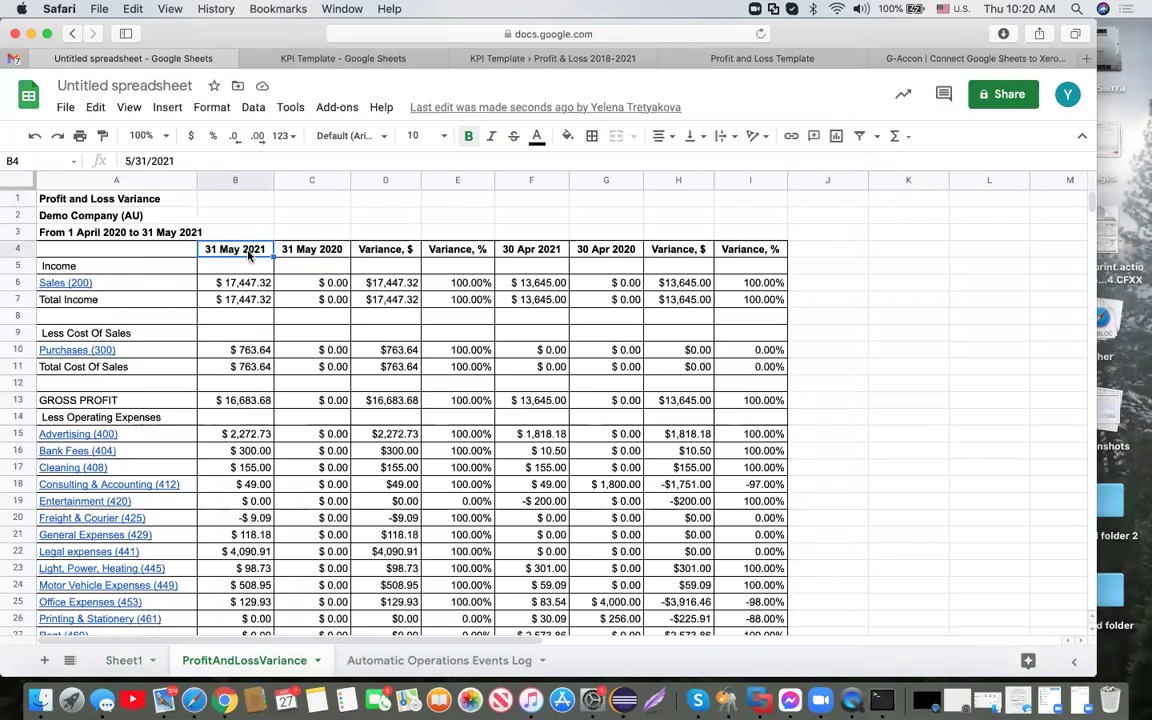
pyautogui.click(393, 254)
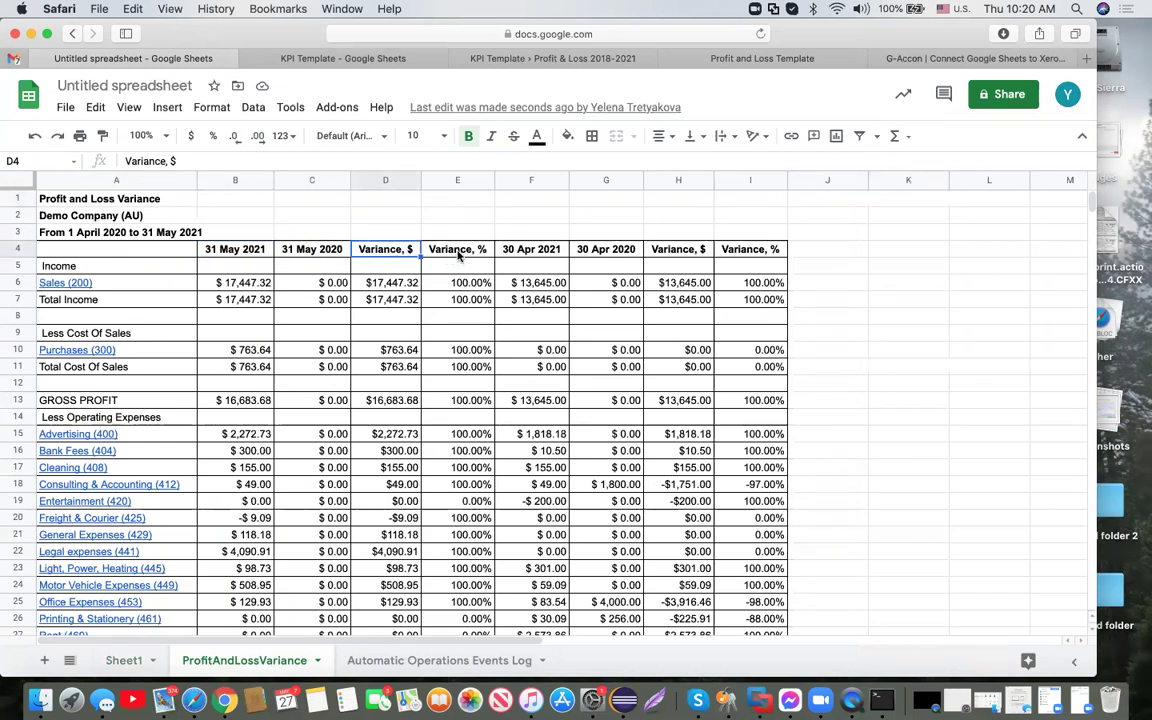
pyautogui.click(458, 255)
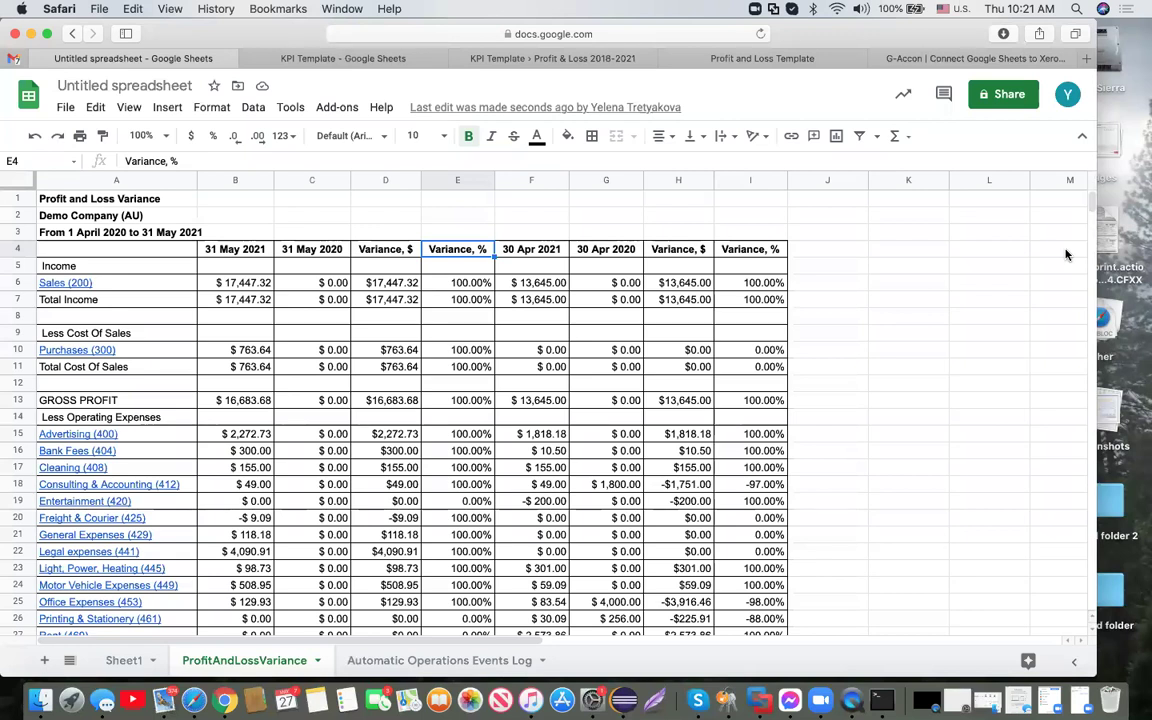
pyautogui.scroll(-5, 1066, 255)
pyautogui.scroll(5, 1066, 255)
# Start a new template for designing accounting reports and choose the Invoices table as its data source
pyautogui.click(340, 108)
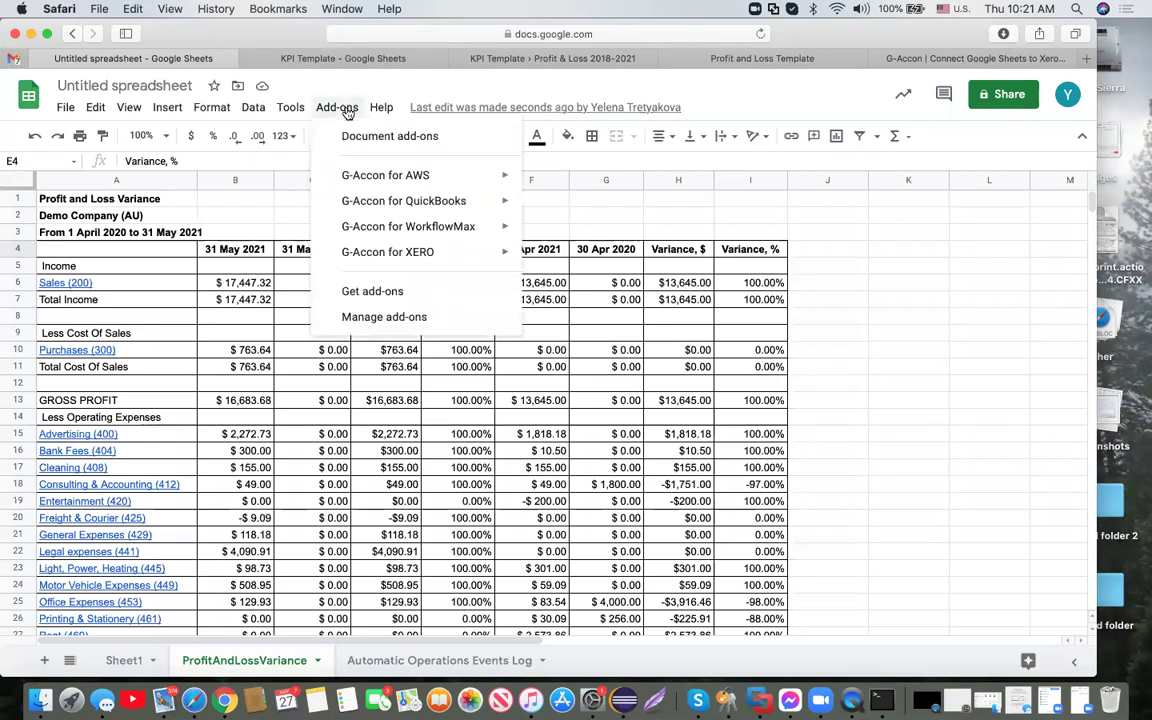
pyautogui.moveTo(435, 252)
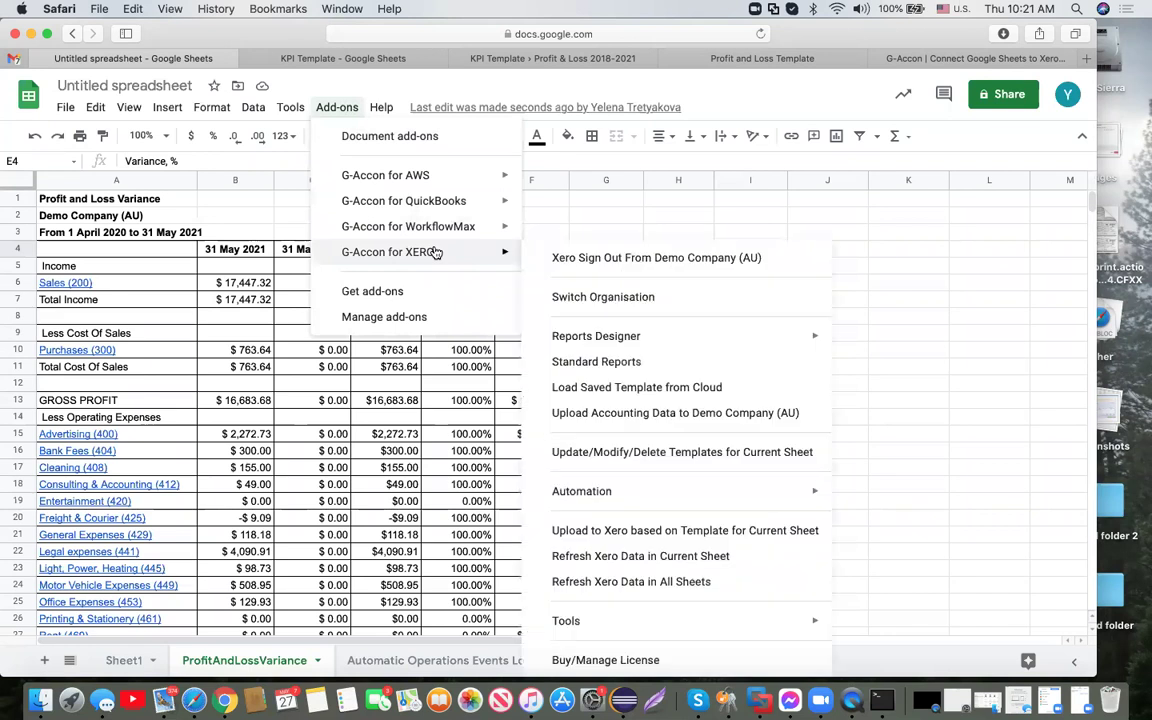
pyautogui.moveTo(597, 340)
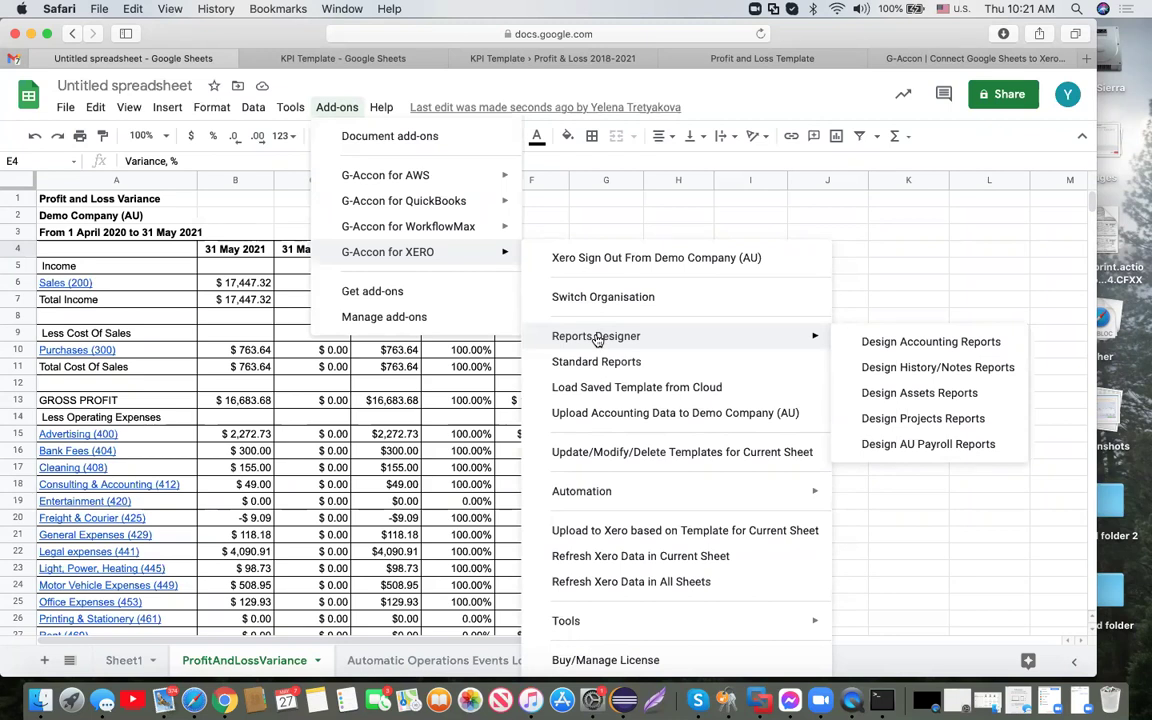
pyautogui.click(863, 341)
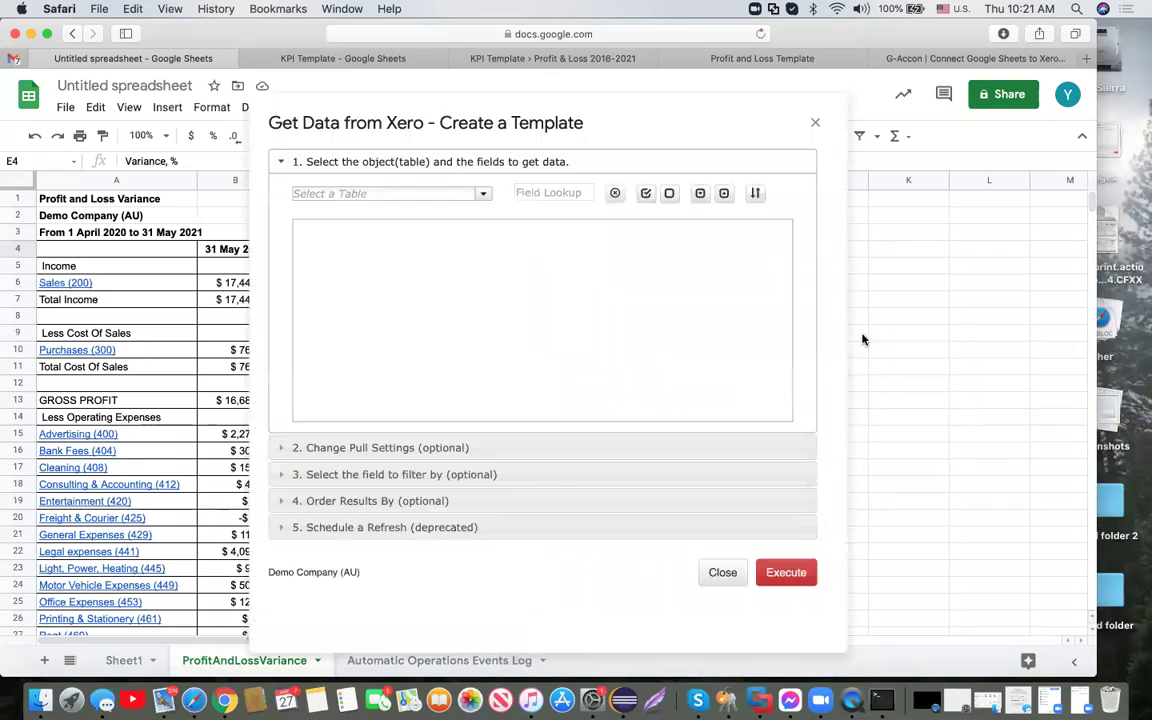
pyautogui.click(484, 196)
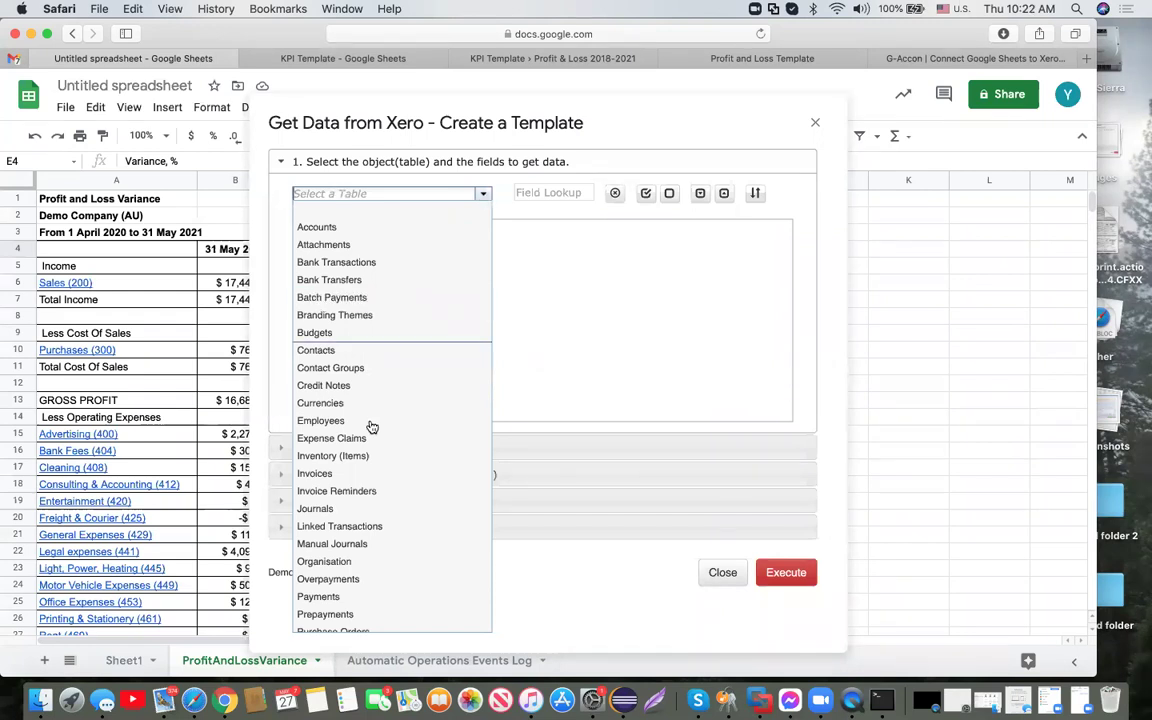
pyautogui.click(380, 476)
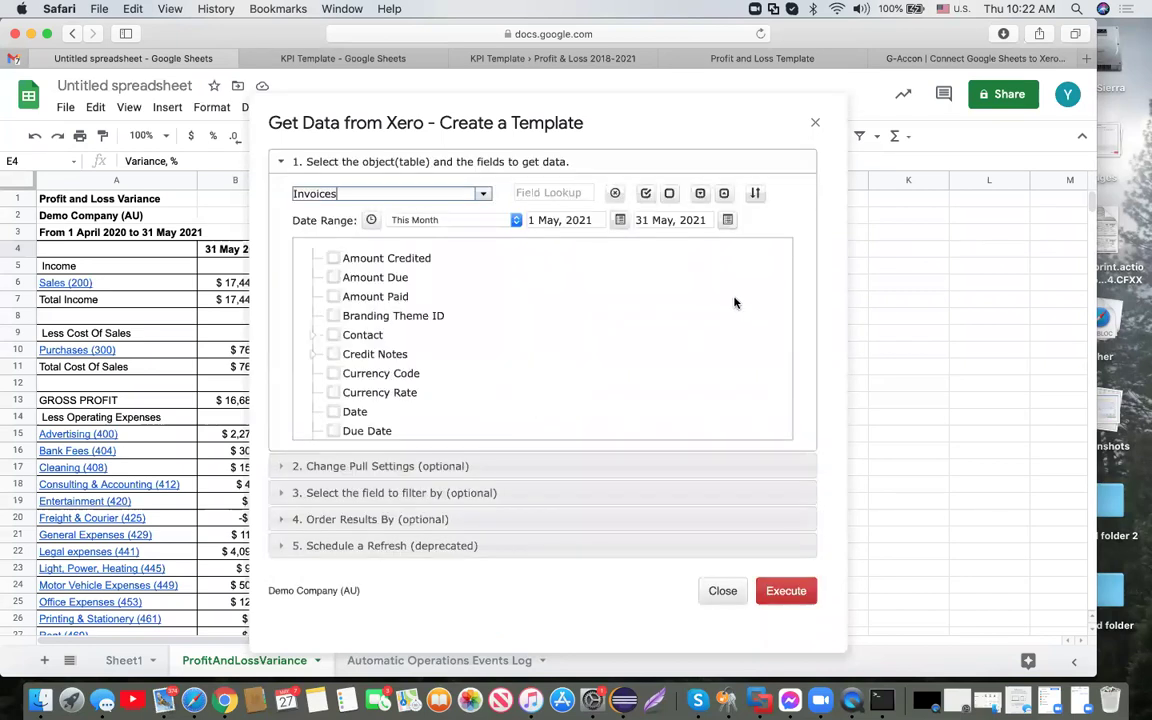
# Select all fields of the Invoices table and move Invoice Number to the start of the field order
pyautogui.click(646, 194)
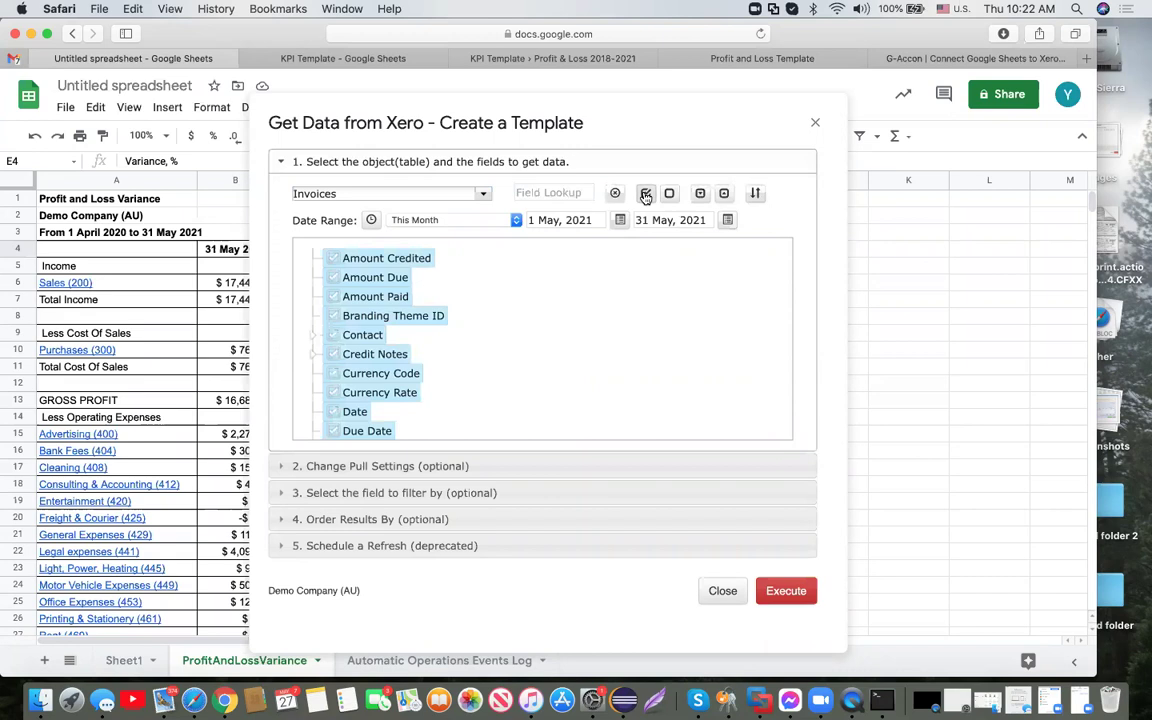
pyautogui.click(756, 193)
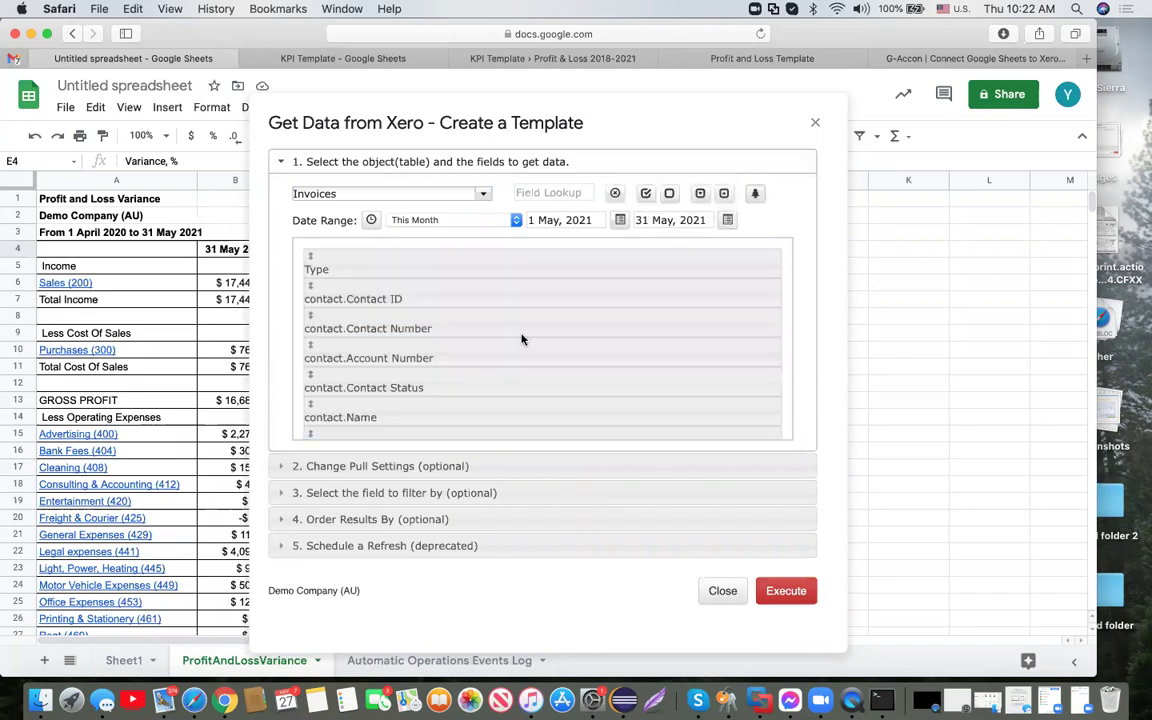
pyautogui.scroll(-5, 520, 345)
pyautogui.scroll(-10, 517, 358)
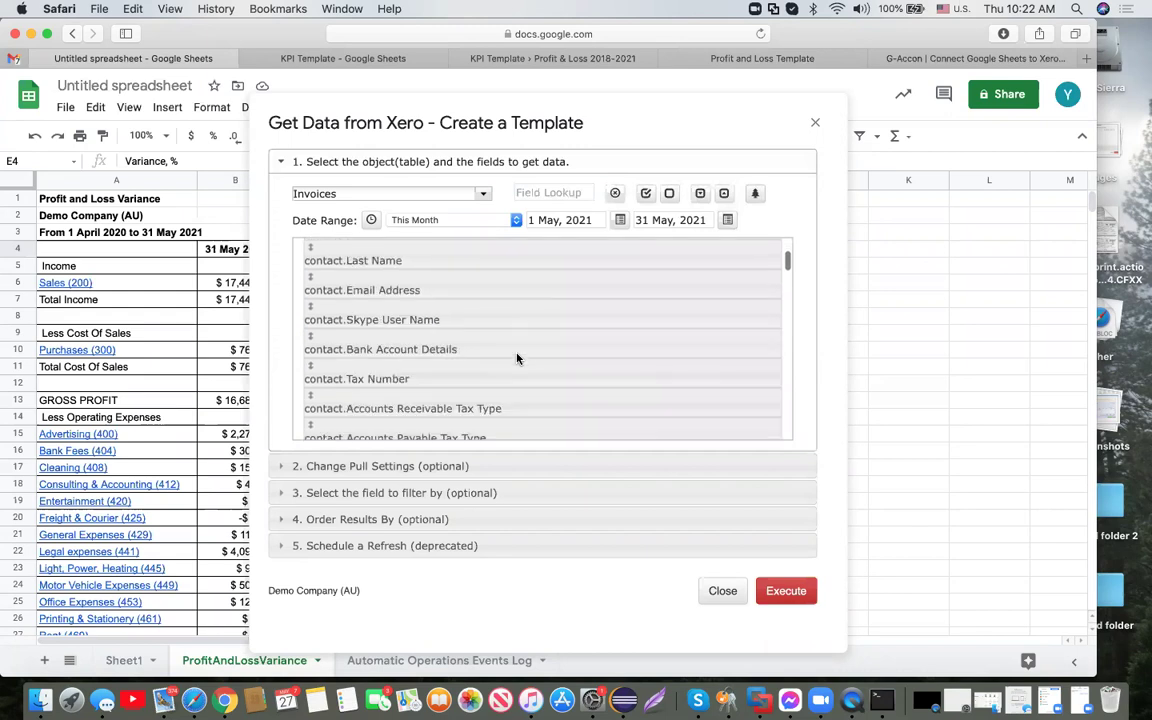
pyautogui.scroll(-10, 517, 358)
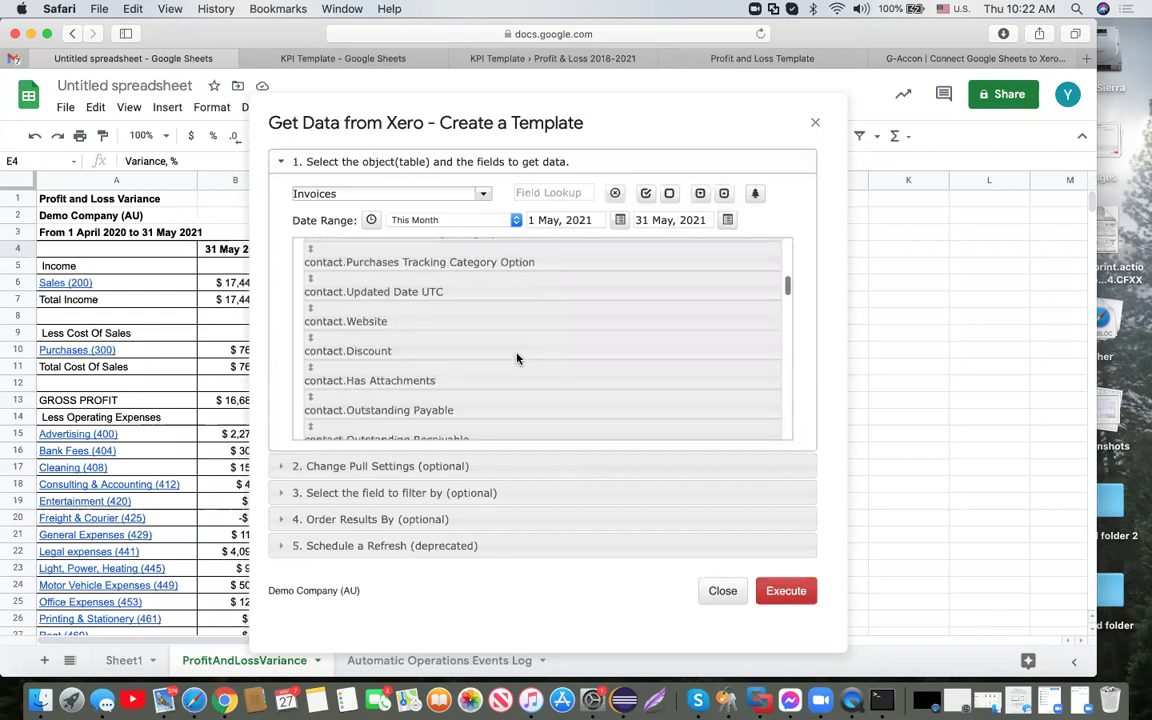
pyautogui.scroll(-8, 517, 358)
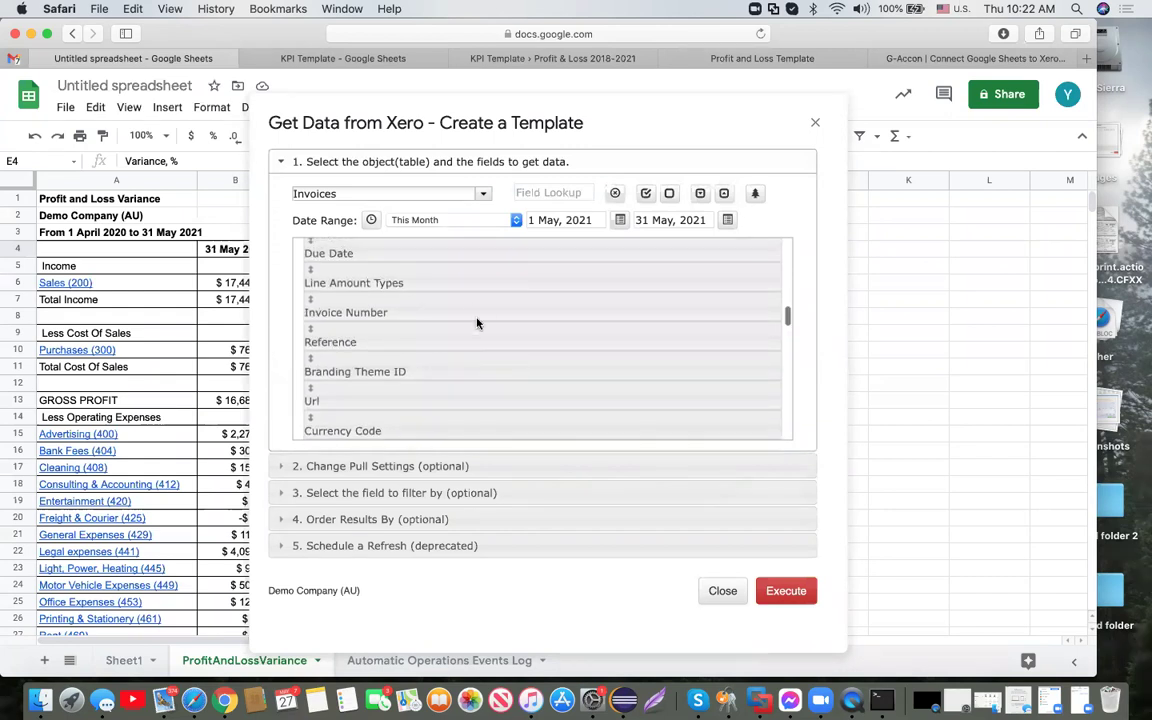
pyautogui.moveTo(476, 311); pyautogui.dragTo(424, 224)
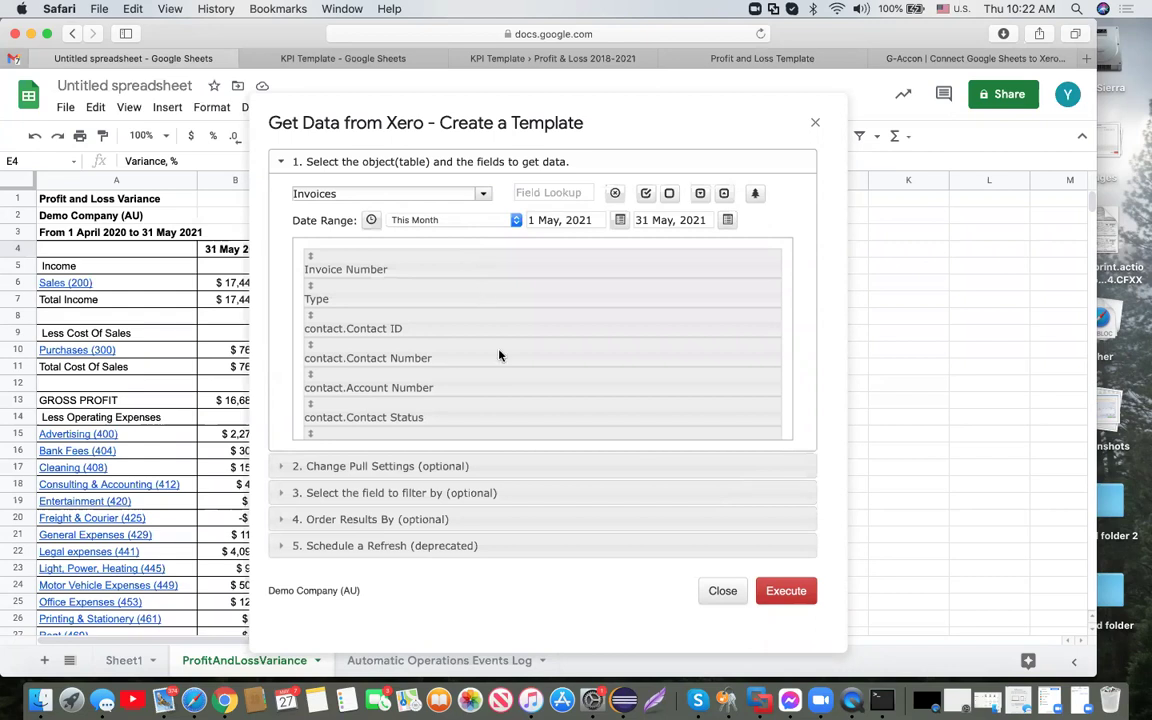
# Move the Due Date field directly after Invoice Number in the field order
pyautogui.scroll(-10, 499, 354)
pyautogui.scroll(-10, 499, 354)
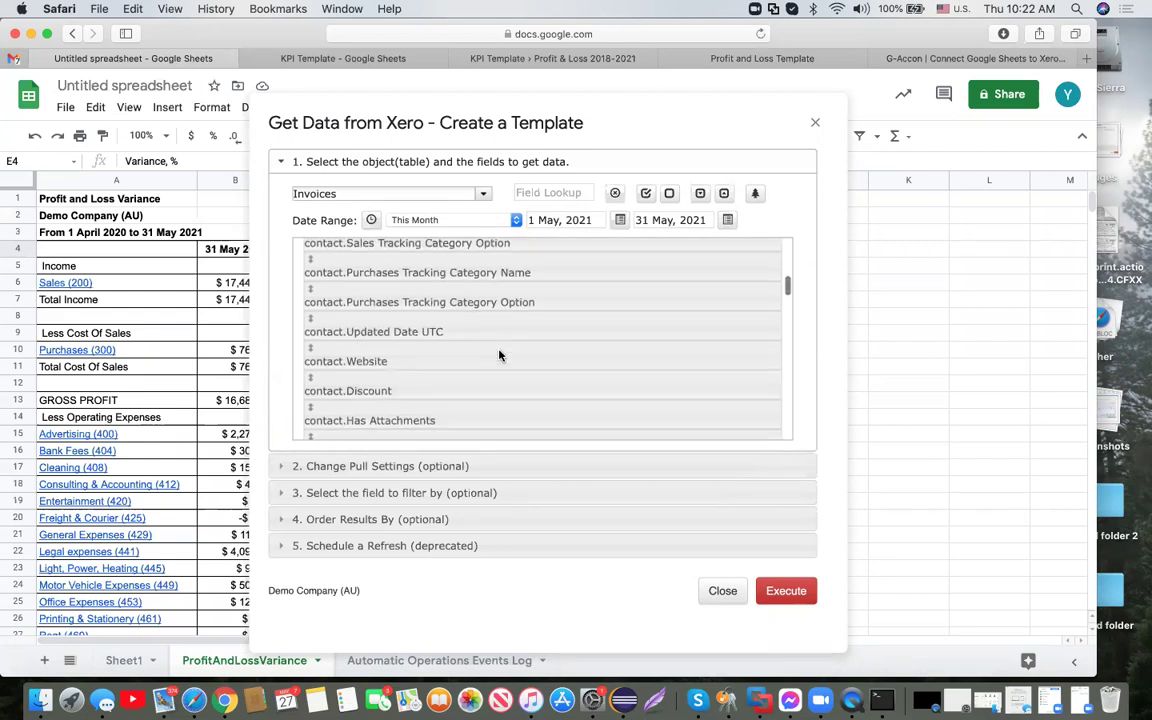
pyautogui.scroll(-10, 499, 354)
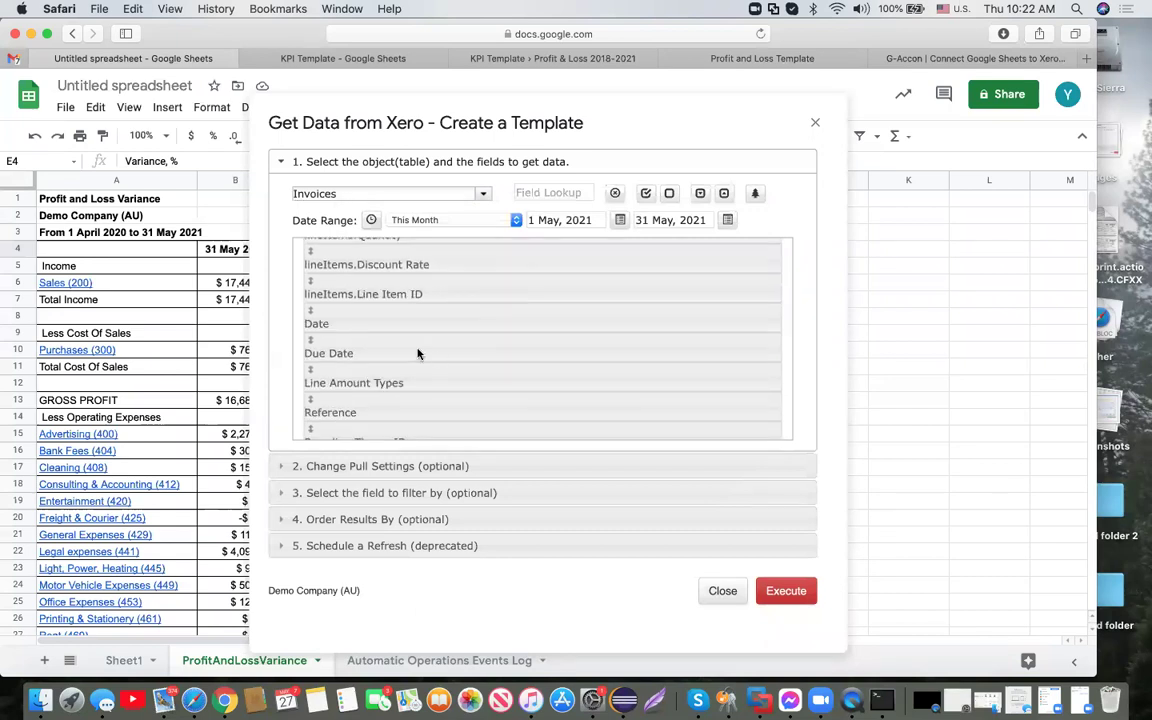
pyautogui.moveTo(416, 352); pyautogui.dragTo(416, 300)
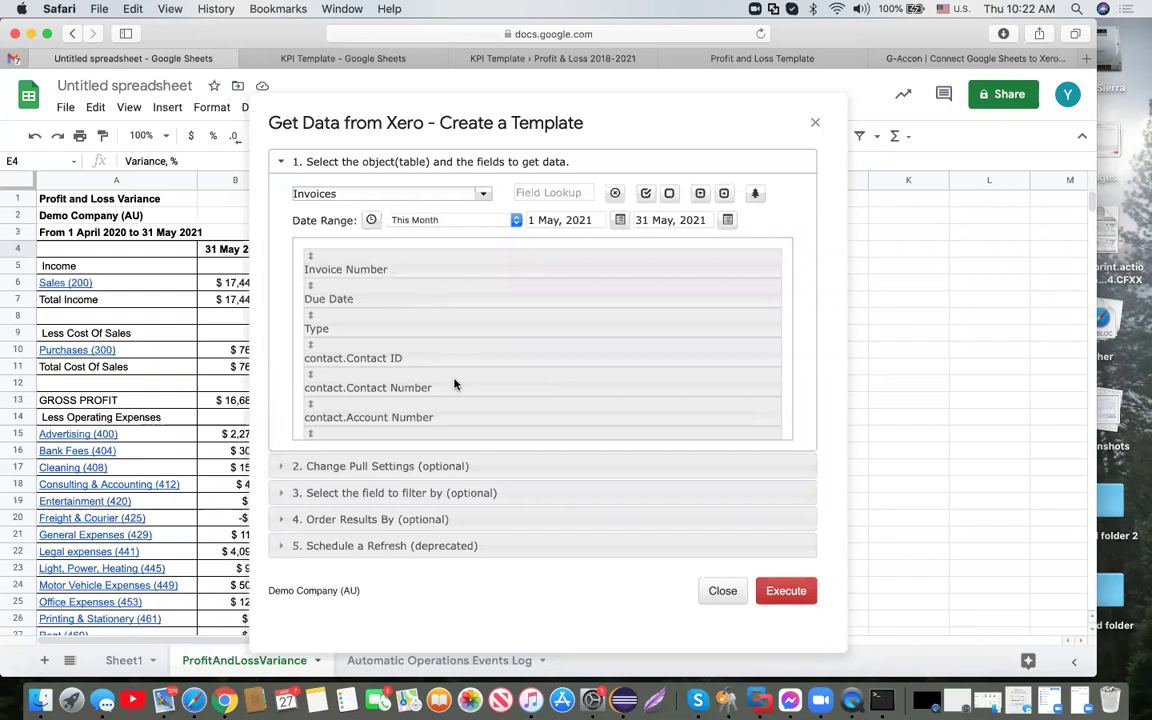
# Move the Invoice ID field to the start of the field order, ahead of Invoice Number
pyautogui.scroll(-12, 454, 384)
pyautogui.scroll(-15, 454, 384)
pyautogui.scroll(-10, 454, 384)
pyautogui.scroll(-6, 454, 384)
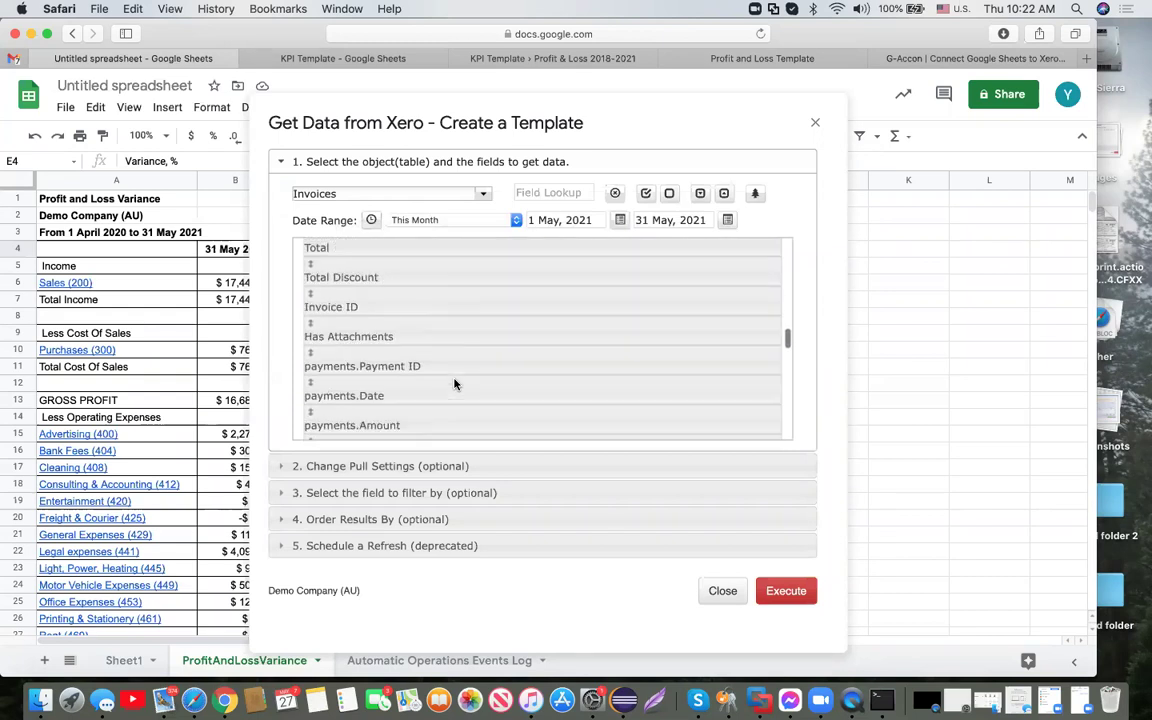
pyautogui.moveTo(399, 306); pyautogui.dragTo(398, 262)
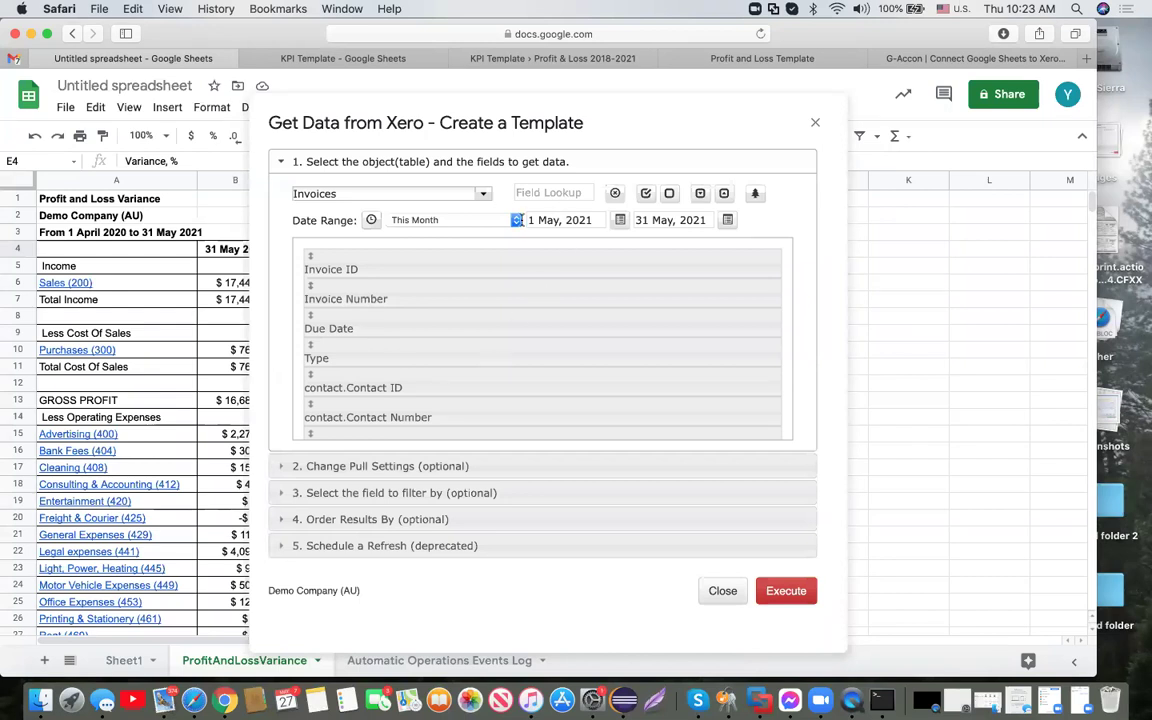
# Check the pull settings, and add a filter to the invoice template for Type equals ACCREC
pyautogui.click(421, 468)
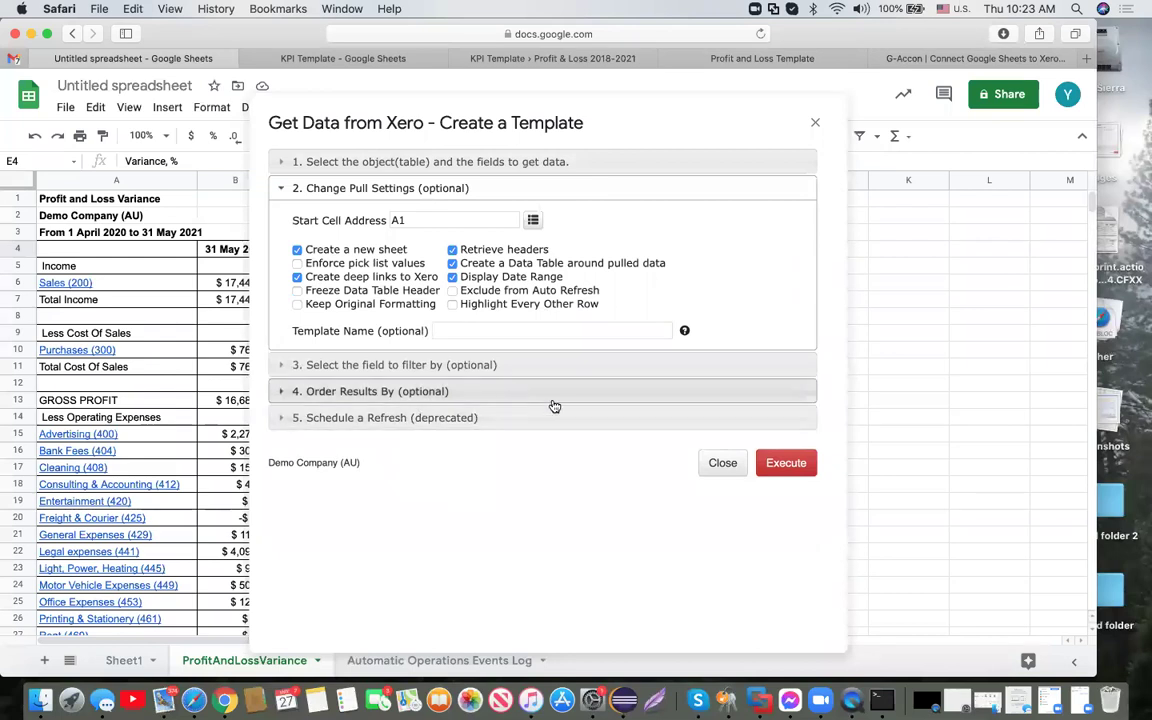
pyautogui.click(407, 366)
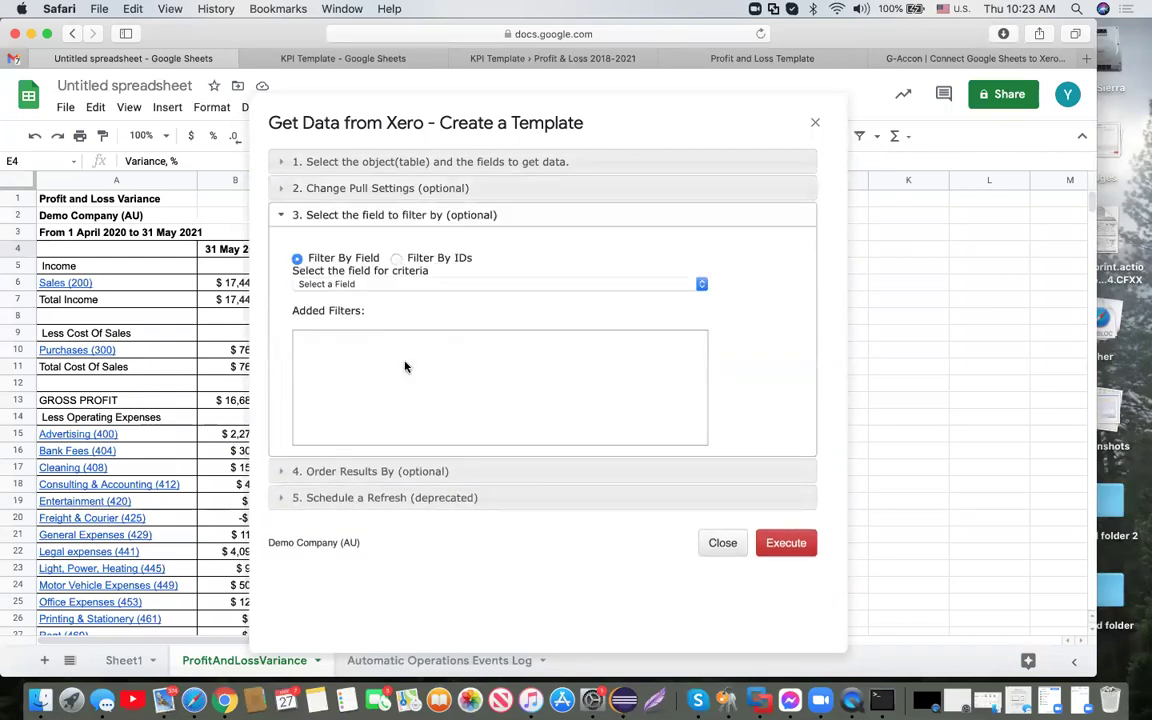
pyautogui.click(701, 284)
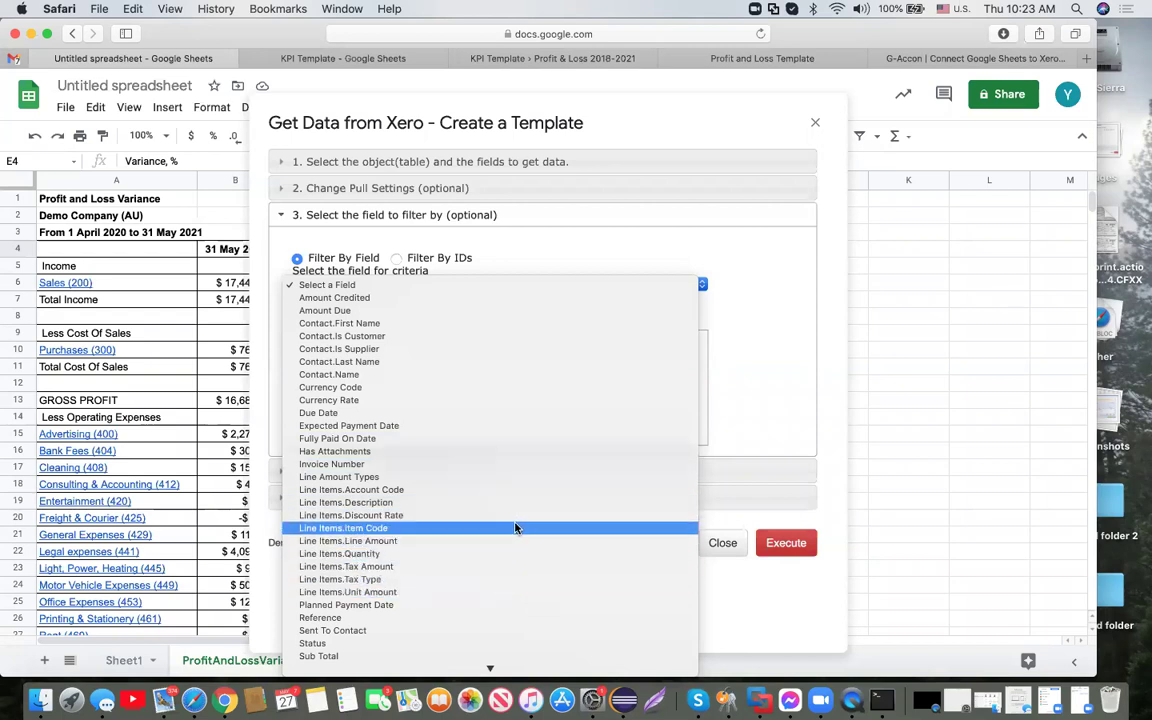
pyautogui.scroll(-3, 515, 528)
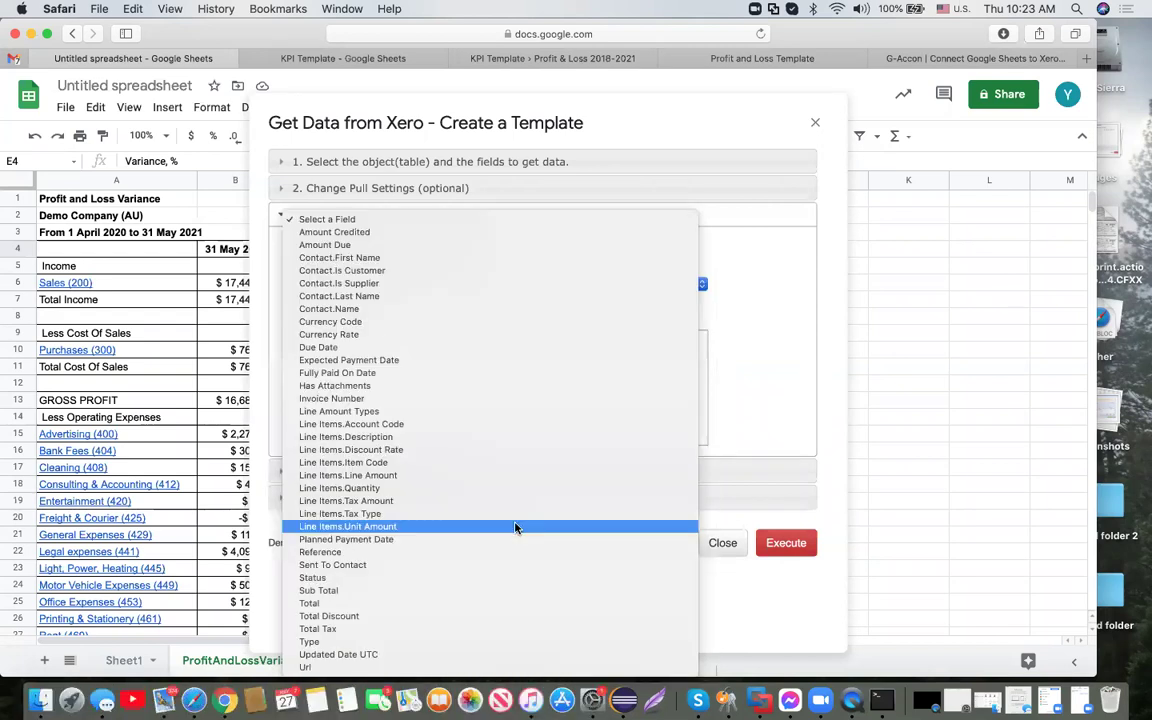
pyautogui.click(490, 643)
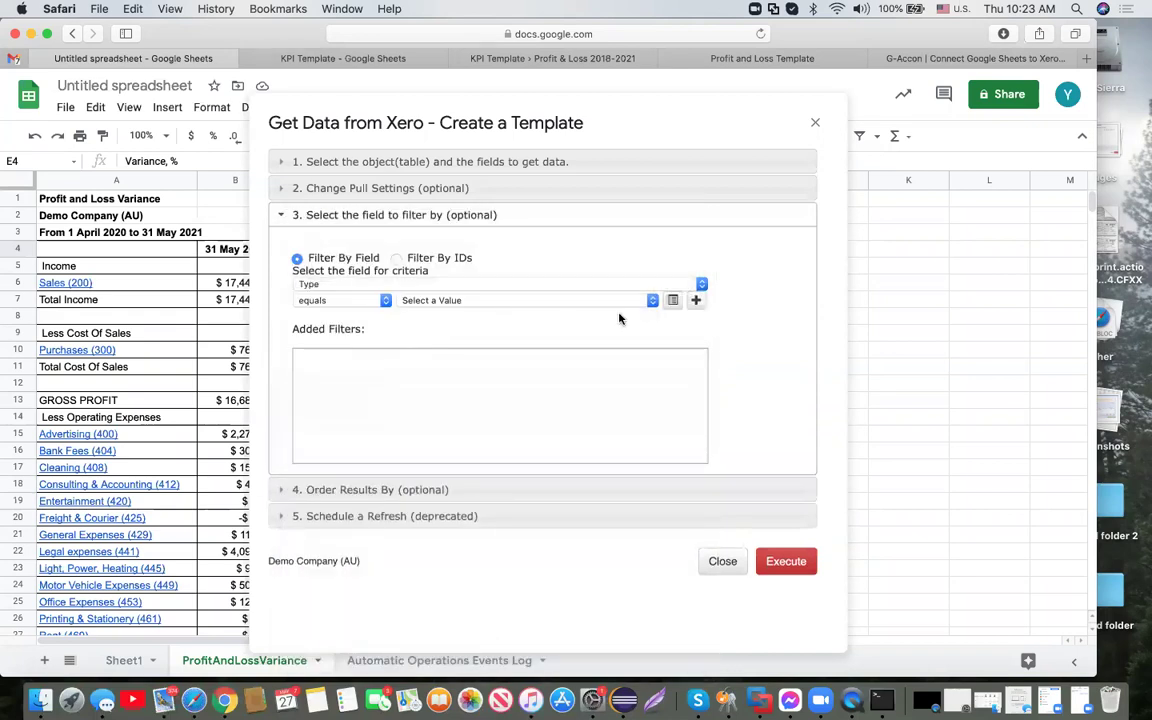
pyautogui.click(652, 301)
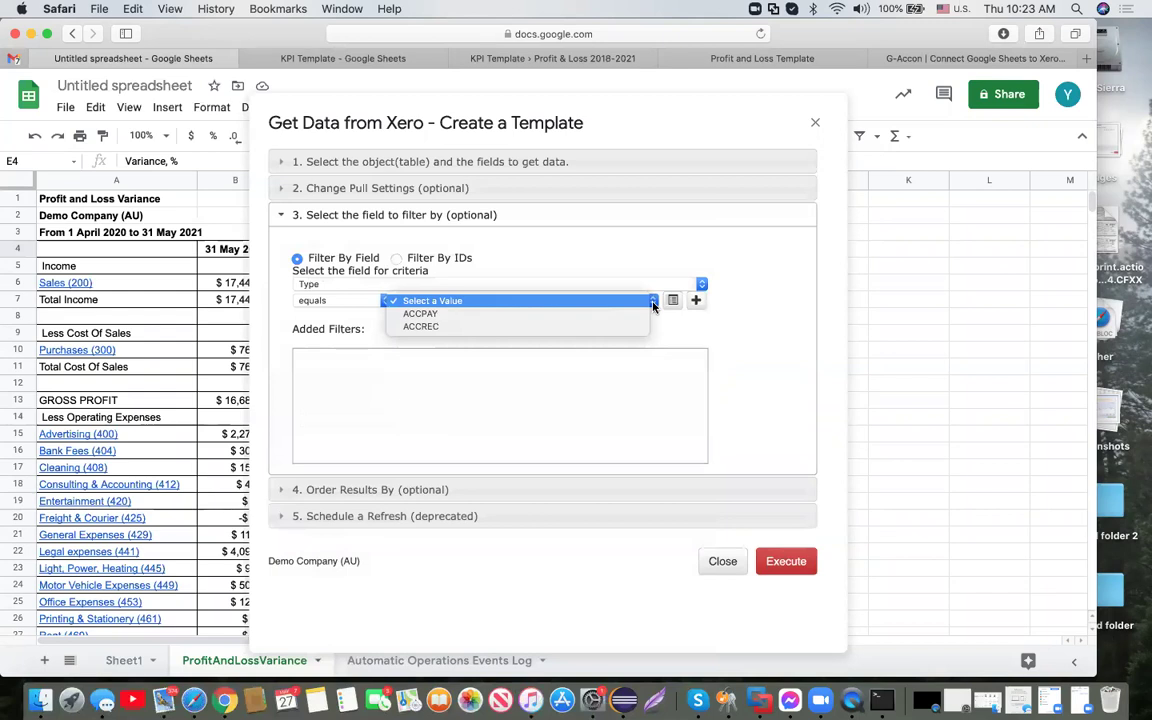
pyautogui.click(616, 328)
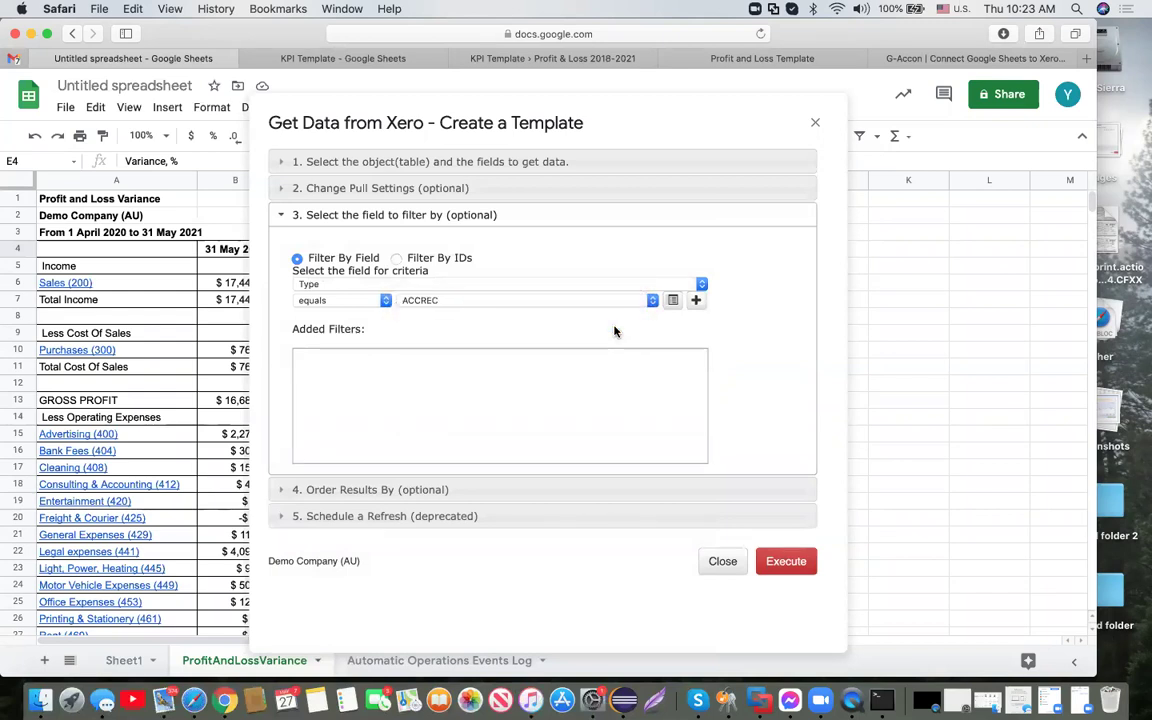
pyautogui.click(697, 301)
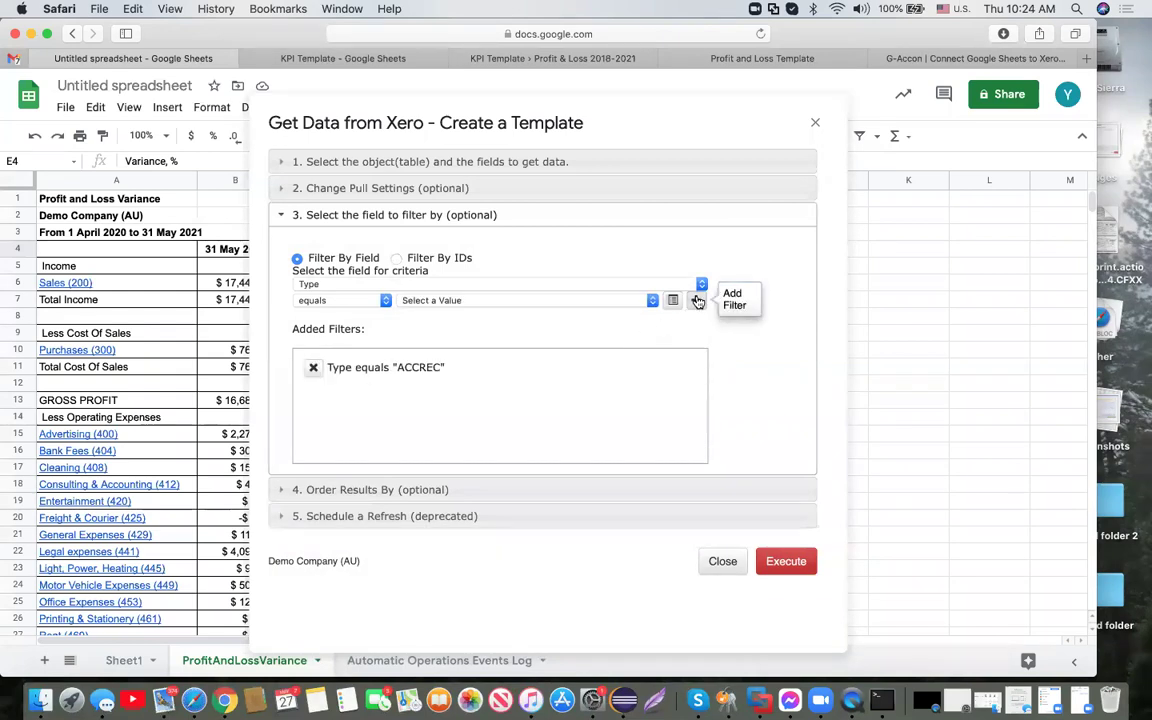
# Add a second filter requiring Line Items.Description to be not empty
pyautogui.click(701, 285)
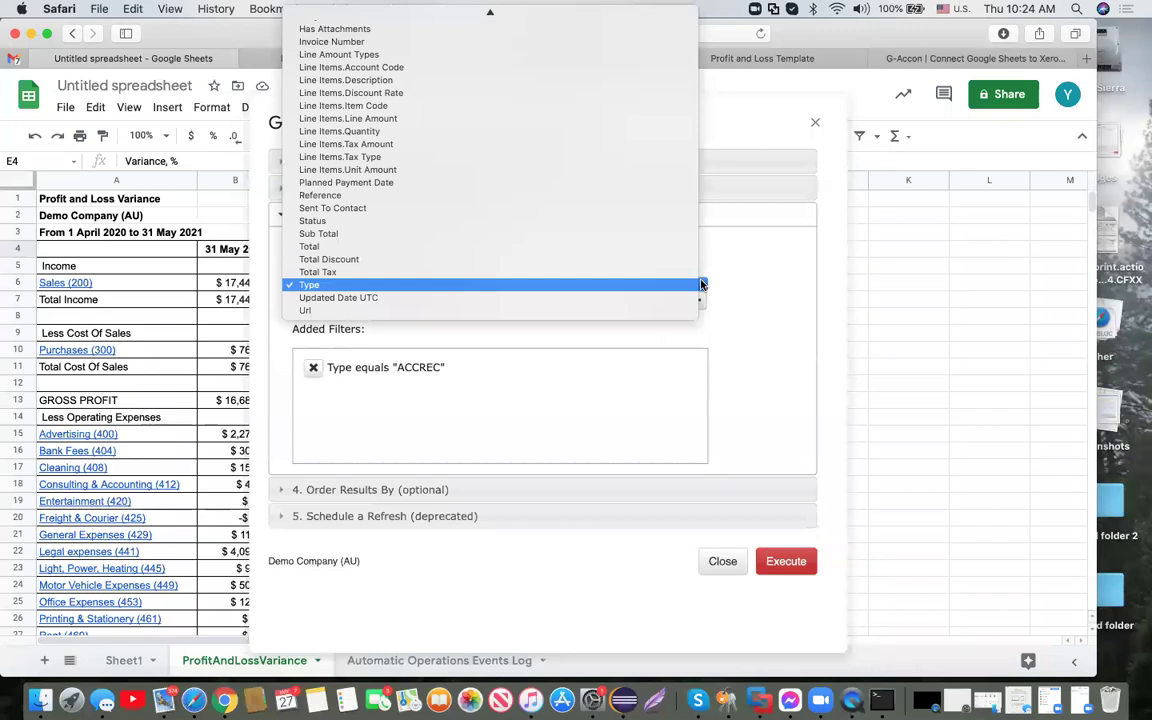
pyautogui.click(542, 81)
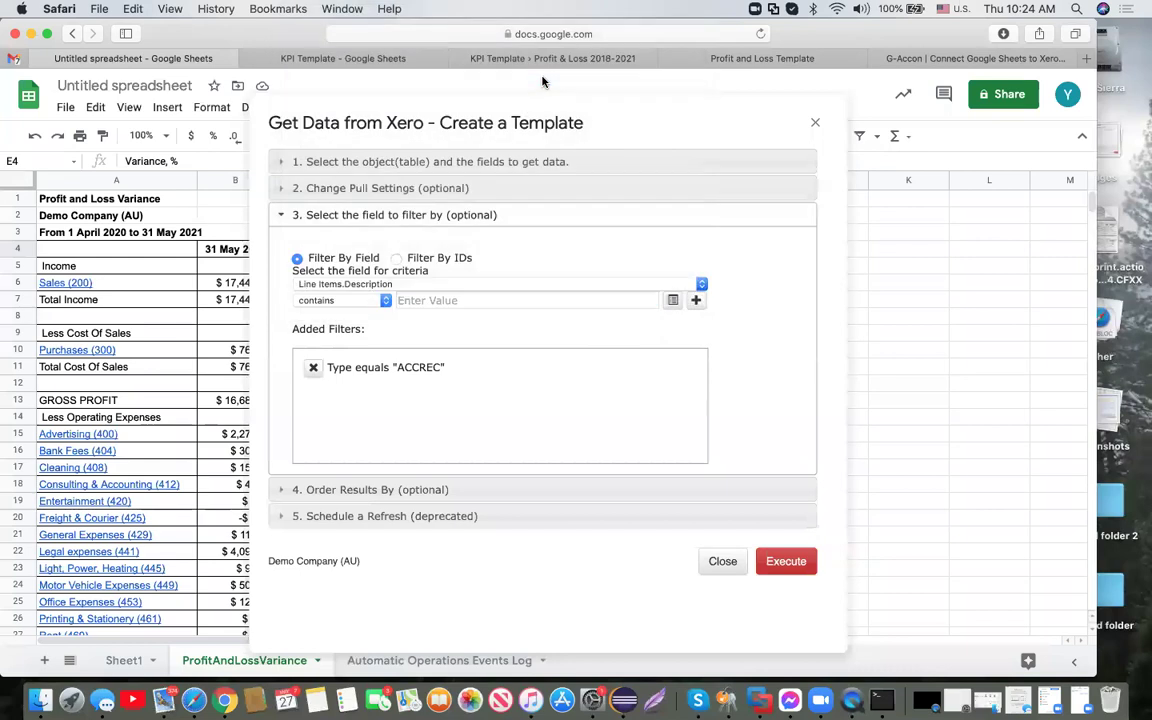
pyautogui.click(387, 302)
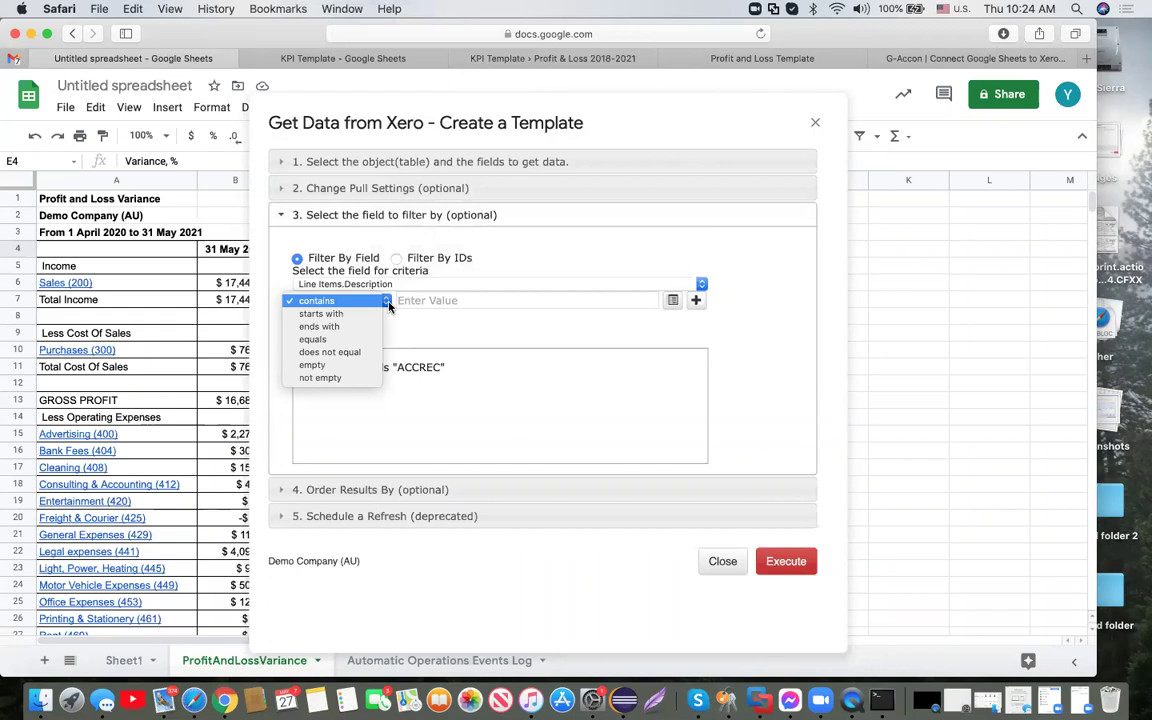
pyautogui.click(362, 379)
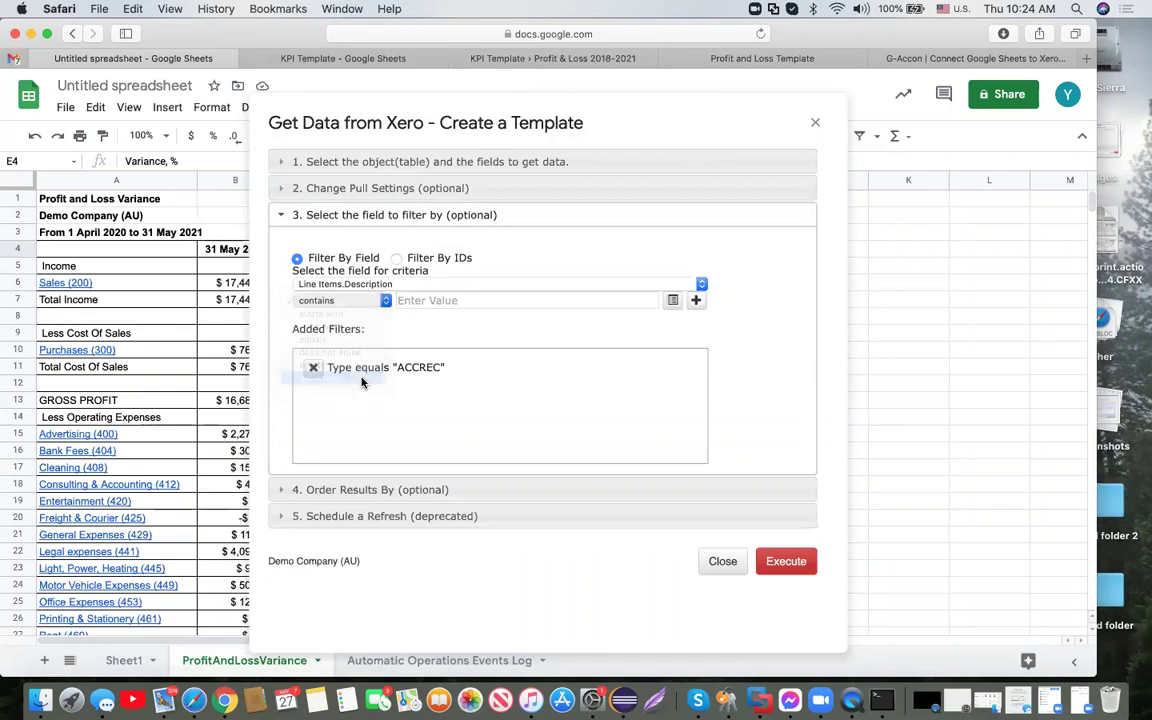
pyautogui.click(433, 301)
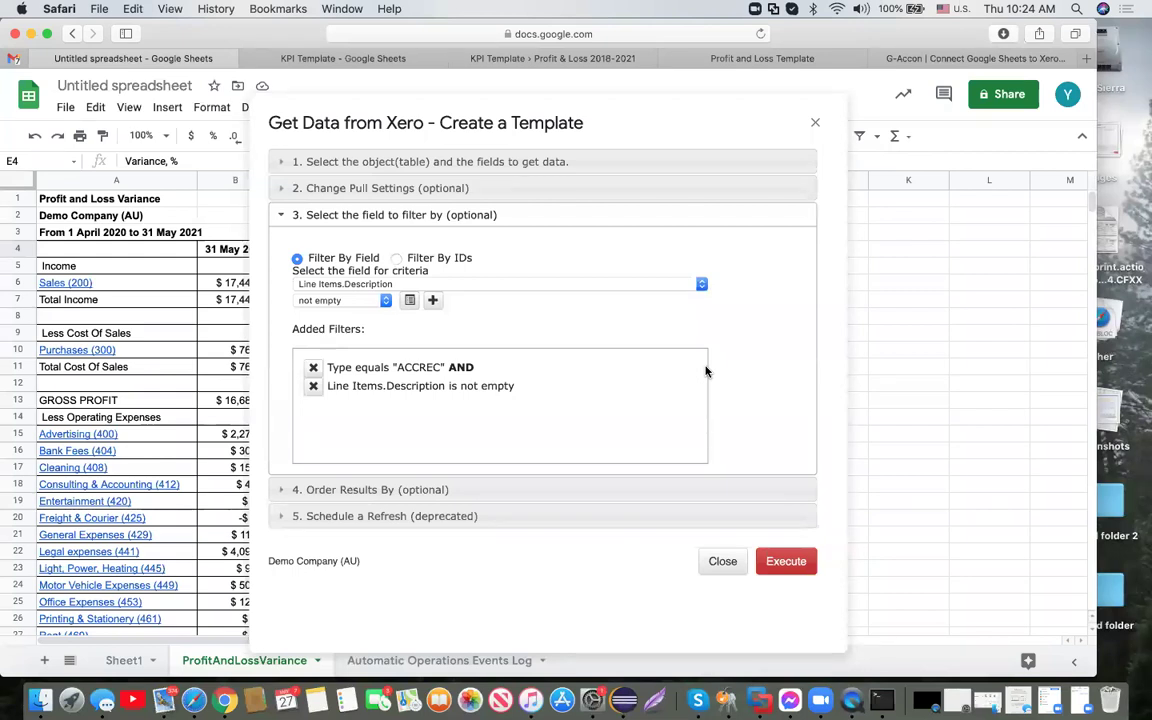
# Execute the invoice template, and widen the Invoice ID and Contact.contact ID columns in the resulting sheet
pyautogui.click(786, 563)
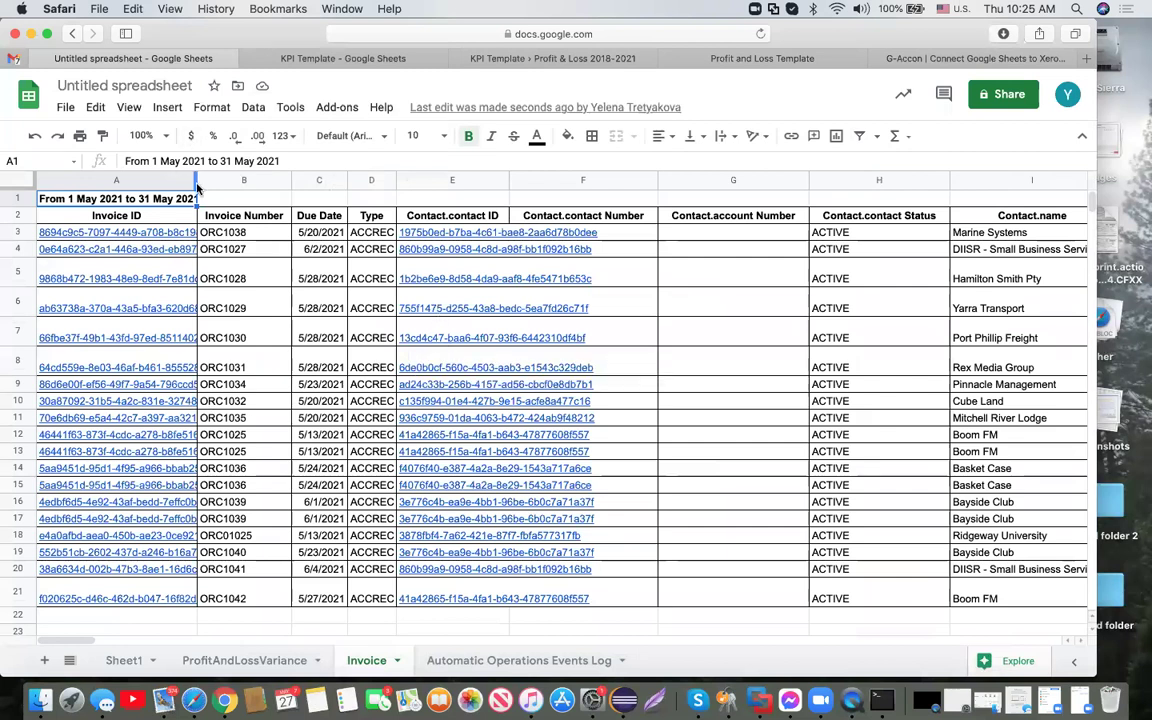
pyautogui.moveTo(197, 179); pyautogui.dragTo(226, 179)
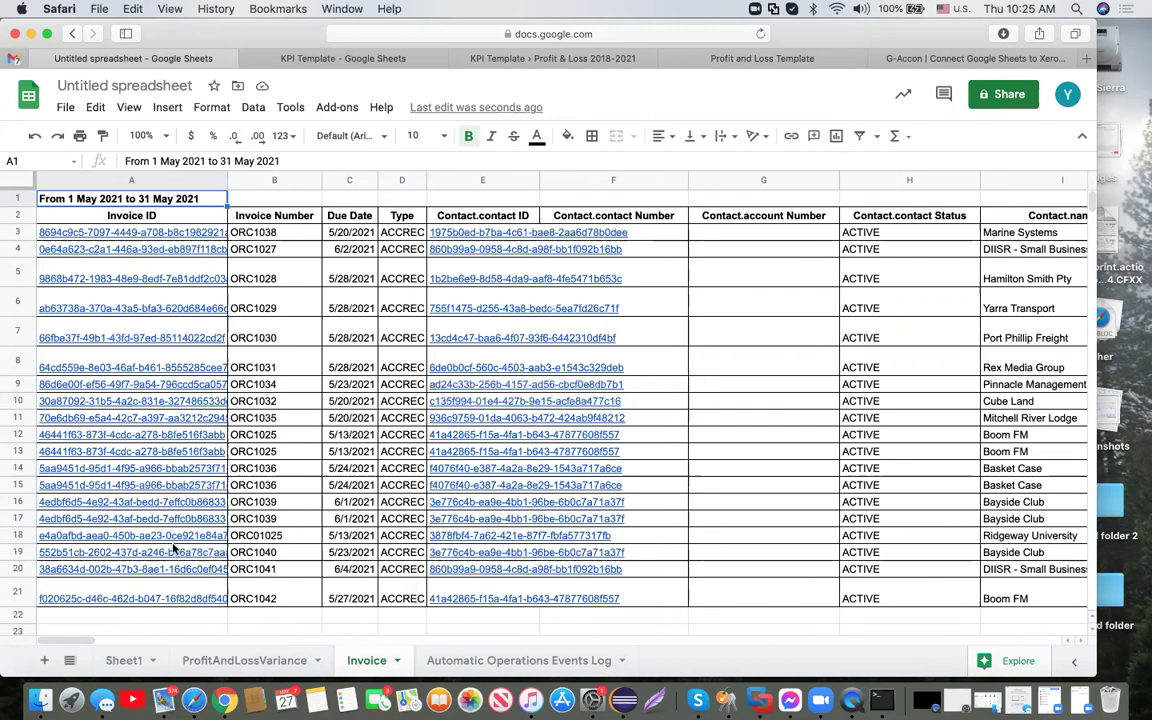
pyautogui.moveTo(539, 180); pyautogui.dragTo(650, 180)
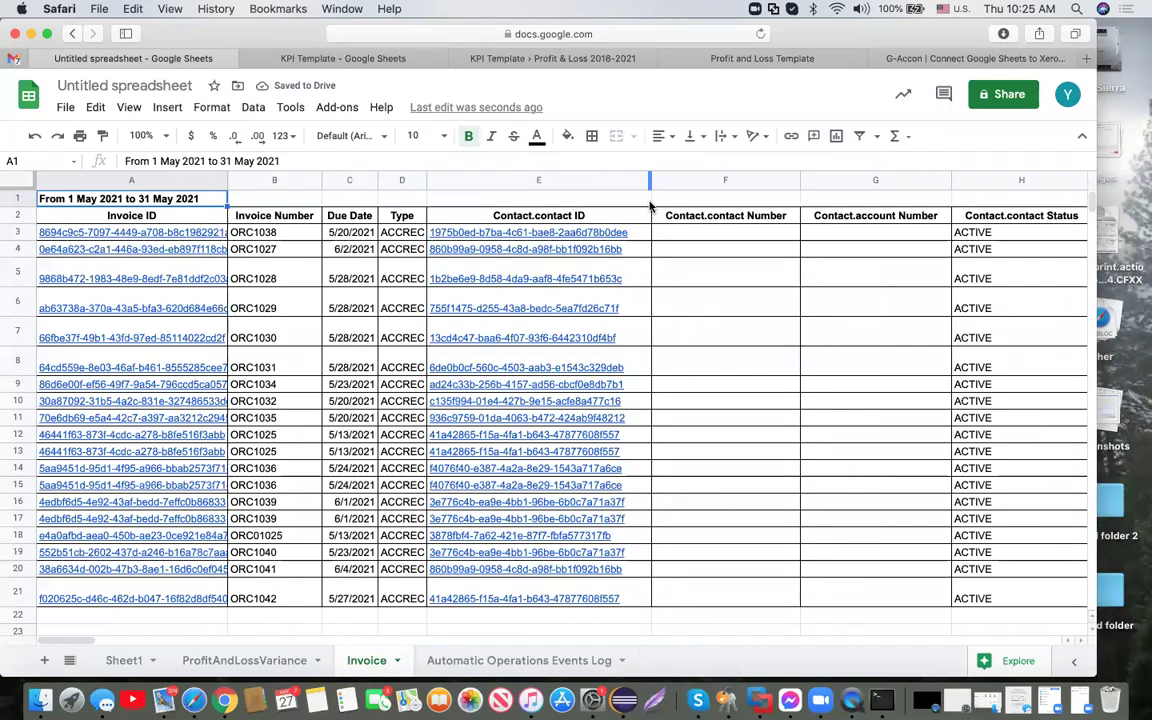
# Select all invoice IDs in cells A3:A21 of the Invoice sheet
pyautogui.click(203, 232)
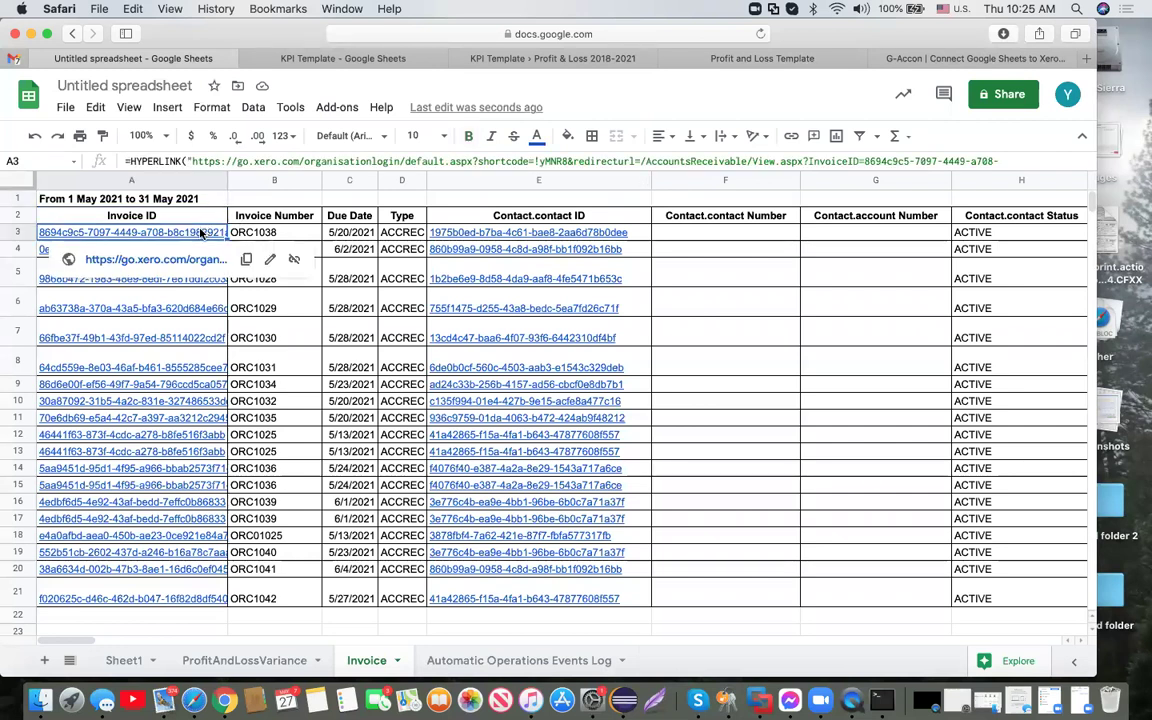
pyautogui.keyDown('shift'); pyautogui.click(190, 600); pyautogui.keyUp('shift')
pyautogui.moveTo(190, 602)
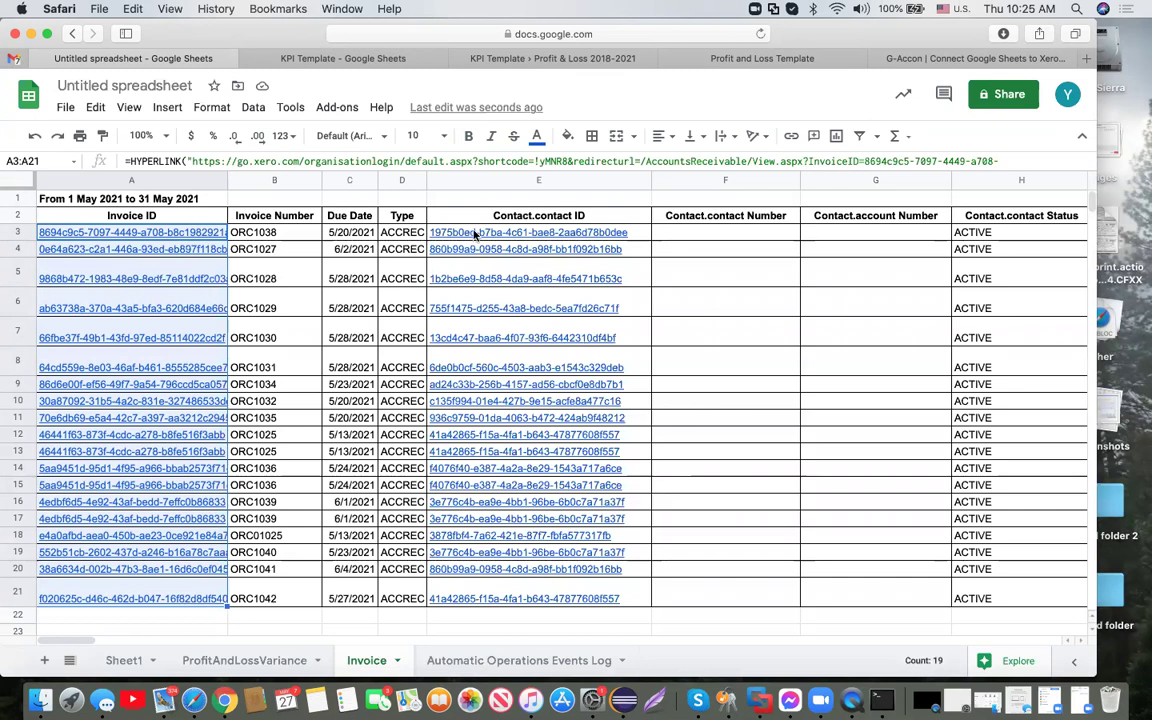
# Start a new accounting report template on the Attachments table and select all of its fields
pyautogui.click(336, 107)
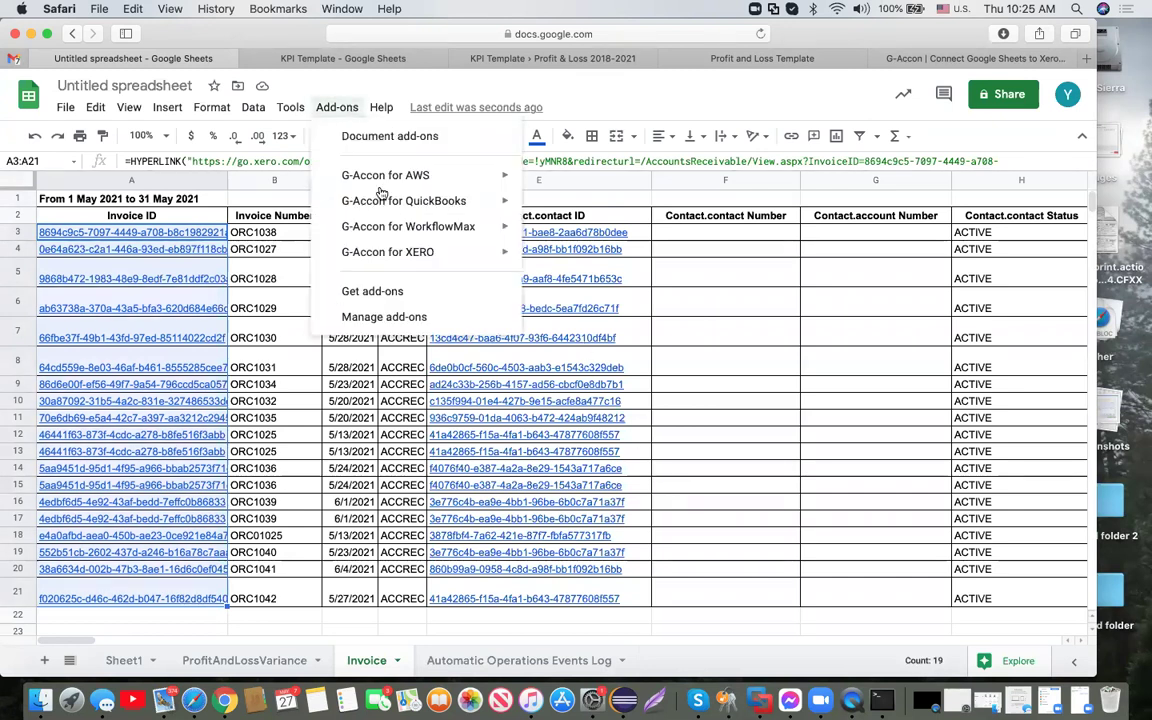
pyautogui.moveTo(419, 251)
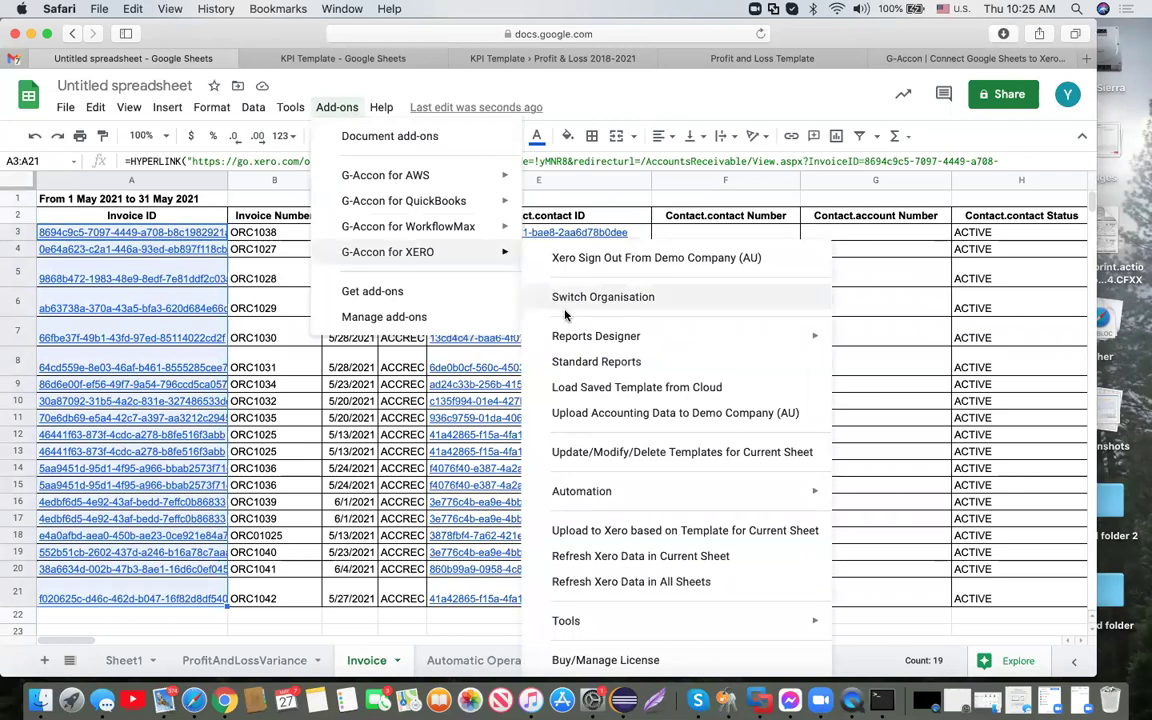
pyautogui.moveTo(578, 342)
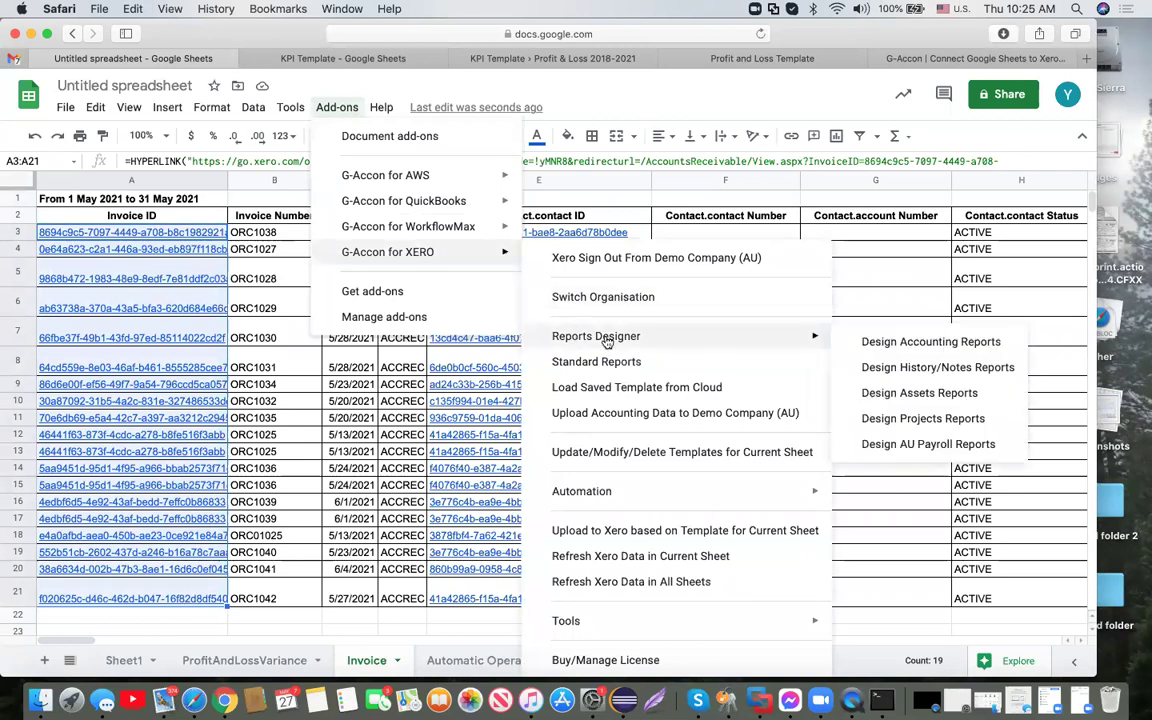
pyautogui.click(890, 343)
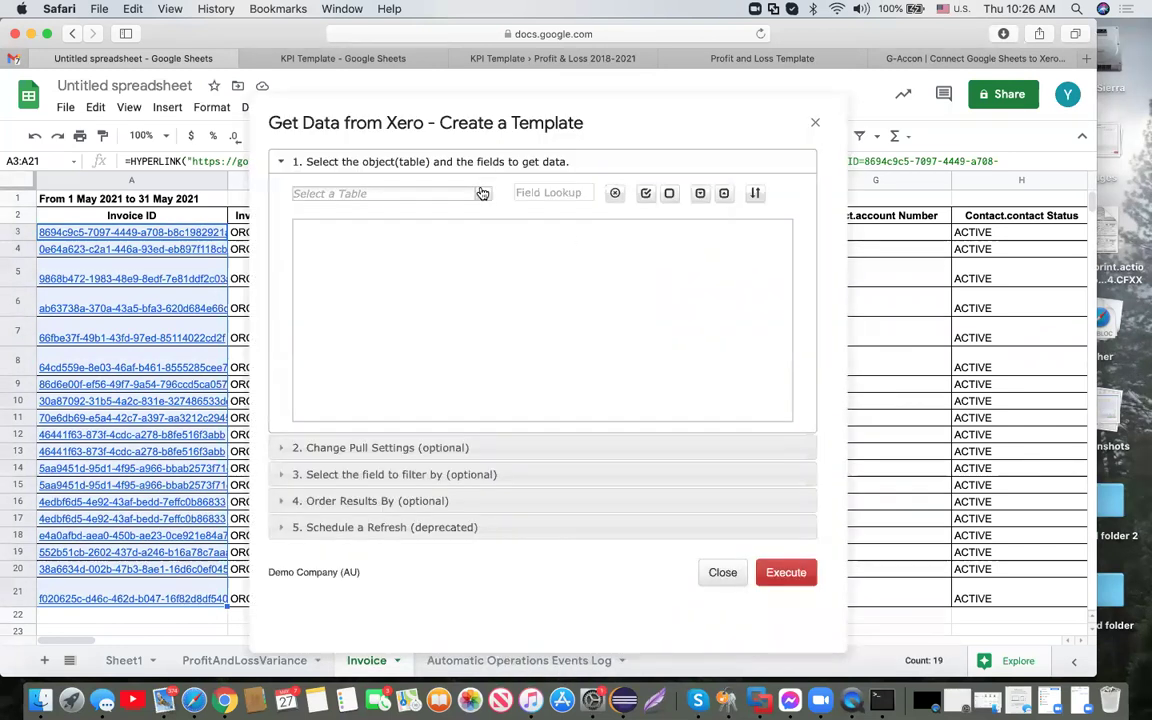
pyautogui.click(390, 194)
pyautogui.click(374, 245)
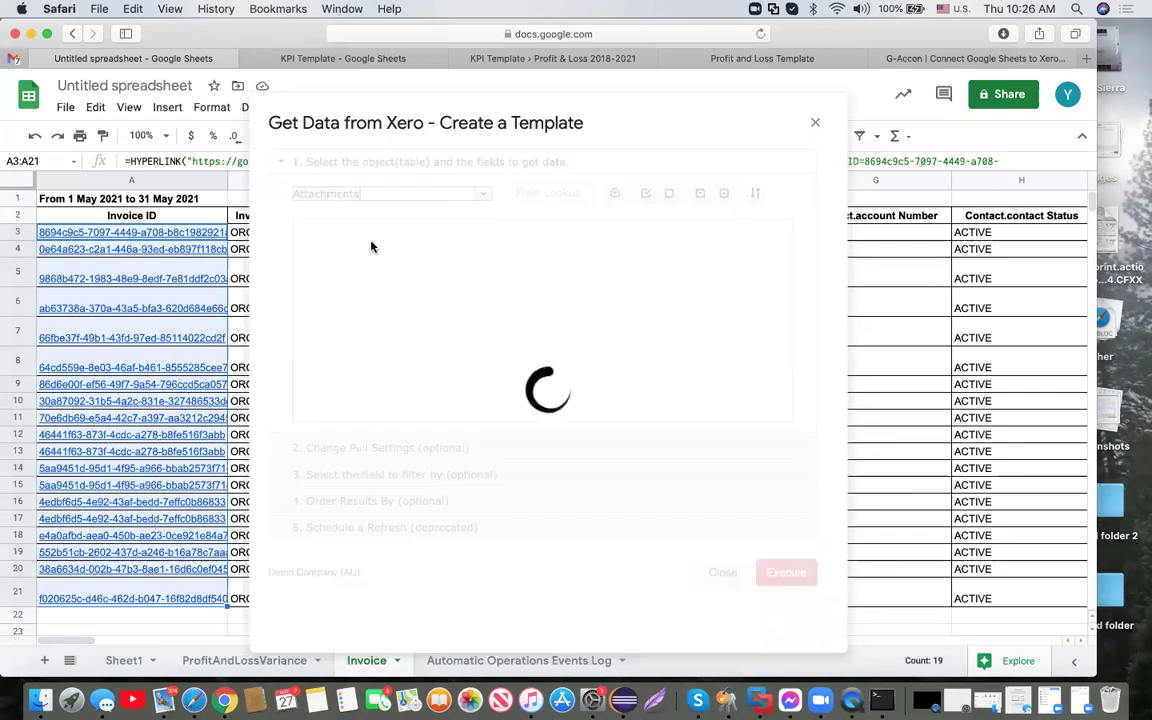
pyautogui.click(647, 194)
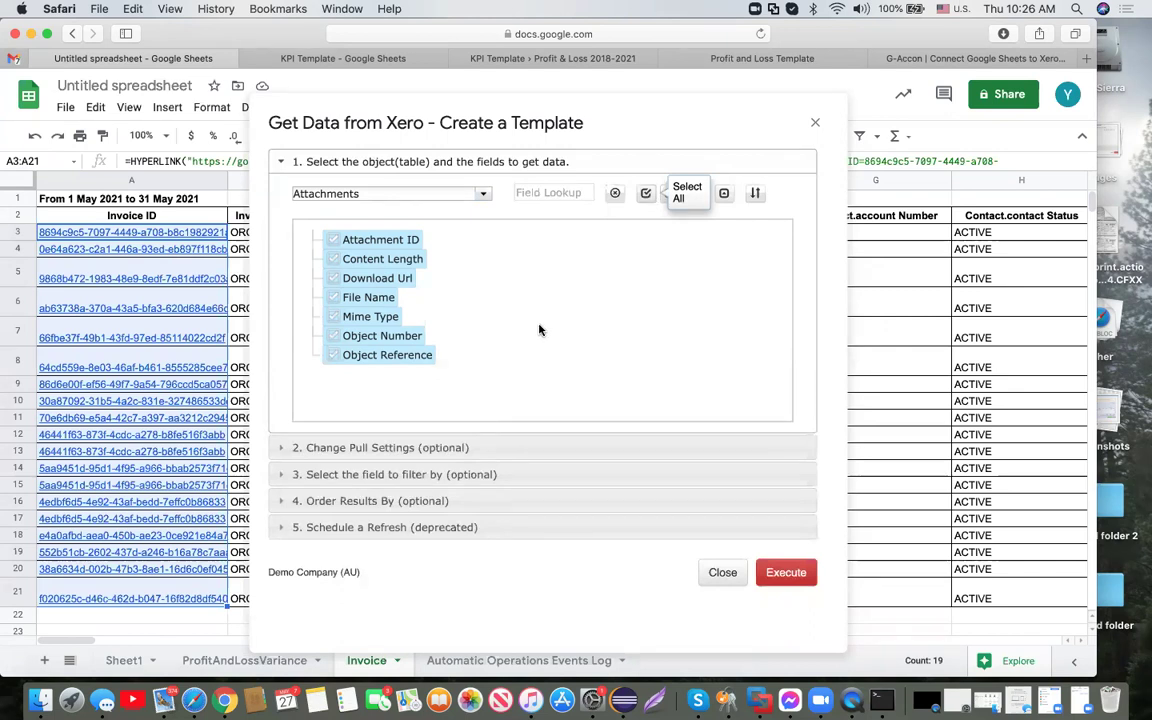
# Set the attachment template's pull settings to start at cell A27 without creating a new sheet
pyautogui.click(400, 446)
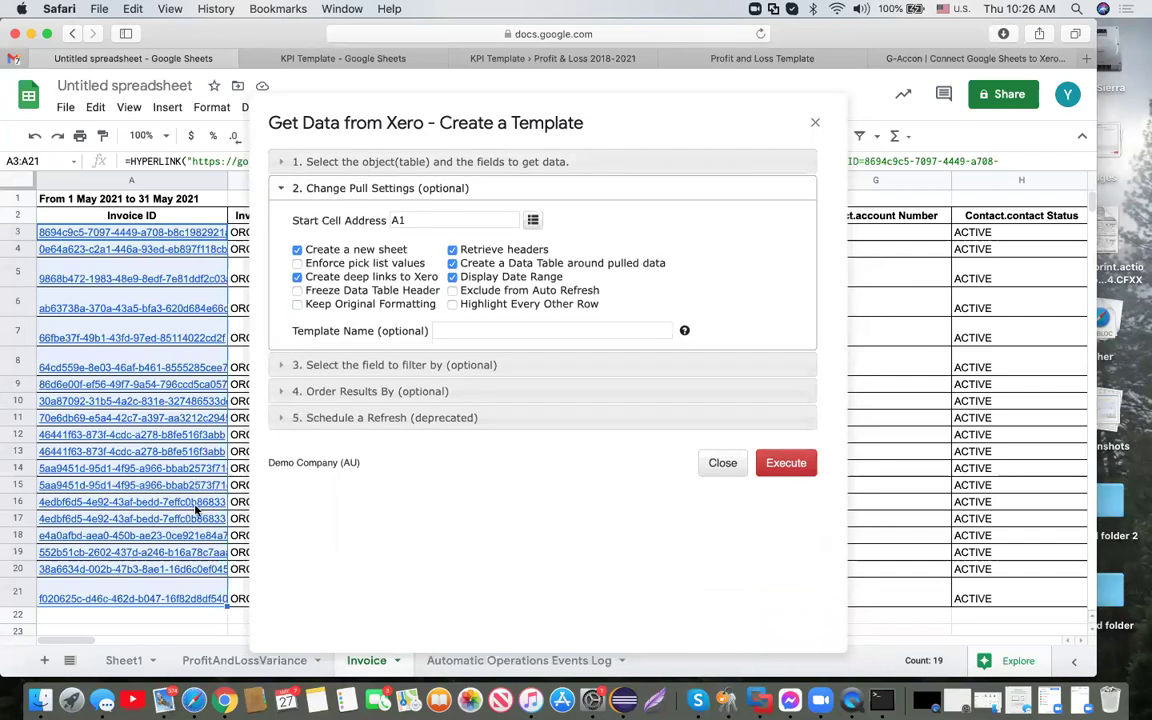
pyautogui.scroll(-5, 175, 453)
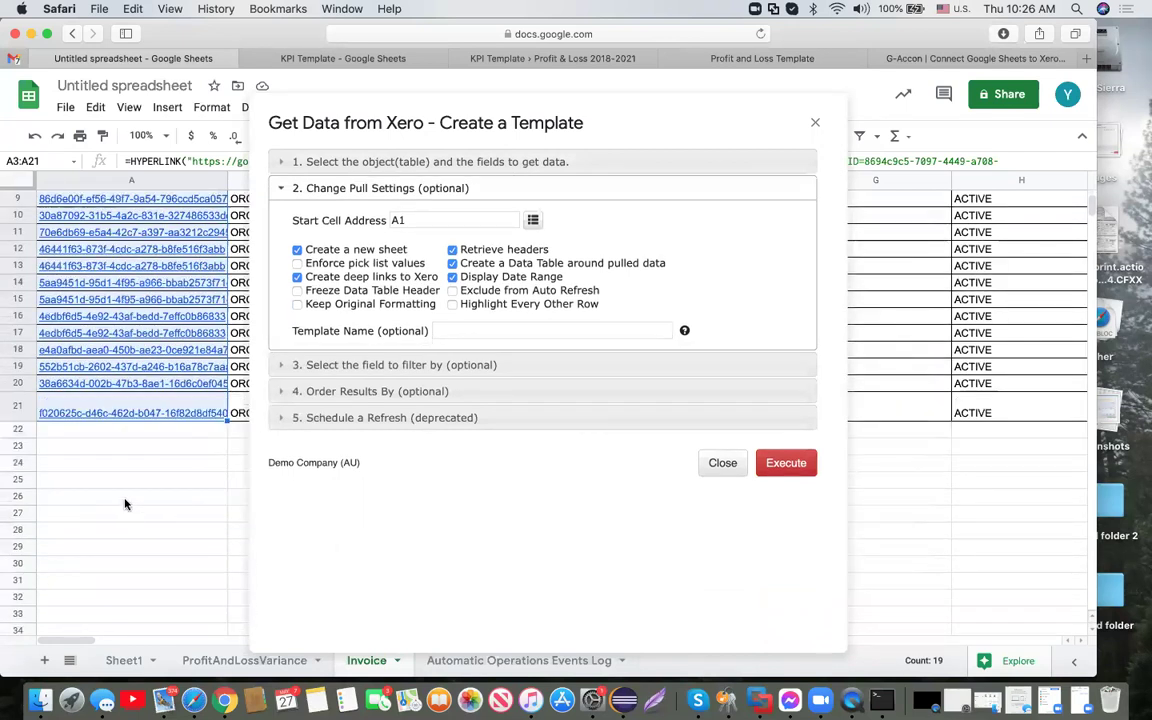
pyautogui.click(297, 250)
pyautogui.write('27')
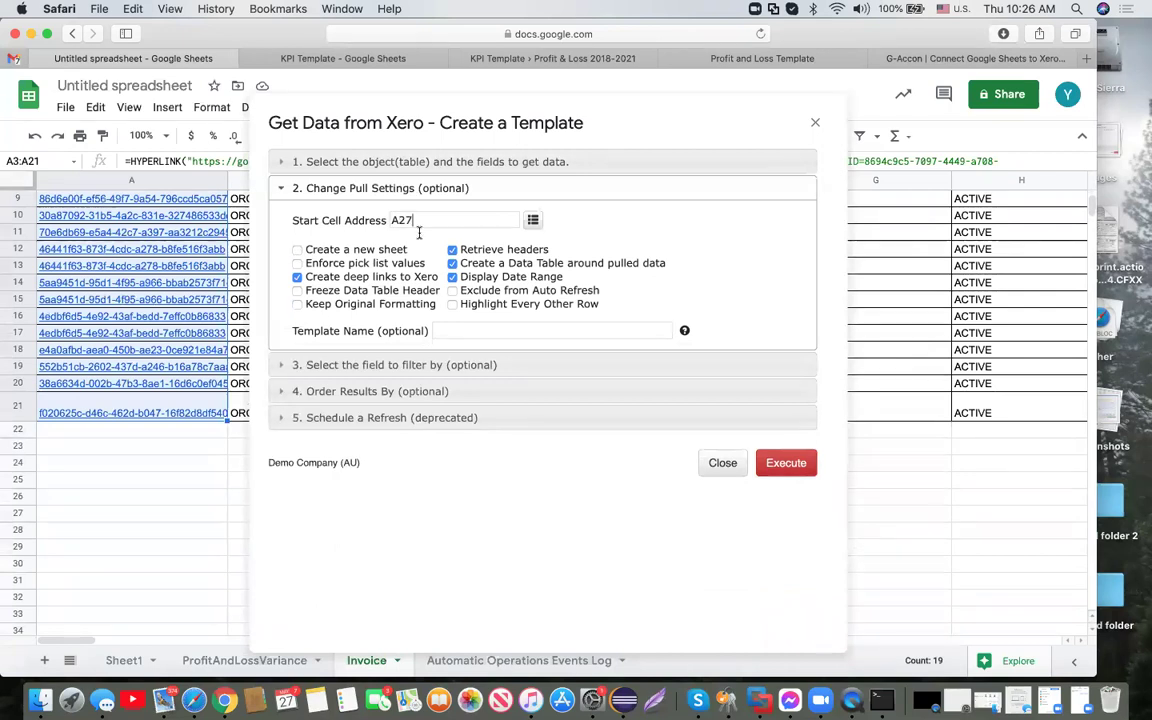
# Filter the attachment template by the IDs in 'Invoice'!A3:A21 and execute it
pyautogui.click(411, 365)
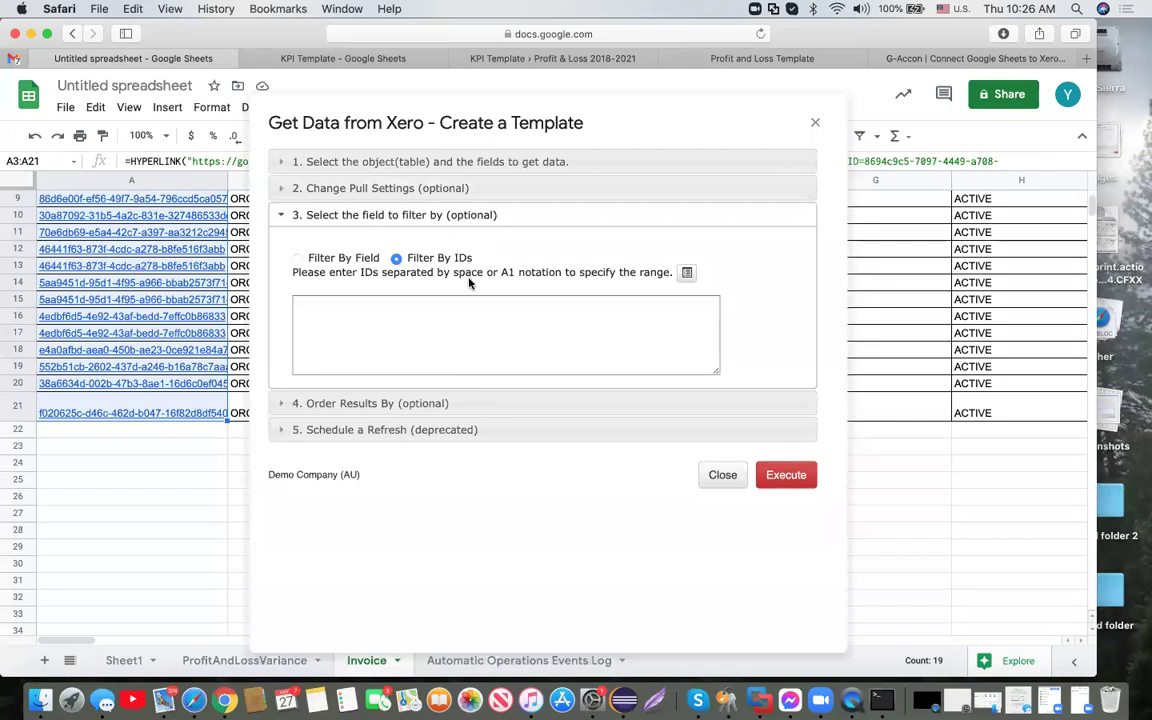
pyautogui.click(688, 274)
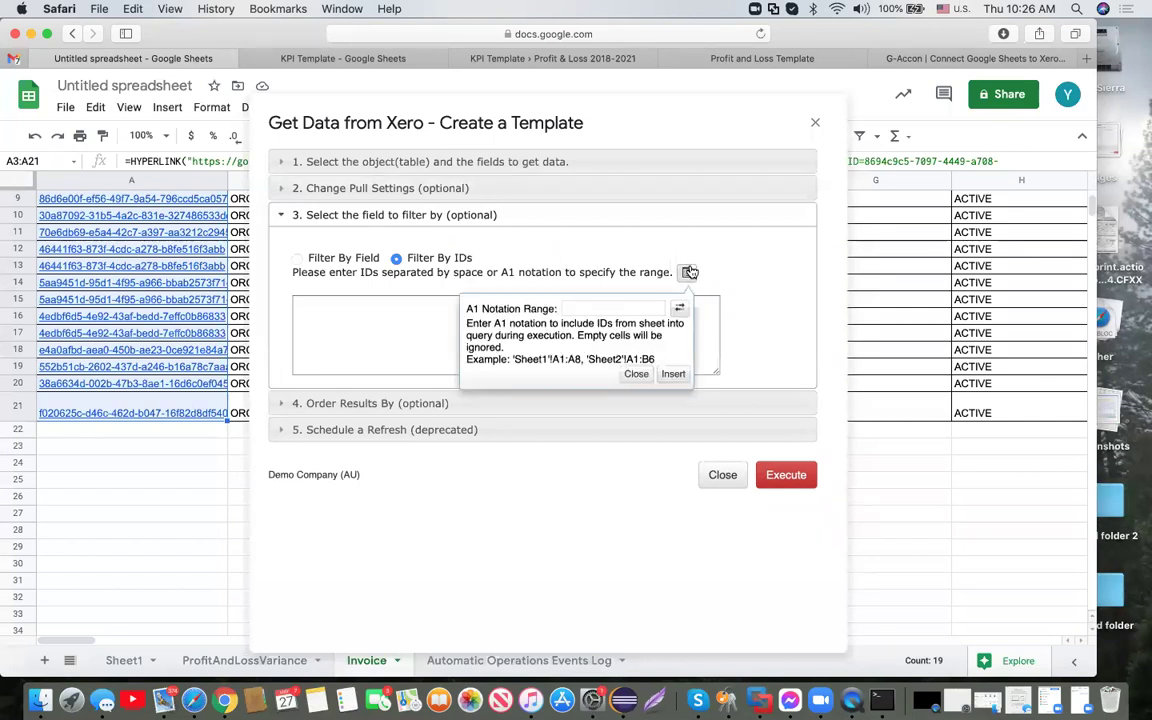
pyautogui.click(681, 309)
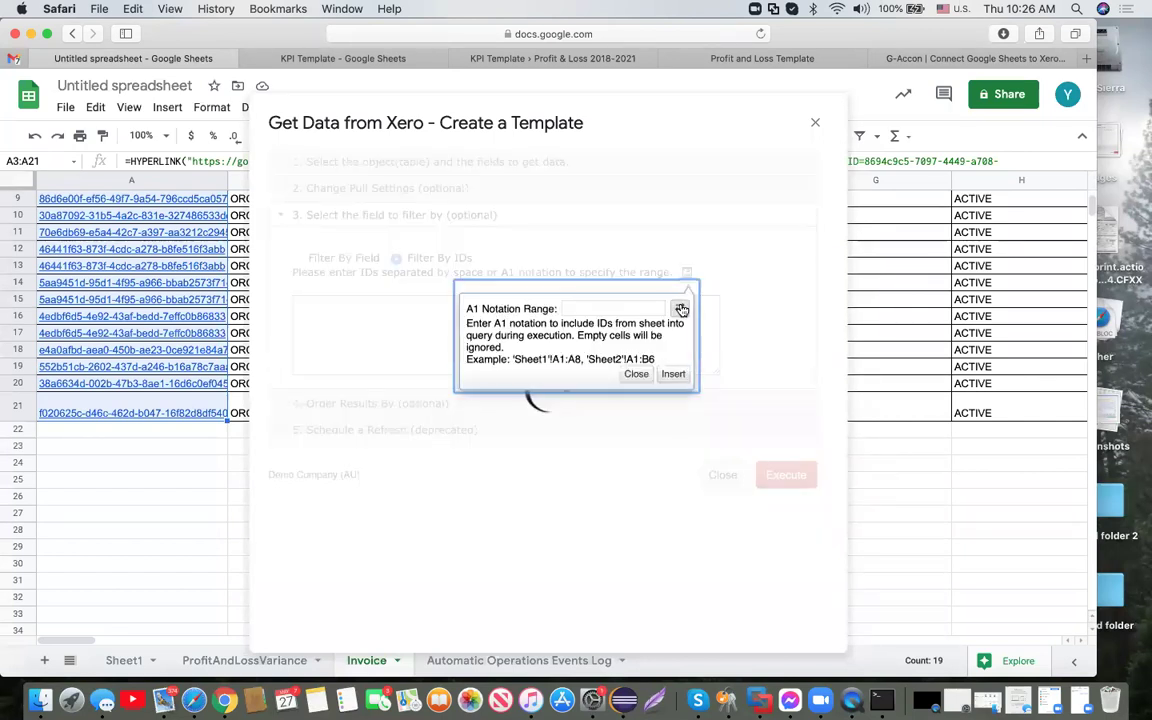
pyautogui.click(673, 374)
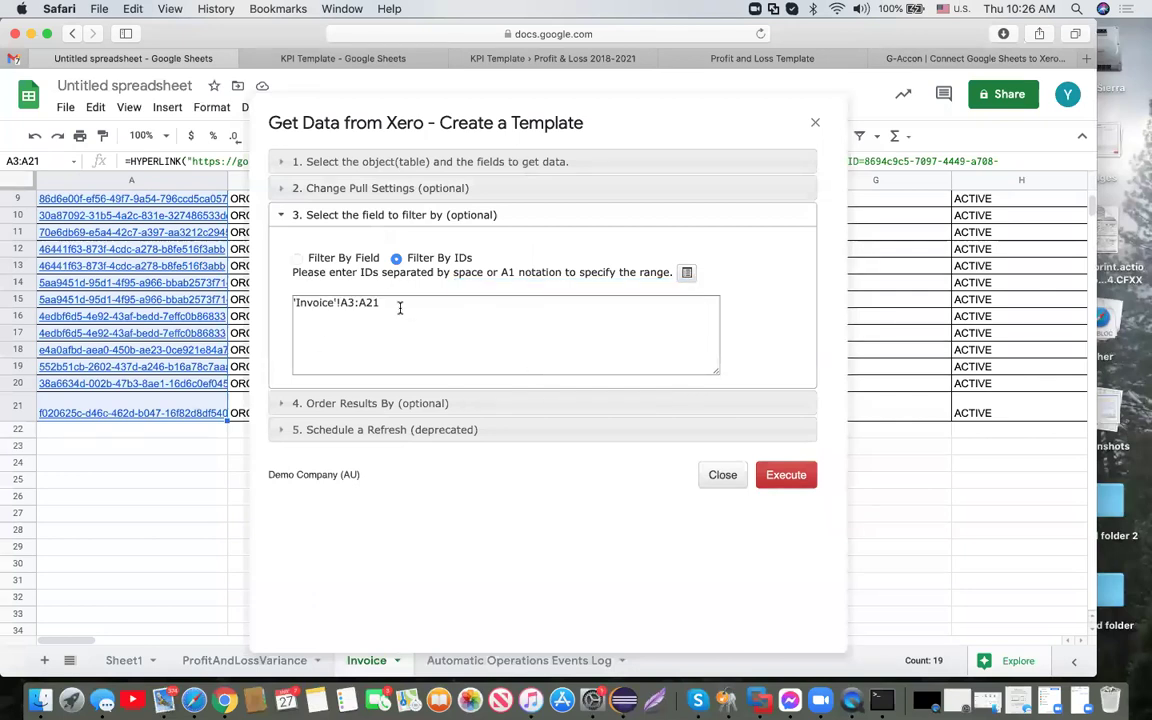
pyautogui.click(788, 478)
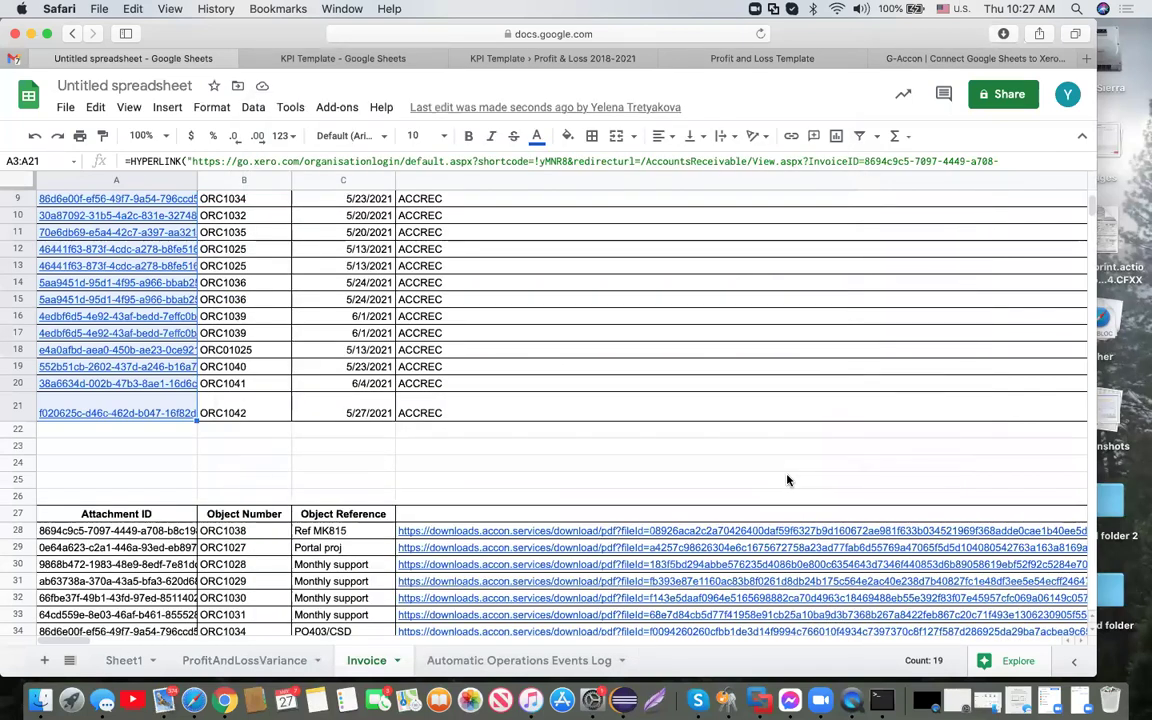
# Open the download link in row 28 to view the invoice PDF, and return to the spreadsheet
pyautogui.scroll(-5, 787, 479)
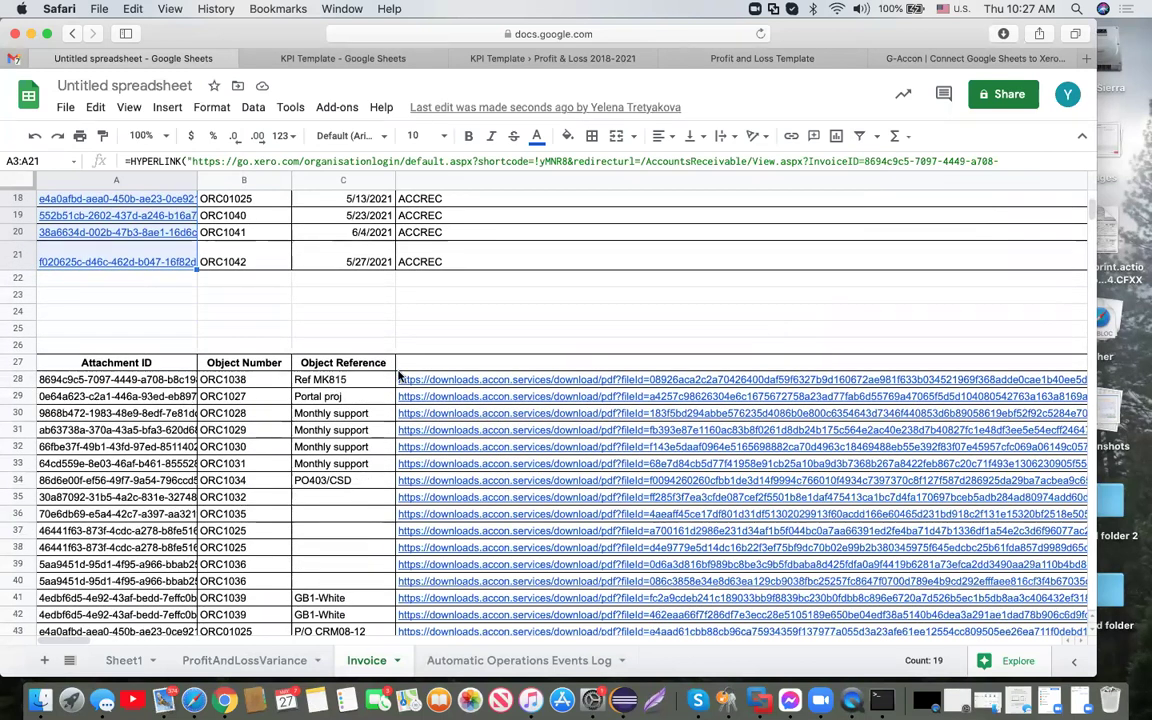
pyautogui.moveTo(463, 380)
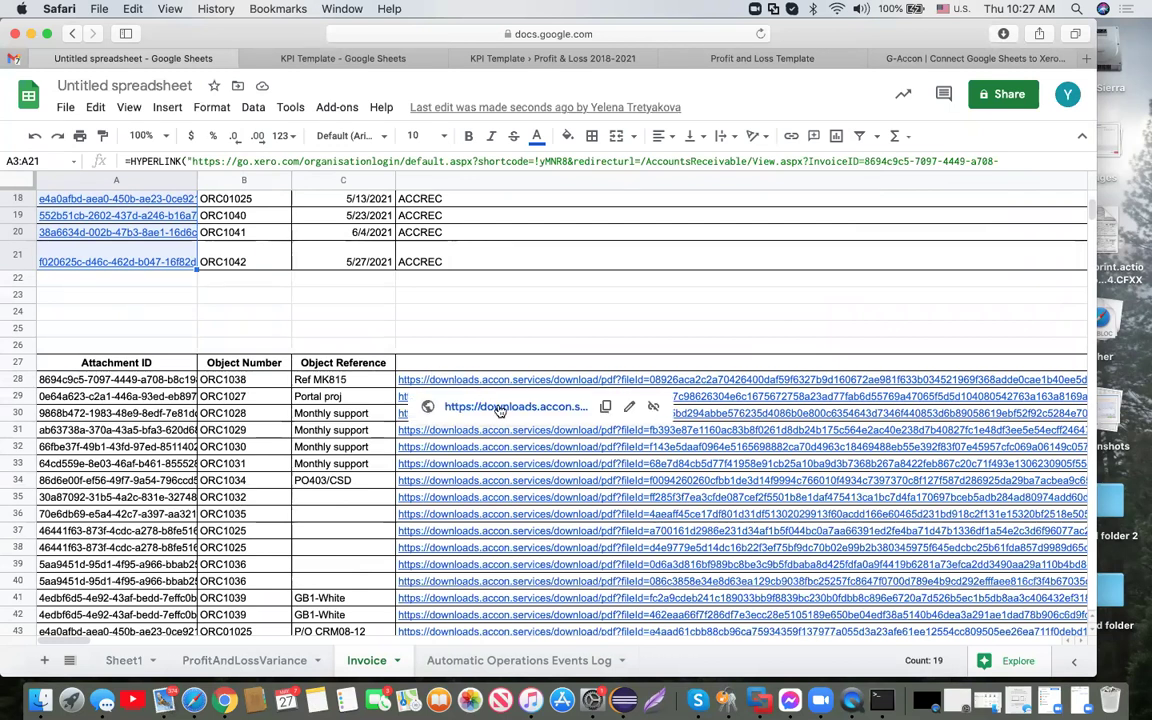
pyautogui.click(500, 408)
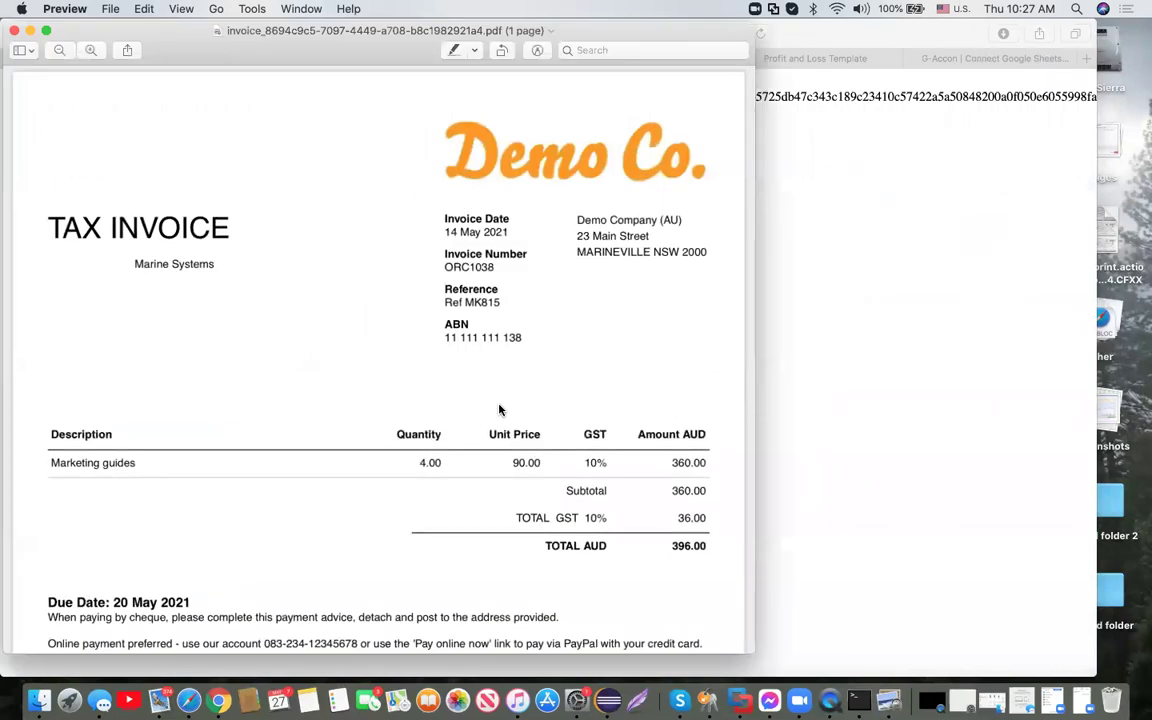
pyautogui.click(15, 31)
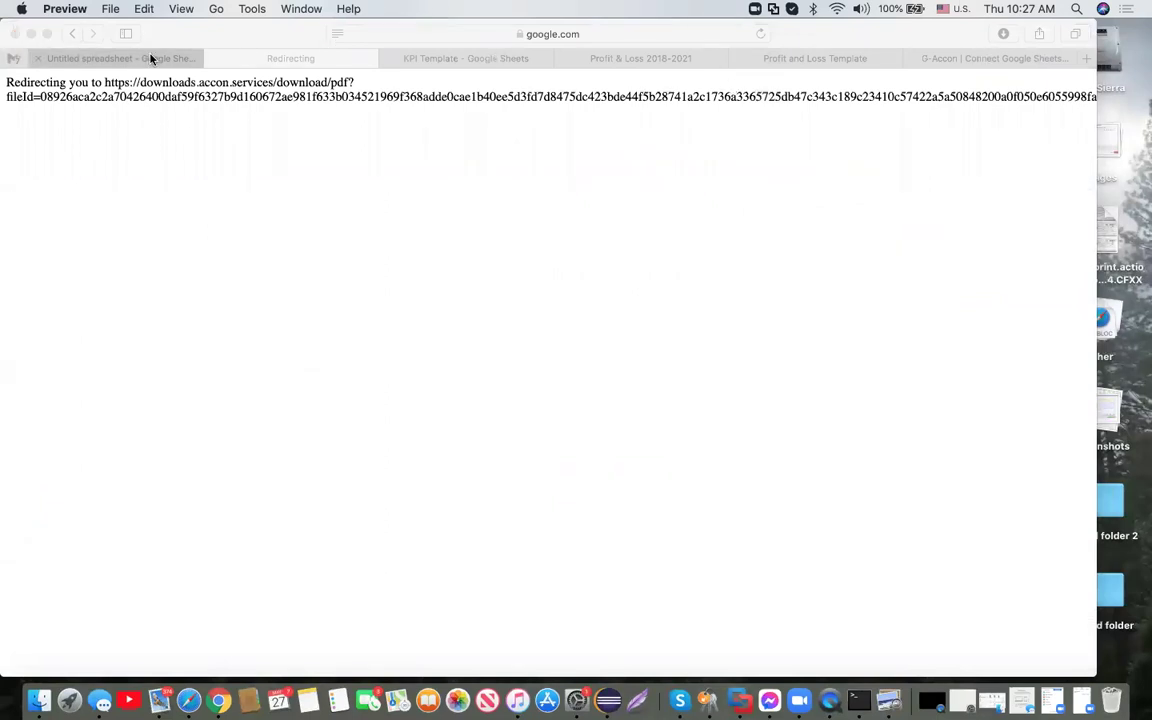
pyautogui.click(148, 57)
# Check the invoice PDF behind the download link in row 38, and go back to the spreadsheet
pyautogui.click(563, 550)
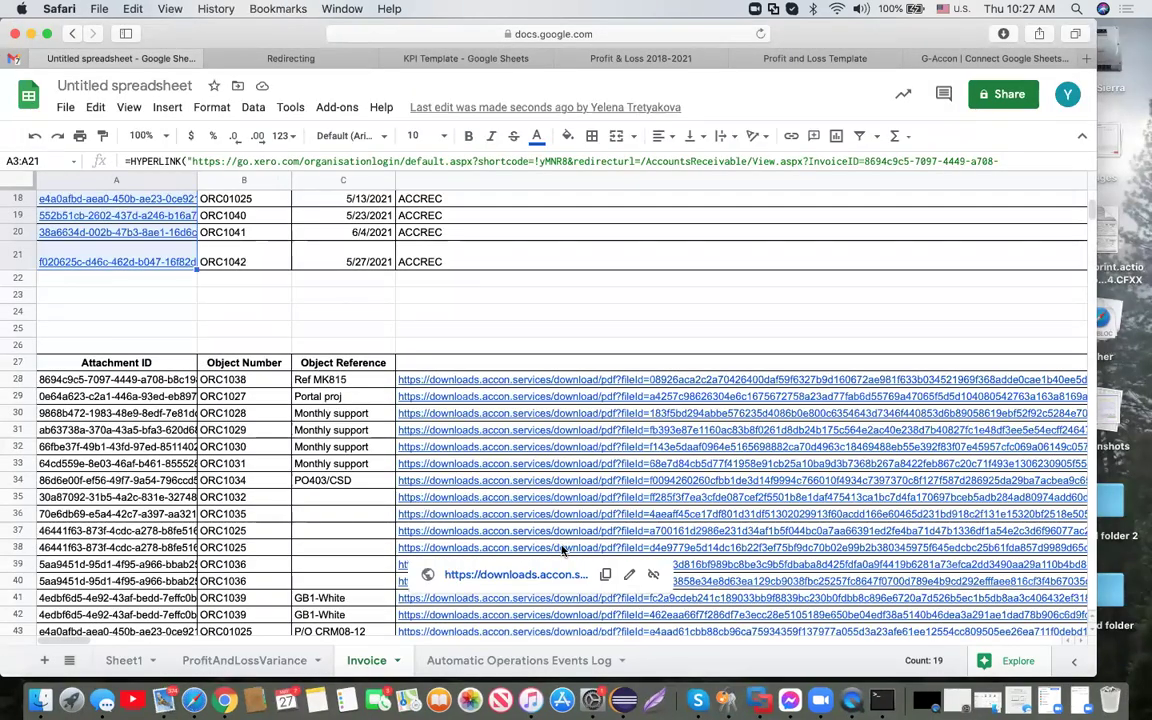
pyautogui.click(556, 578)
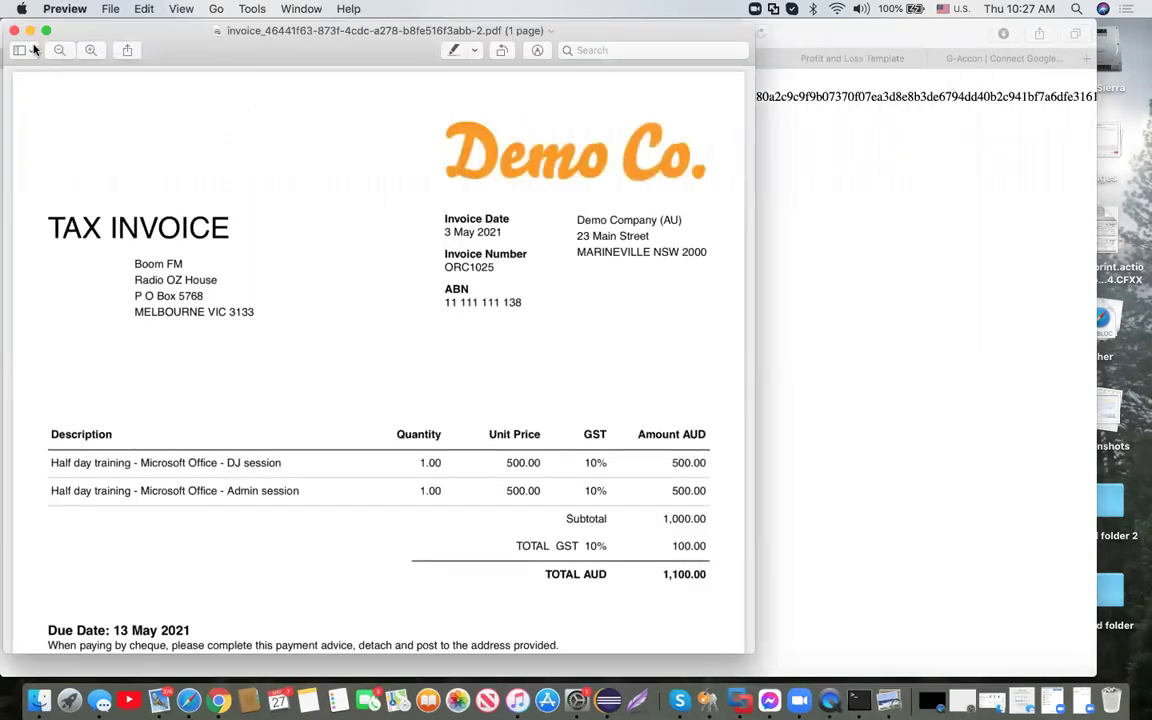
pyautogui.click(14, 33)
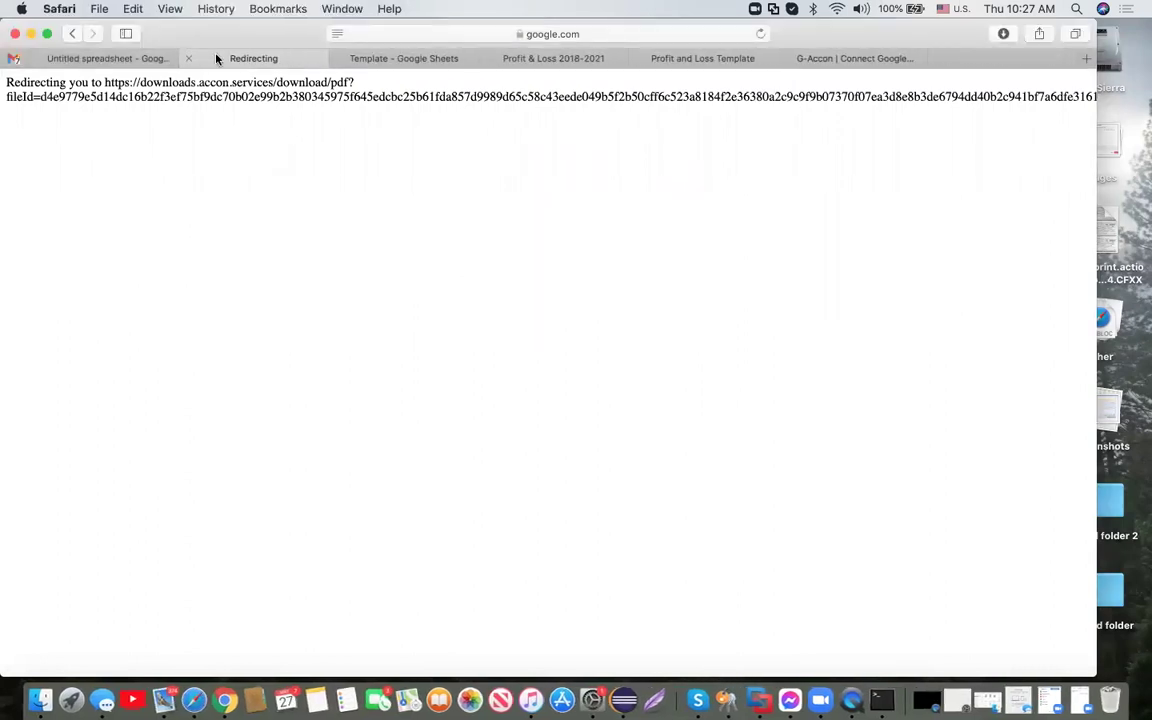
pyautogui.click(172, 57)
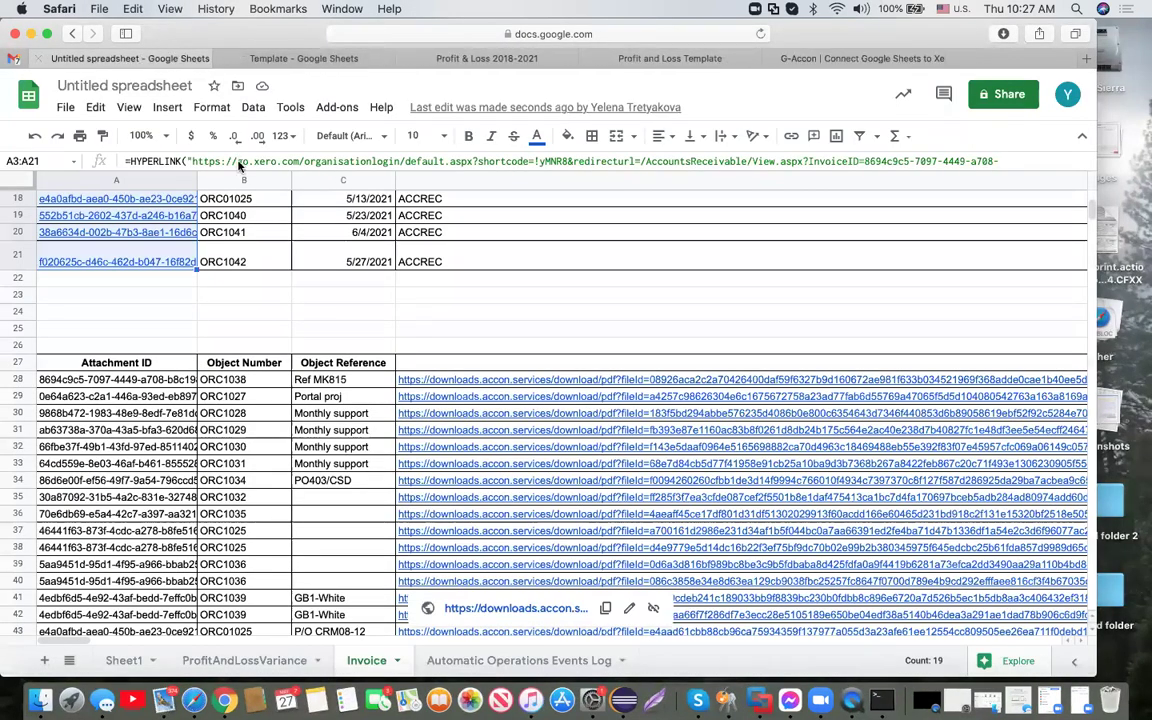
# List the G-Accon for XERO templates of the Invoice sheet and open the Invoices template for editing
pyautogui.scroll(5, 466, 273)
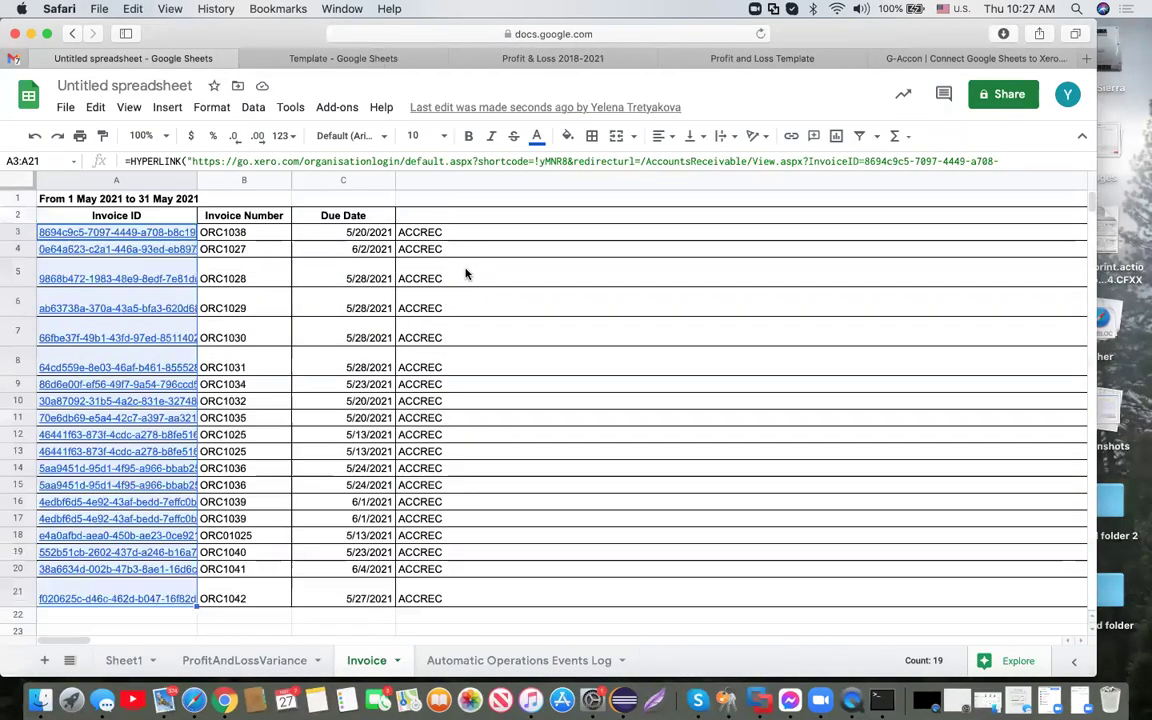
pyautogui.click(345, 108)
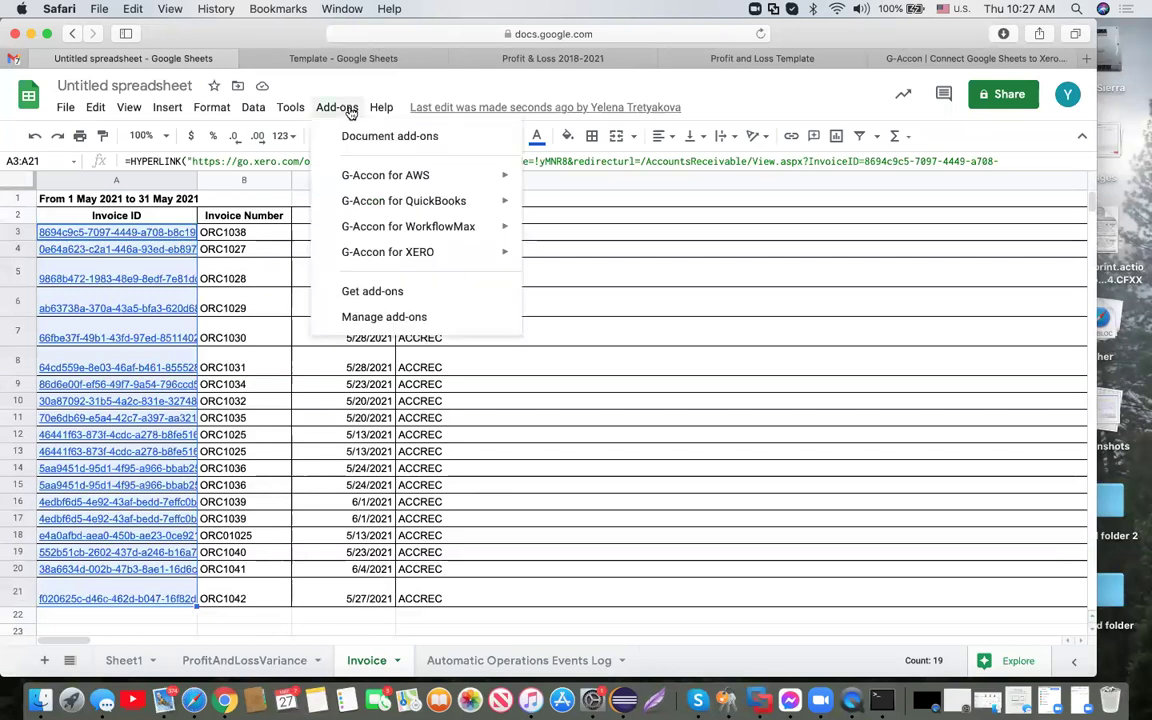
pyautogui.moveTo(453, 258)
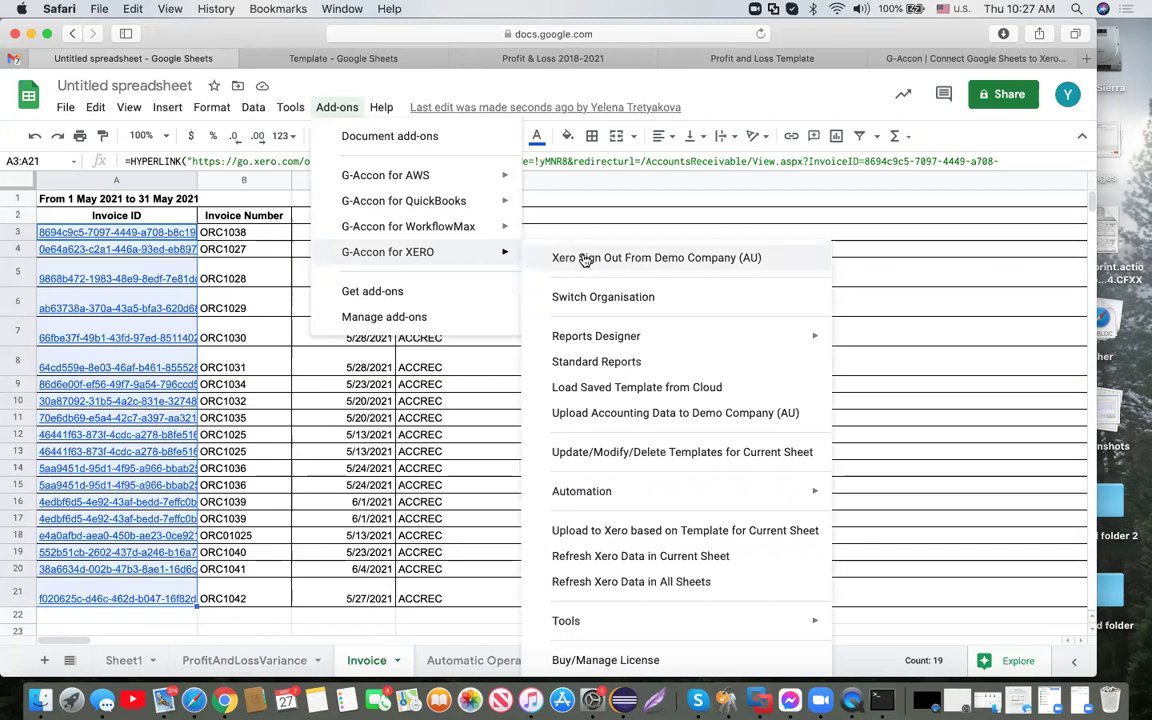
pyautogui.moveTo(671, 342)
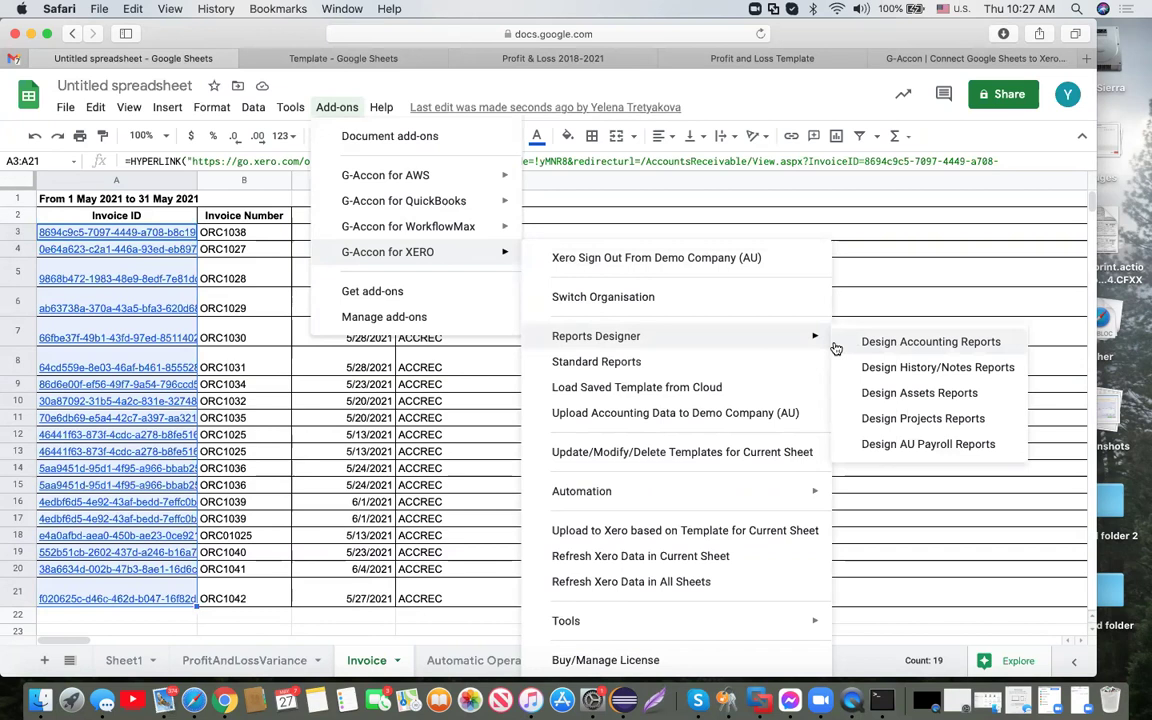
pyautogui.click(700, 452)
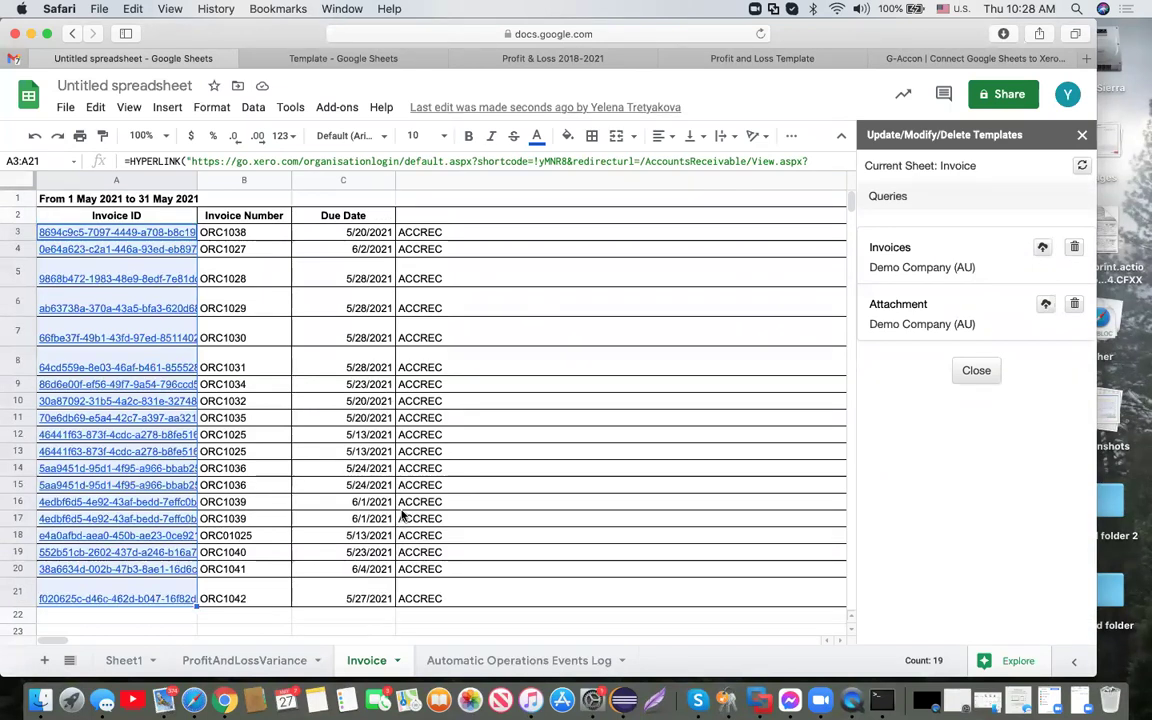
pyautogui.click(890, 247)
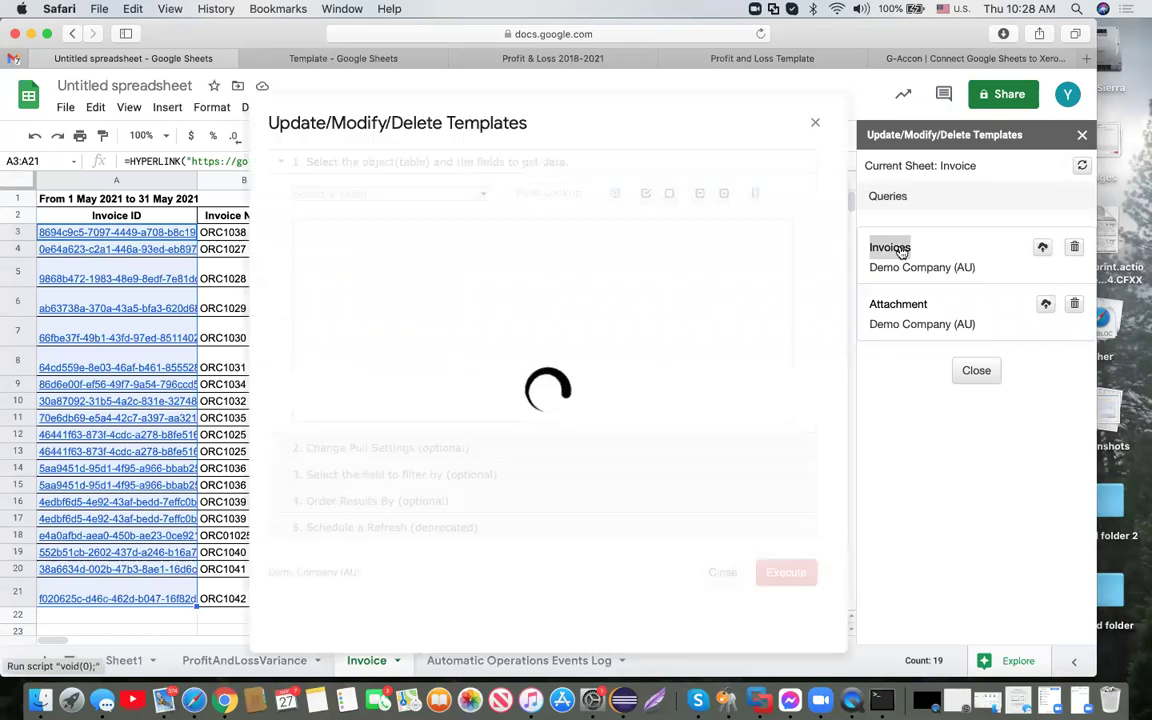
# Enter the formula =today() in cell B1 of the Invoice sheet and reselect that cell
pyautogui.click(239, 201)
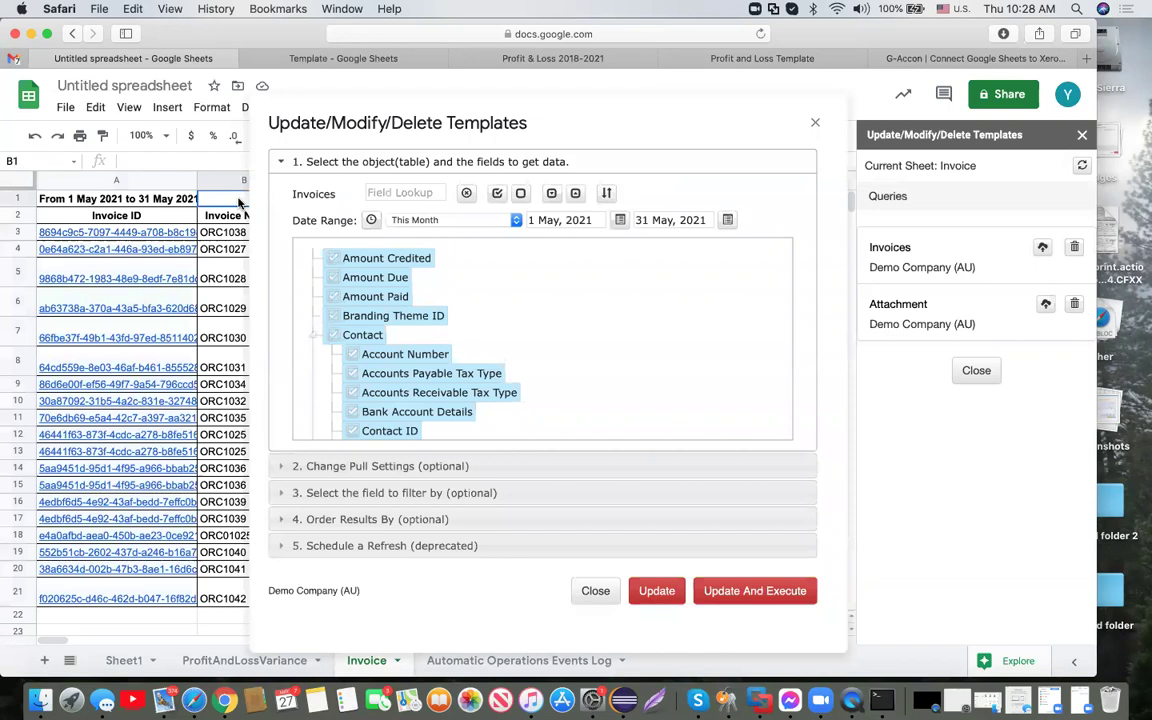
pyautogui.write('=today()')
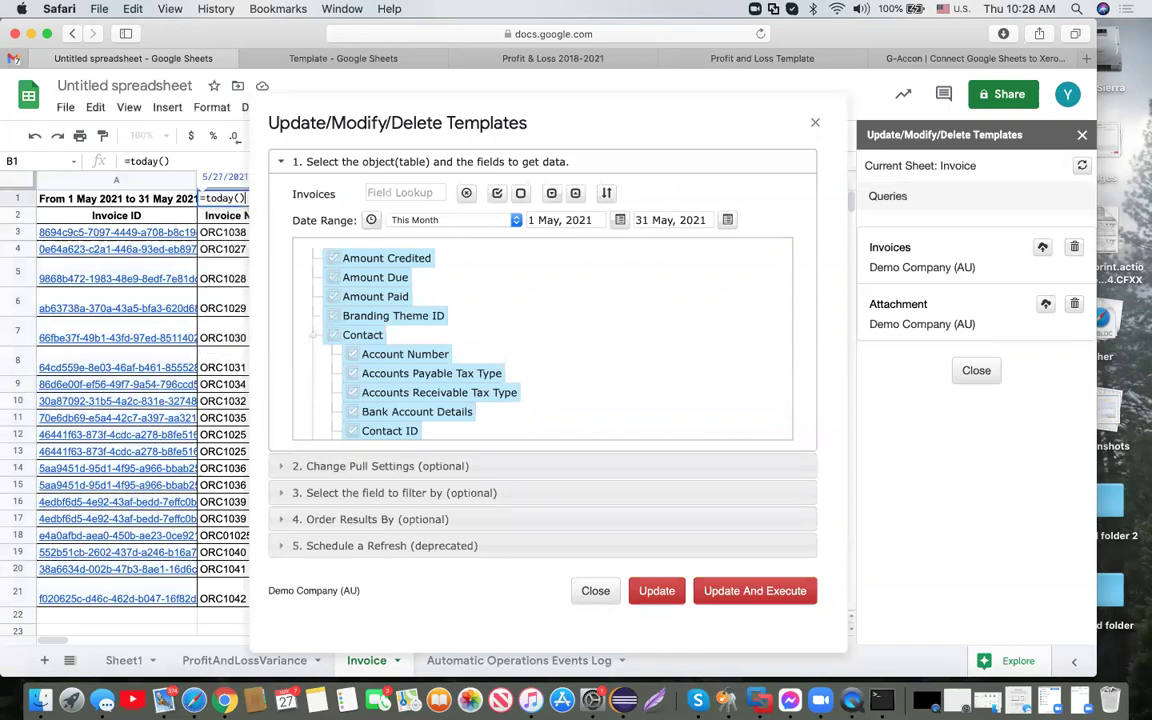
pyautogui.press('Return')
pyautogui.click(228, 195)
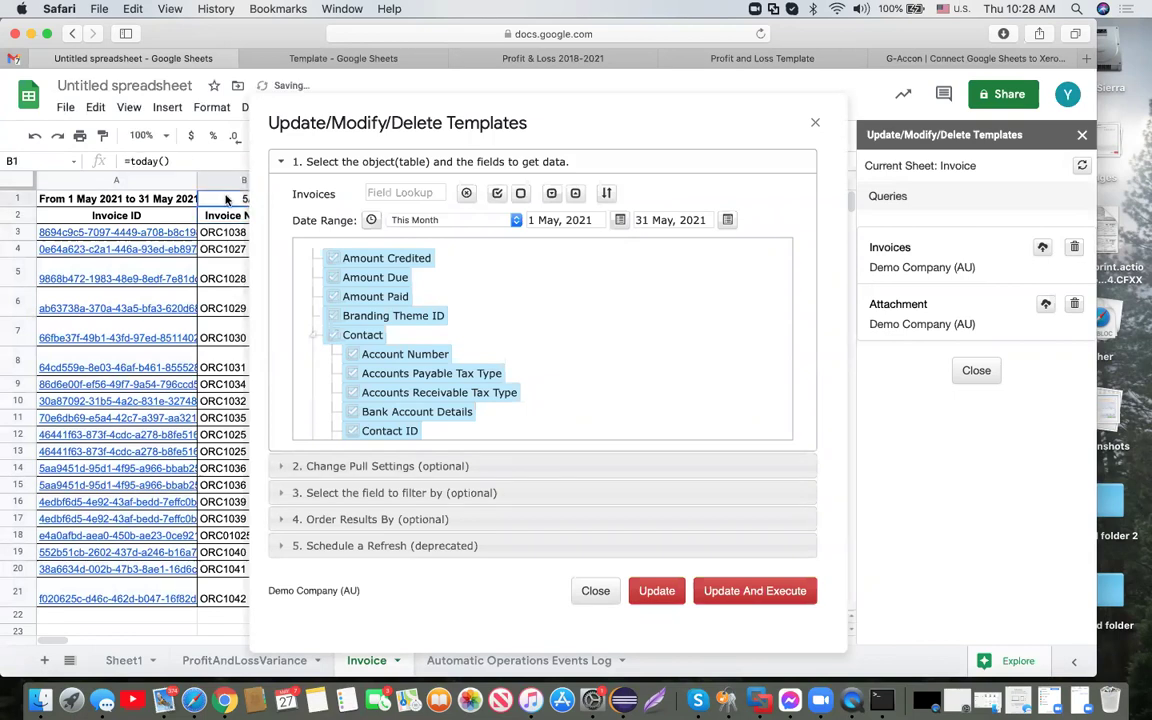
# Set up an additional field filter in the Invoices template on Due Date with the before condition
pyautogui.click(432, 493)
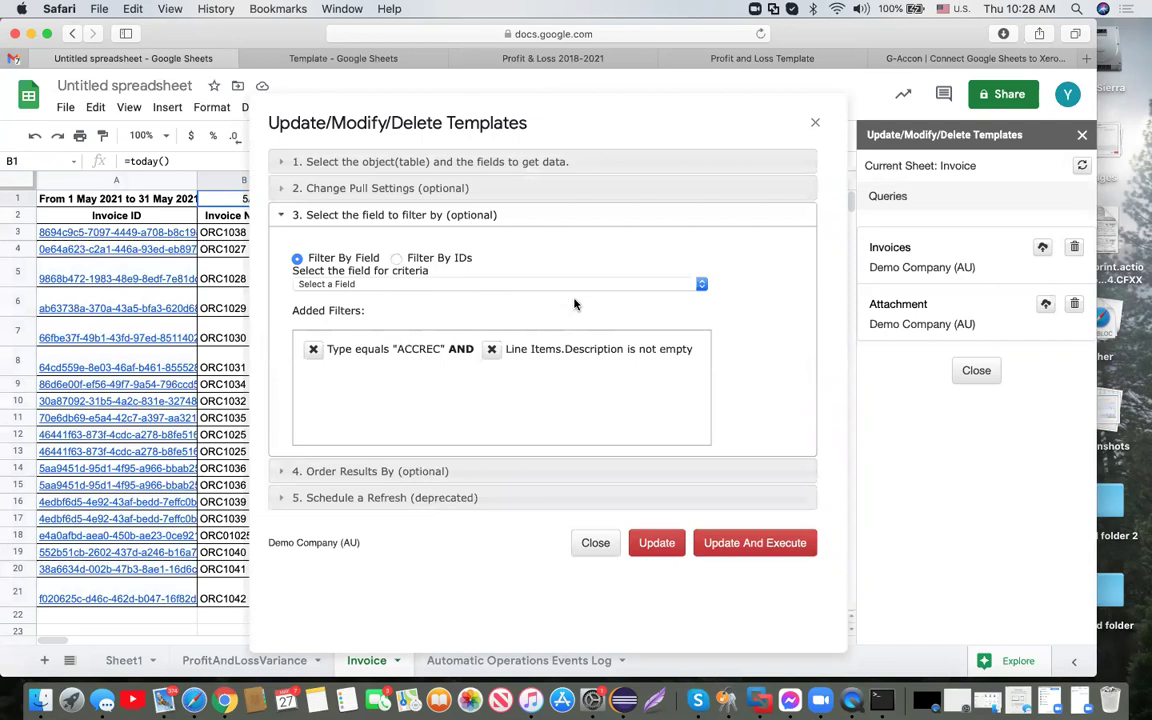
pyautogui.click(702, 285)
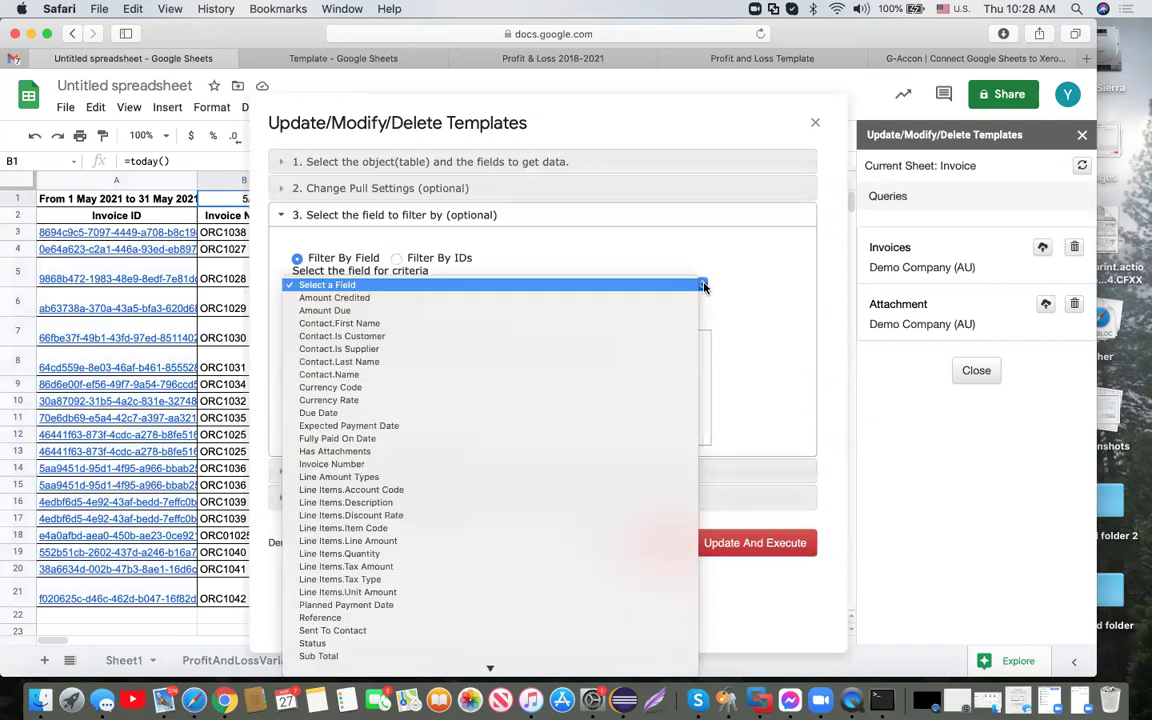
pyautogui.click(403, 417)
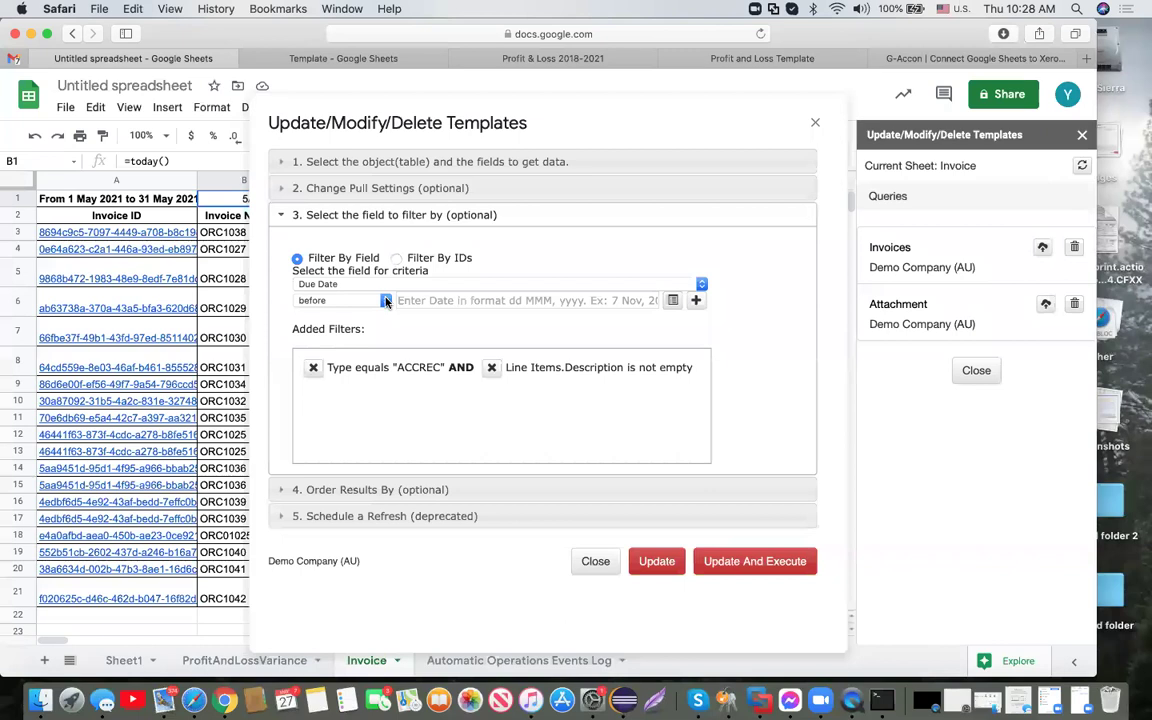
pyautogui.click(387, 302)
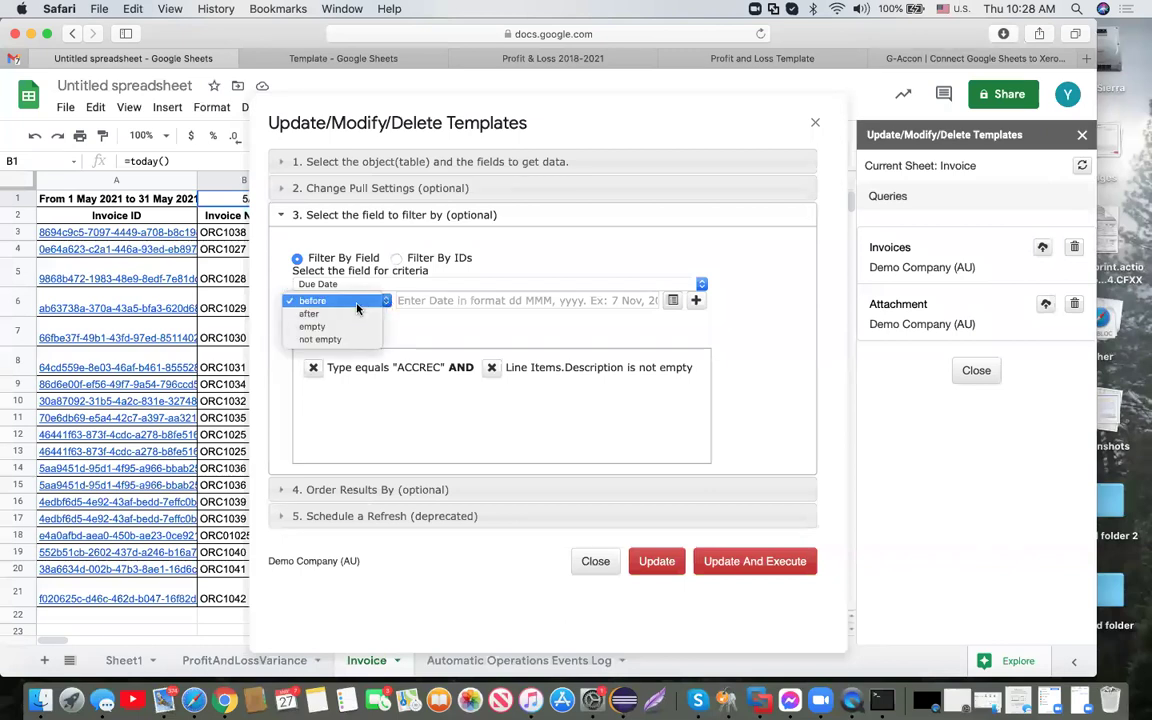
pyautogui.click(356, 303)
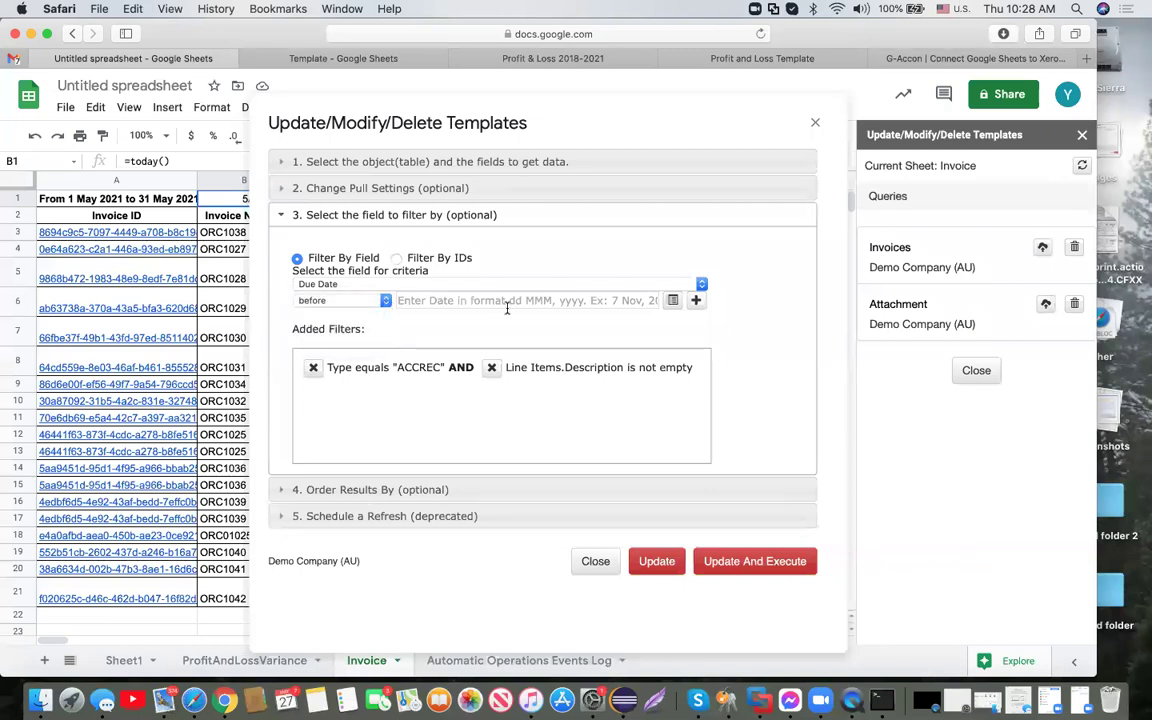
# Insert the cell reference 'Invoice'!B1 as the date value of the Due Date filter
pyautogui.click(673, 301)
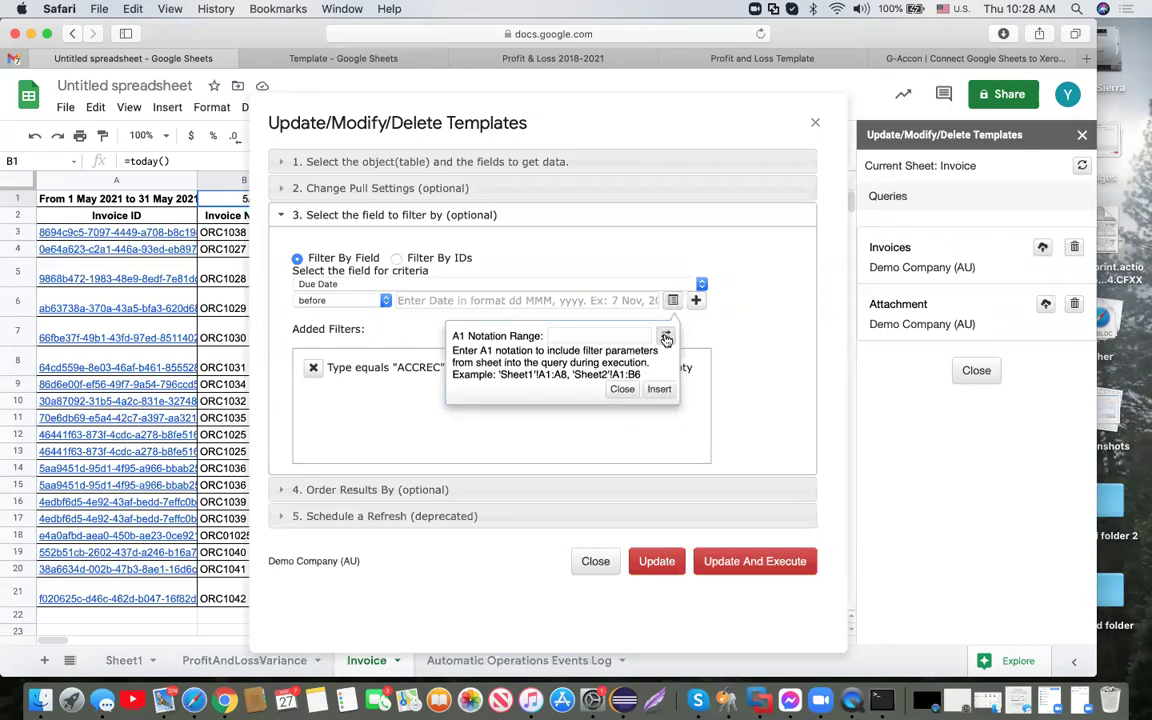
pyautogui.click(665, 335)
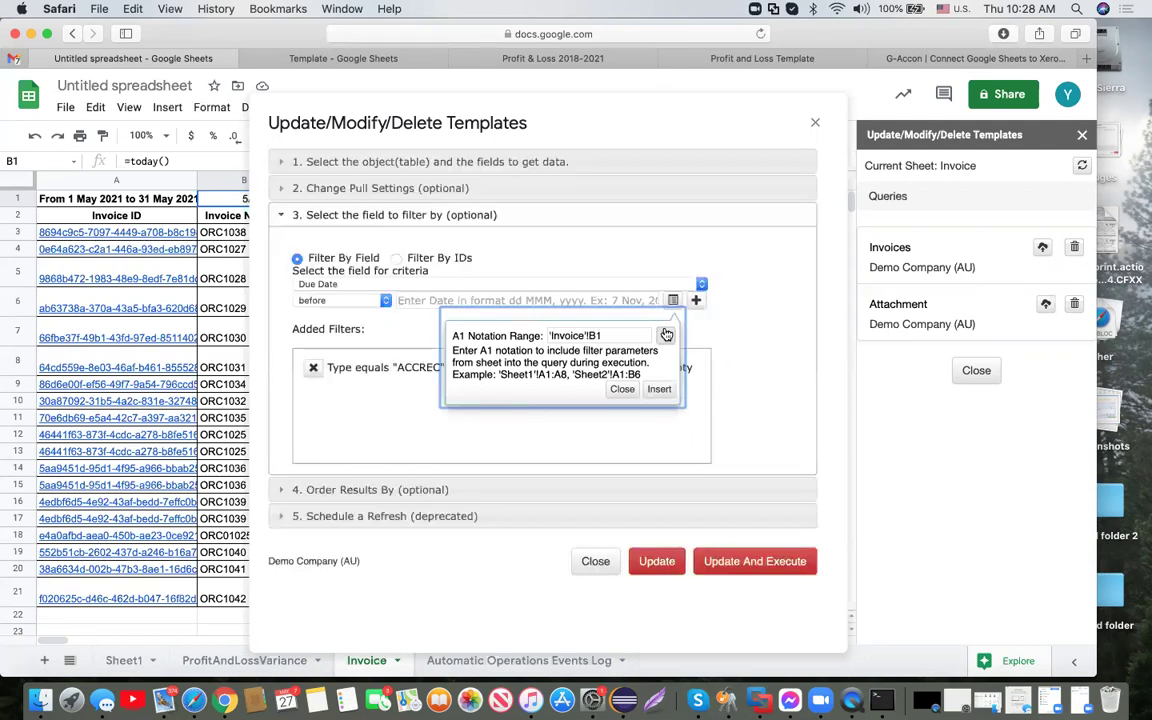
pyautogui.click(180, 160)
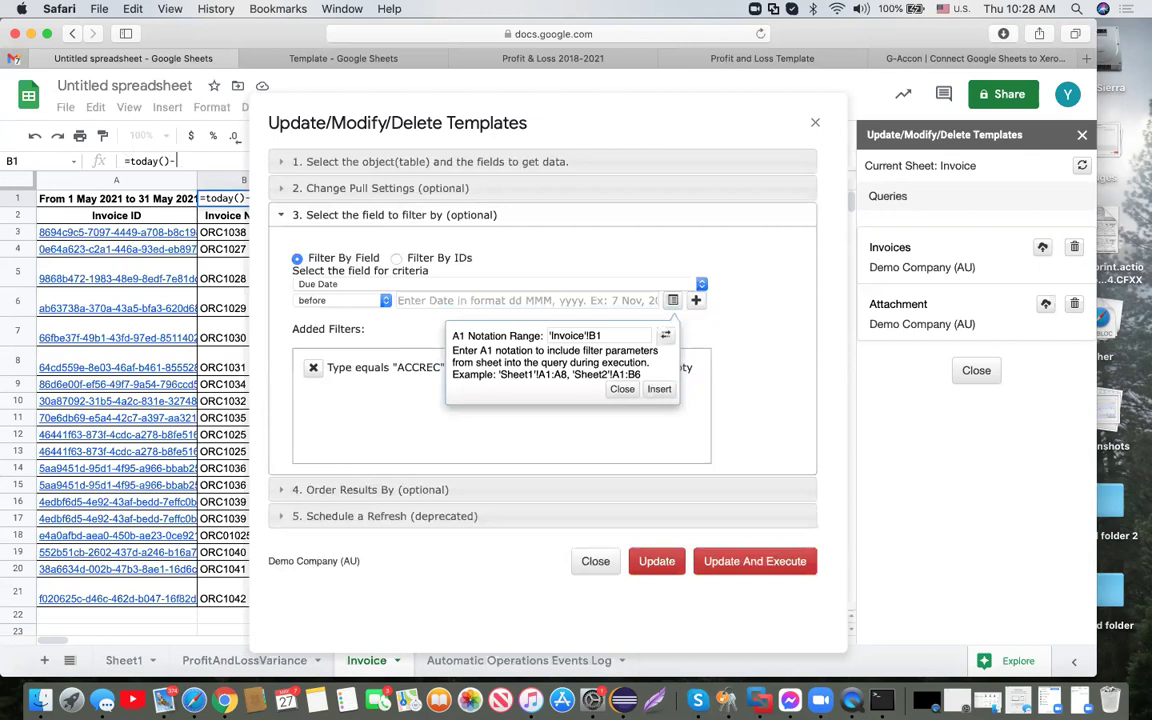
pyautogui.press('Return')
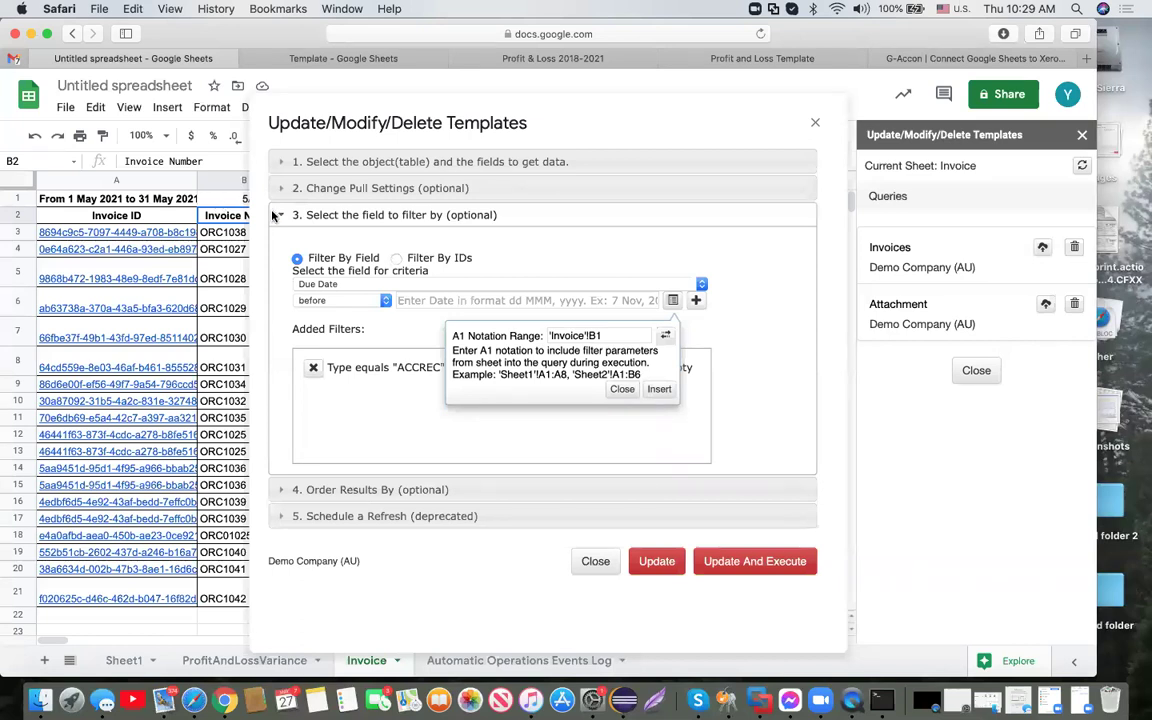
pyautogui.click(659, 390)
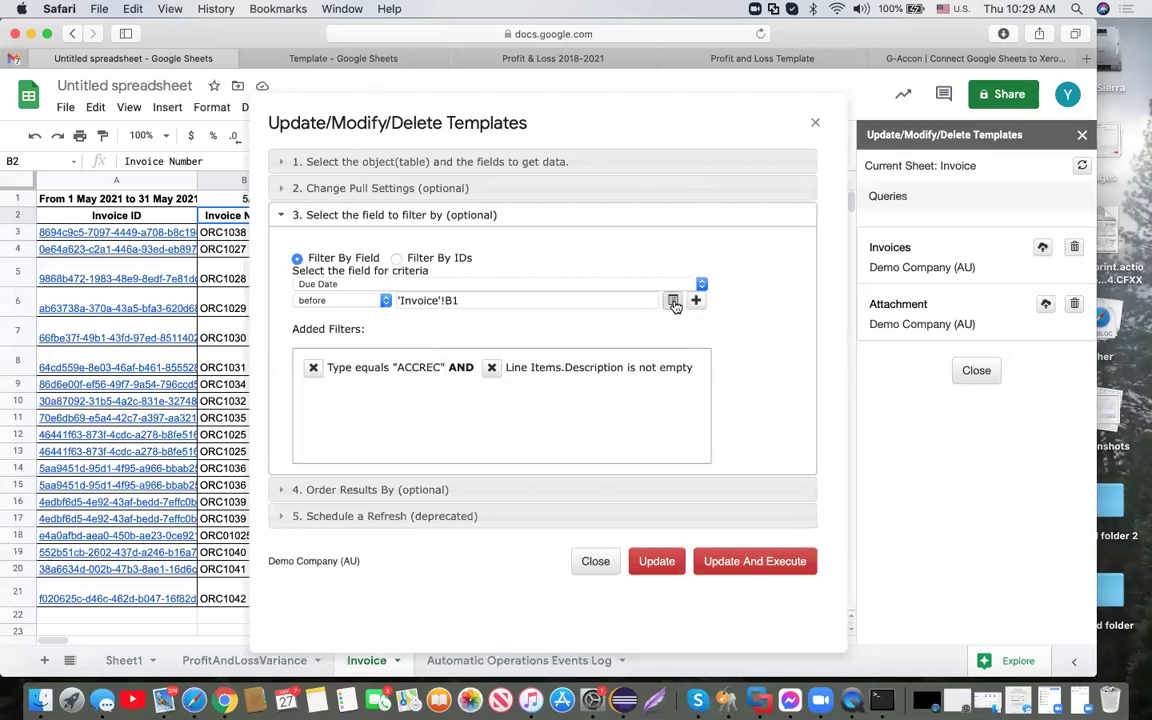
# With column A narrowed to expose B1, add the Due Date before 'Invoice'!B1 filter, and update and execute the Invoices template
pyautogui.click(212, 196)
pyautogui.moveTo(205, 180); pyautogui.dragTo(104, 180)
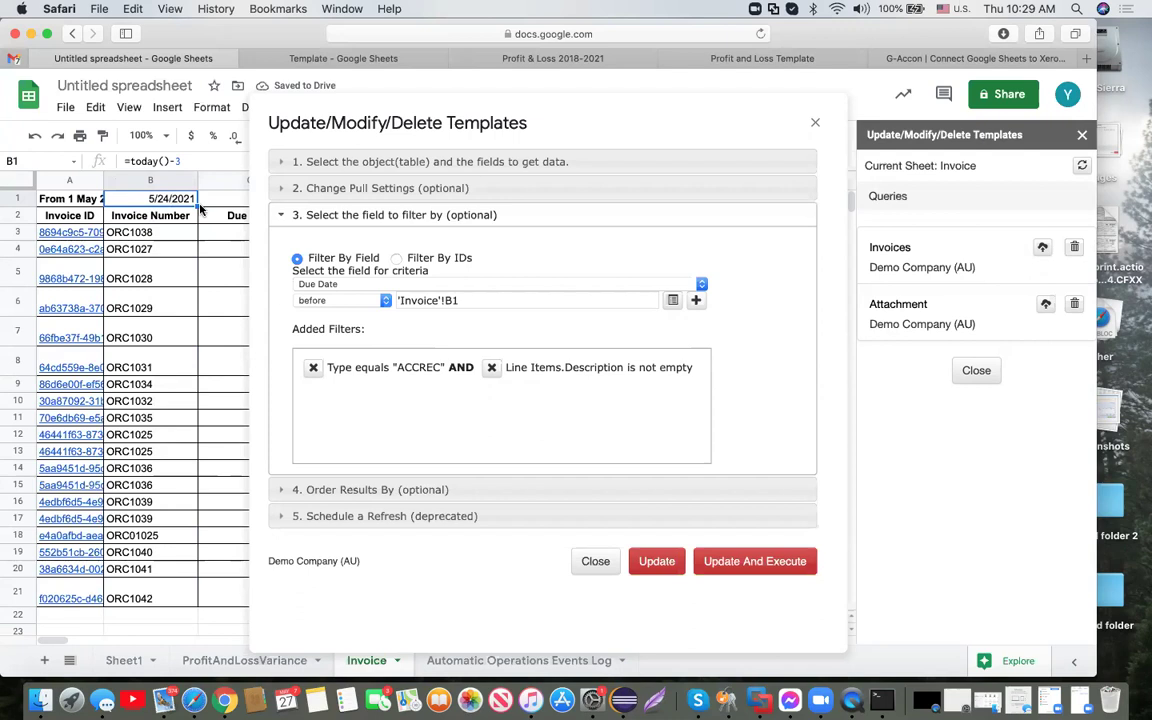
pyautogui.click(697, 302)
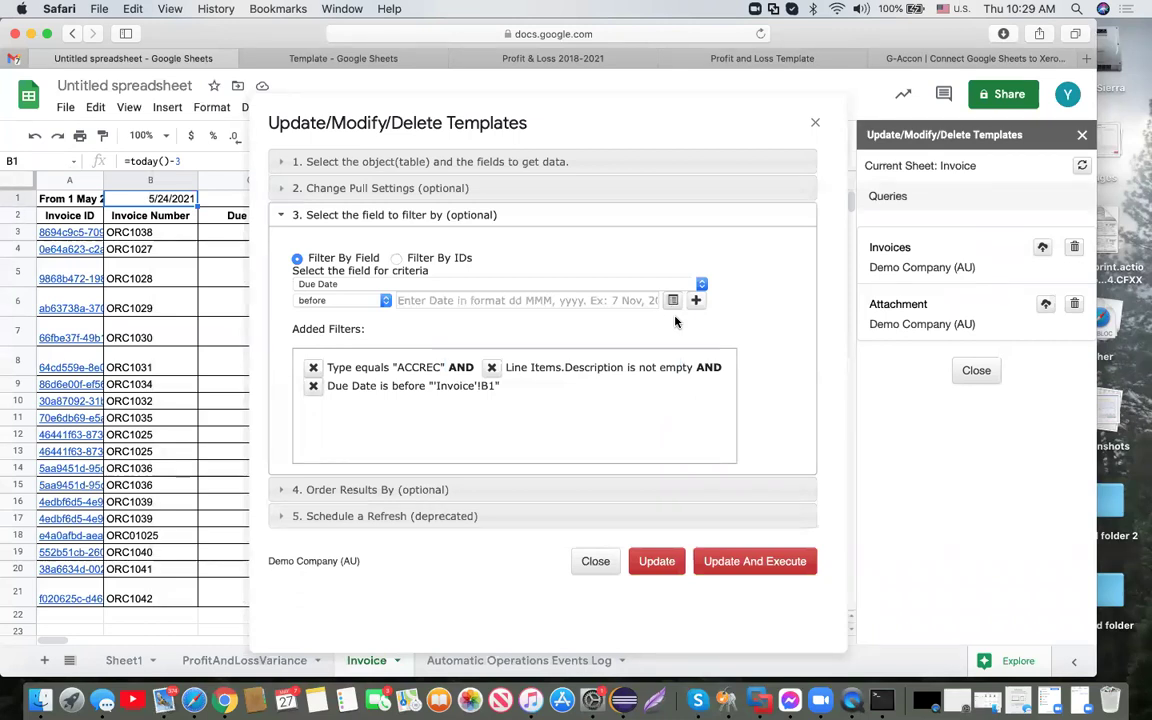
pyautogui.click(762, 563)
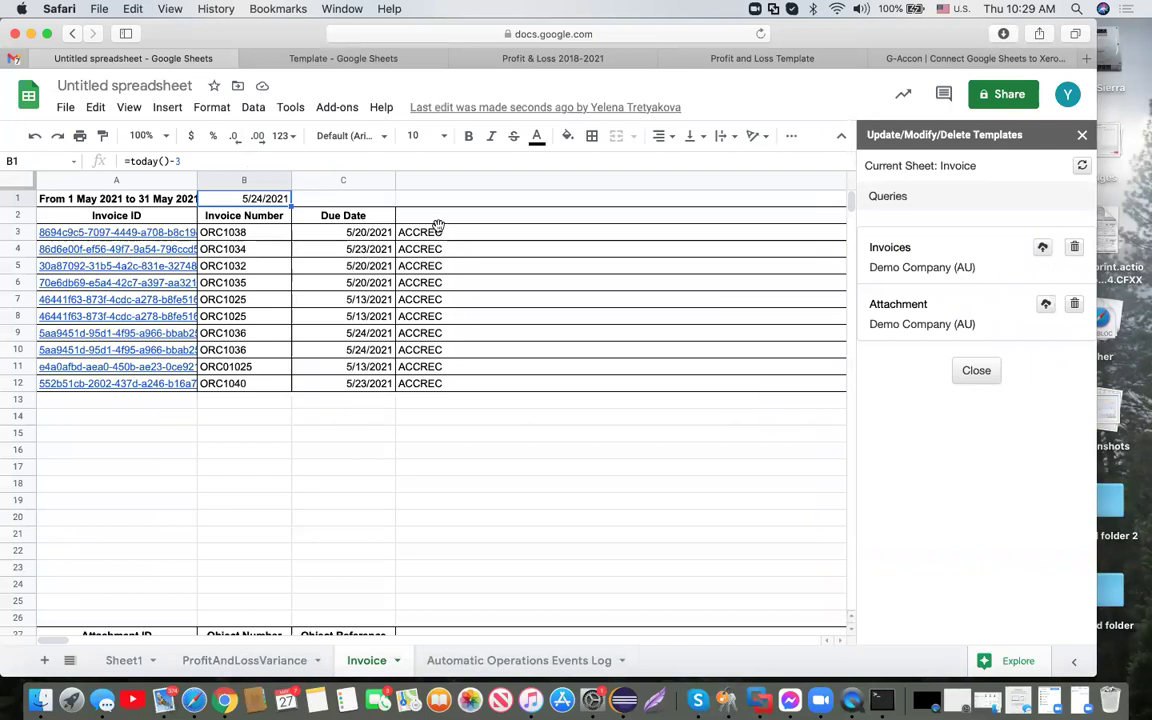
# Widen column A of the Invoice sheet to fit the full invoice IDs and close the template list
pyautogui.moveTo(197, 181); pyautogui.dragTo(278, 203)
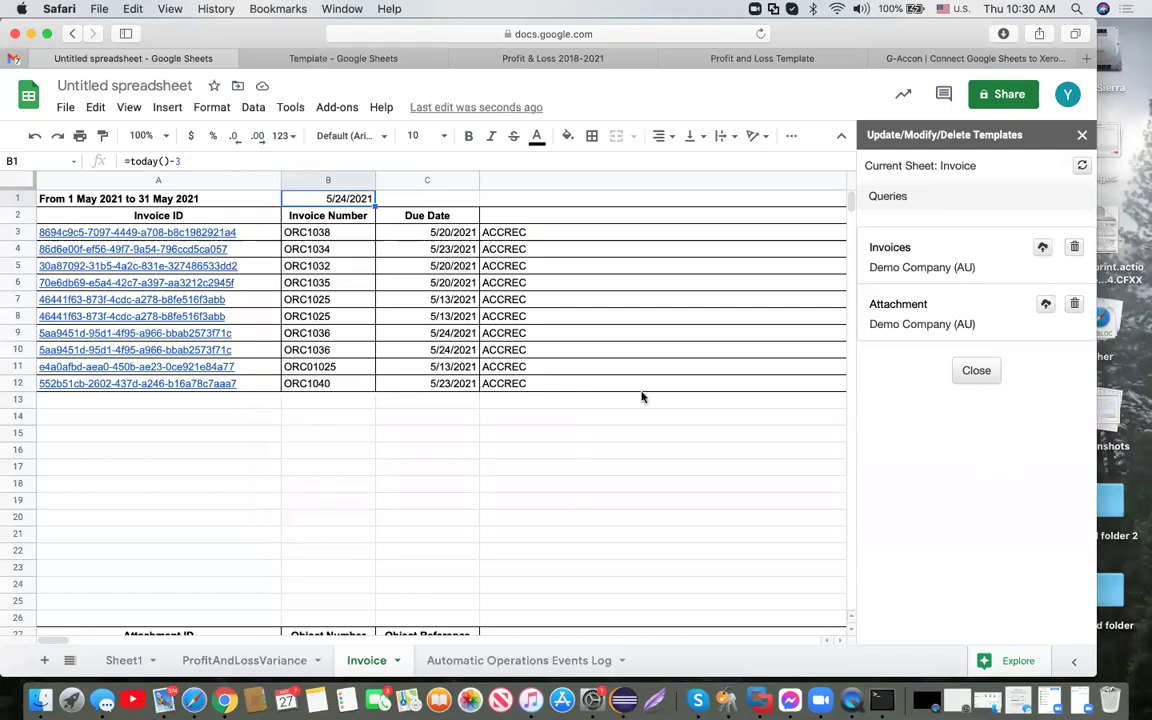
pyautogui.click(1082, 136)
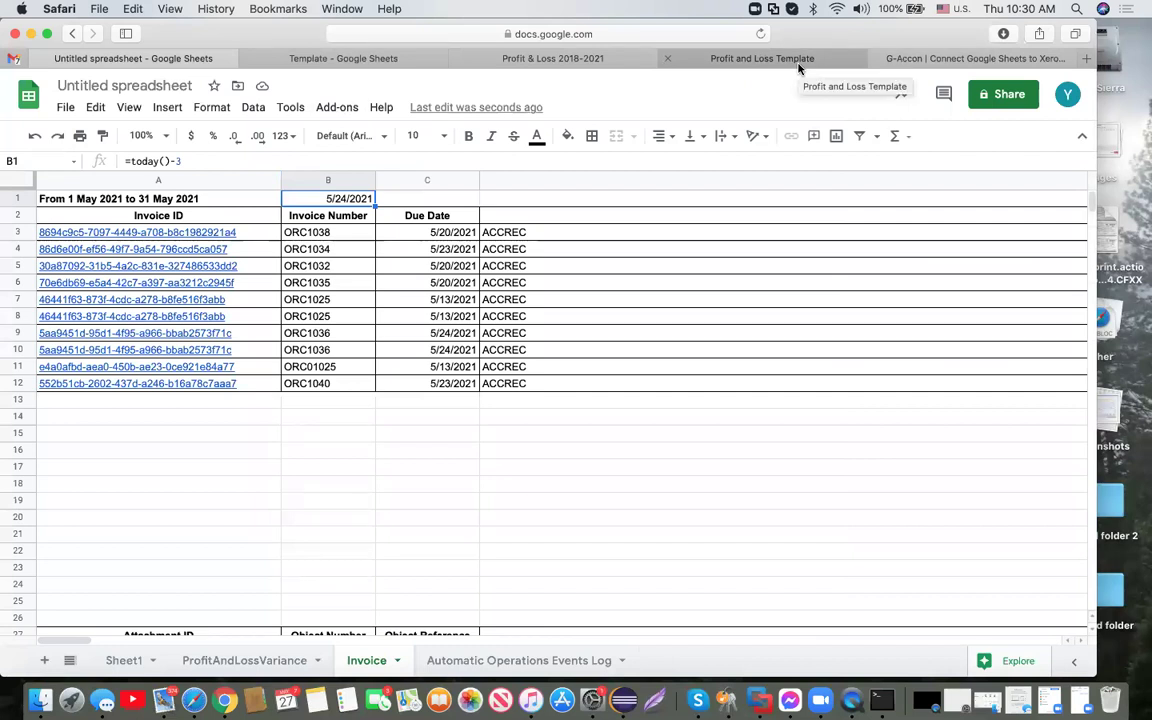
# Open the G-Accon for XERO license details
pyautogui.click(335, 108)
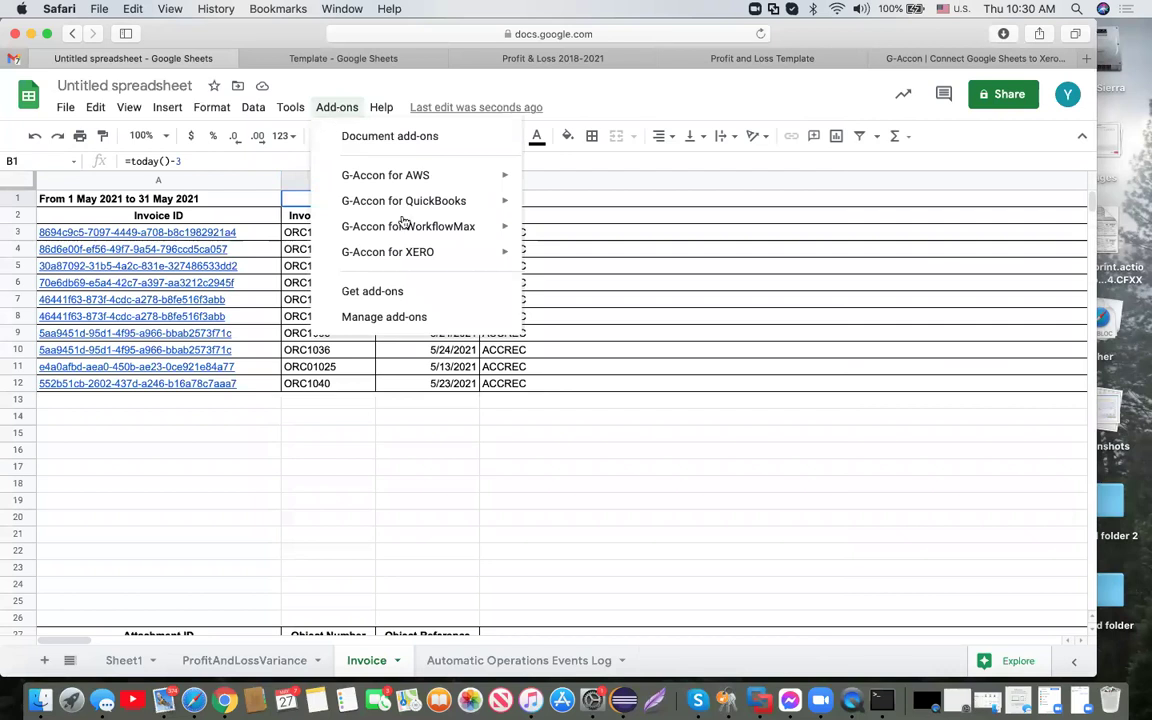
pyautogui.moveTo(437, 255)
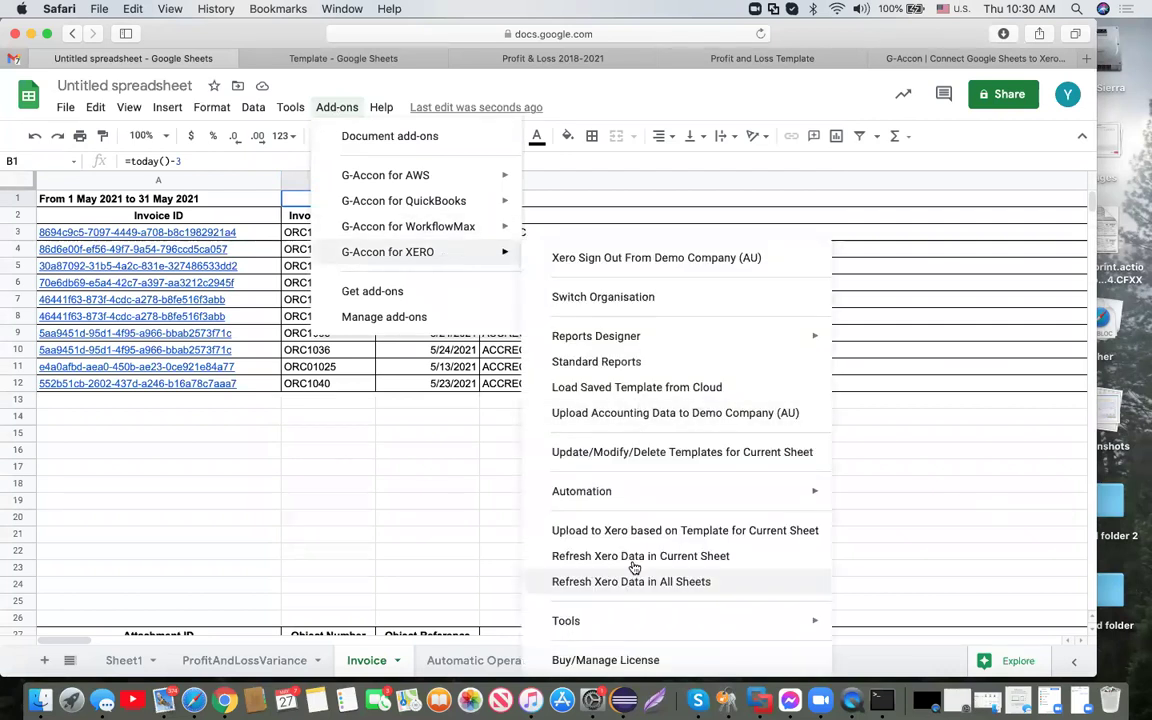
pyautogui.click(632, 659)
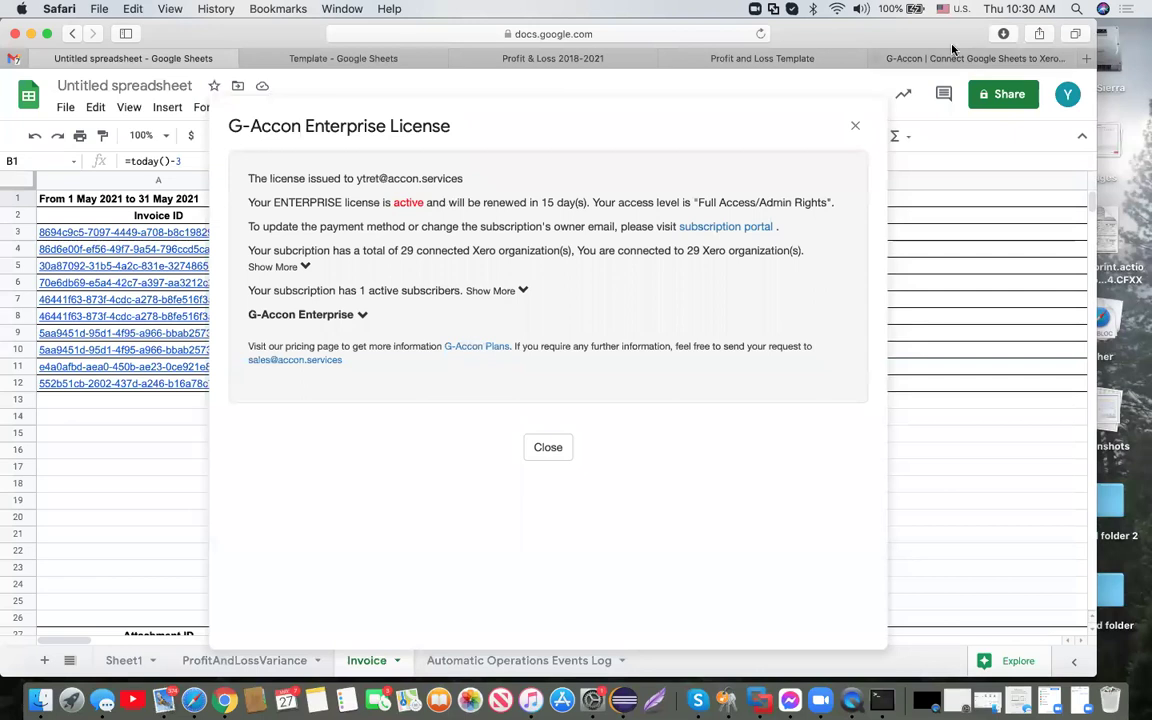
# Switch to the G-Accon website and examine the Xero pricing plans, comparing companies, users and features per plan
pyautogui.click(878, 58)
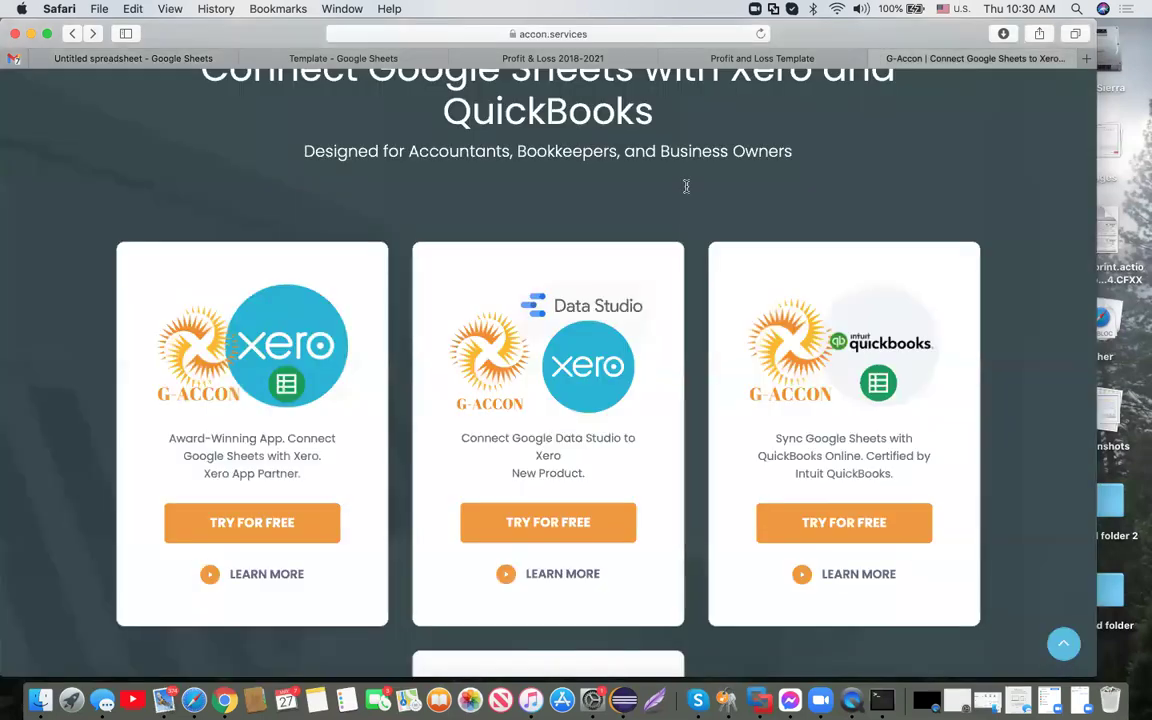
pyautogui.scroll(3, 600, 150)
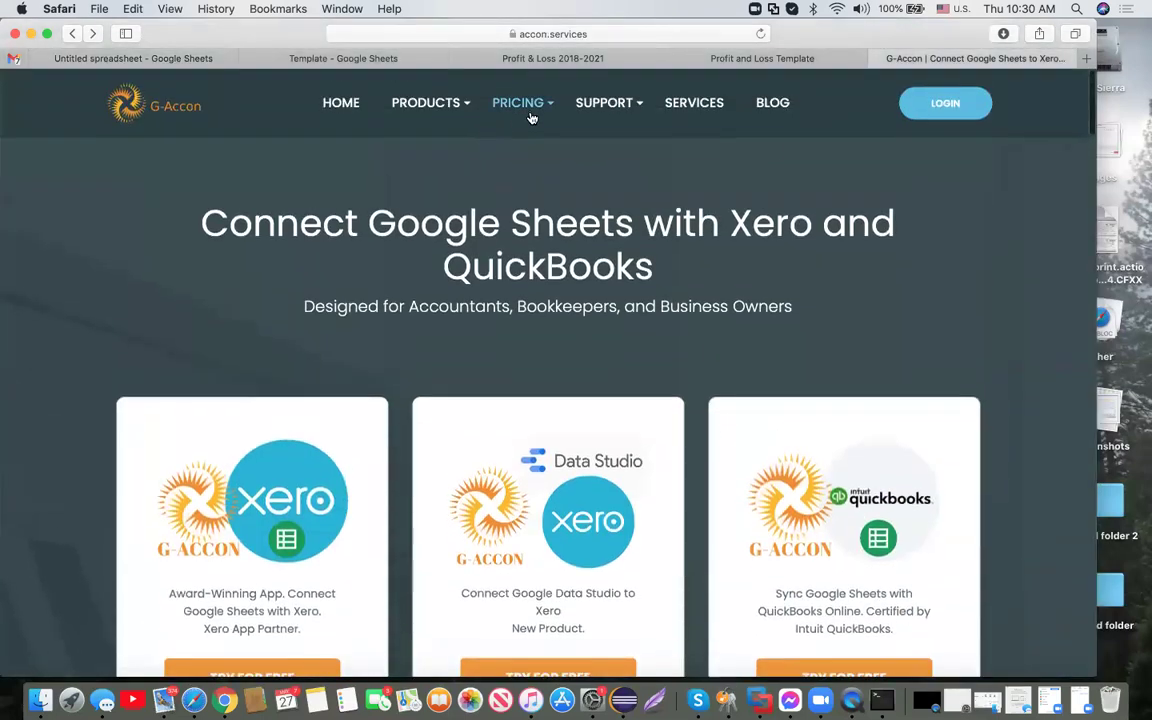
pyautogui.moveTo(532, 118)
pyautogui.click(537, 172)
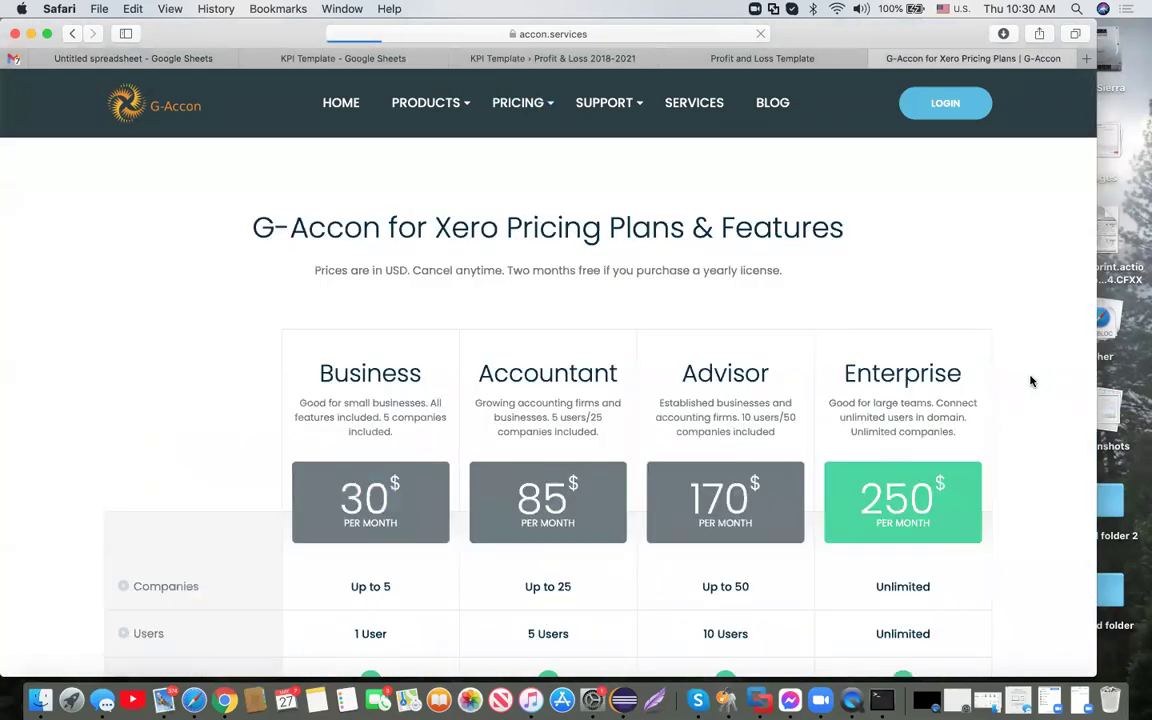
pyautogui.scroll(-3, 1031, 380)
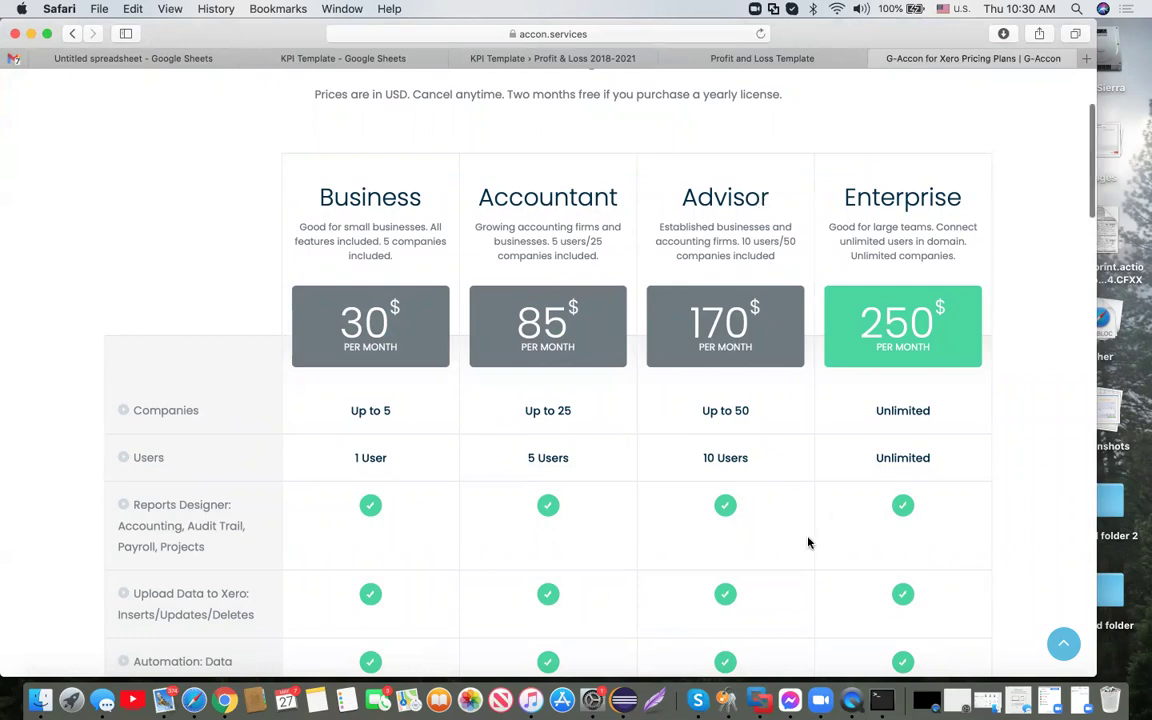
pyautogui.scroll(-1, 720, 505)
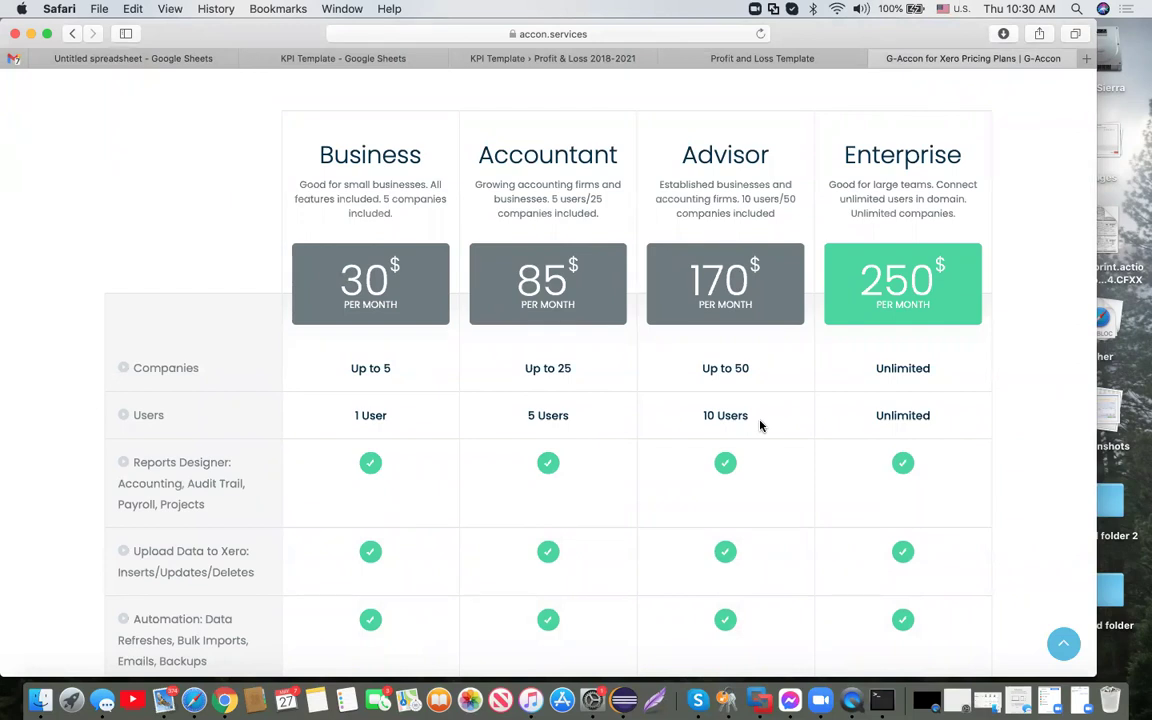
pyautogui.scroll(1, 759, 425)
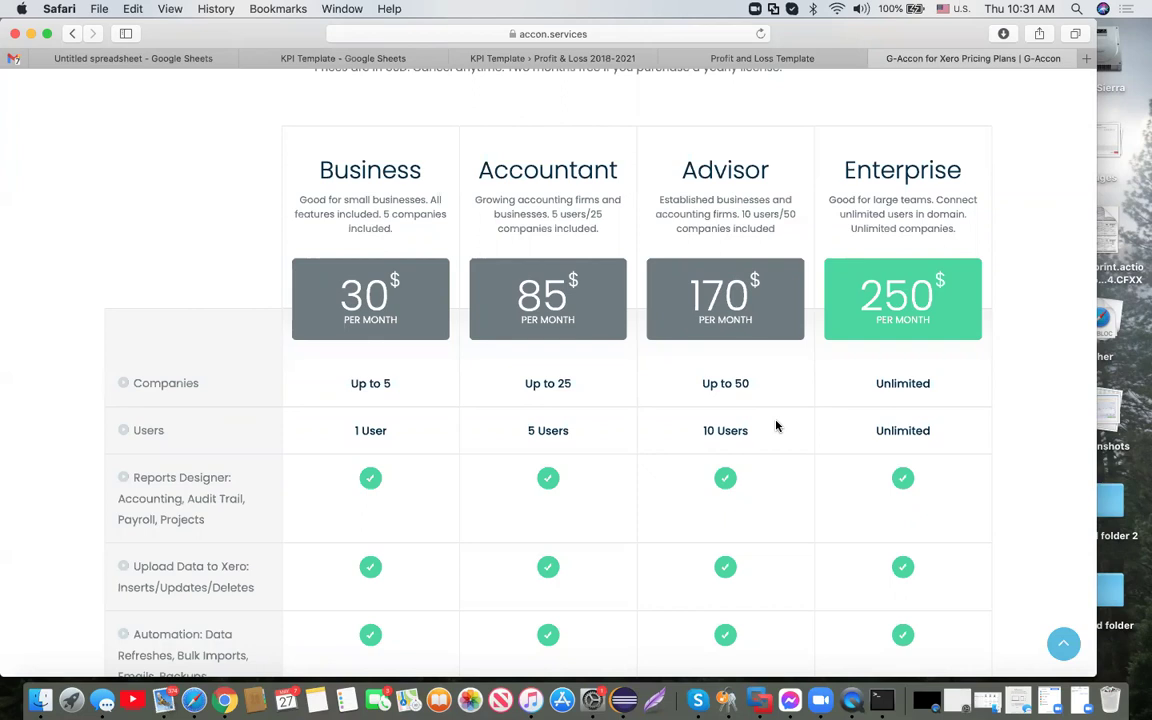
pyautogui.scroll(2, 776, 426)
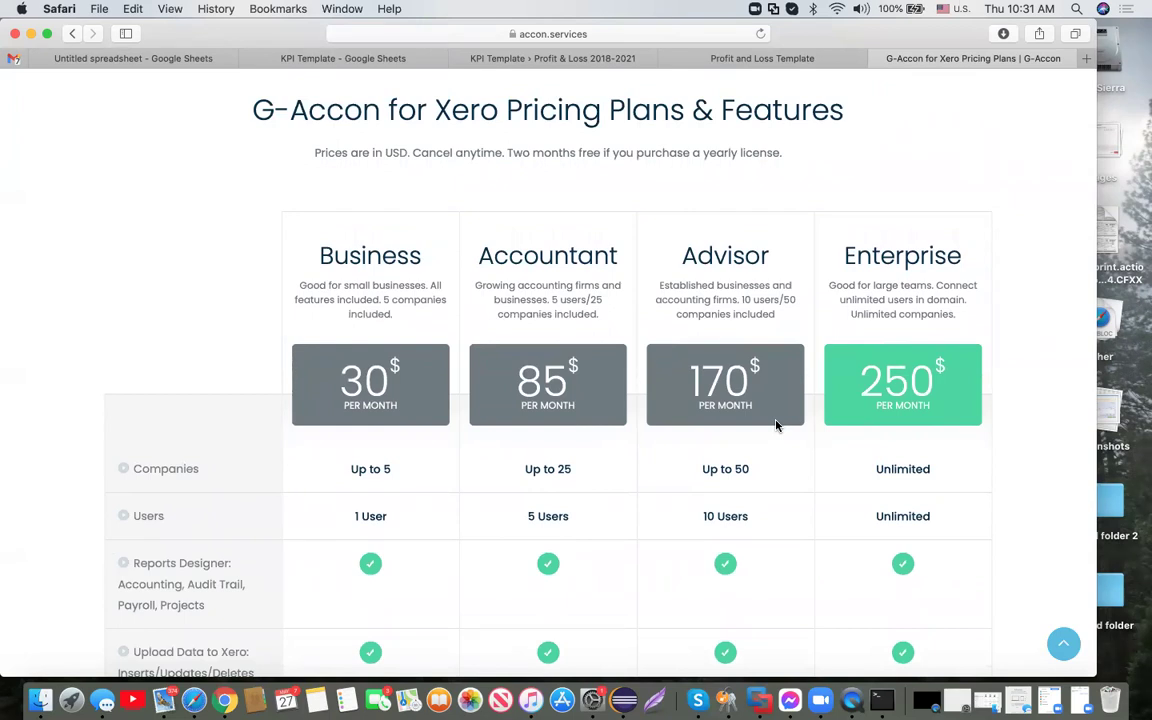
# Return to the spreadsheet, expand the active subscribers in the license details and open the form for adding a subscriber
pyautogui.click(178, 60)
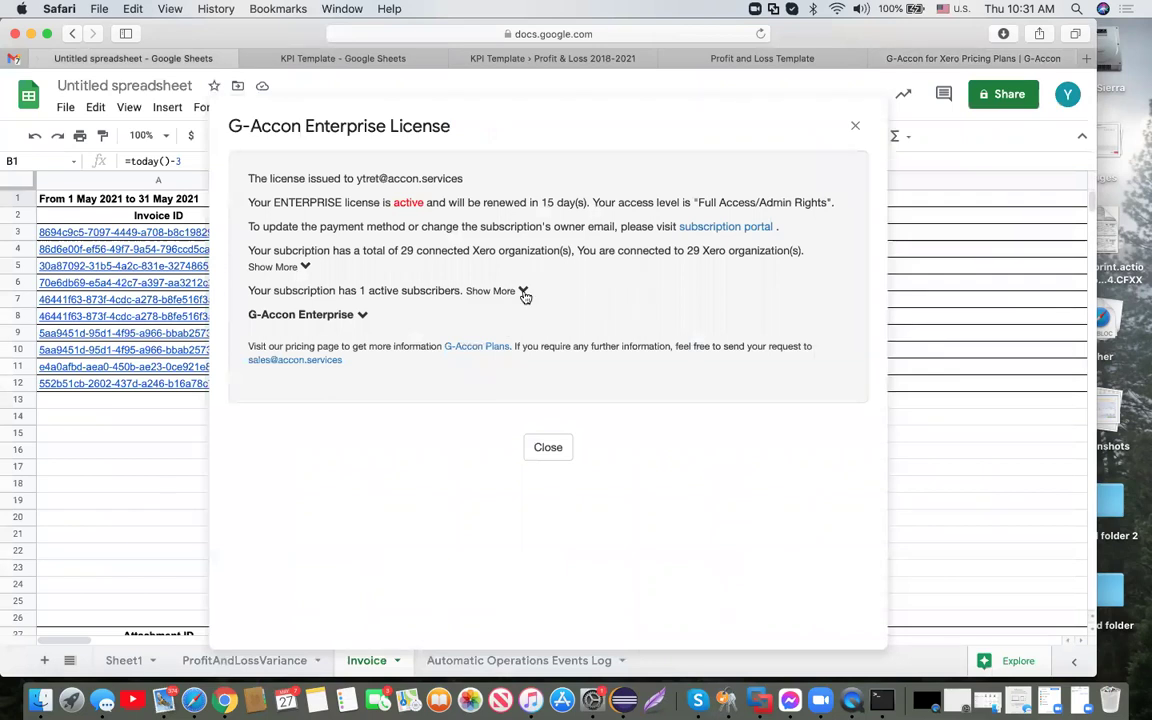
pyautogui.click(522, 292)
pyautogui.click(310, 320)
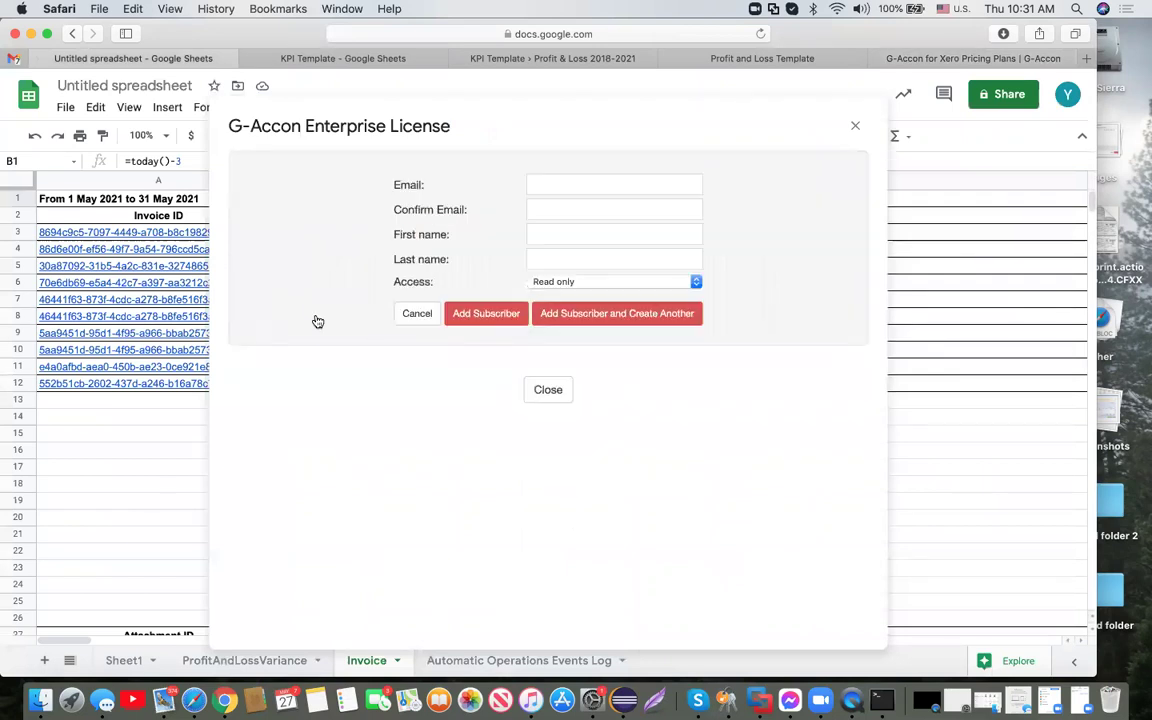
# Enter the new subscriber's email address and copy it into the email confirmation
pyautogui.click(567, 184)
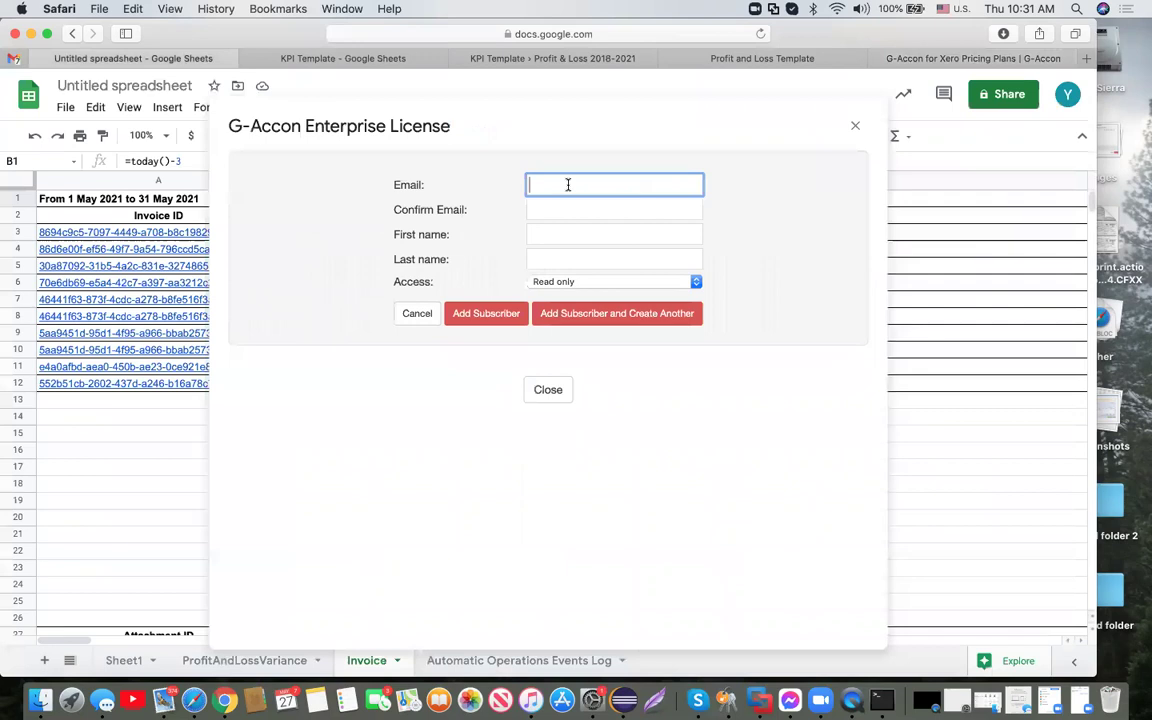
pyautogui.write('abc@gmail.com')
pyautogui.moveTo(529, 187); pyautogui.dragTo(590, 210)
pyautogui.press('super+c')
pyautogui.click(590, 210)
pyautogui.press('super+v')
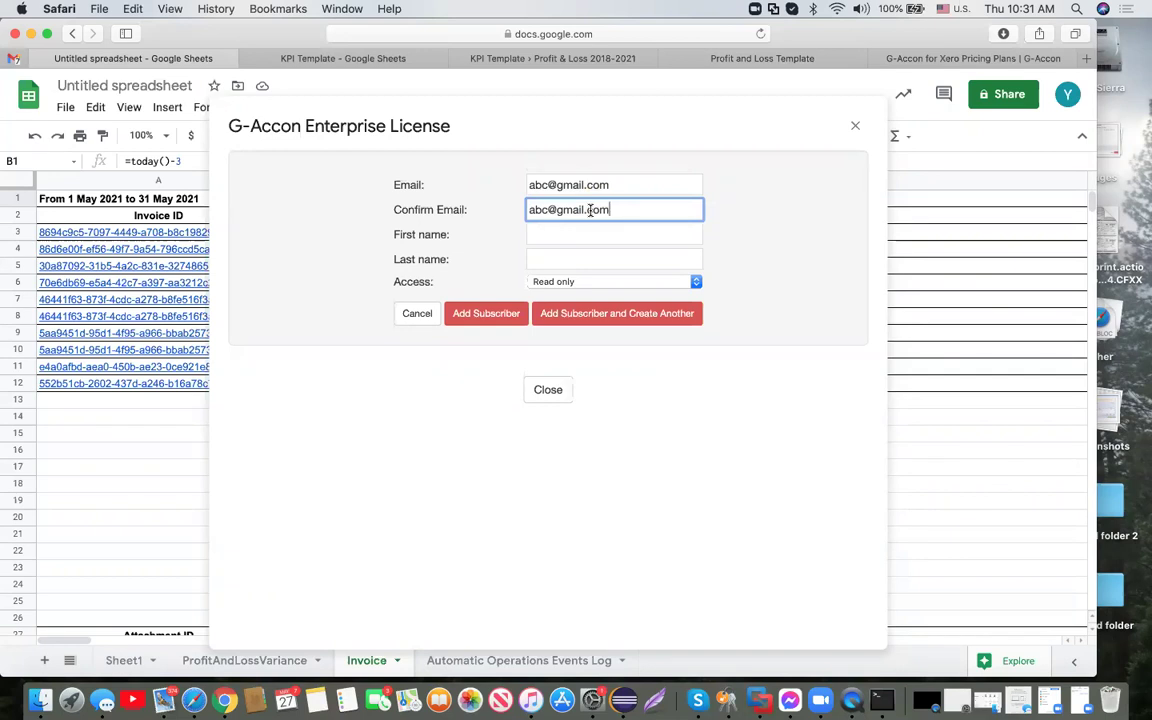
# Review the access levels offered for the new subscriber and close the license details without adding anyone
pyautogui.click(696, 282)
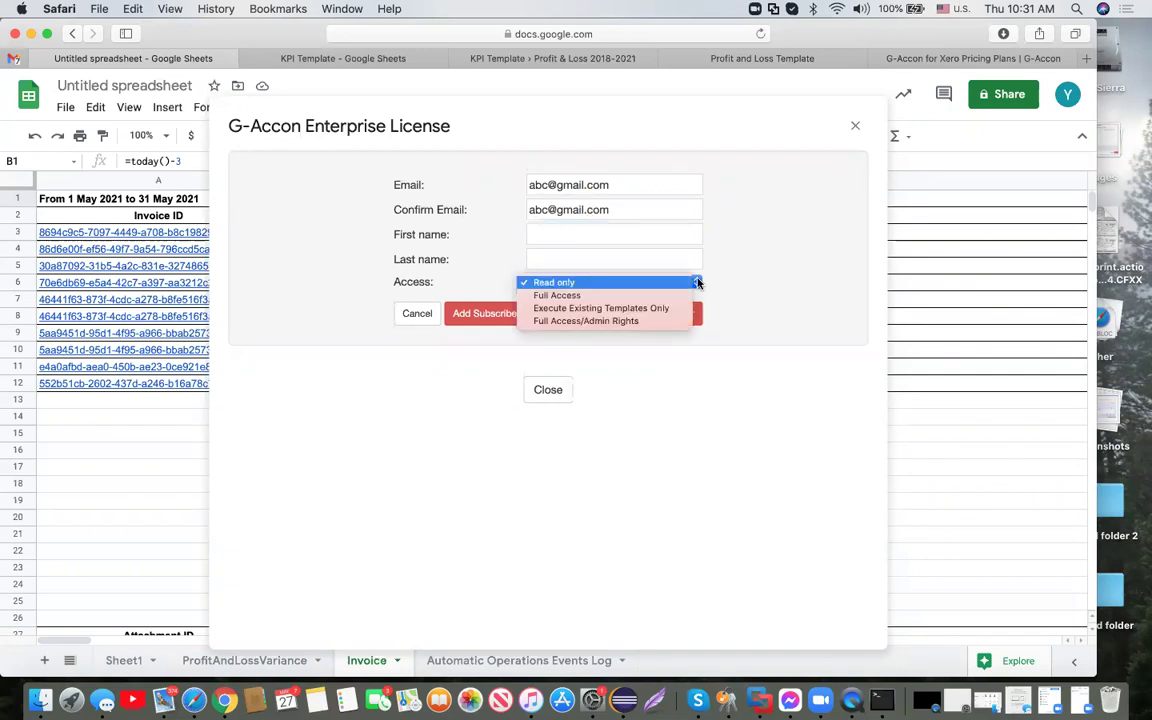
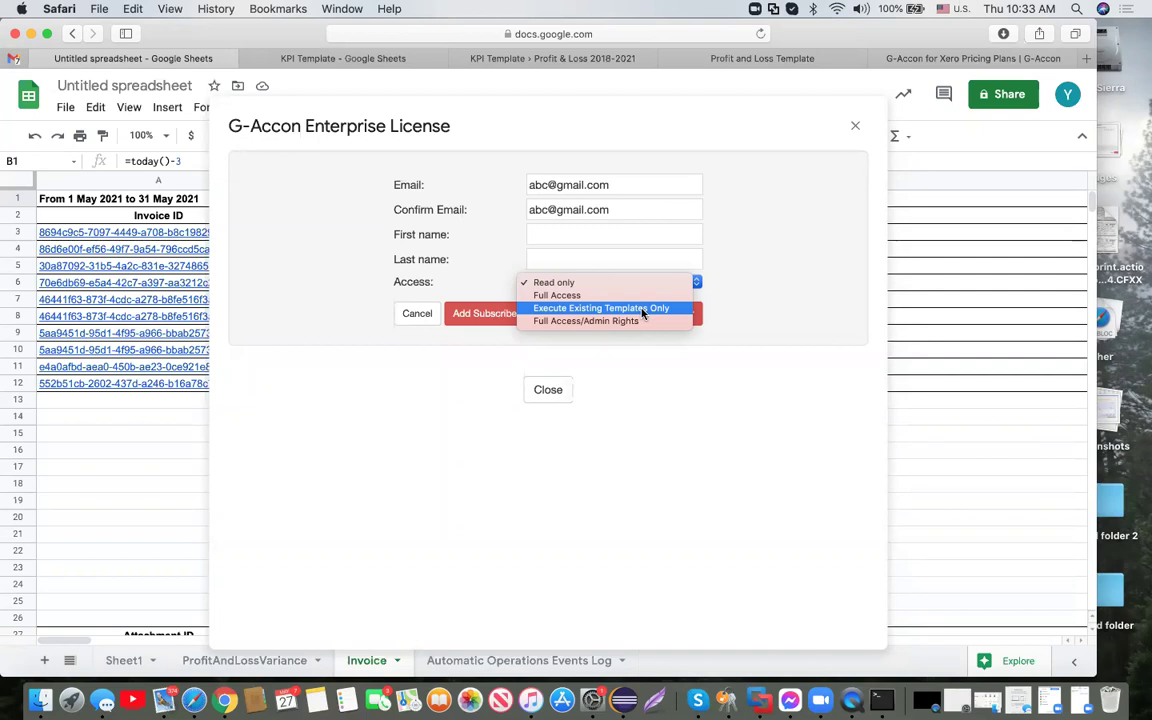
pyautogui.click(764, 303)
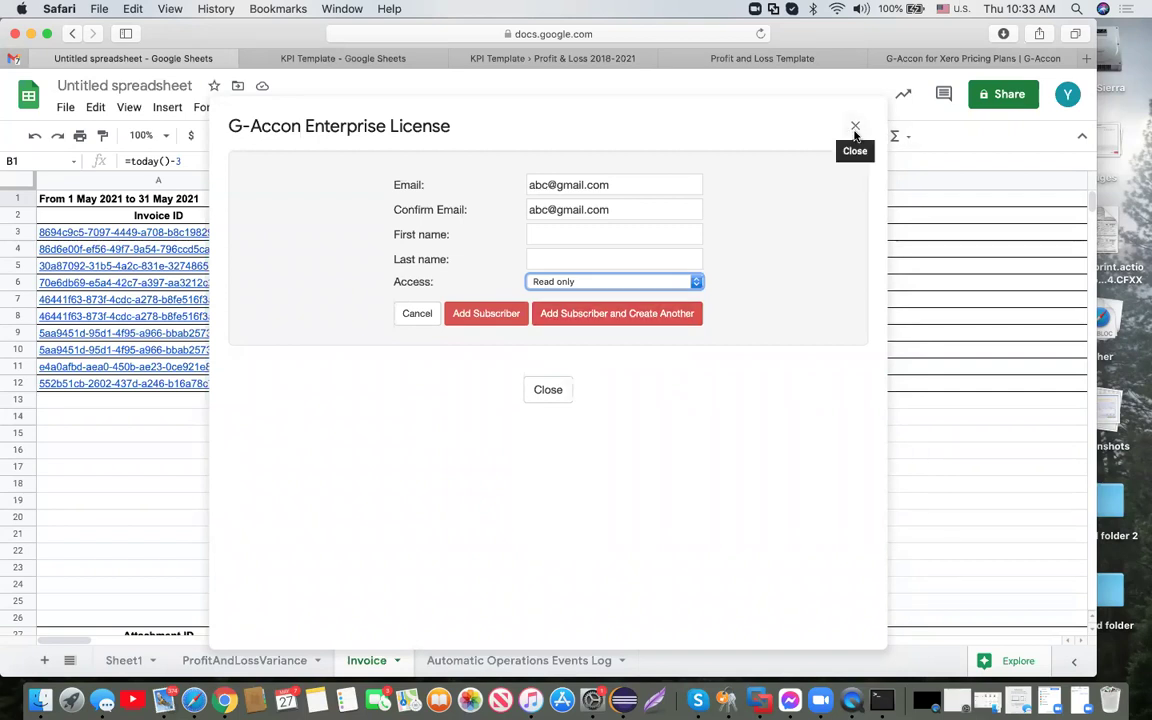
pyautogui.click(556, 390)
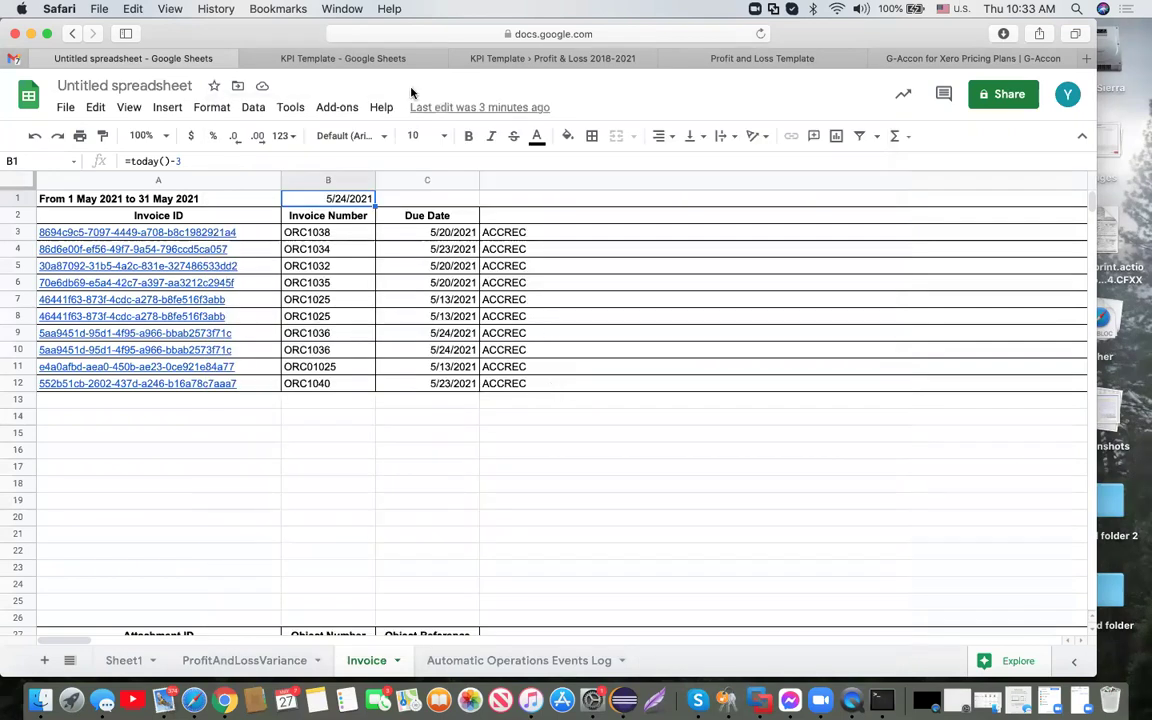
# List the G-Accon for XERO templates of the current Invoice sheet
pyautogui.click(335, 110)
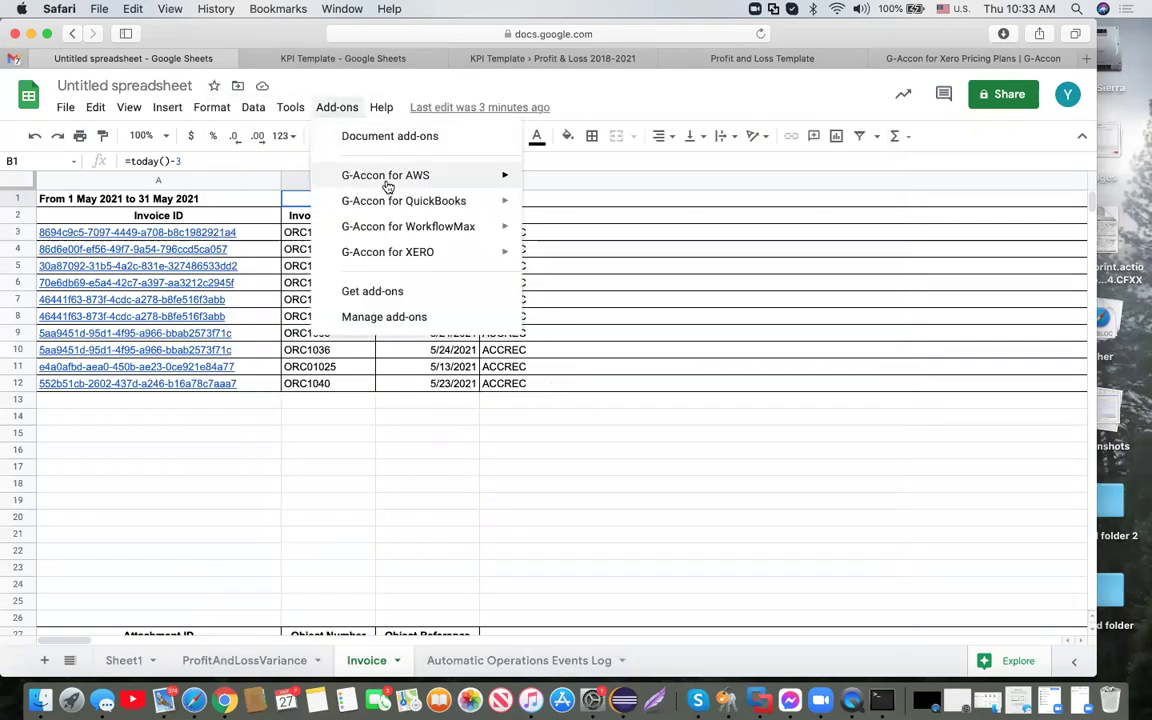
pyautogui.moveTo(411, 229)
pyautogui.moveTo(413, 256)
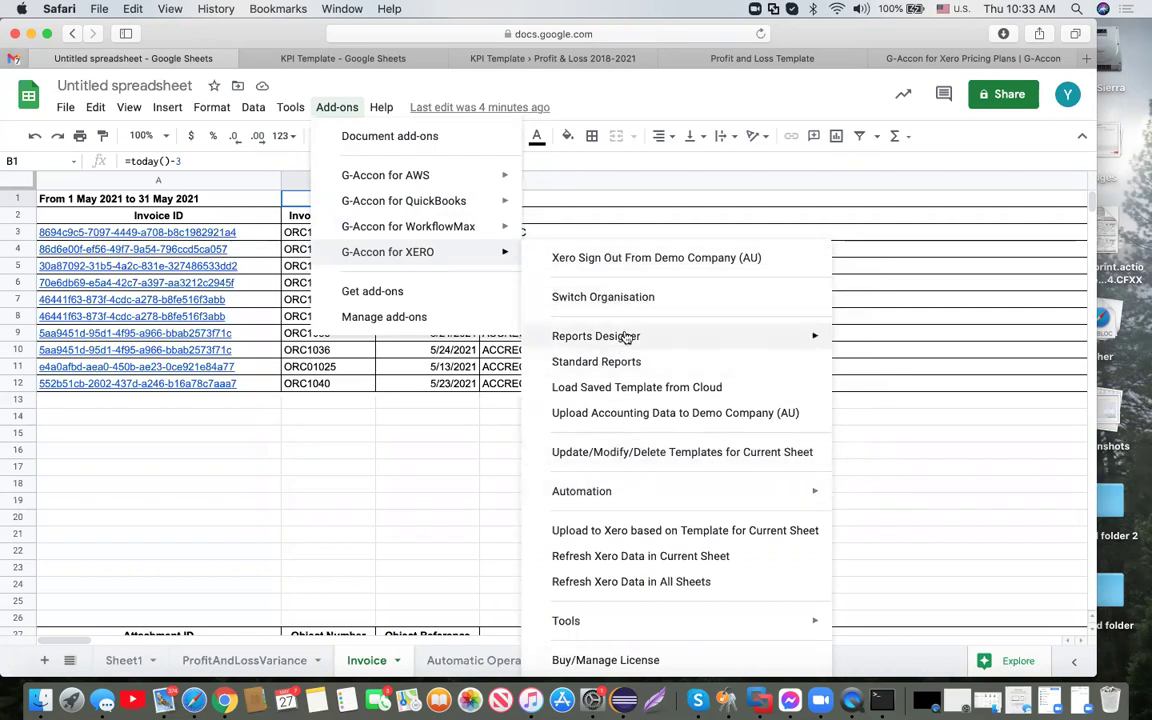
pyautogui.moveTo(628, 338)
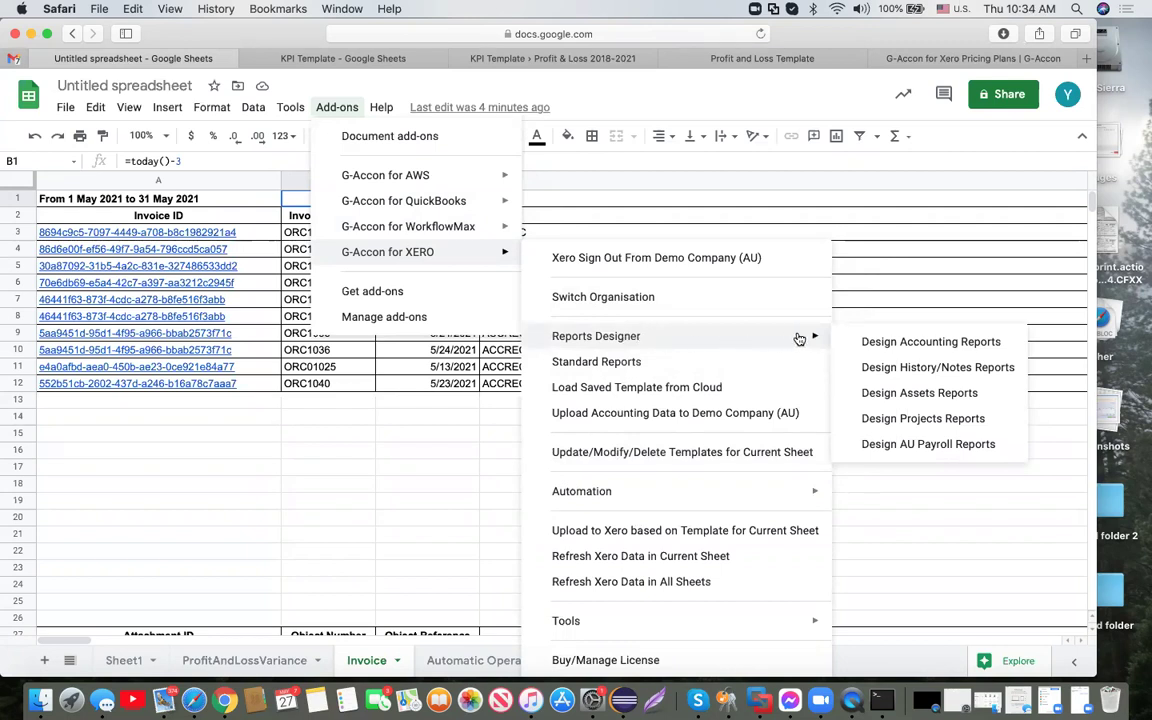
pyautogui.click(686, 455)
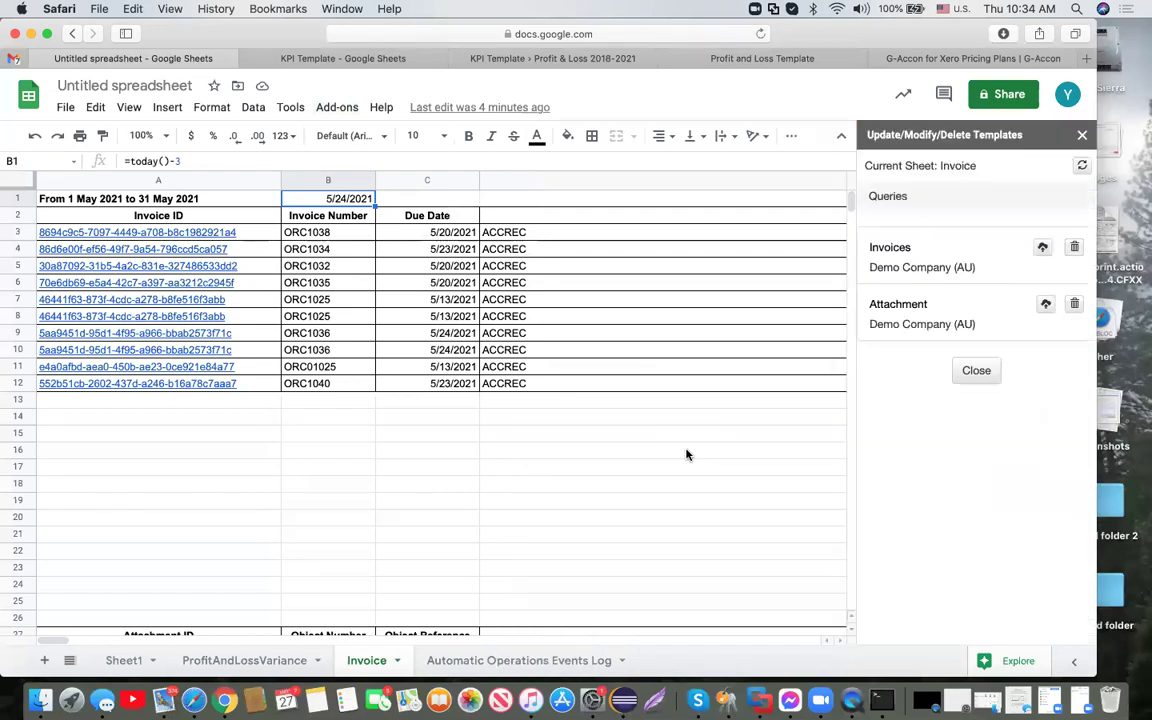
# Save the Invoices template to the cloud with the name "Invoices Name" and the description "Invoices Desc", and close the template list
pyautogui.click(1043, 249)
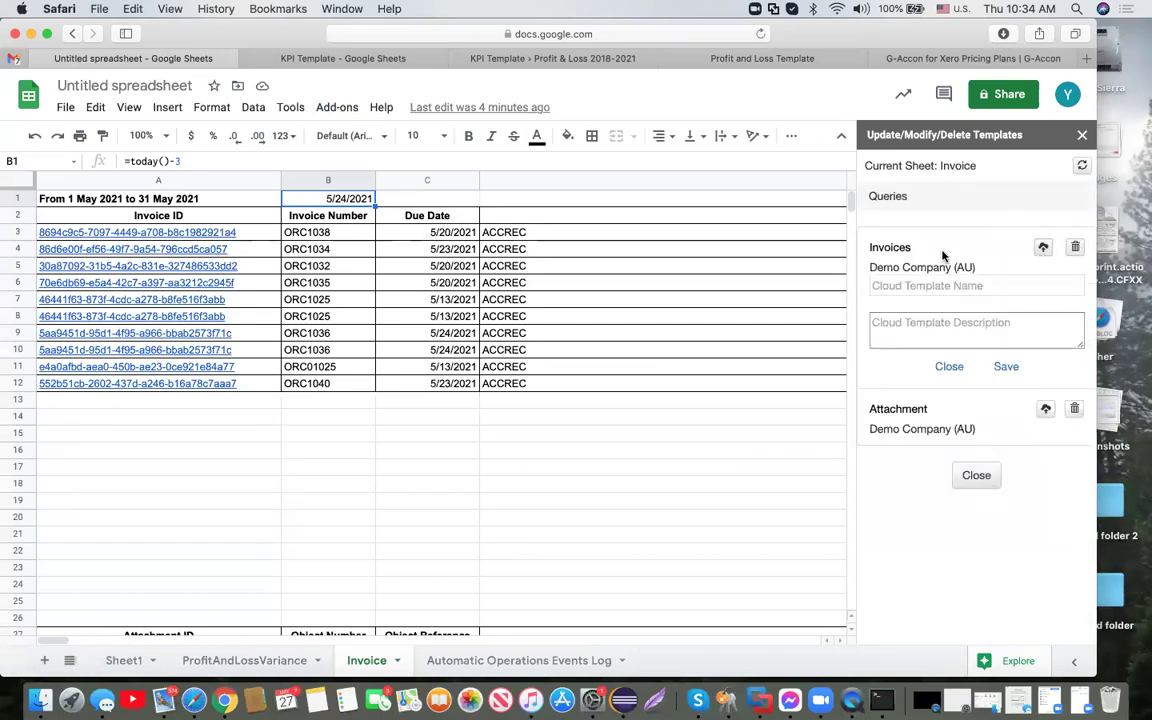
pyautogui.moveTo(925, 249); pyautogui.dragTo(861, 252)
pyautogui.press('super+c')
pyautogui.click(915, 287)
pyautogui.press('super+v')
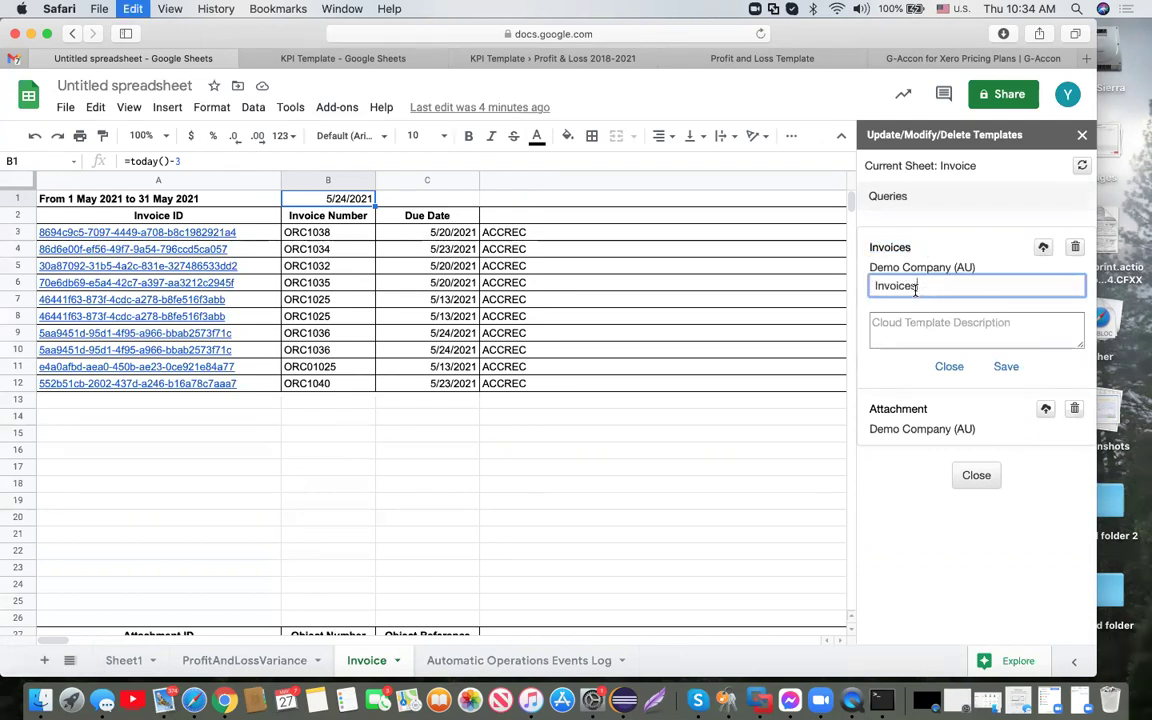
pyautogui.click(919, 325)
pyautogui.press('super+v')
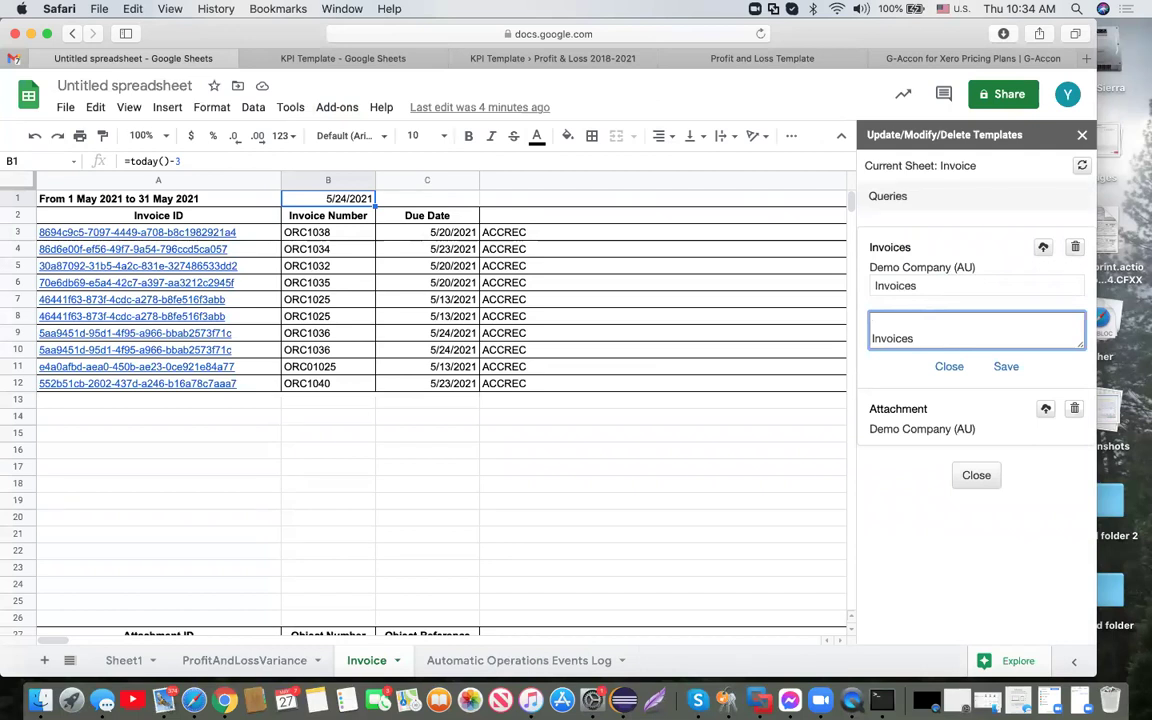
pyautogui.write('Desc')
pyautogui.click(942, 285)
pyautogui.write('Name')
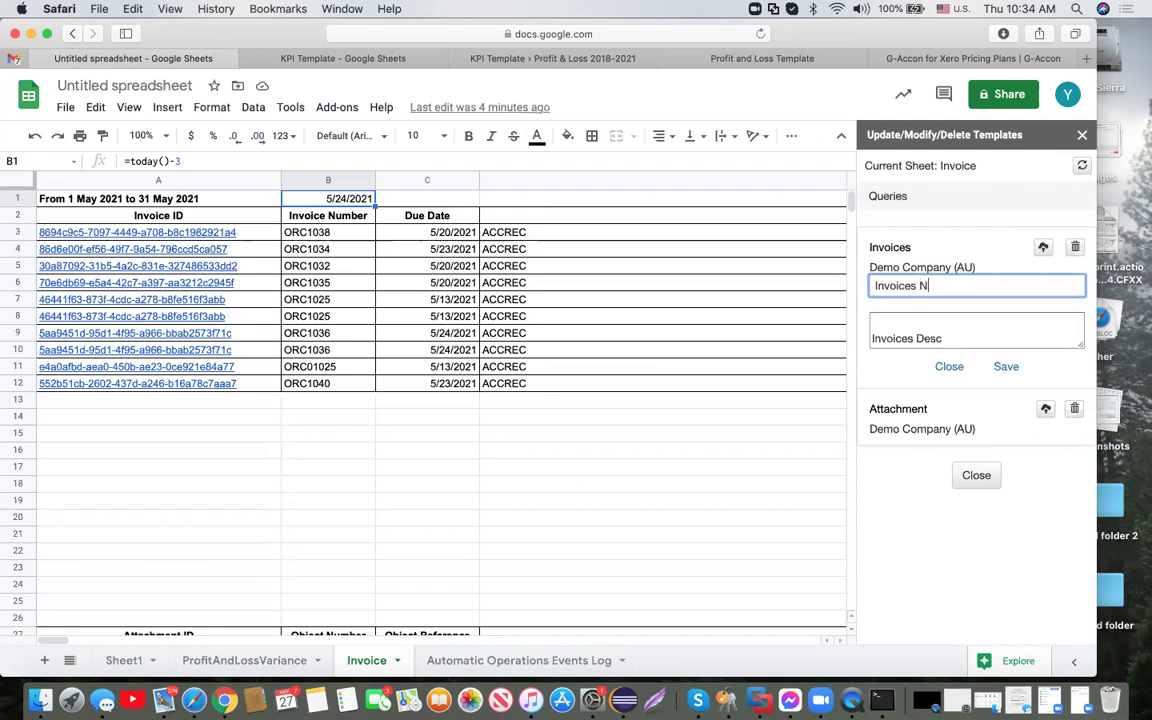
pyautogui.click(1006, 369)
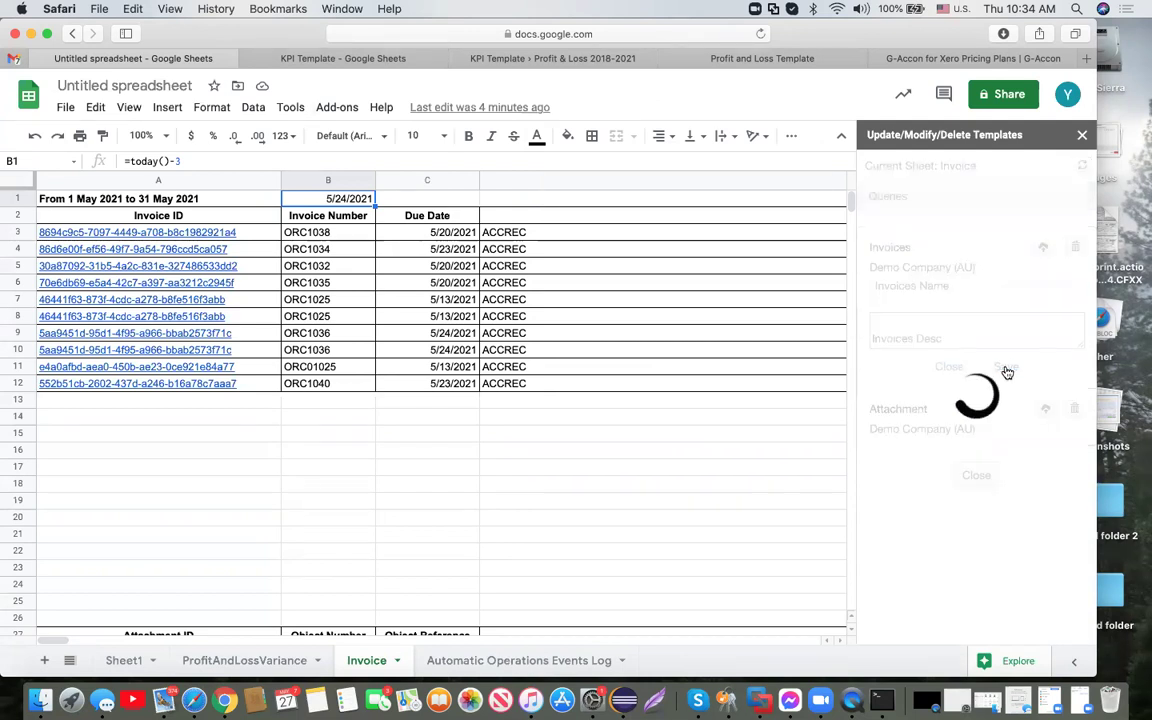
pyautogui.click(976, 369)
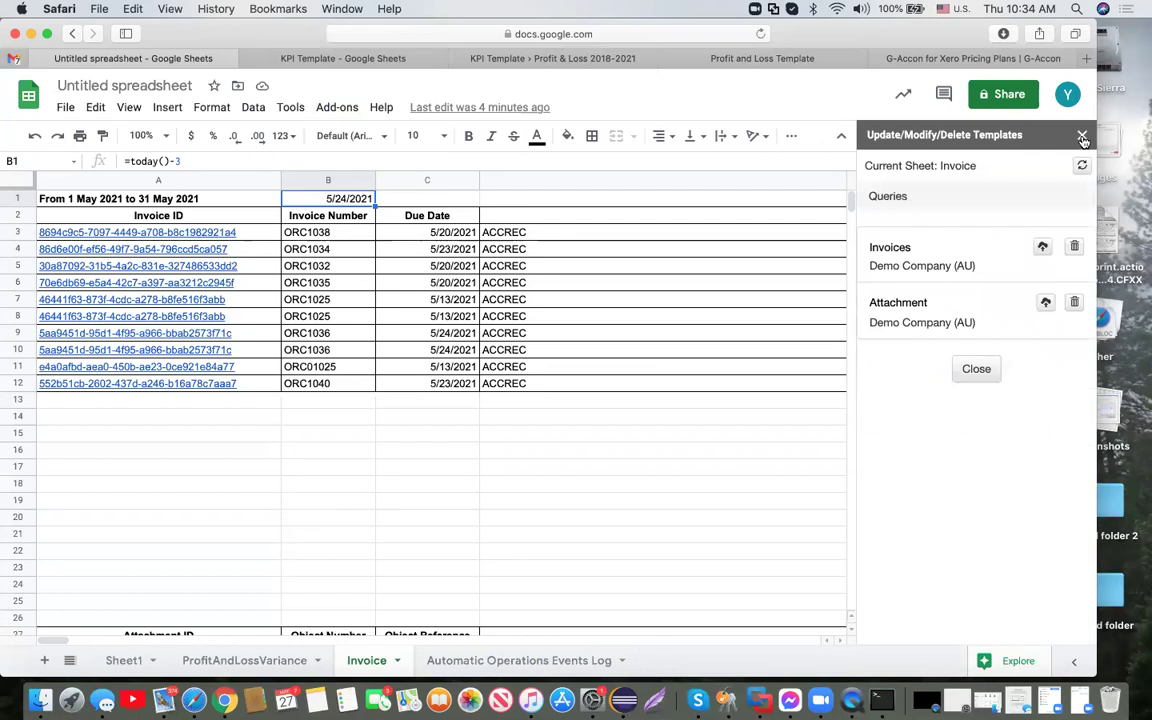
# Add a new blank sheet and list the G-Accon for XERO templates saved in the cloud, filtered to the QUERY type
pyautogui.click(44, 660)
pyautogui.click(338, 109)
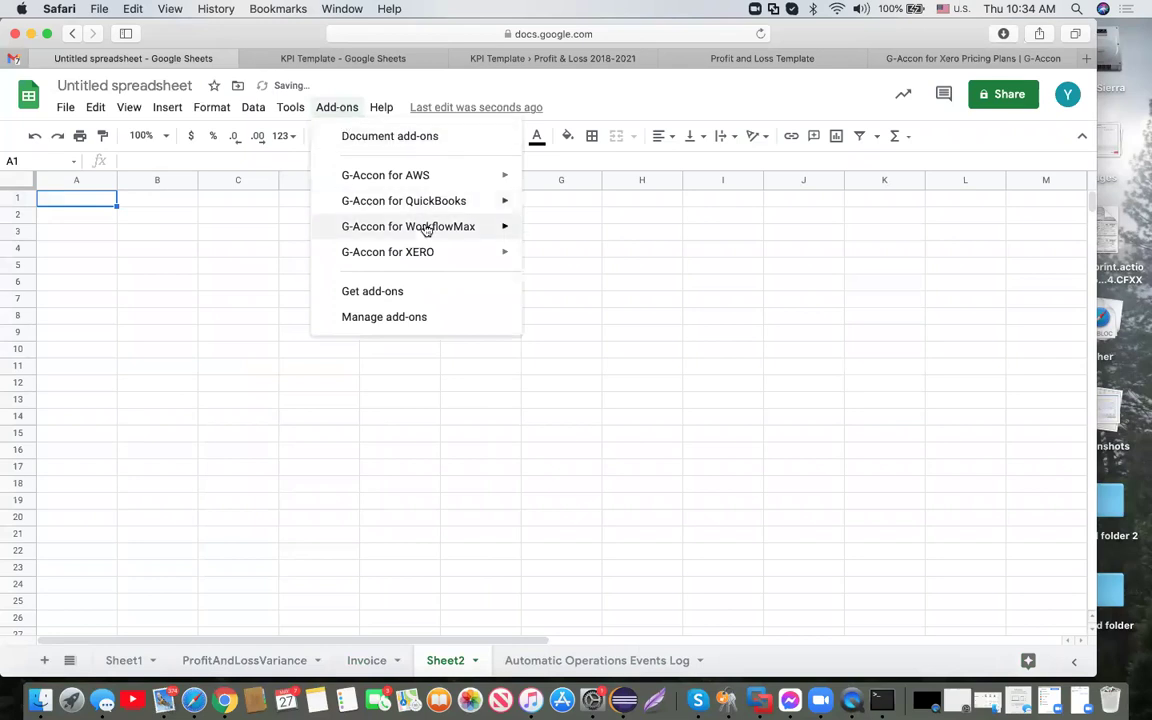
pyautogui.moveTo(433, 252)
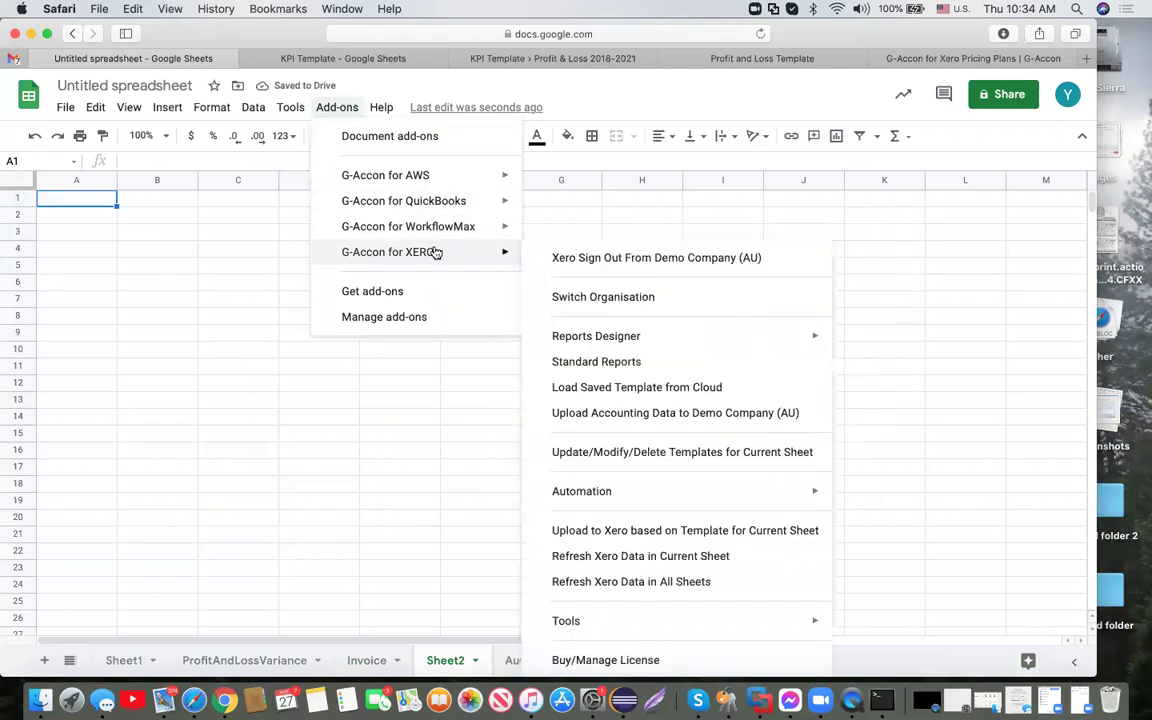
pyautogui.click(602, 389)
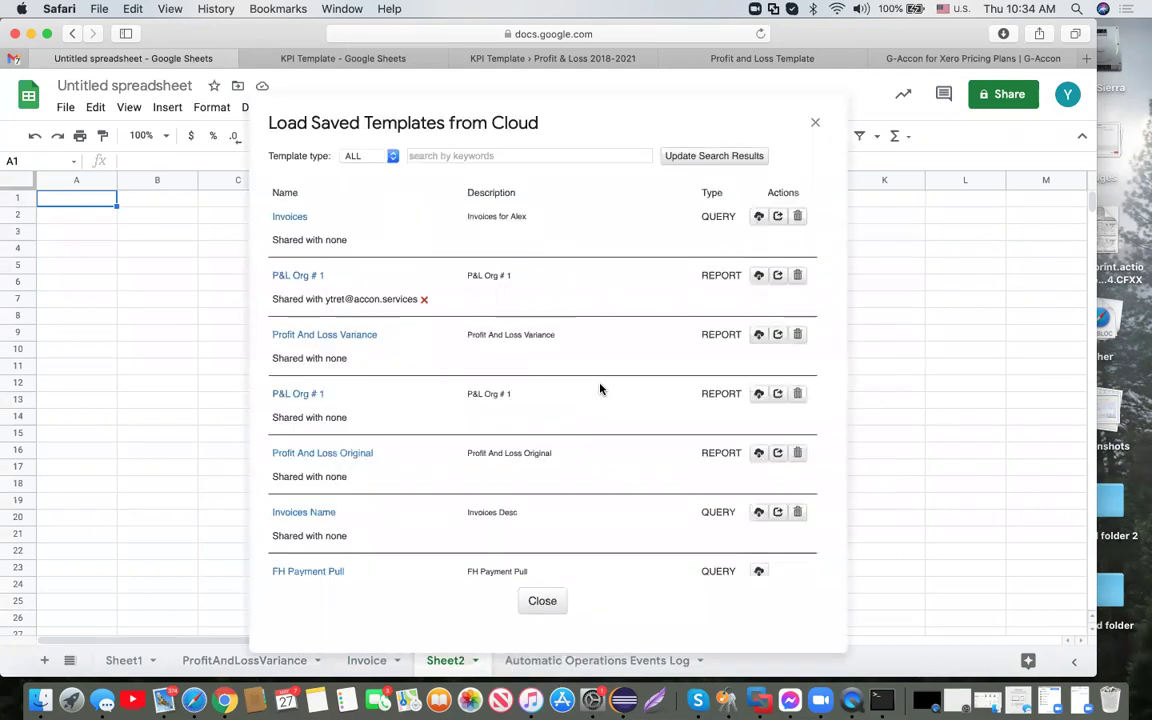
pyautogui.click(394, 157)
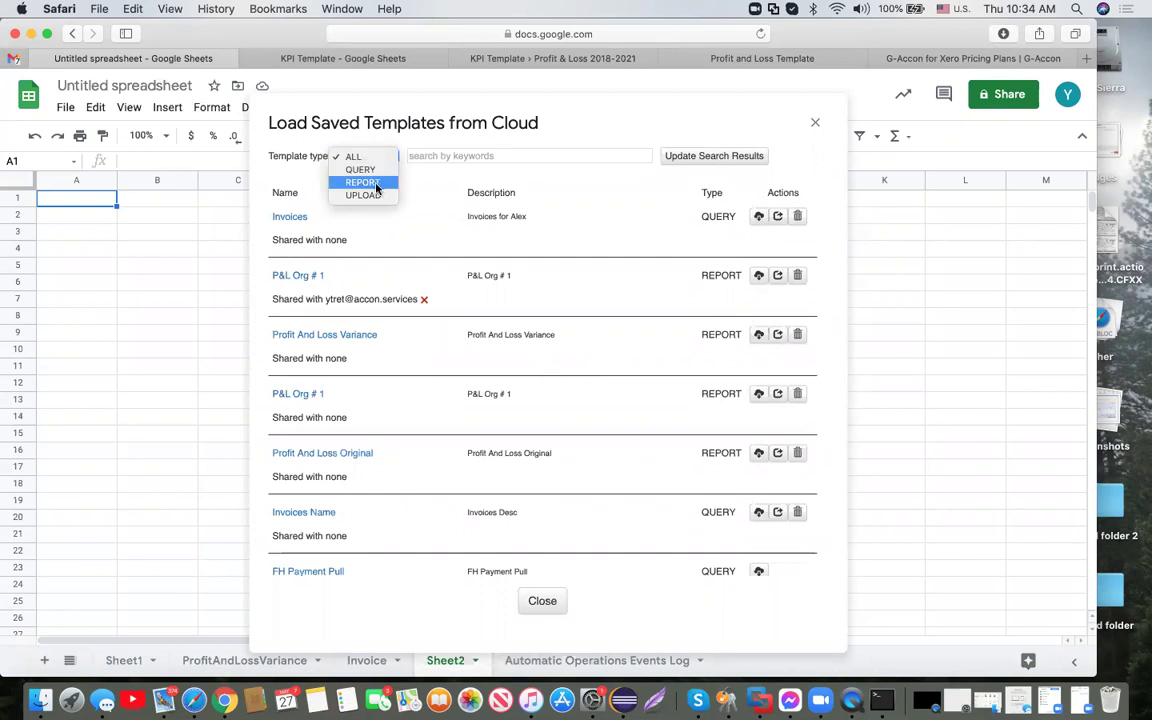
pyautogui.click(379, 170)
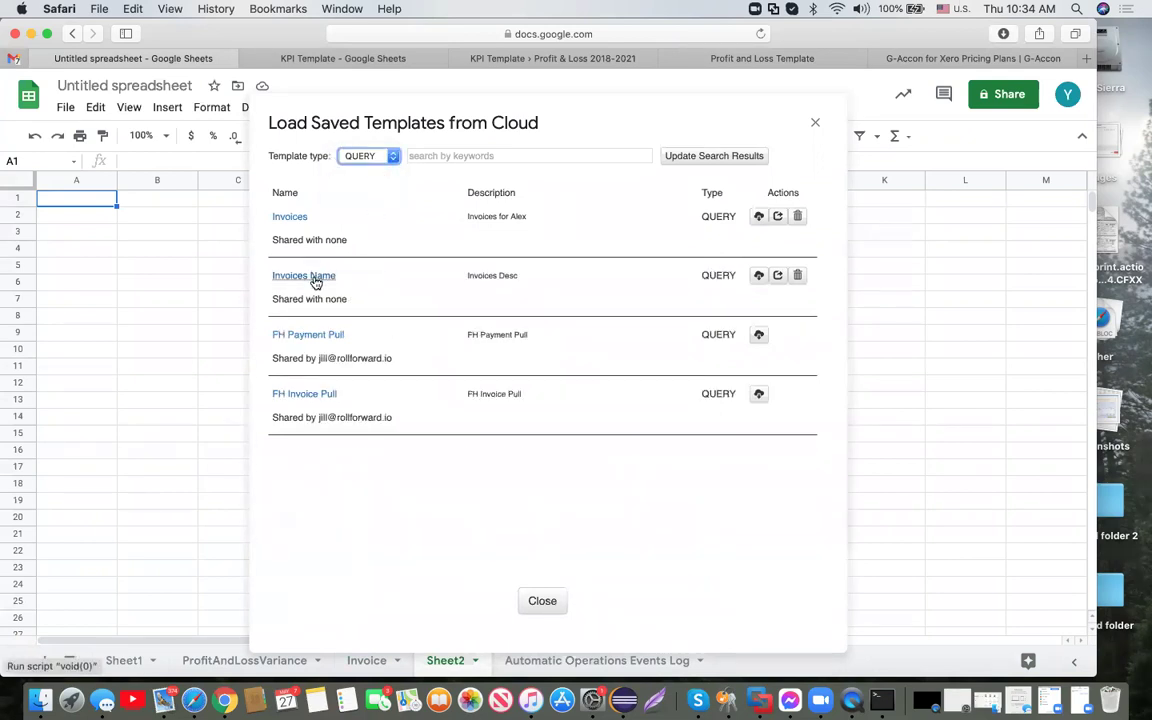
# Share the "Invoices Name" cloud template with a recipient by entering their email address
pyautogui.click(779, 276)
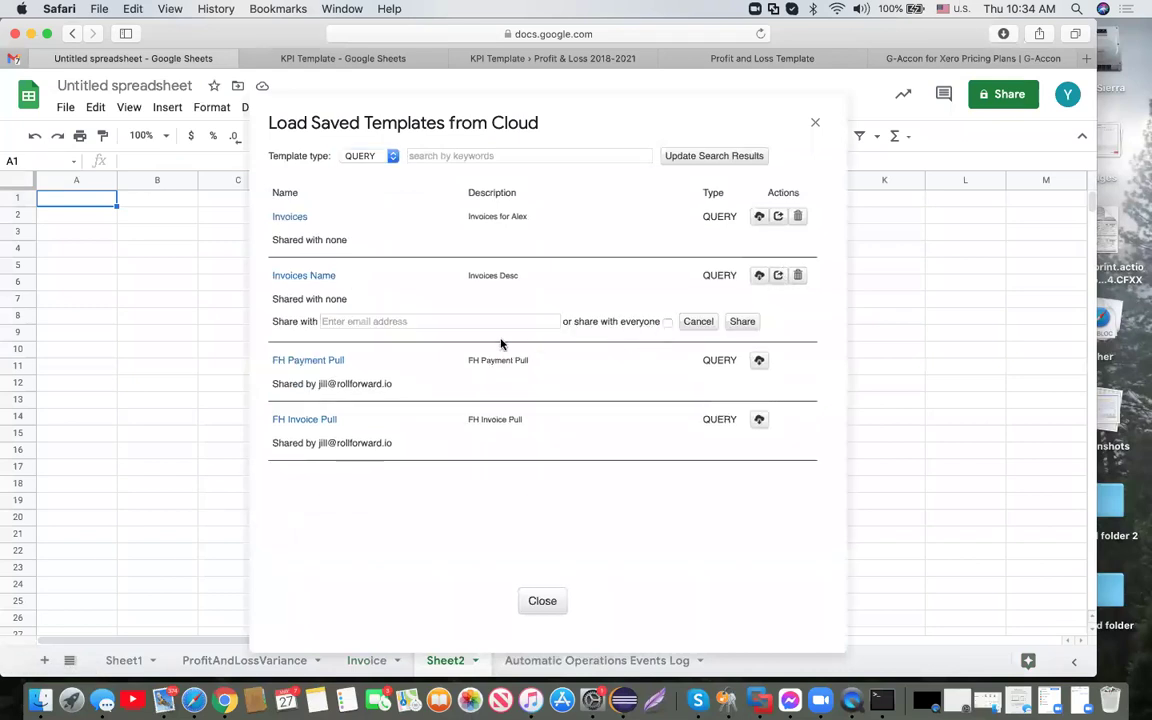
pyautogui.click(457, 321)
pyautogui.write('abc@gmail.')
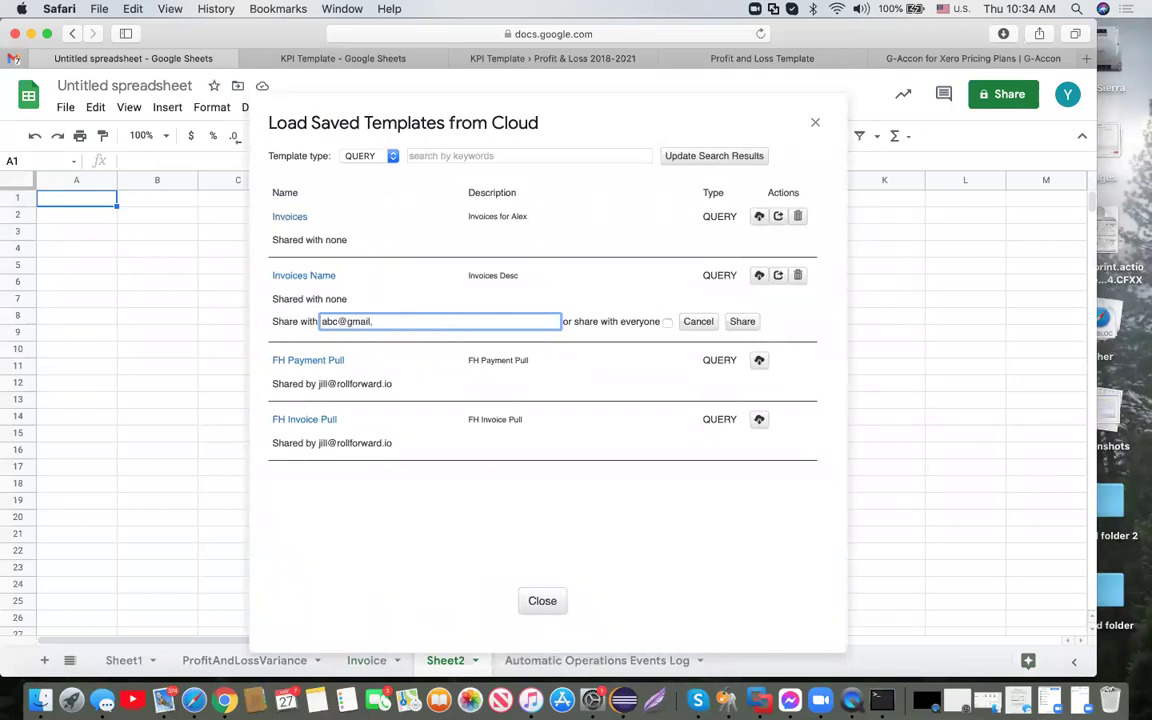
pyautogui.write('com')
pyautogui.click(749, 323)
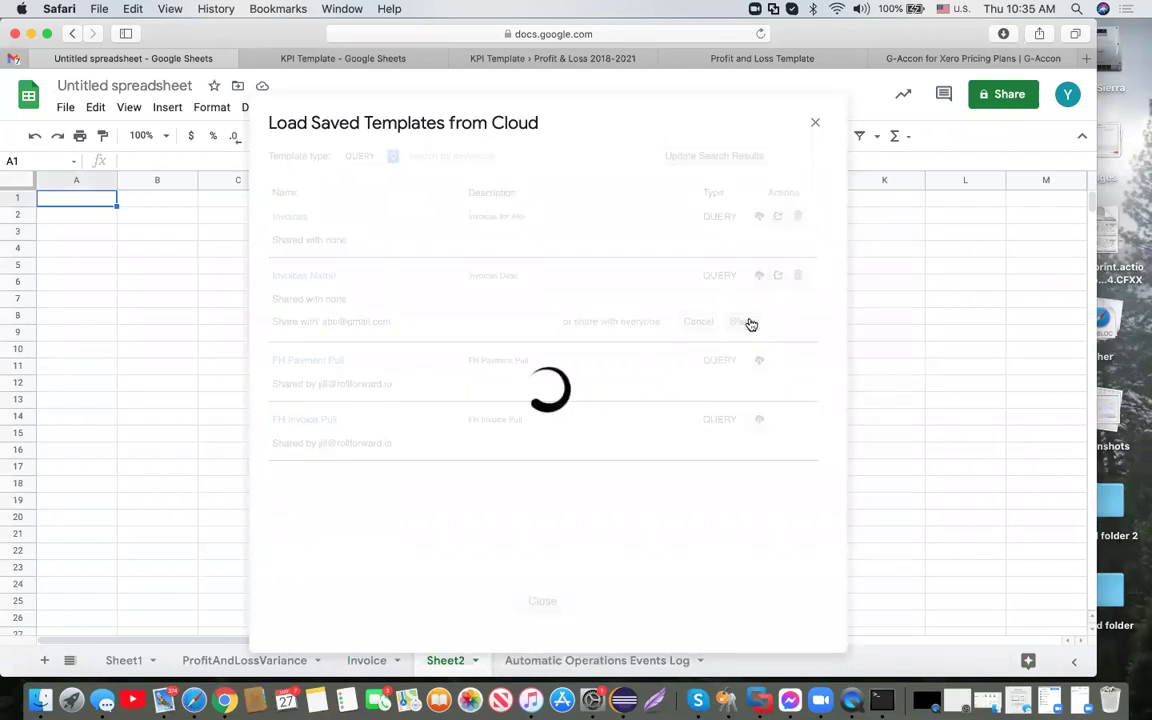
# Review the share-with-everyone option of the "Invoices Name" template and close the saved template list
pyautogui.click(778, 277)
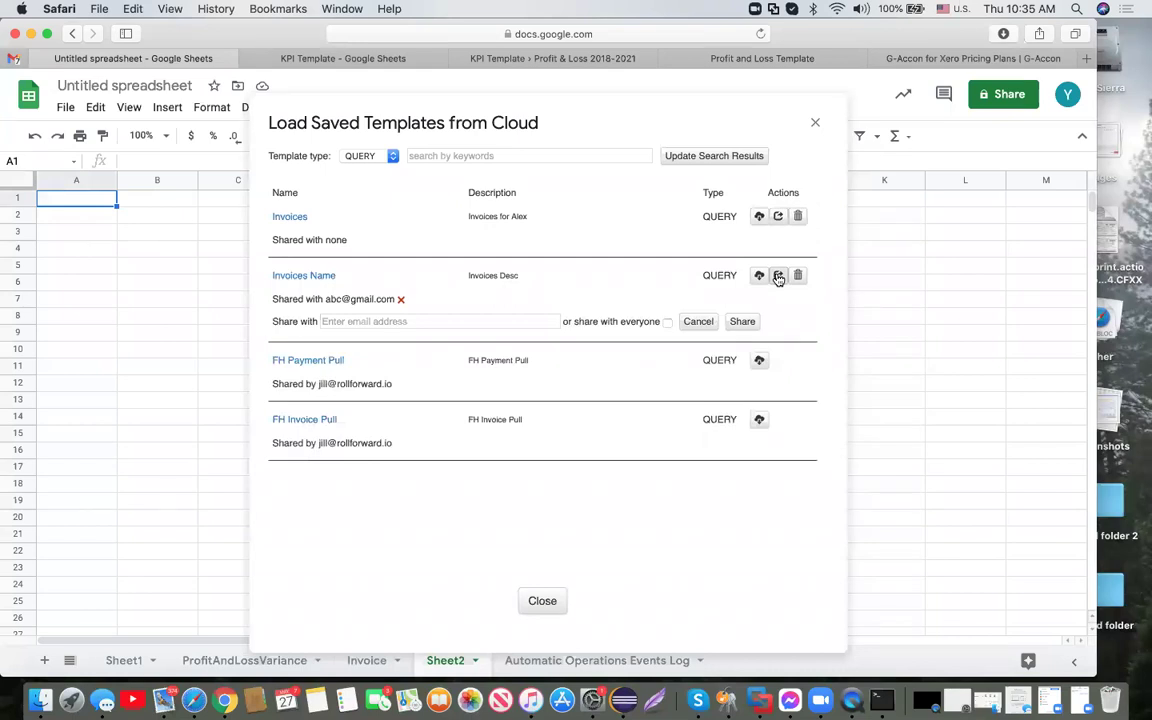
pyautogui.click(667, 322)
pyautogui.click(742, 322)
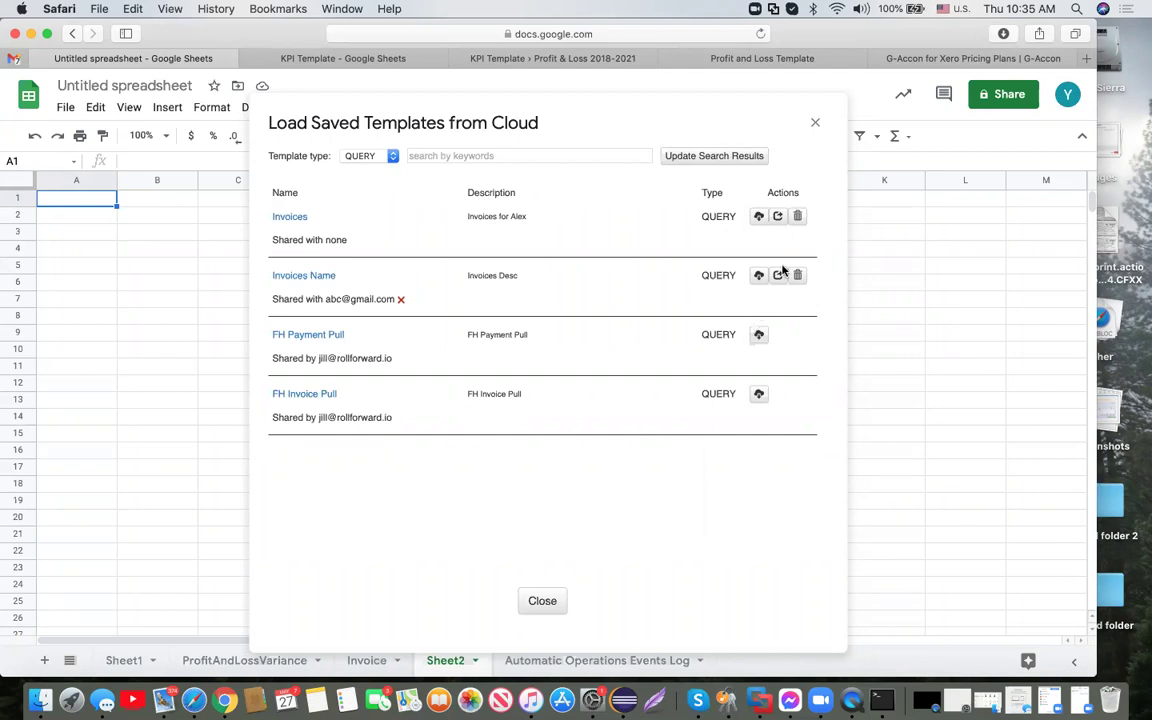
pyautogui.click(815, 122)
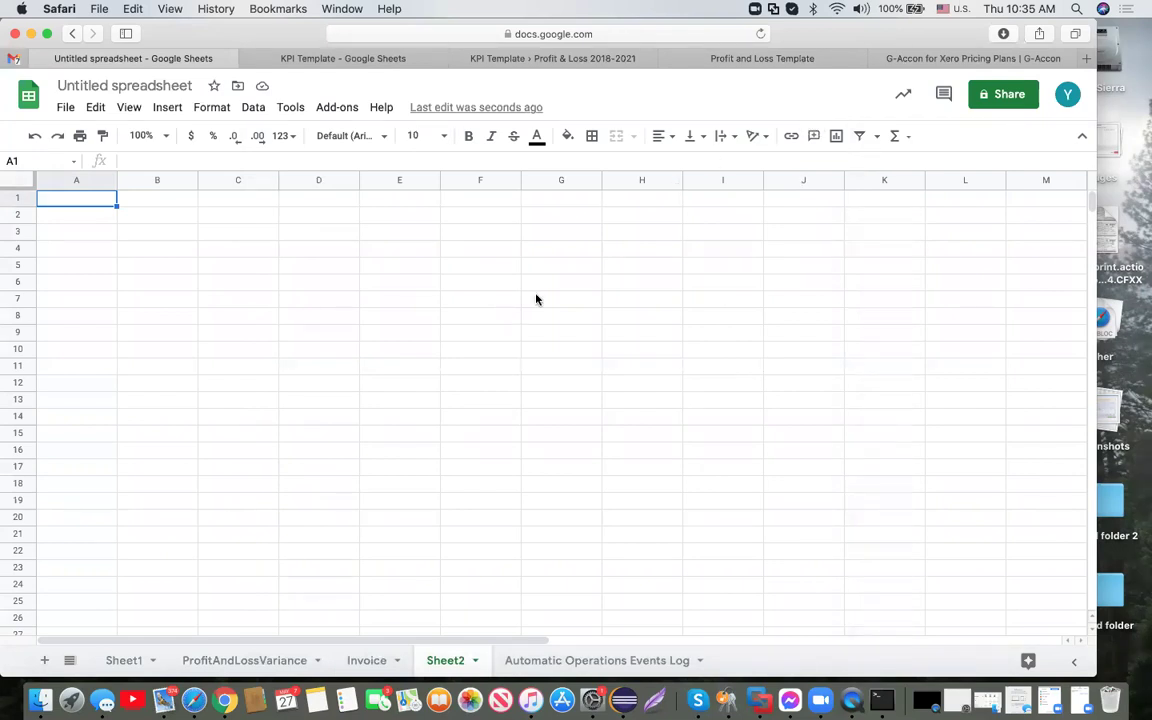
# Switch to the KPI Template spreadsheet and look over the net income and profit and loss charts on its KPI Dashboard
pyautogui.click(398, 61)
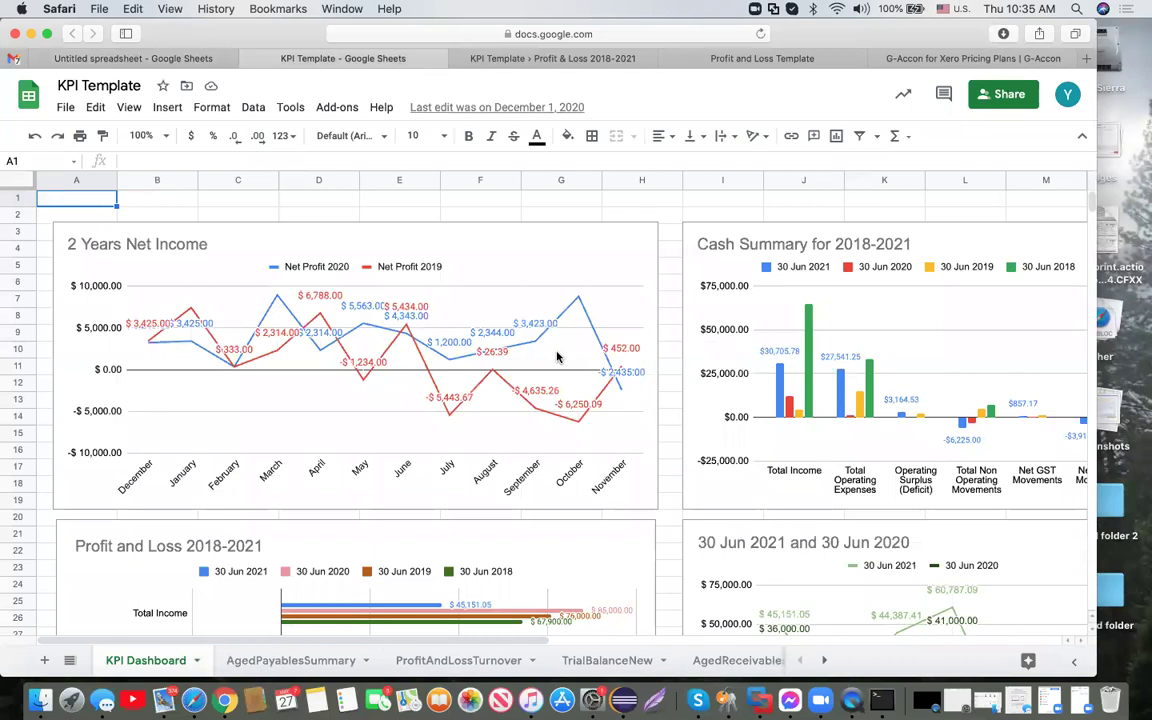
pyautogui.scroll(-10, 557, 357)
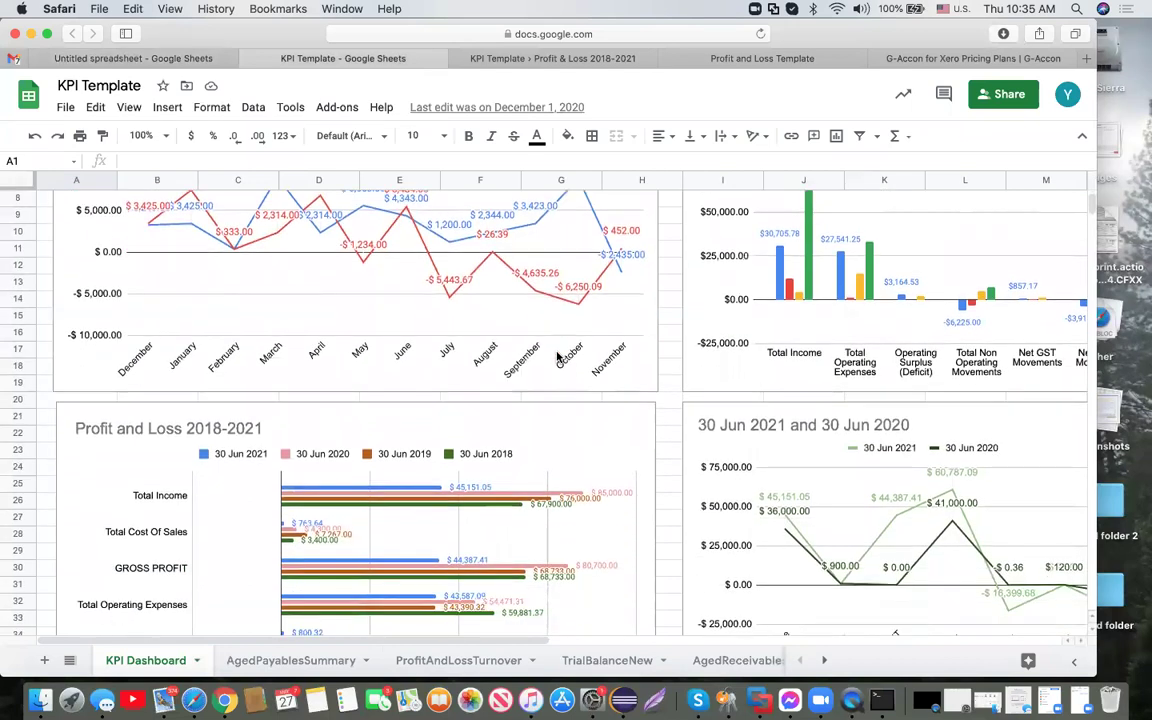
pyautogui.scroll(-5, 557, 357)
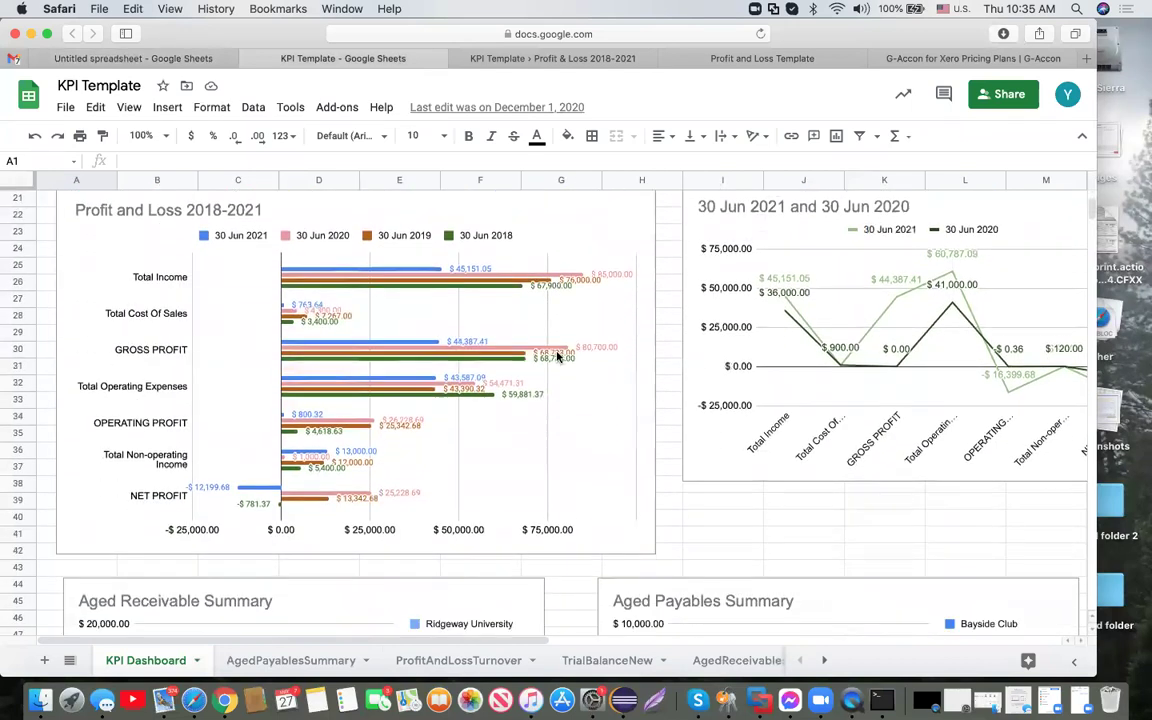
pyautogui.scroll(8, 557, 357)
pyautogui.scroll(4, 557, 357)
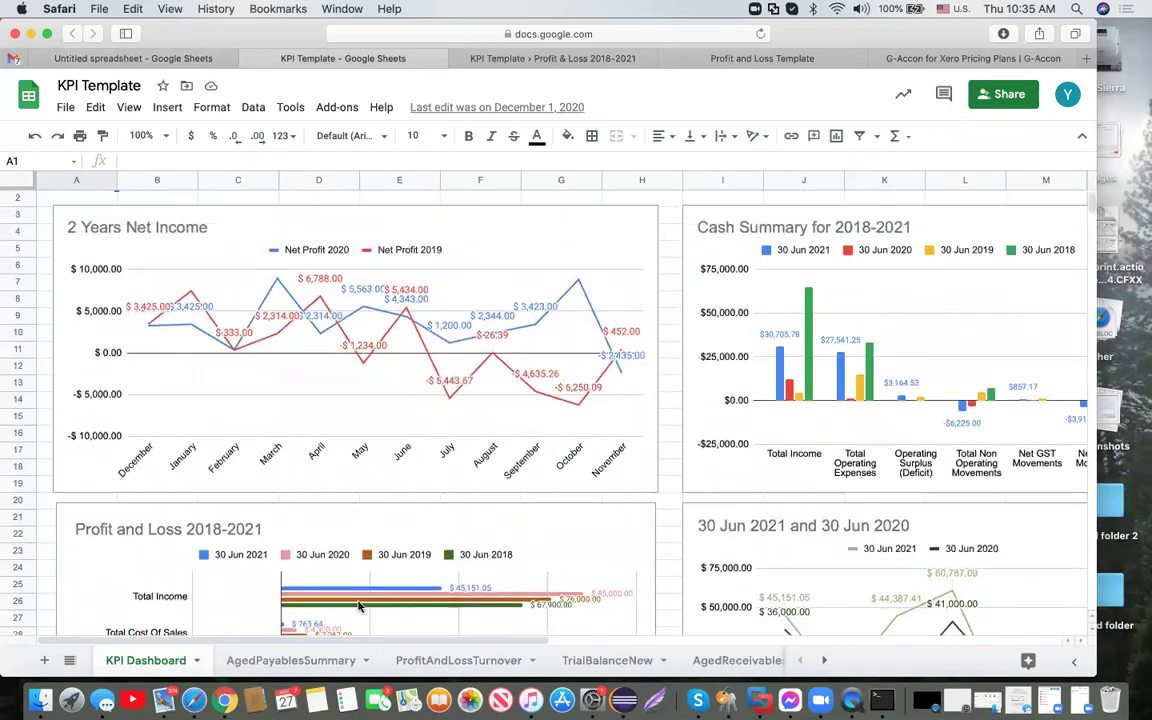
# Look through the report sheets behind the dashboard: ProfitAndLossTurnover, TrialBalanceNew, BudgetSummary and CashSummary
pyautogui.click(484, 662)
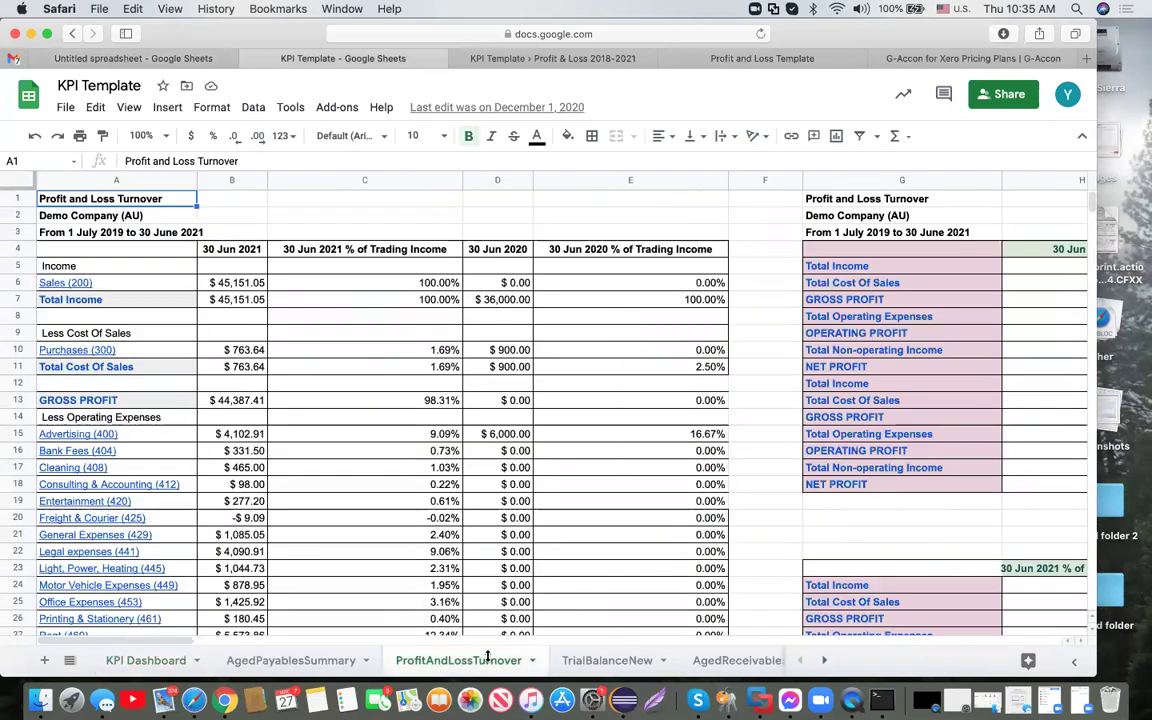
pyautogui.click(609, 662)
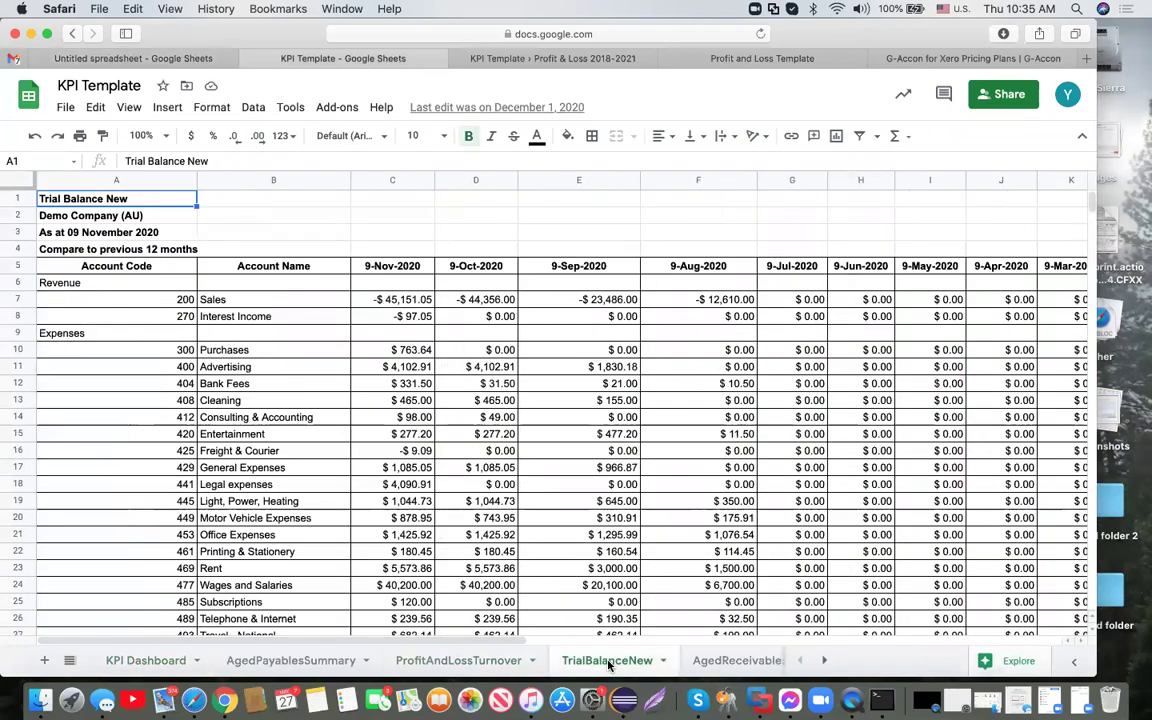
pyautogui.click(824, 660)
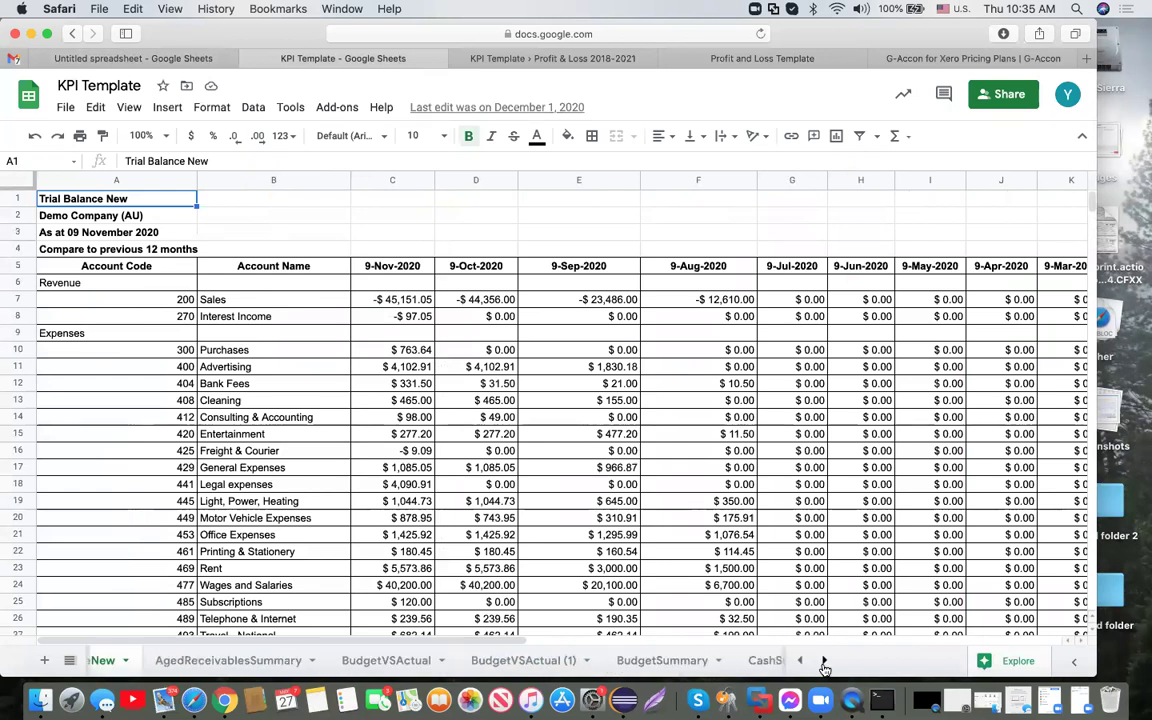
pyautogui.click(600, 661)
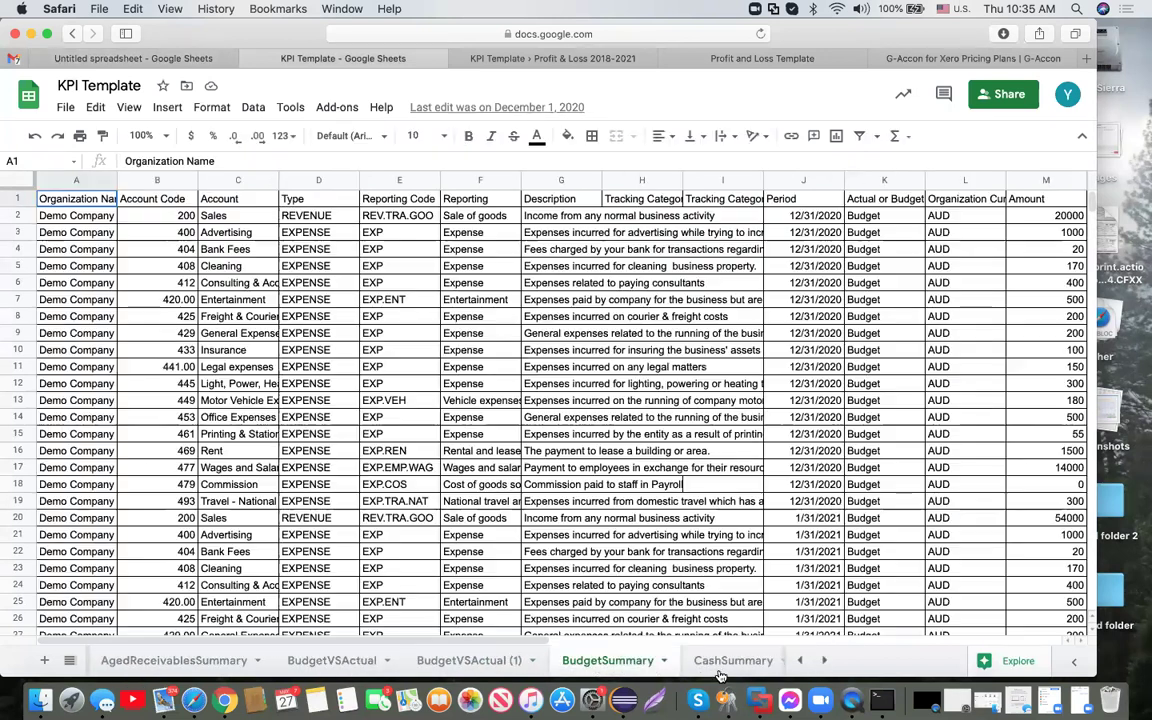
pyautogui.click(728, 661)
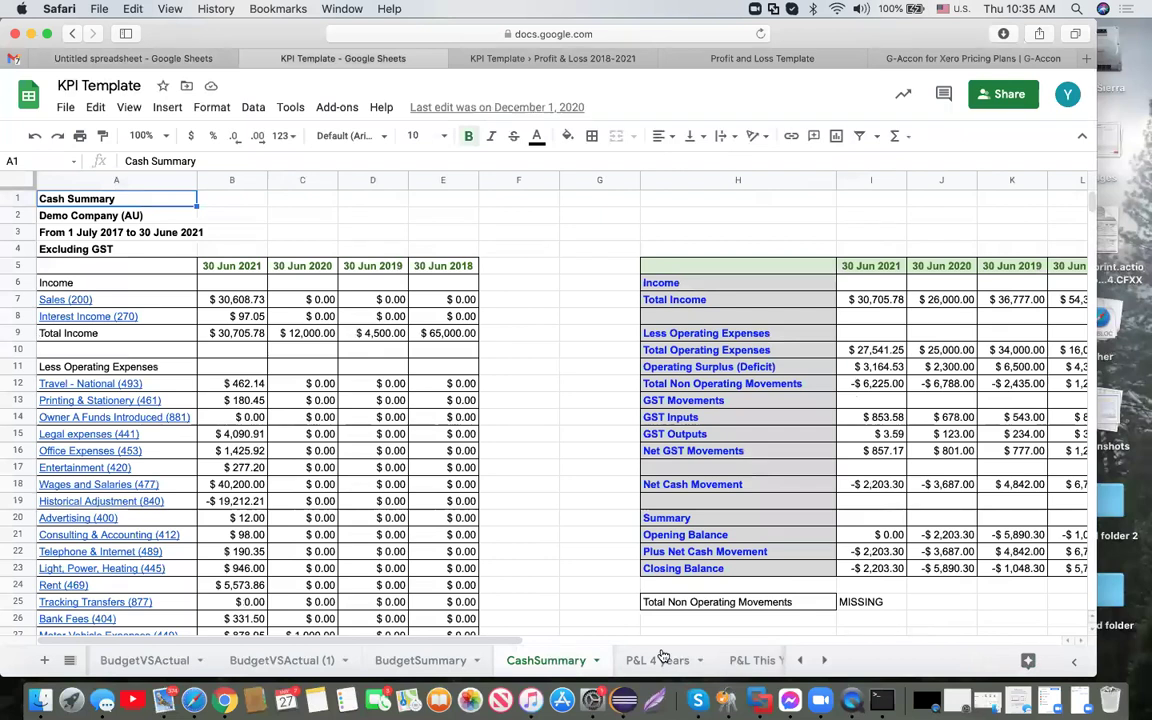
pyautogui.click(418, 661)
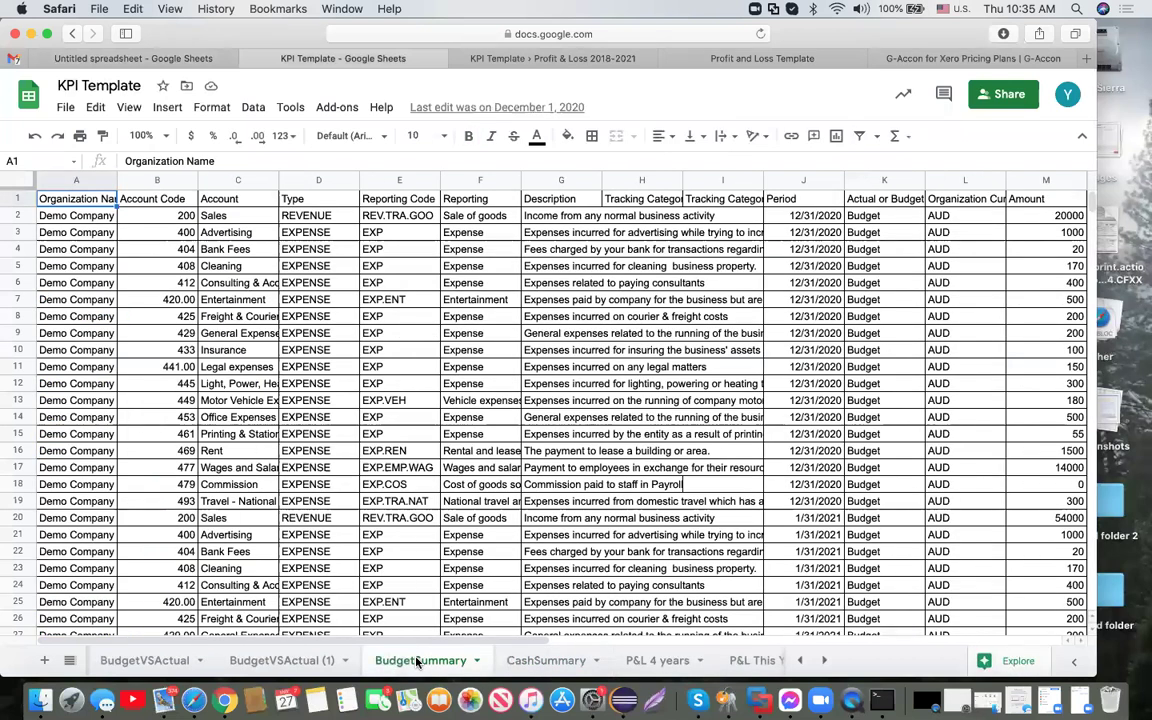
pyautogui.click(805, 661)
pyautogui.click(805, 661)
pyautogui.click(803, 662)
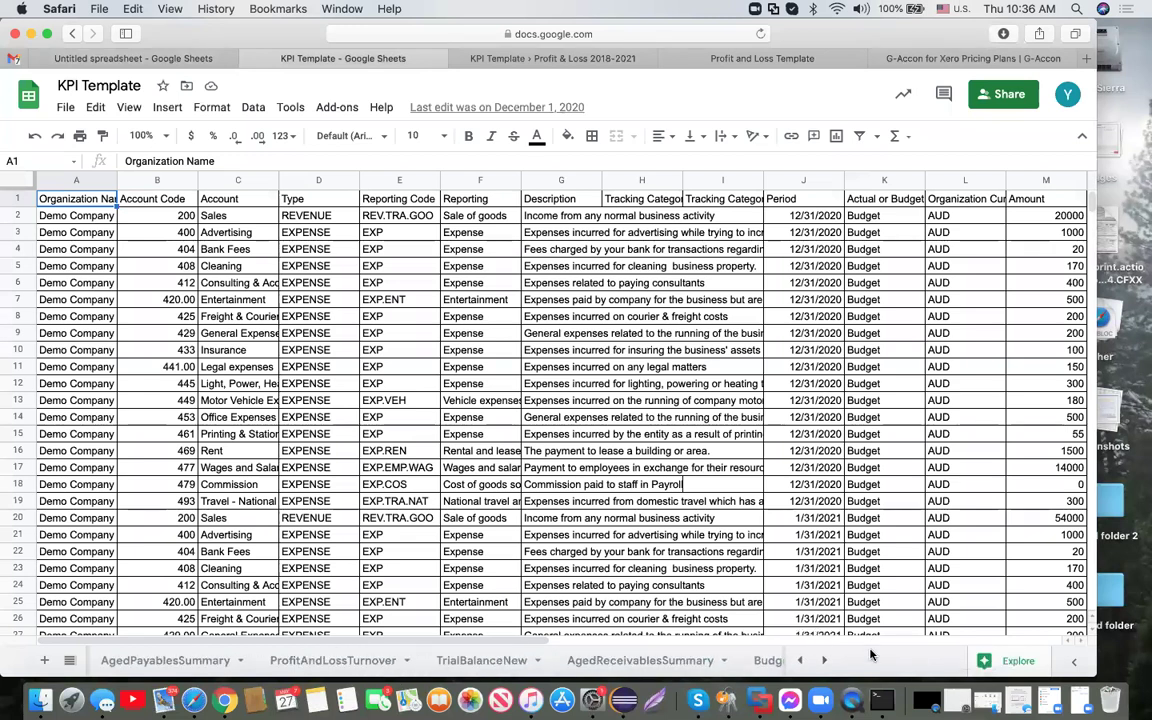
pyautogui.click(803, 662)
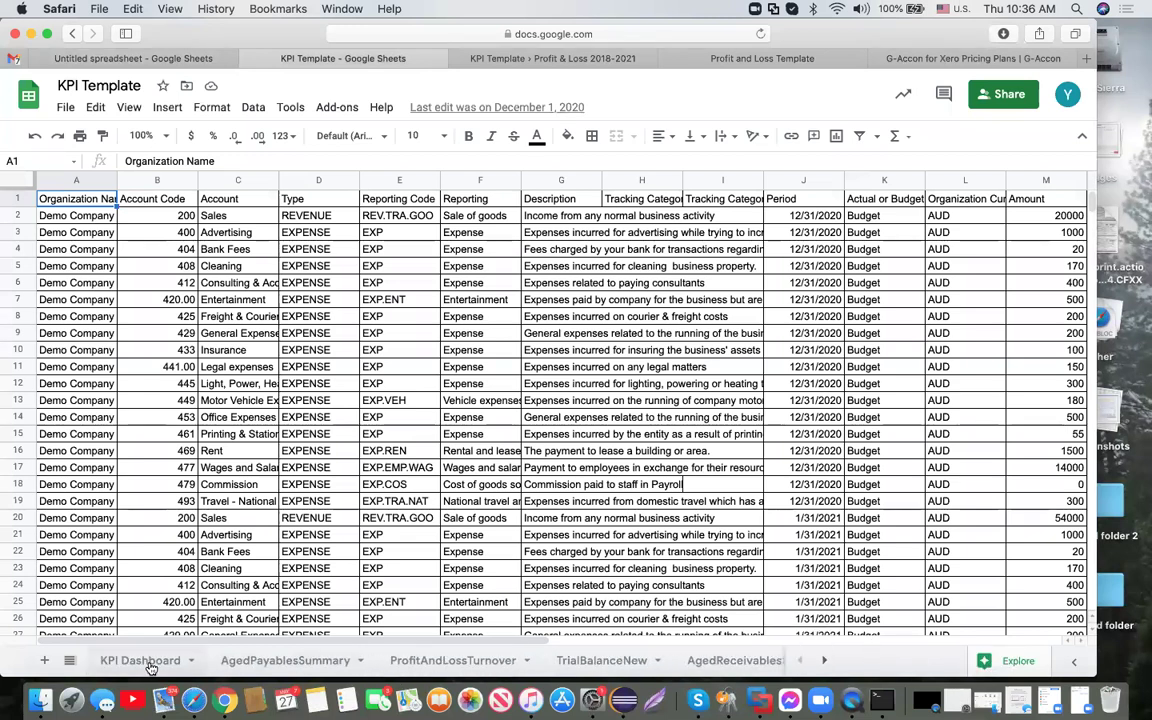
# Return to the KPI Dashboard and examine its cash summary, profit and loss, aged receivable, aged payables and turnover charts
pyautogui.click(140, 661)
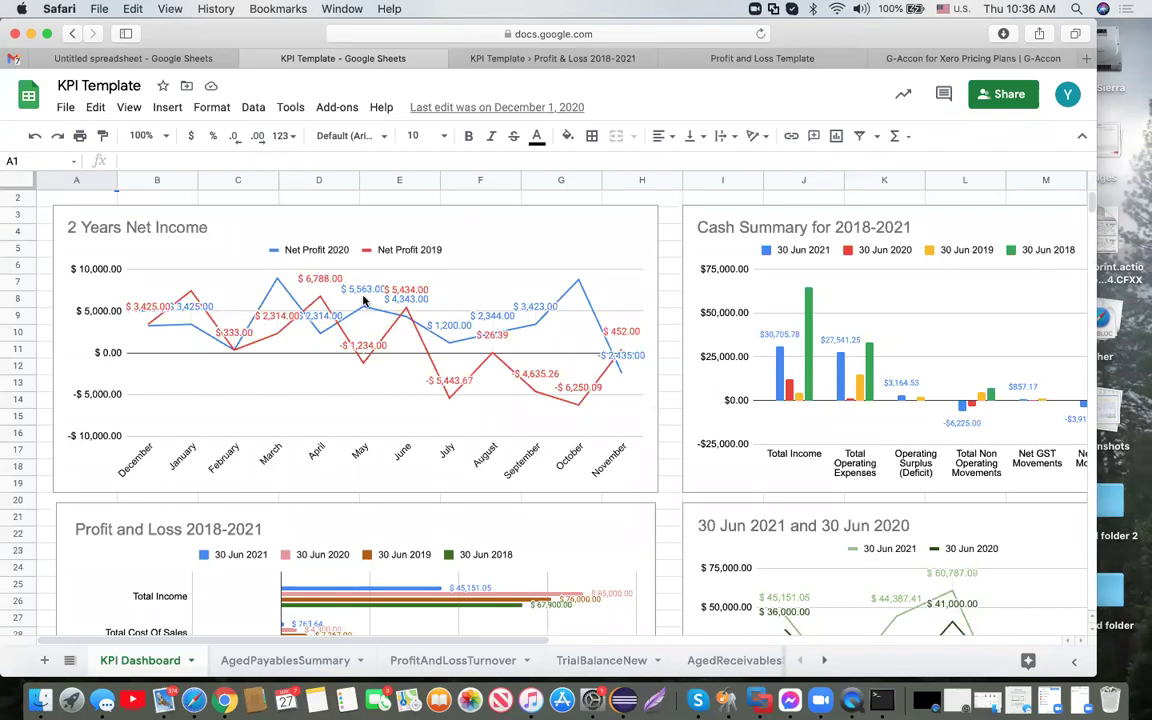
pyautogui.scroll(1, 363, 300)
pyautogui.hscroll(6, 365, 301)
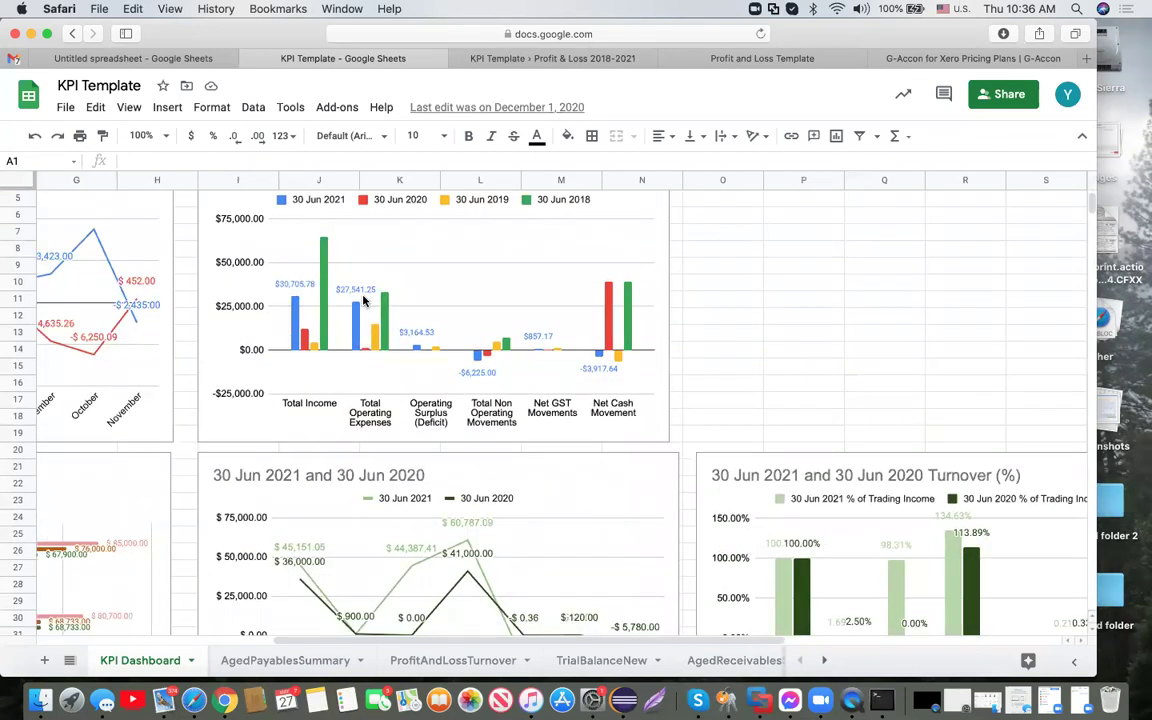
pyautogui.hscroll(-3, 363, 301)
pyautogui.scroll(-5, 646, 355)
pyautogui.hscroll(-4, 646, 355)
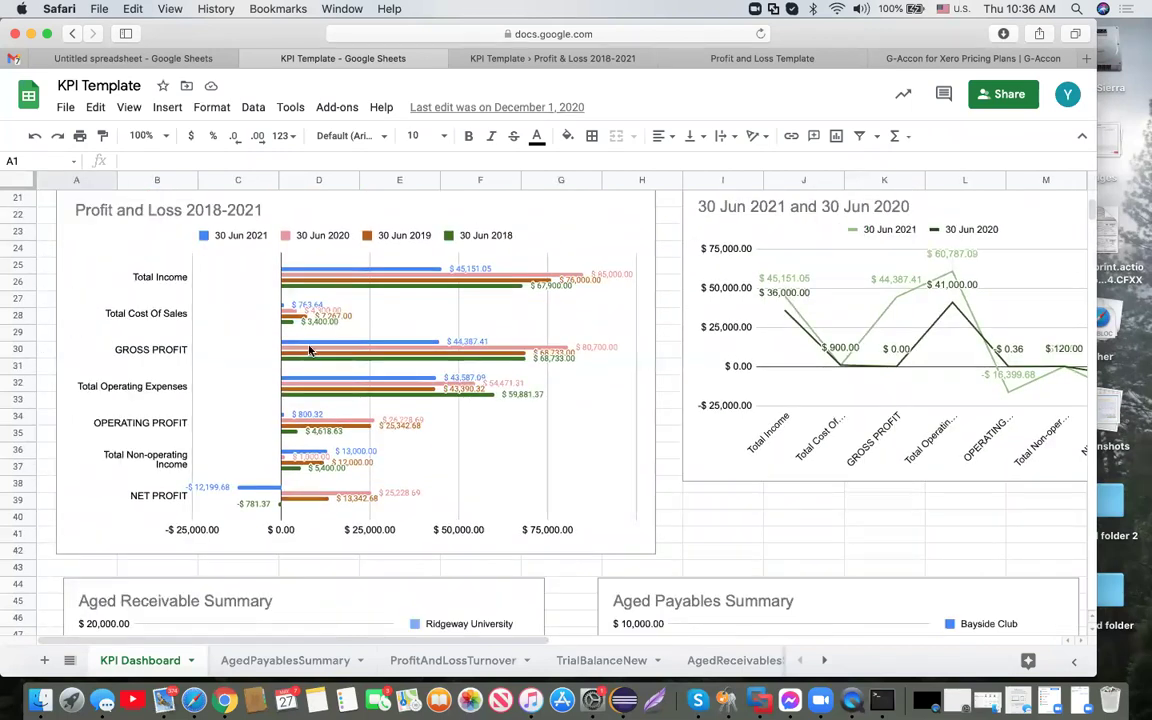
pyautogui.scroll(-5, 309, 350)
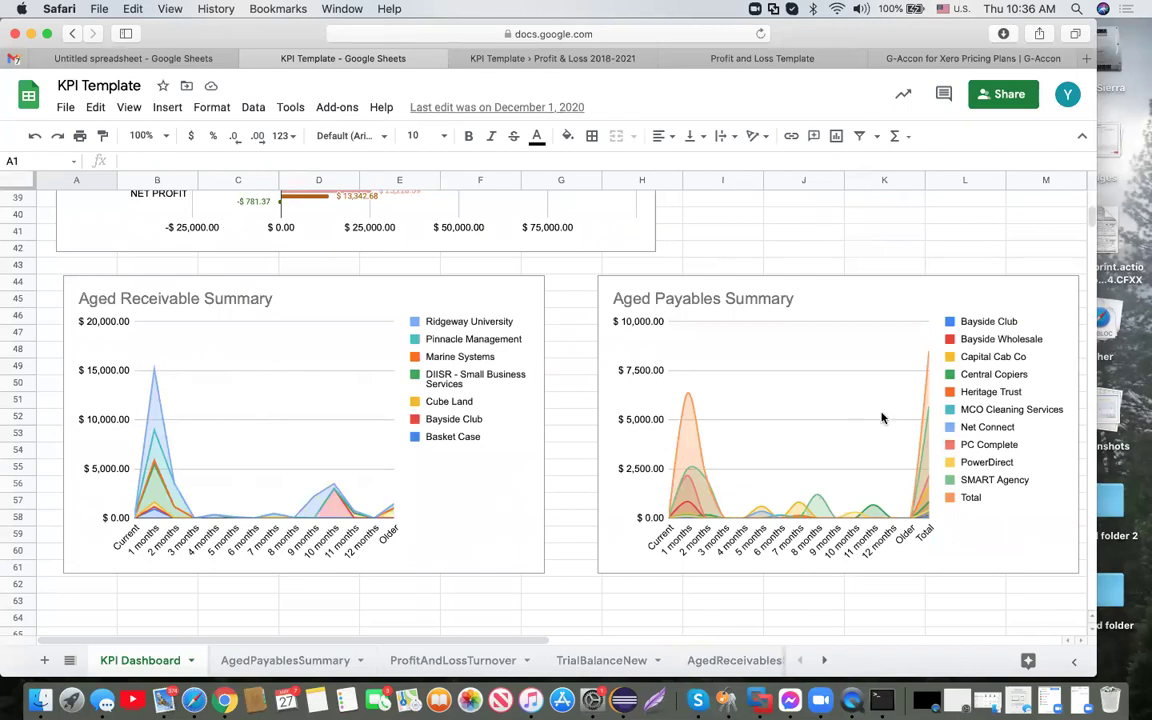
pyautogui.scroll(8, 882, 418)
pyautogui.hscroll(3, 882, 418)
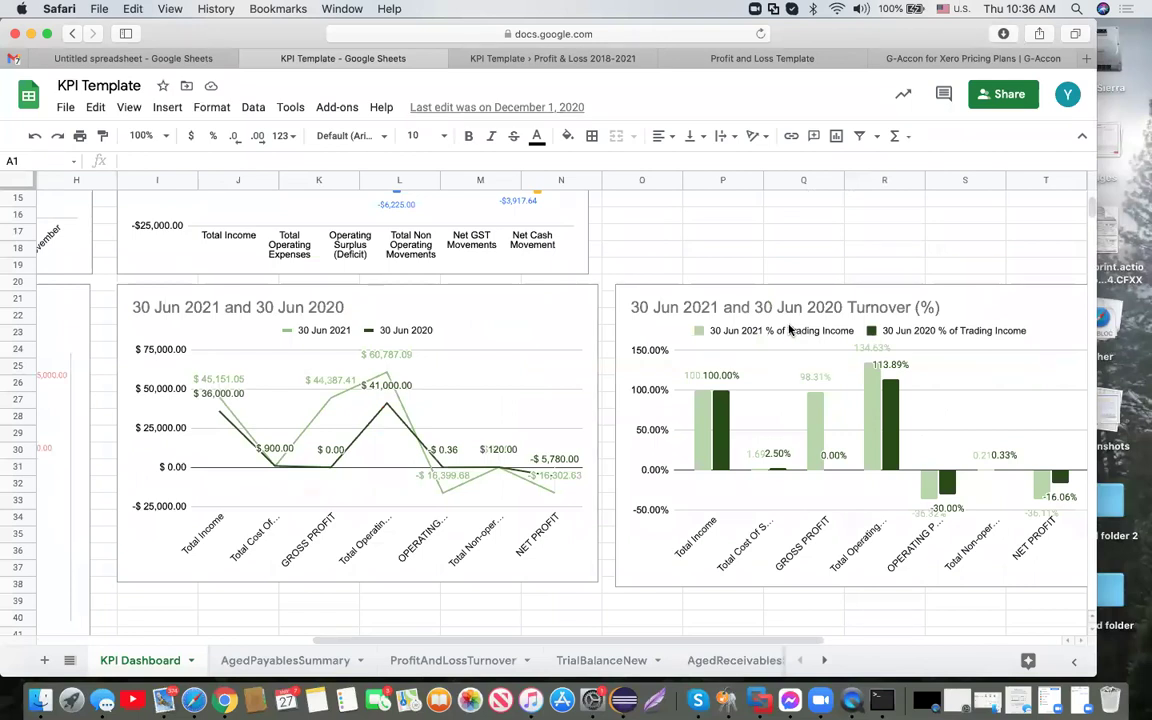
# Switch to the KPI Template report in Data Studio and examine the Profit and Loss 2018-2021 table and line chart
pyautogui.click(588, 63)
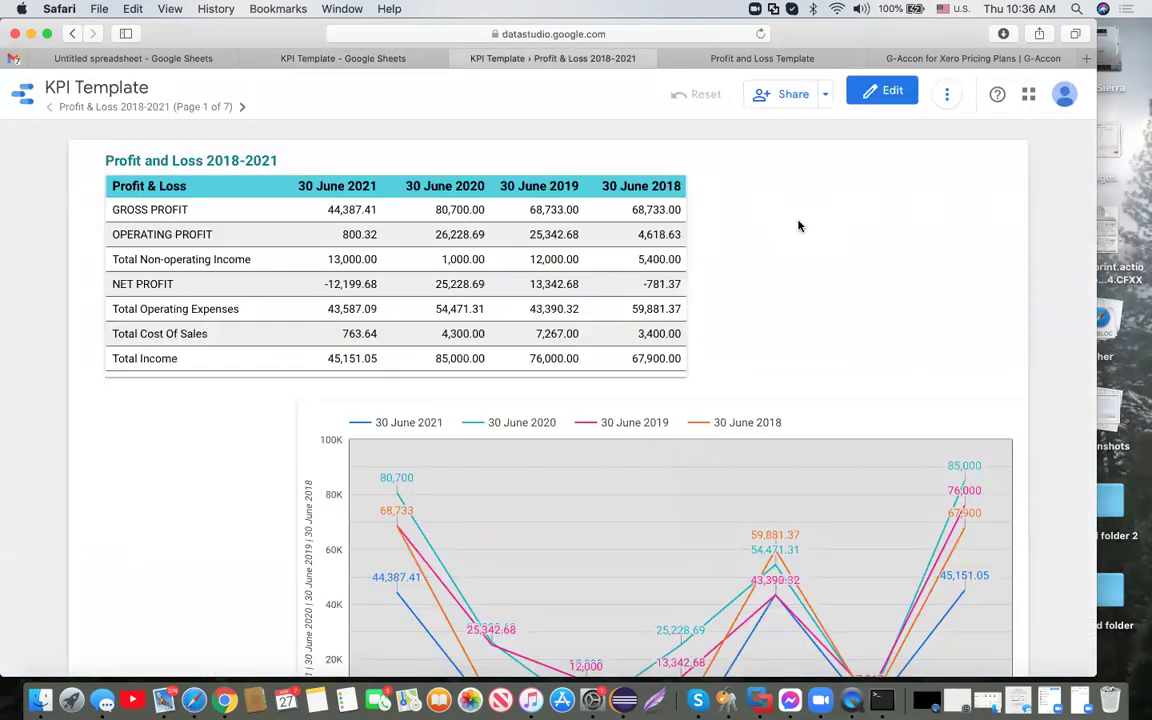
pyautogui.scroll(-2, 798, 226)
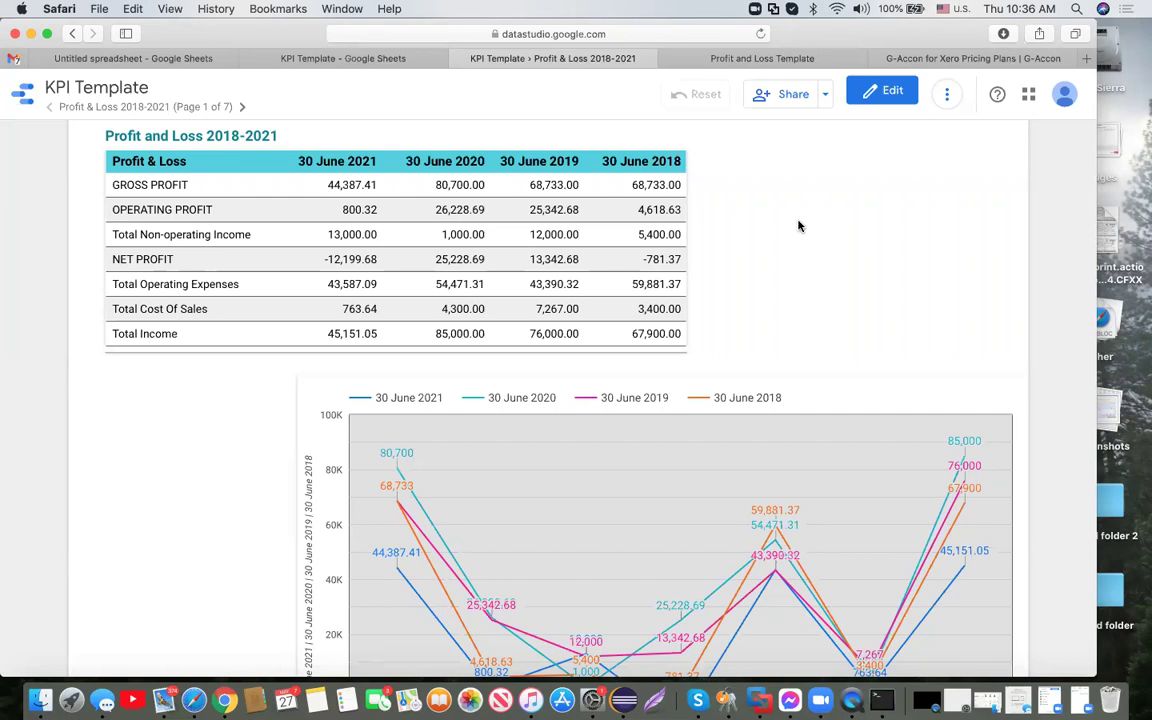
pyautogui.scroll(-2, 798, 226)
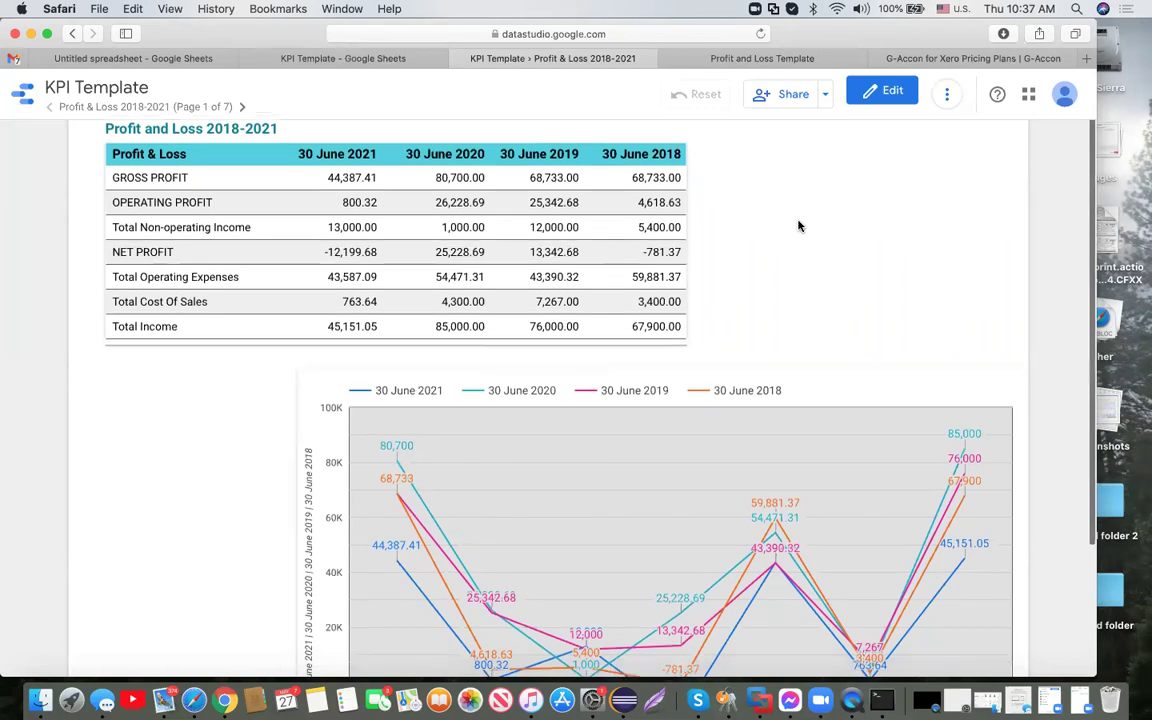
pyautogui.scroll(-1, 798, 226)
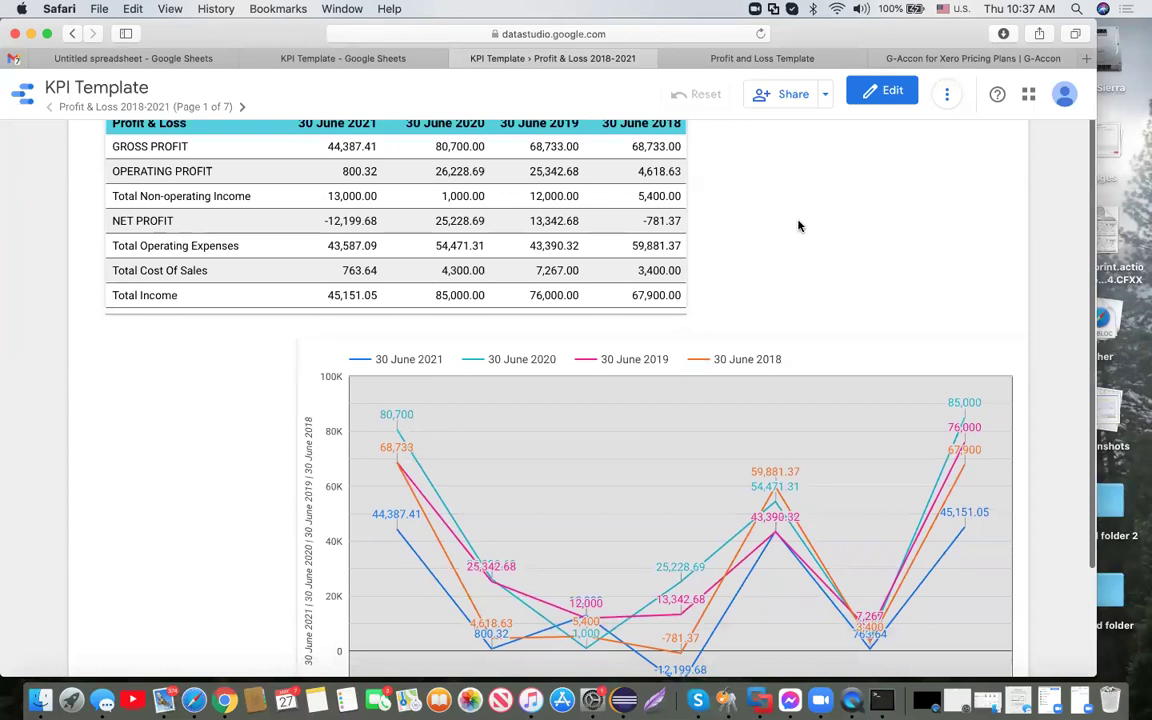
pyautogui.scroll(2, 798, 226)
pyautogui.scroll(-2, 798, 226)
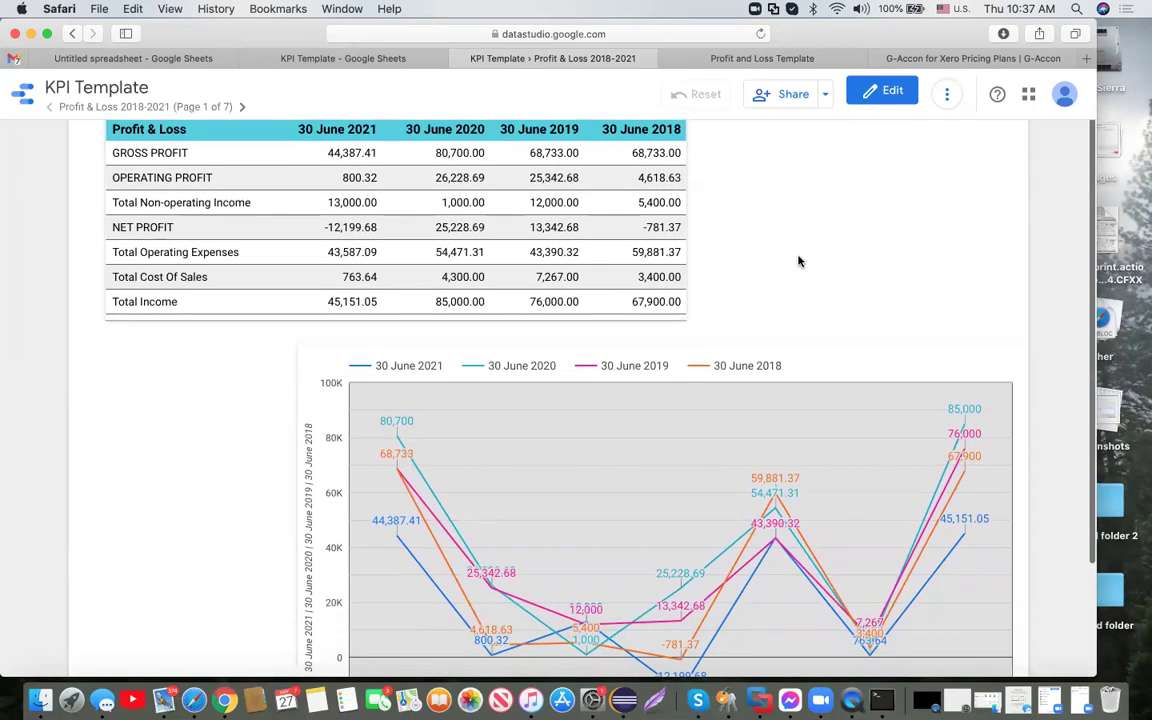
pyautogui.scroll(-2, 767, 529)
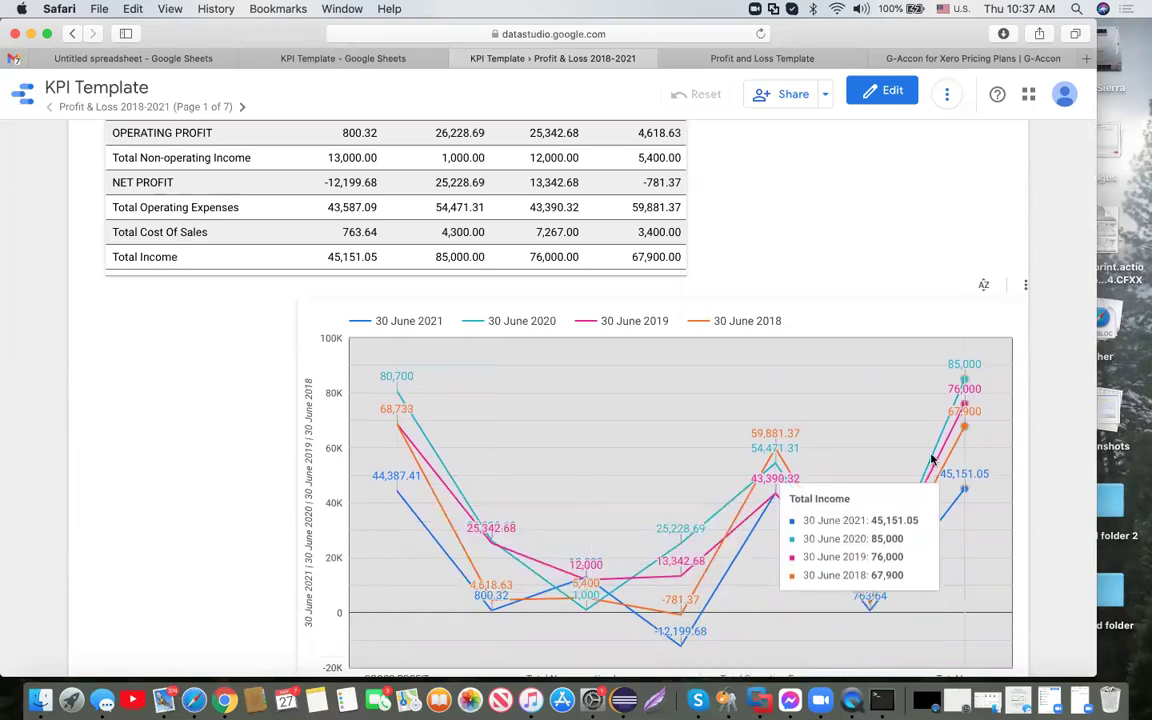
pyautogui.scroll(-2, 932, 459)
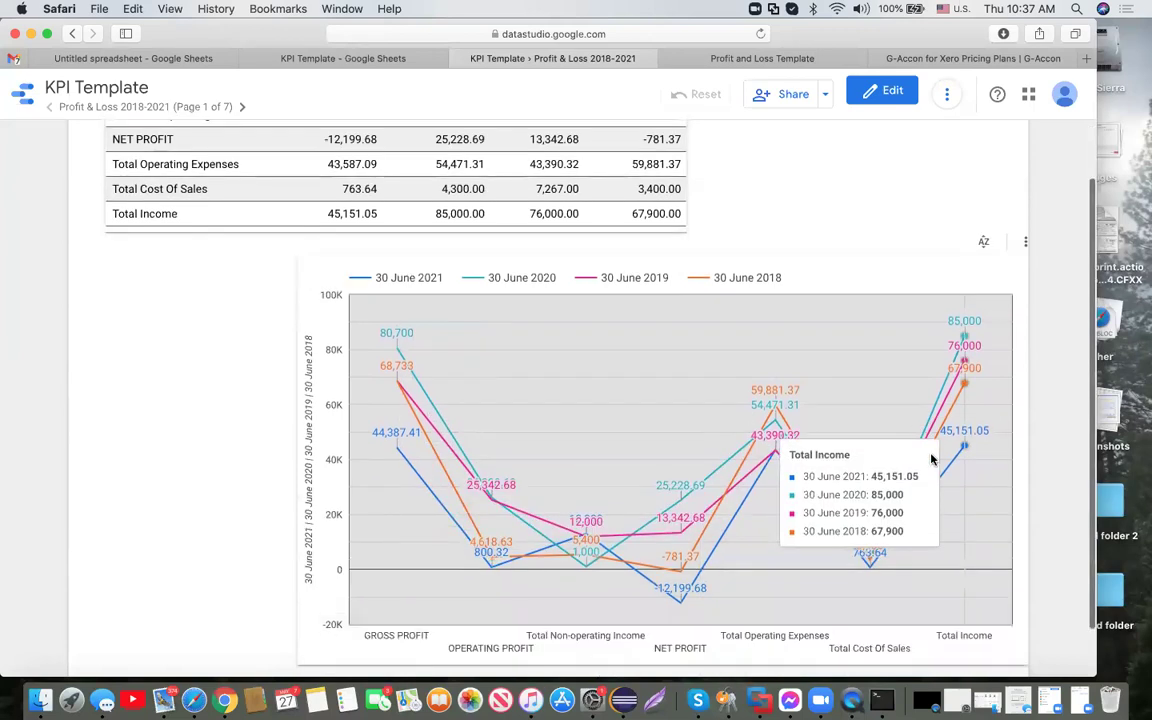
# View the KPI Template report's Cash Summary page, and examine the revenue, expense and cost charts in the Profit and Loss Template report
pyautogui.scroll(5, 727, 512)
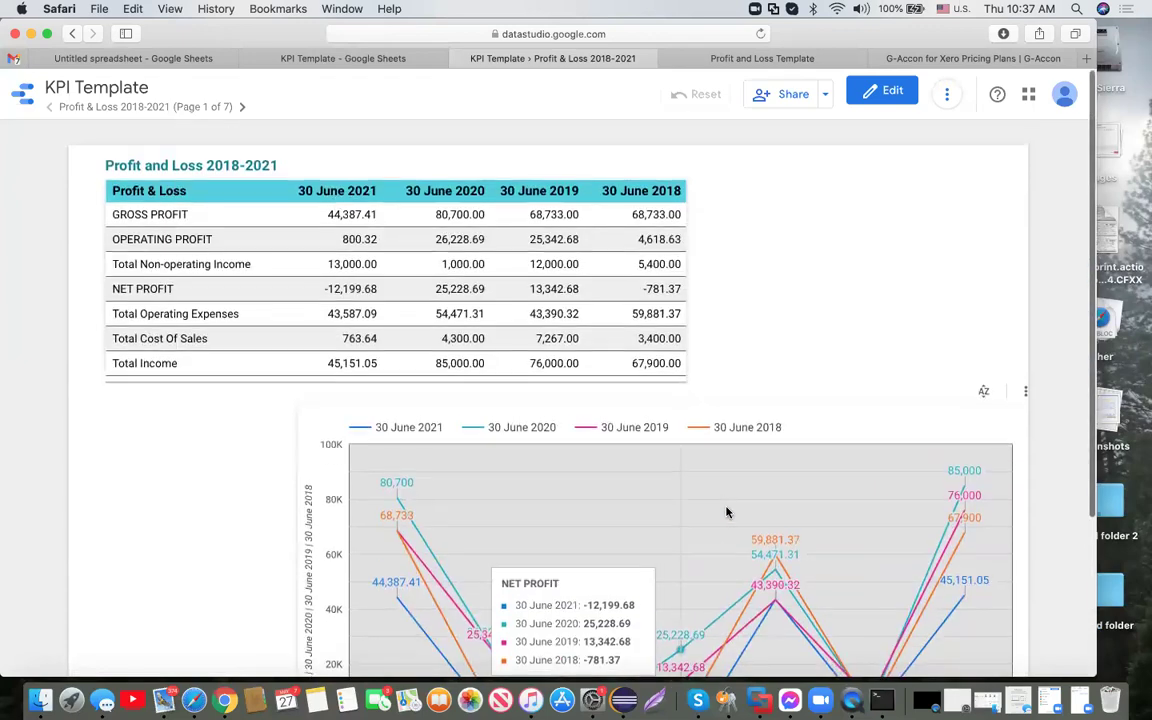
pyautogui.click(242, 107)
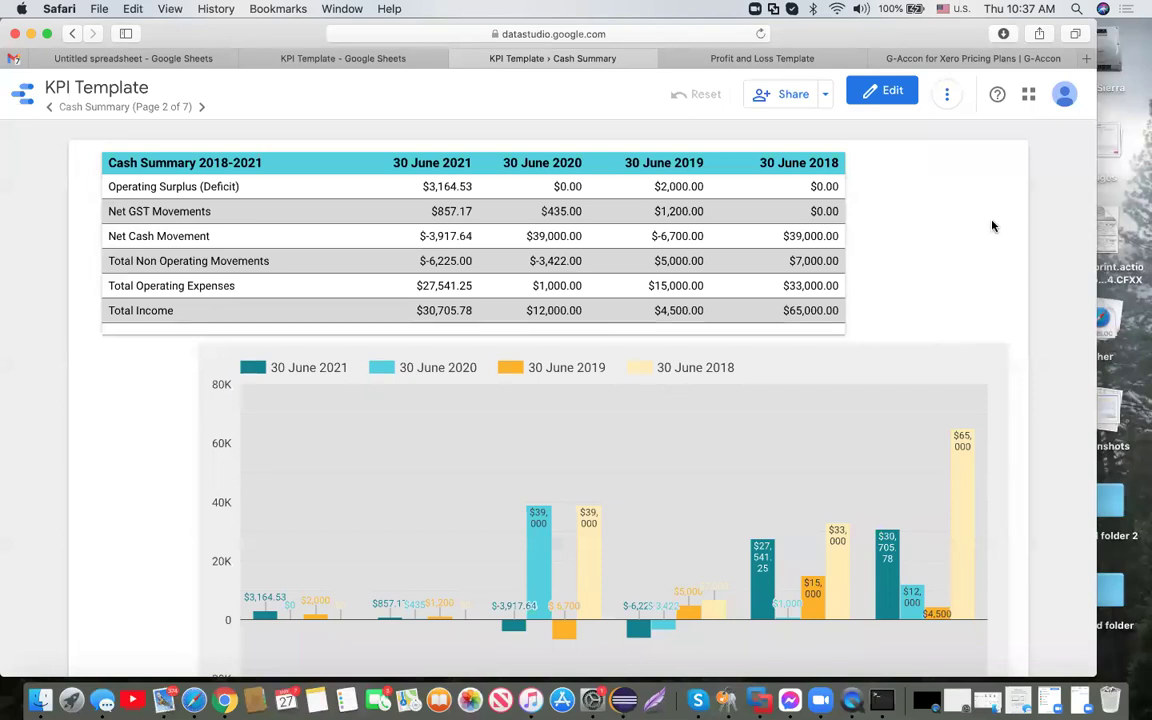
pyautogui.click(806, 60)
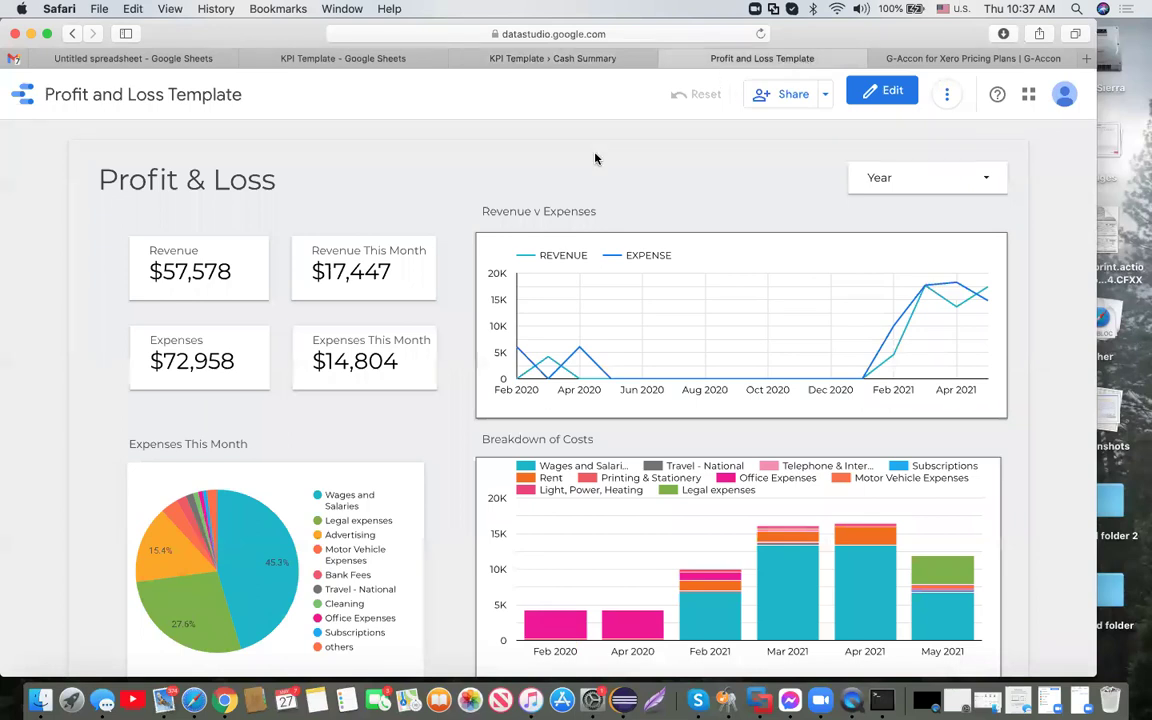
pyautogui.scroll(-1, 595, 158)
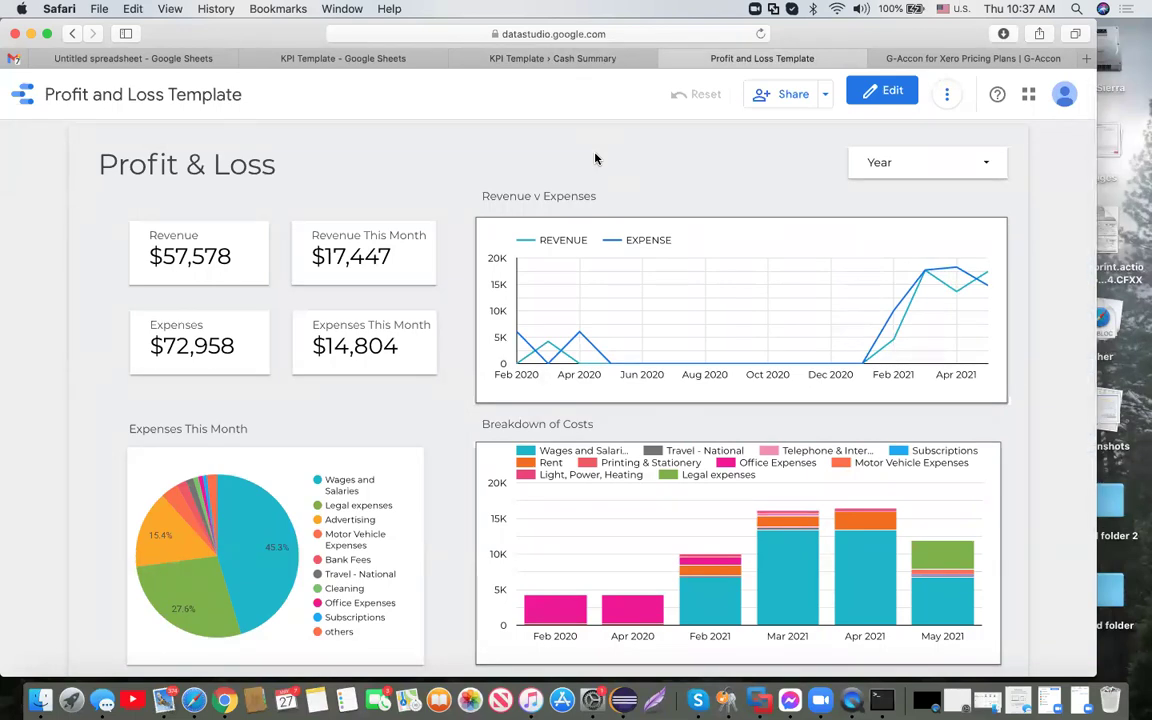
pyautogui.scroll(-2, 594, 158)
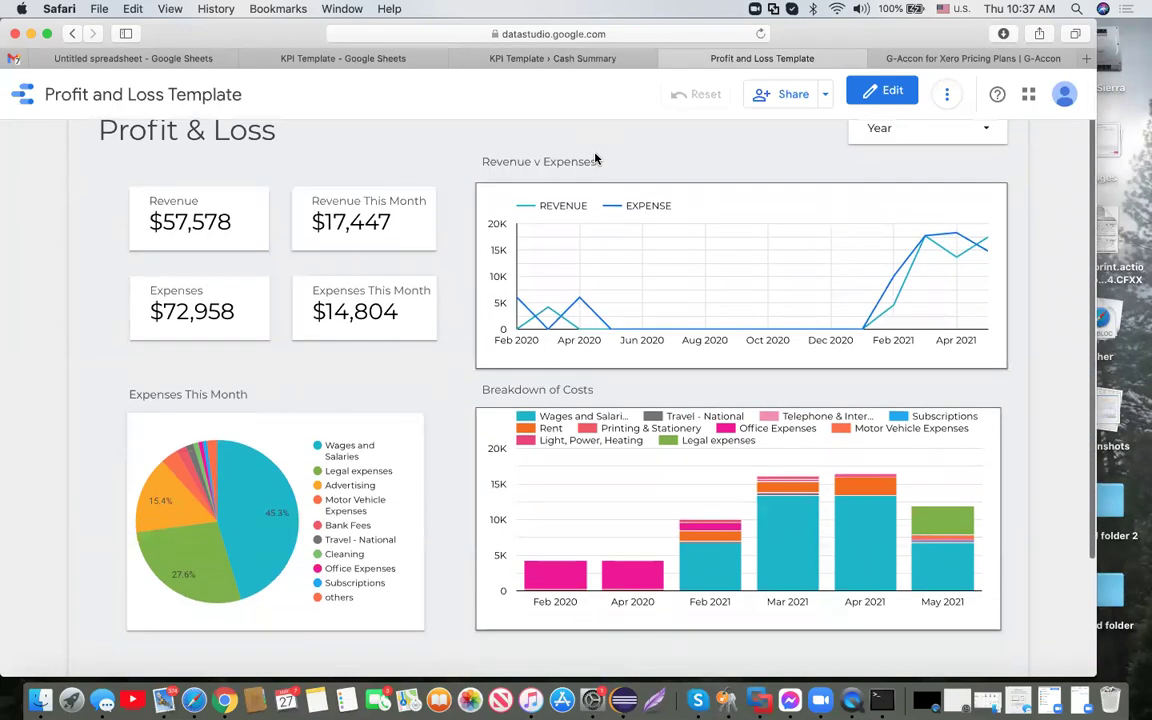
pyautogui.scroll(2, 594, 155)
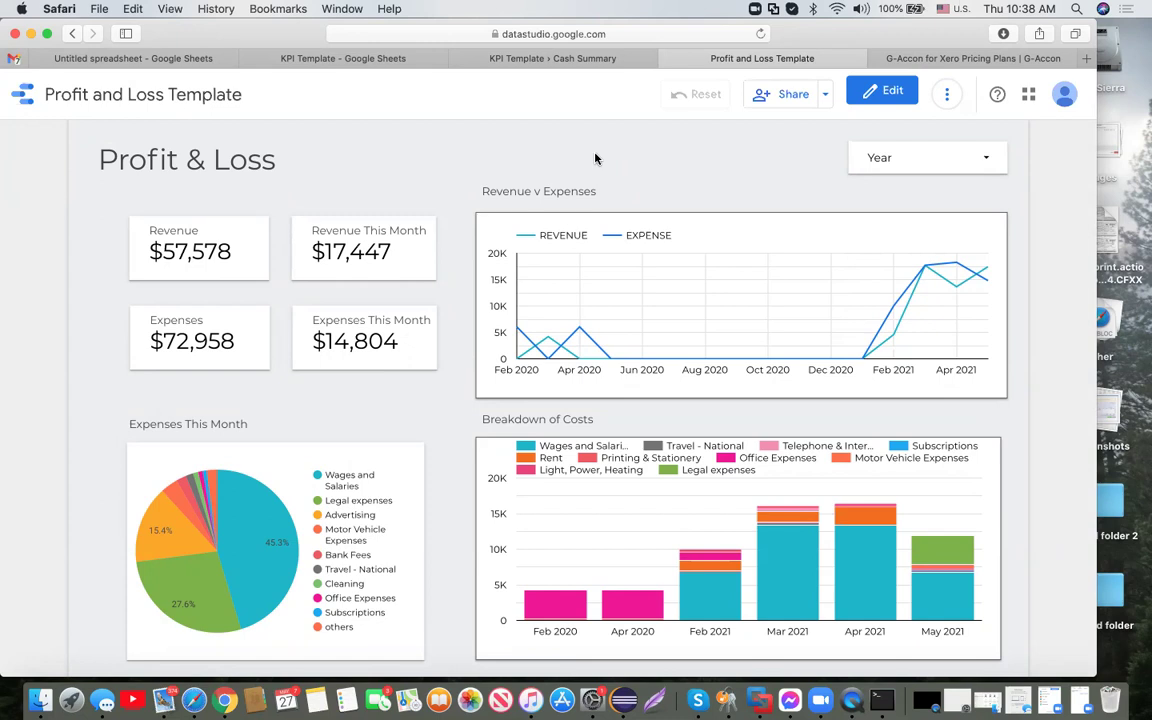
pyautogui.scroll(-1, 595, 158)
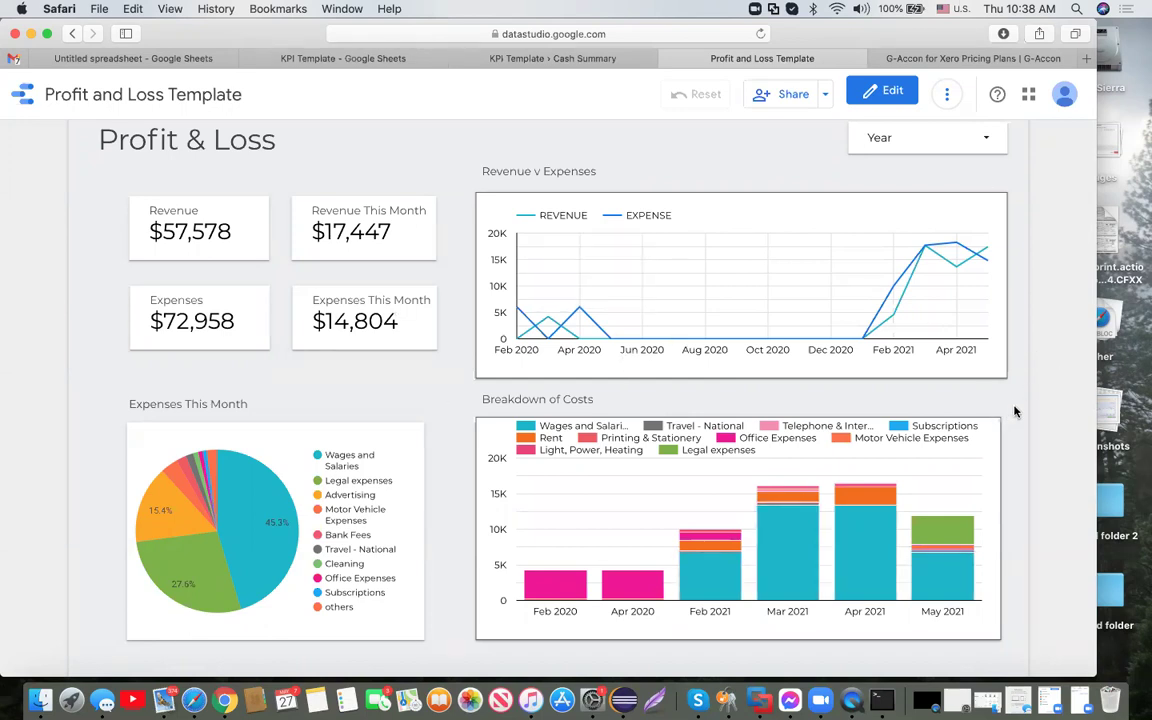
pyautogui.moveTo(751, 504)
# Switch to the G-Accon website and open the Partner Program page to read the partner benefits and application requirements
pyautogui.click(985, 60)
pyautogui.scroll(2, 740, 185)
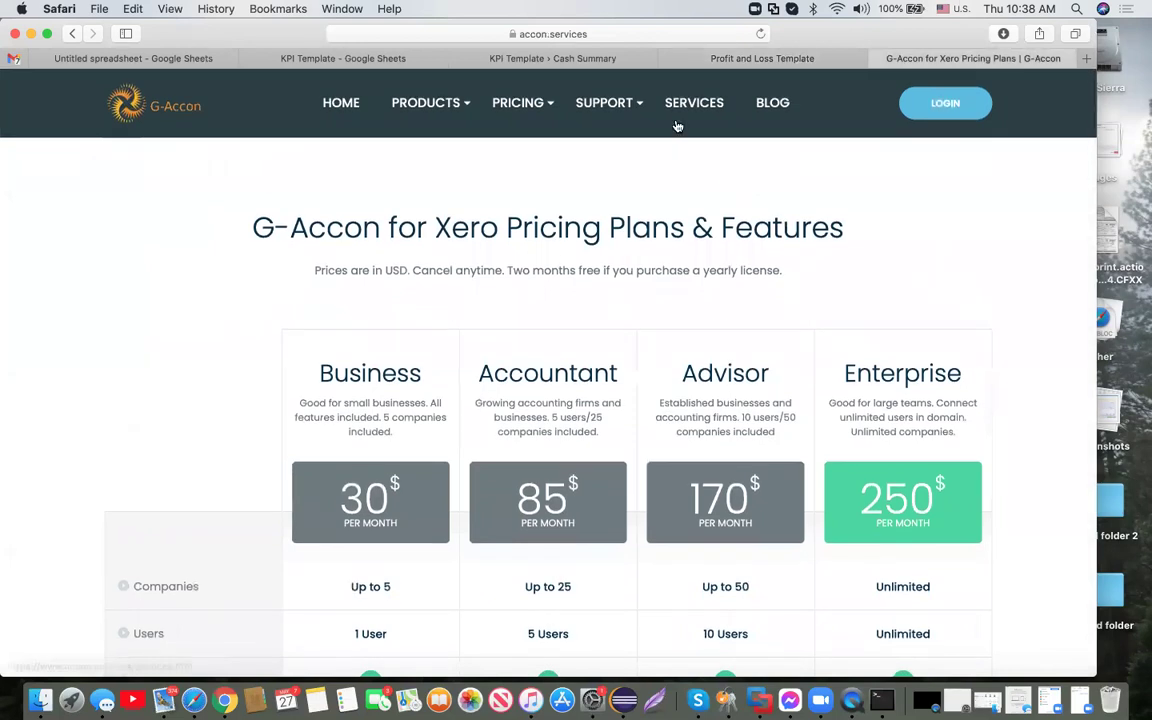
pyautogui.moveTo(641, 107)
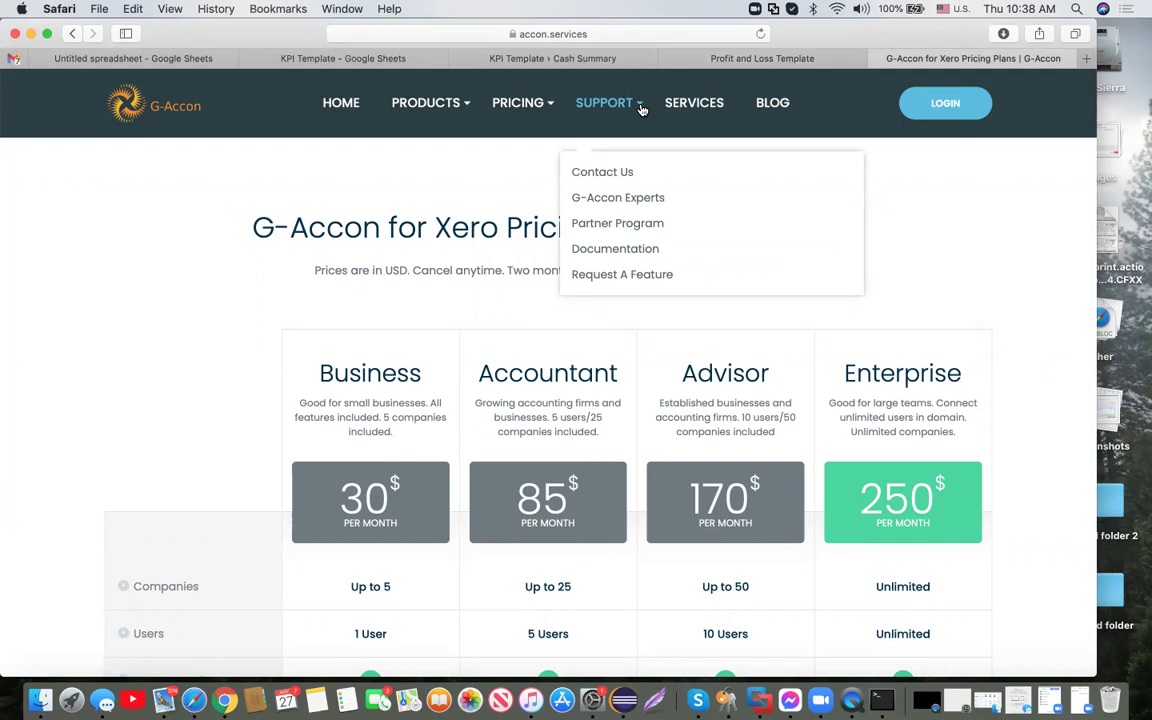
pyautogui.click(636, 225)
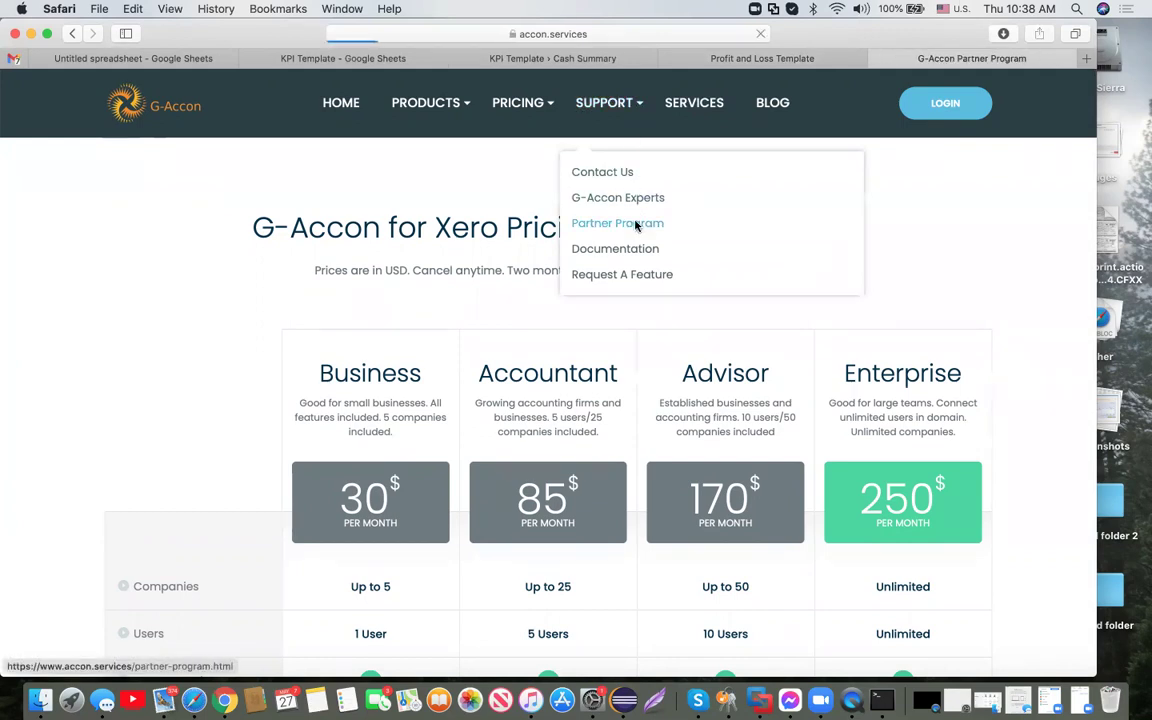
pyautogui.scroll(-1, 964, 392)
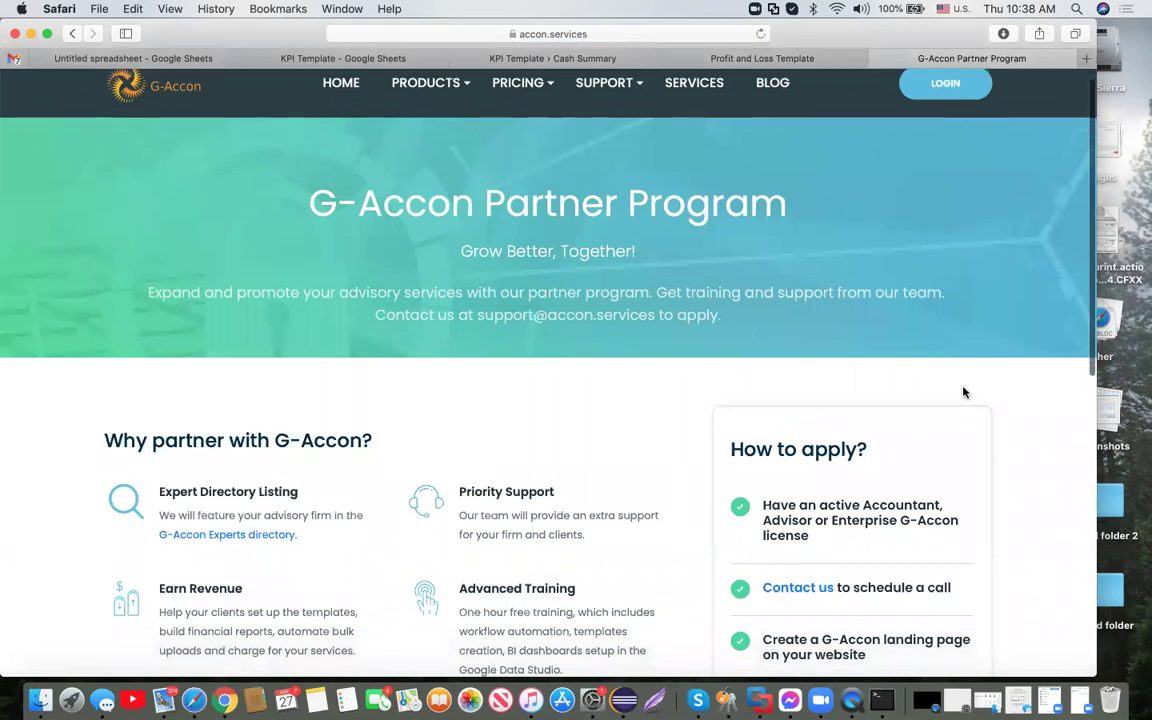
pyautogui.scroll(-2, 964, 392)
pyautogui.scroll(-3, 964, 392)
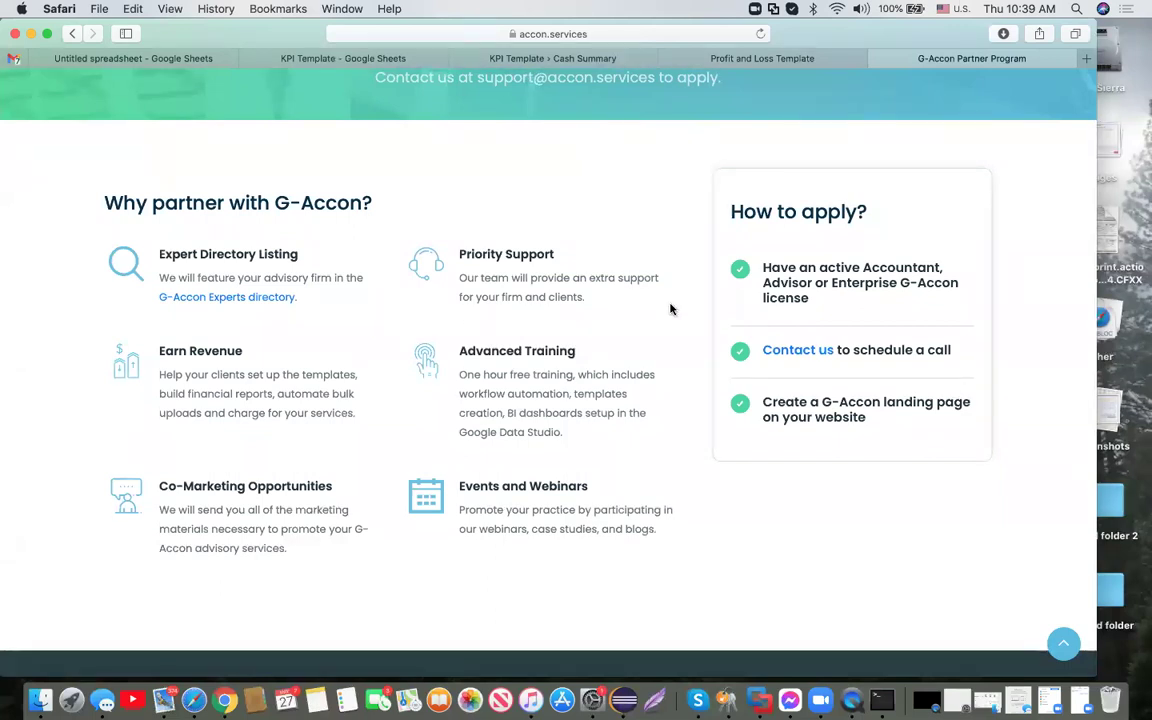
# Open the G-Accon Experts directory from the Expert Directory Listing benefit and look through the partner firms
pyautogui.click(283, 299)
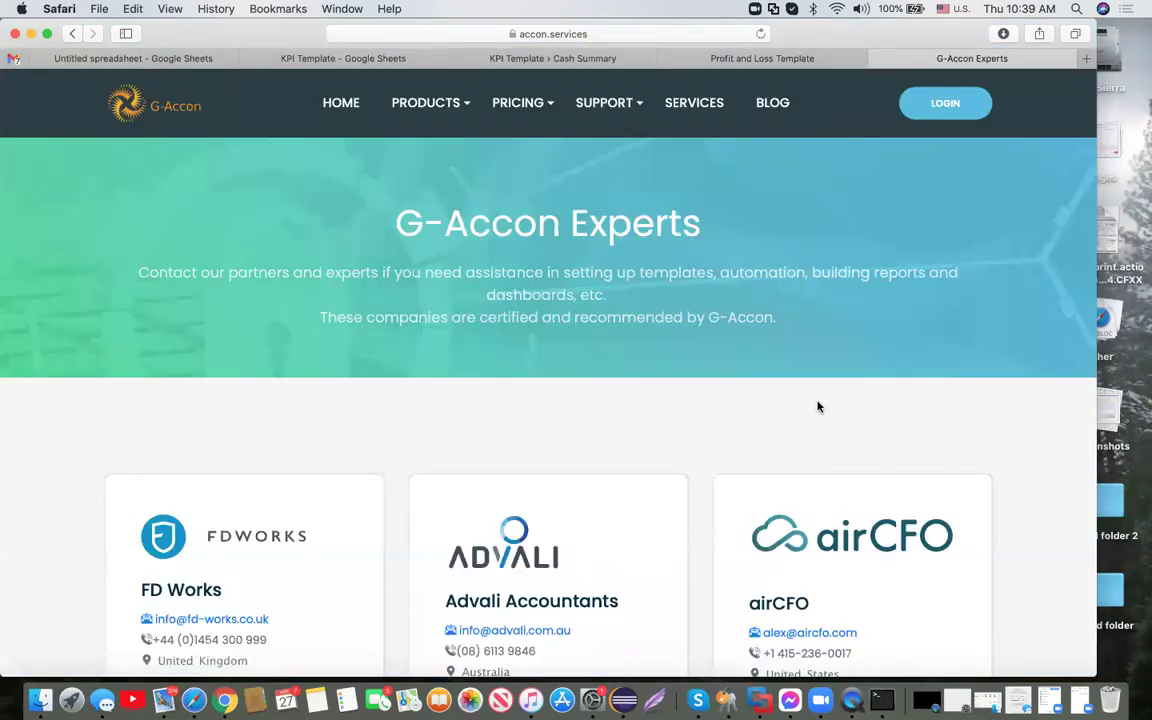
pyautogui.scroll(-5, 818, 407)
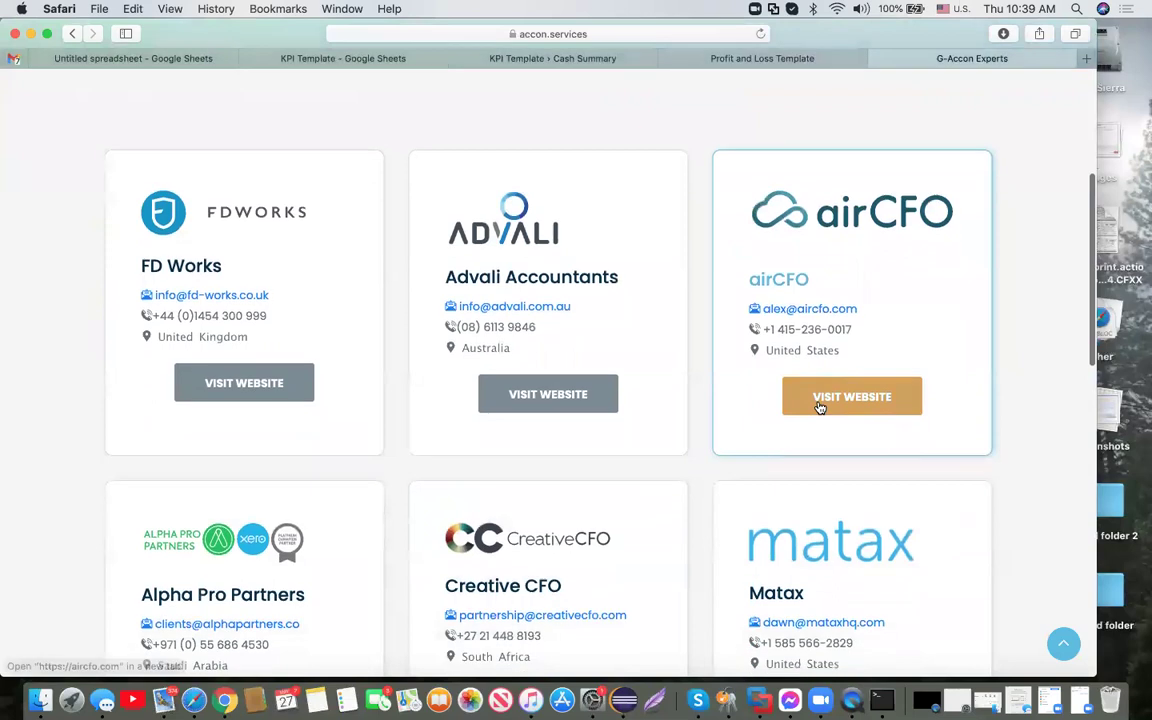
pyautogui.scroll(-1, 1047, 425)
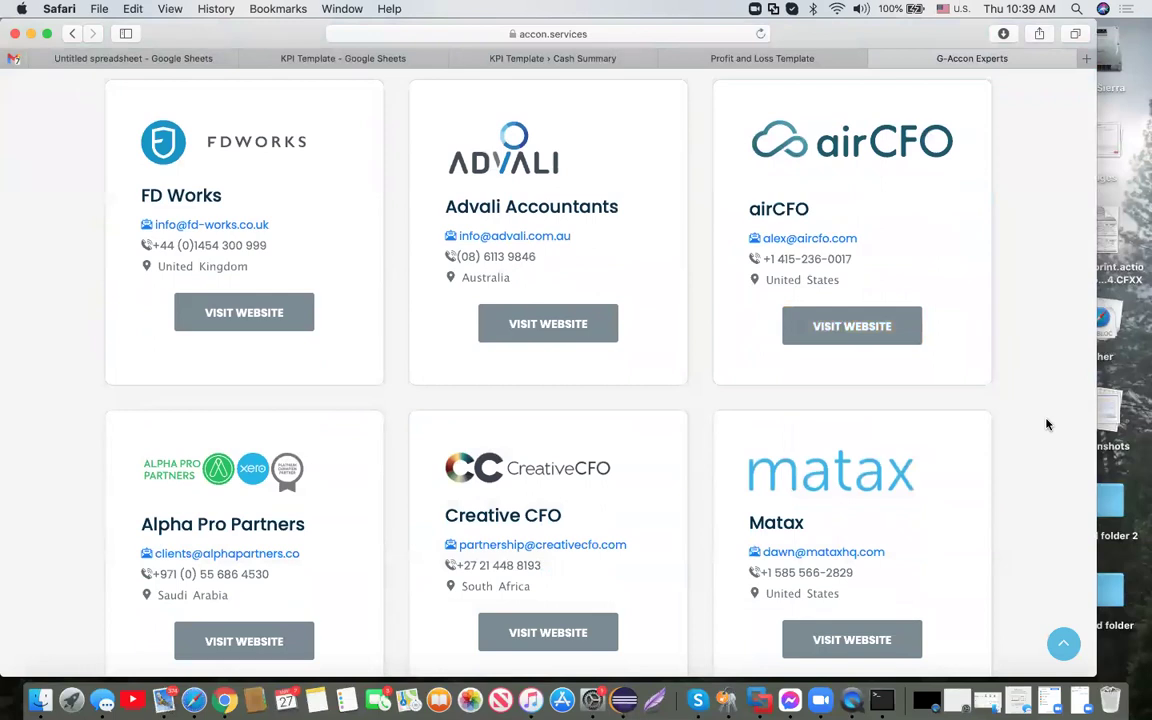
pyautogui.scroll(4, 1047, 425)
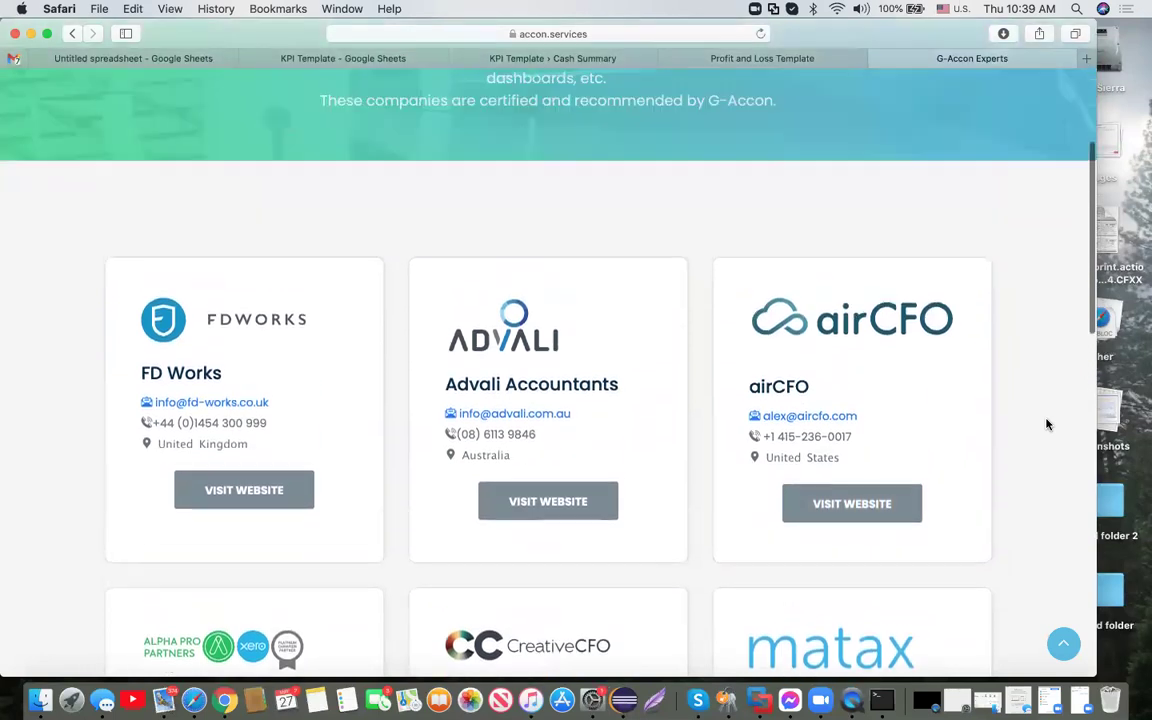
pyautogui.scroll(3, 1047, 425)
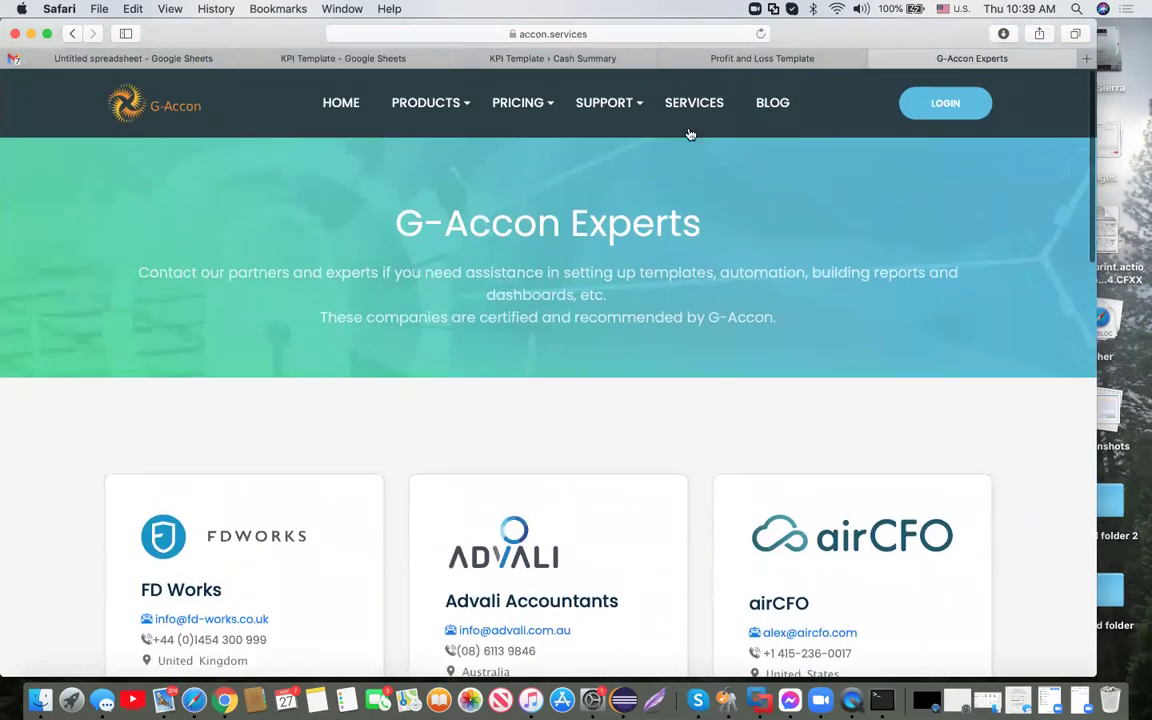
# Return to the Partner Program page and review the partner benefits and the How to apply section
pyautogui.click(638, 107)
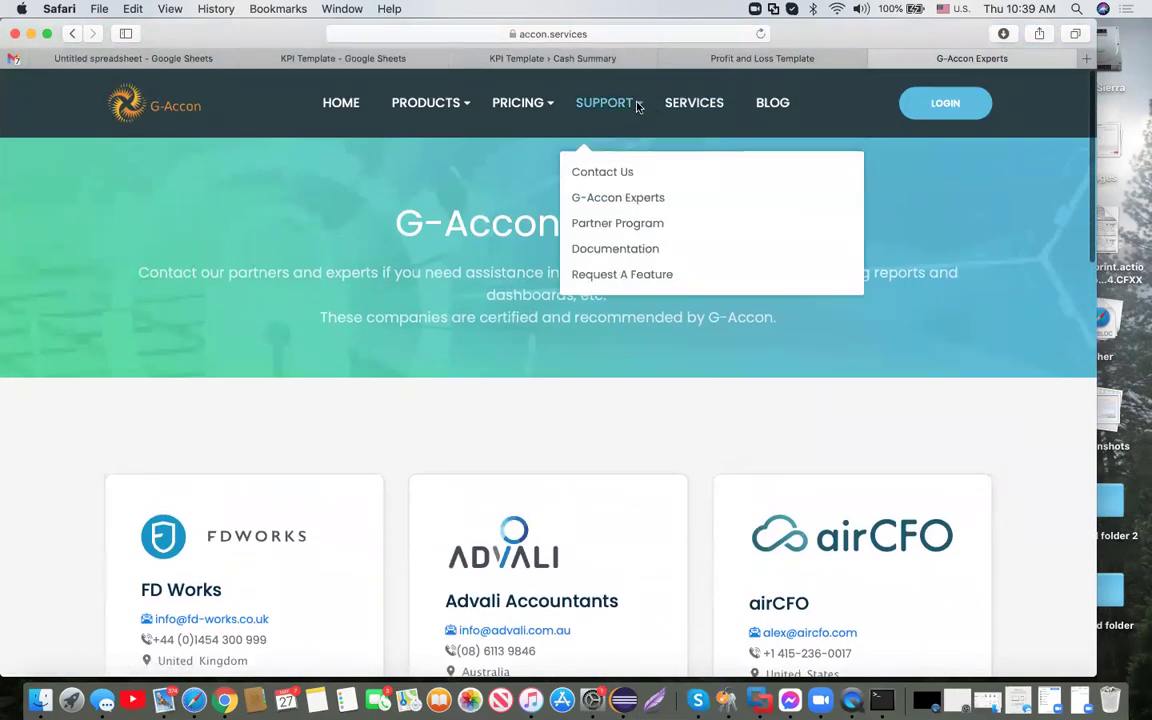
pyautogui.click(641, 224)
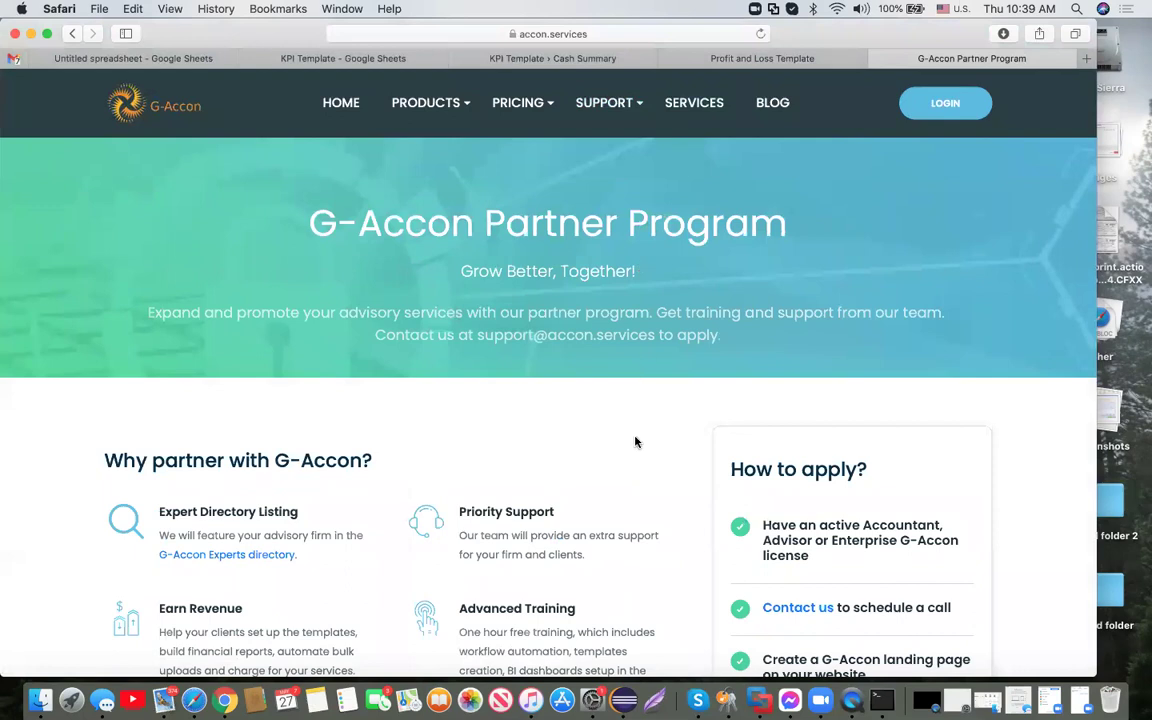
pyautogui.scroll(-3, 635, 439)
pyautogui.scroll(-1, 635, 441)
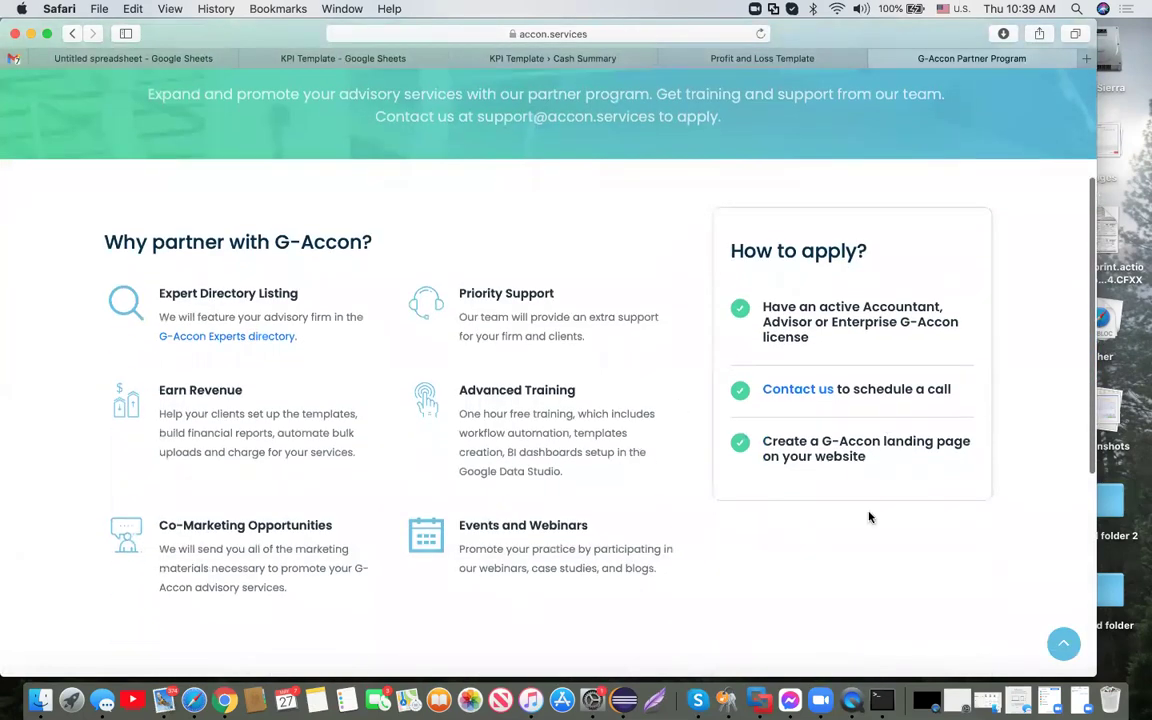
pyautogui.scroll(5, 880, 532)
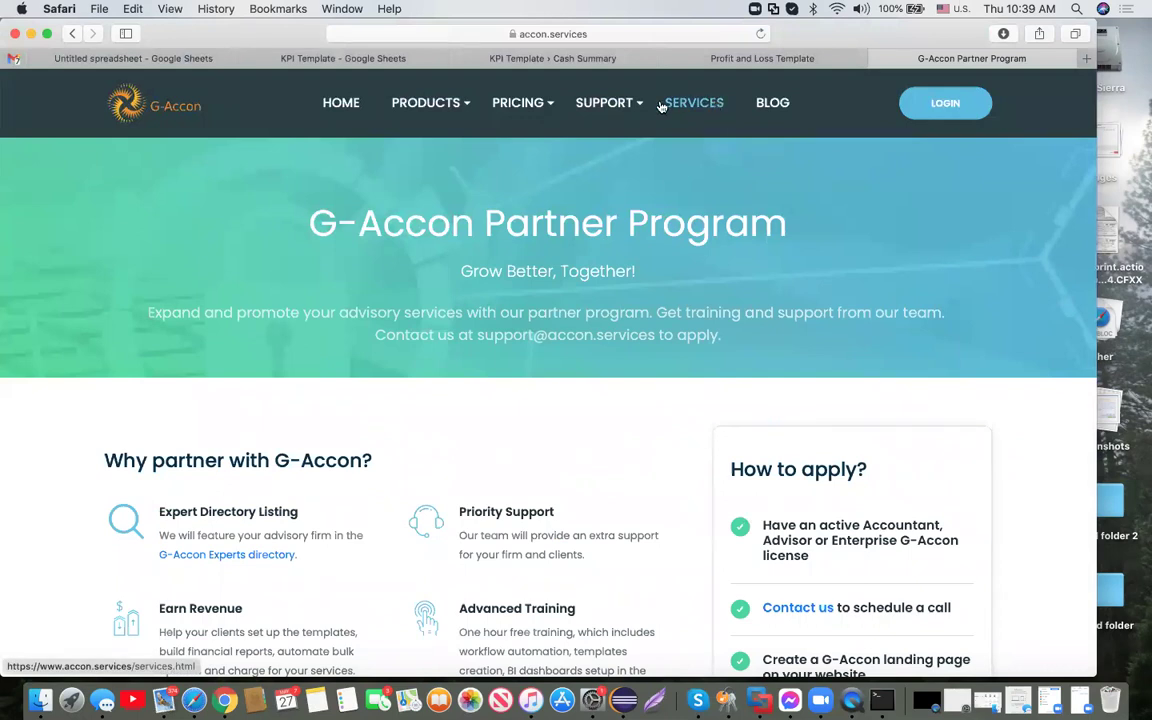
# Open the G-Accon Blog and browse the posts in its Xero category
pyautogui.click(773, 105)
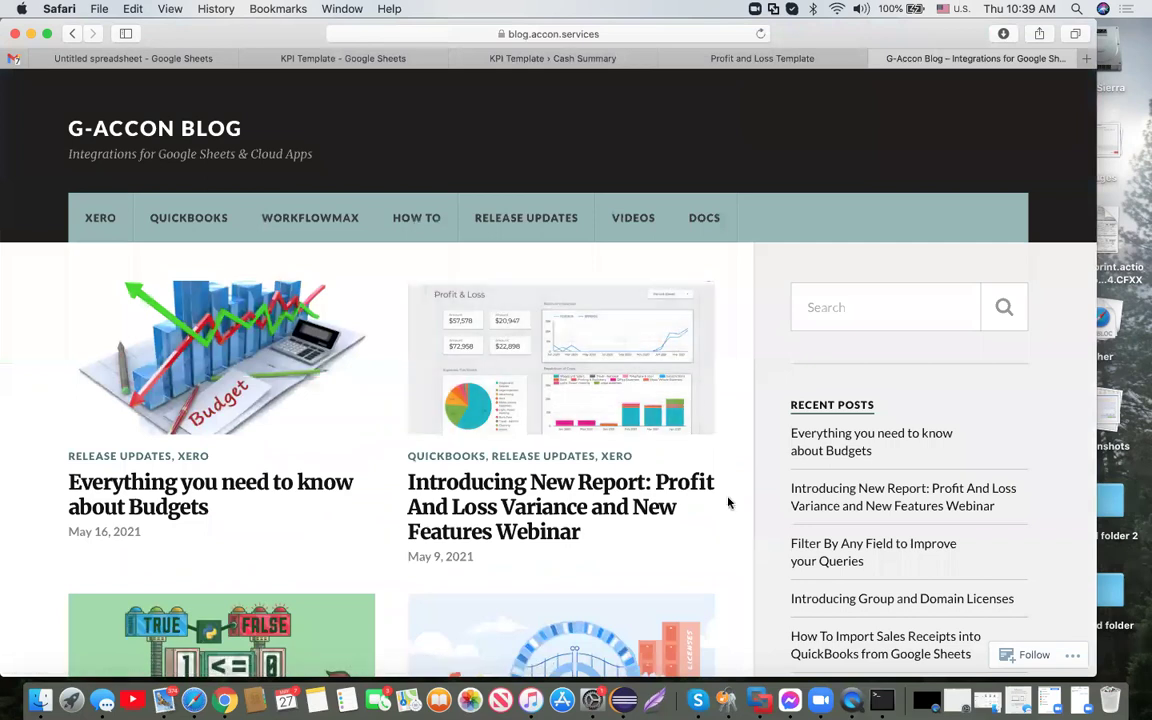
pyautogui.scroll(-2, 728, 503)
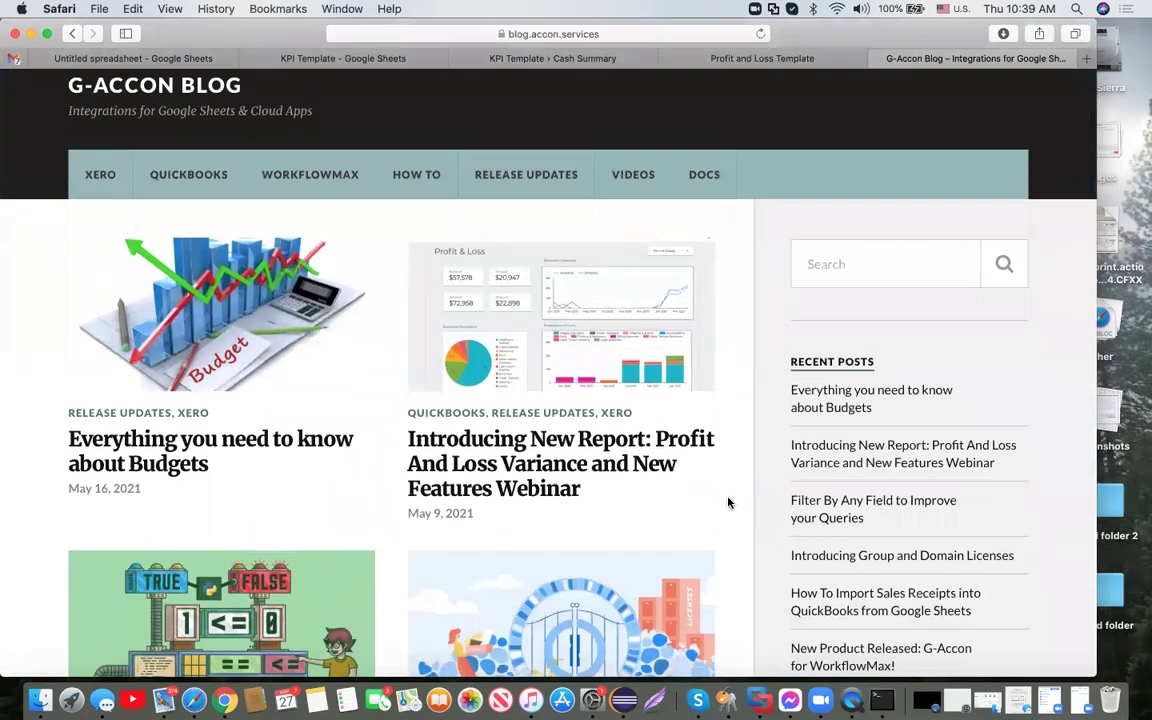
pyautogui.click(90, 180)
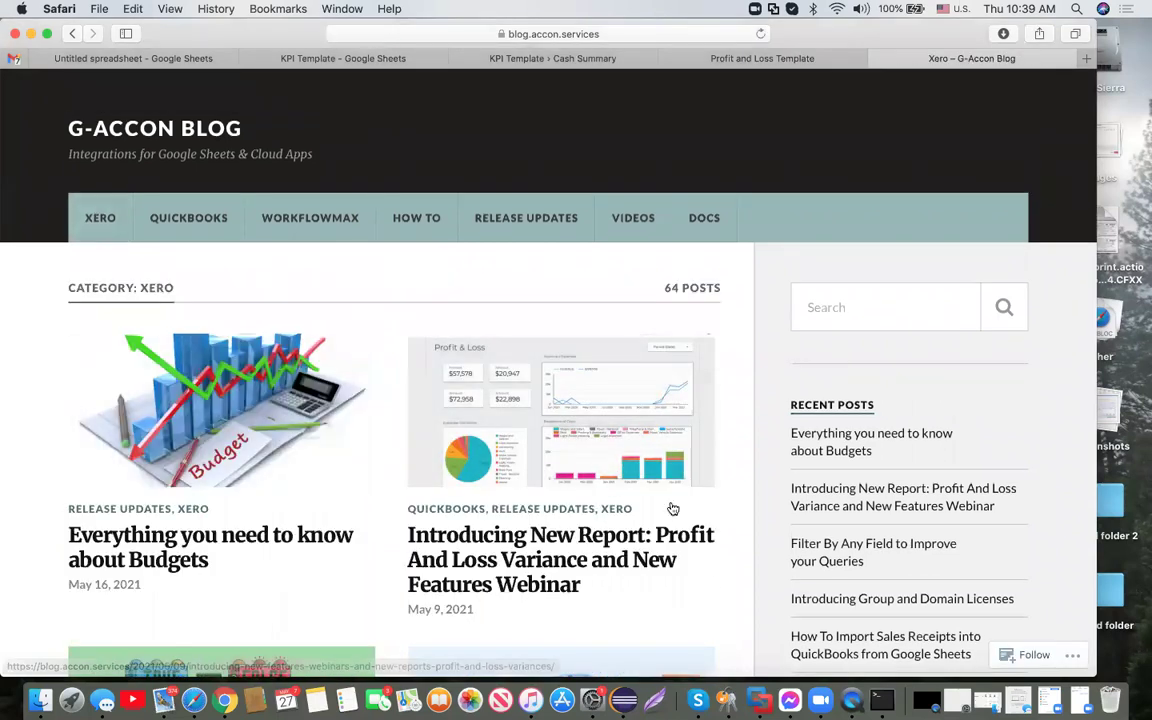
pyautogui.scroll(-4, 713, 585)
pyautogui.scroll(-2, 713, 585)
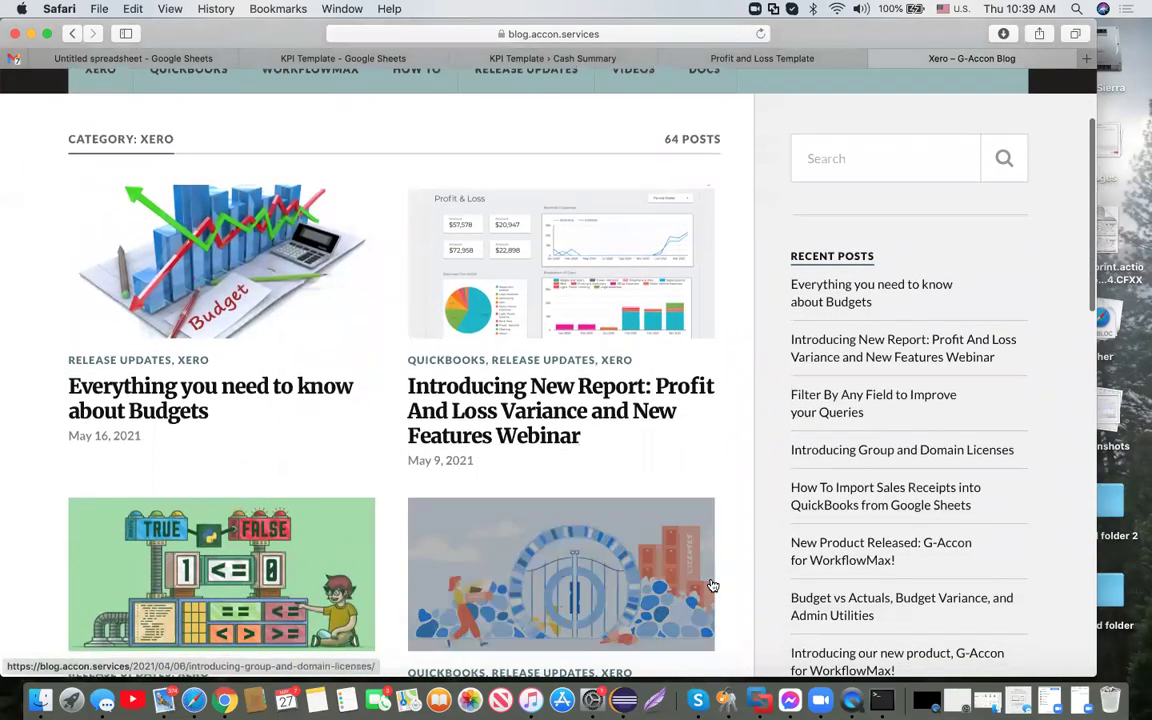
pyautogui.scroll(5, 726, 488)
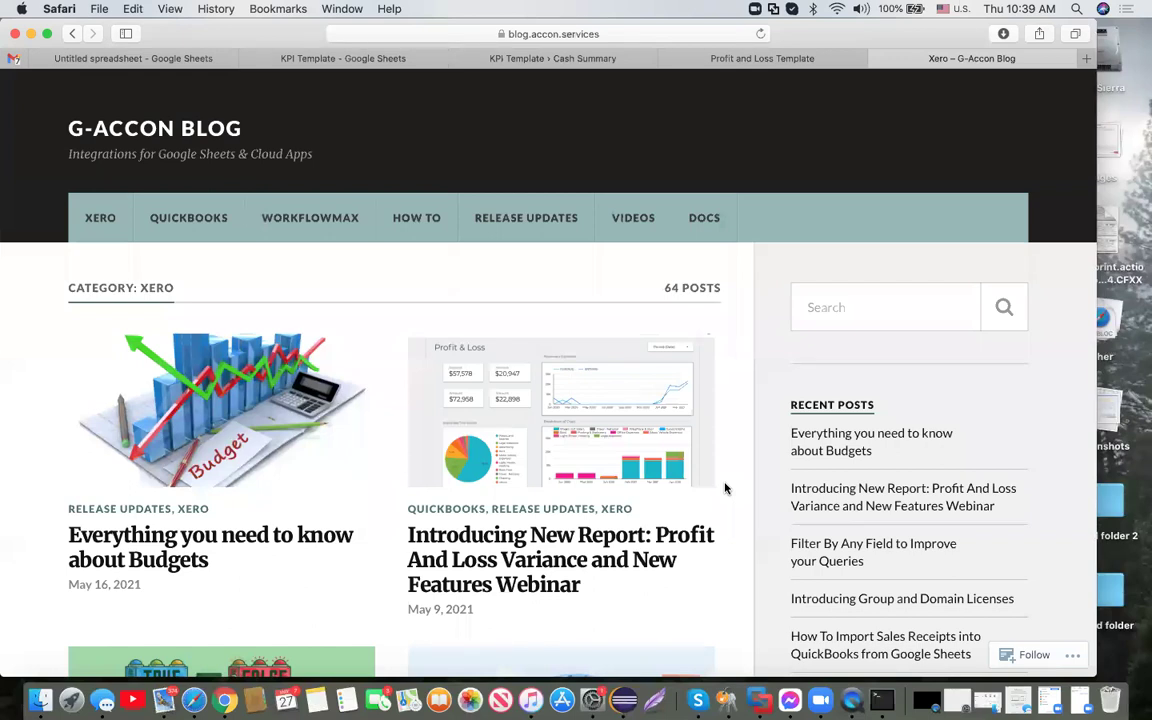
# Show the blog's Videos category and look over its posts
pyautogui.click(638, 220)
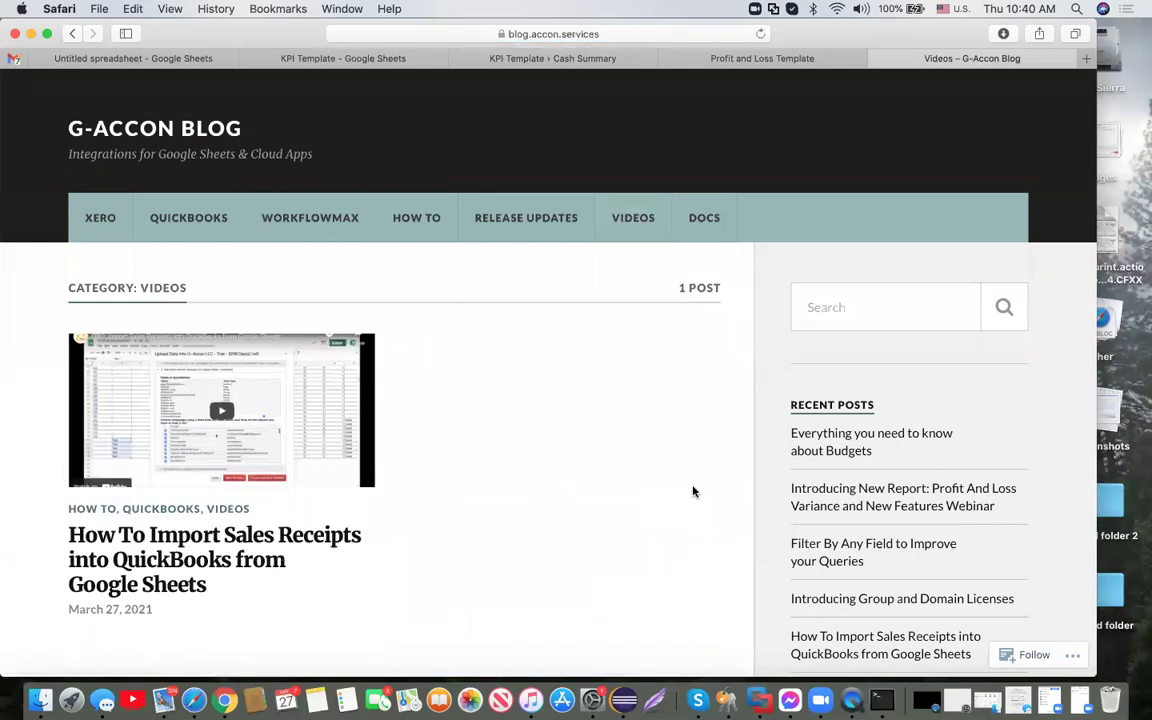
pyautogui.scroll(-3, 692, 489)
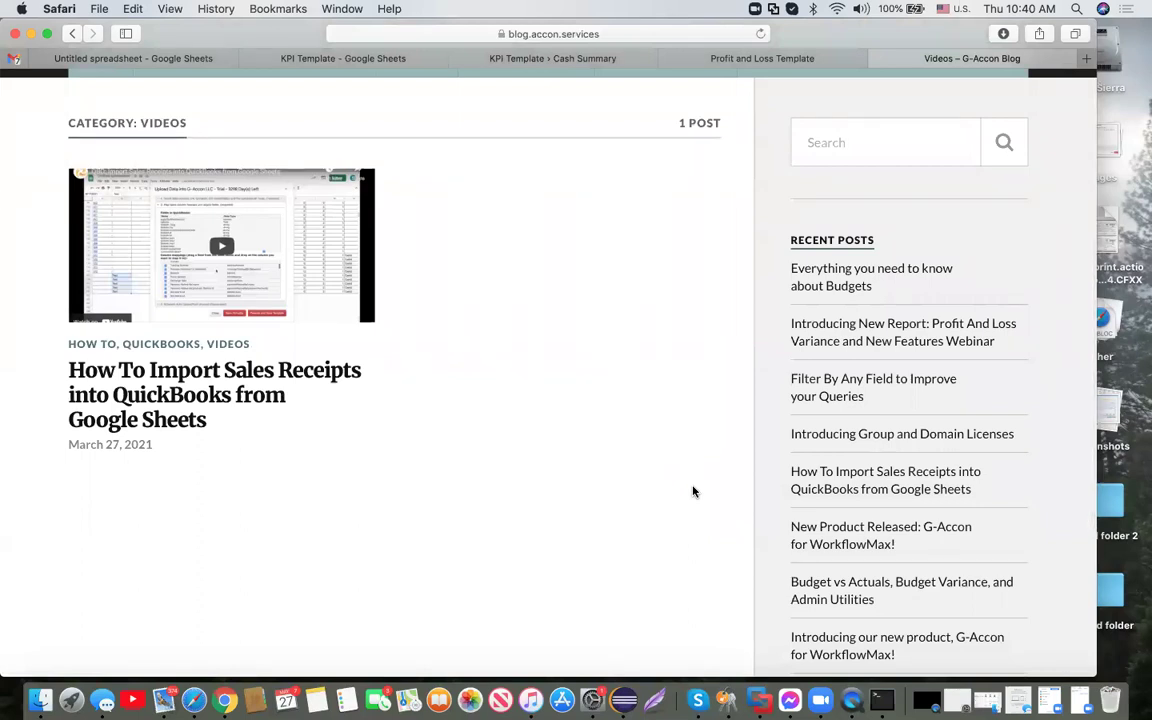
pyautogui.scroll(2, 693, 490)
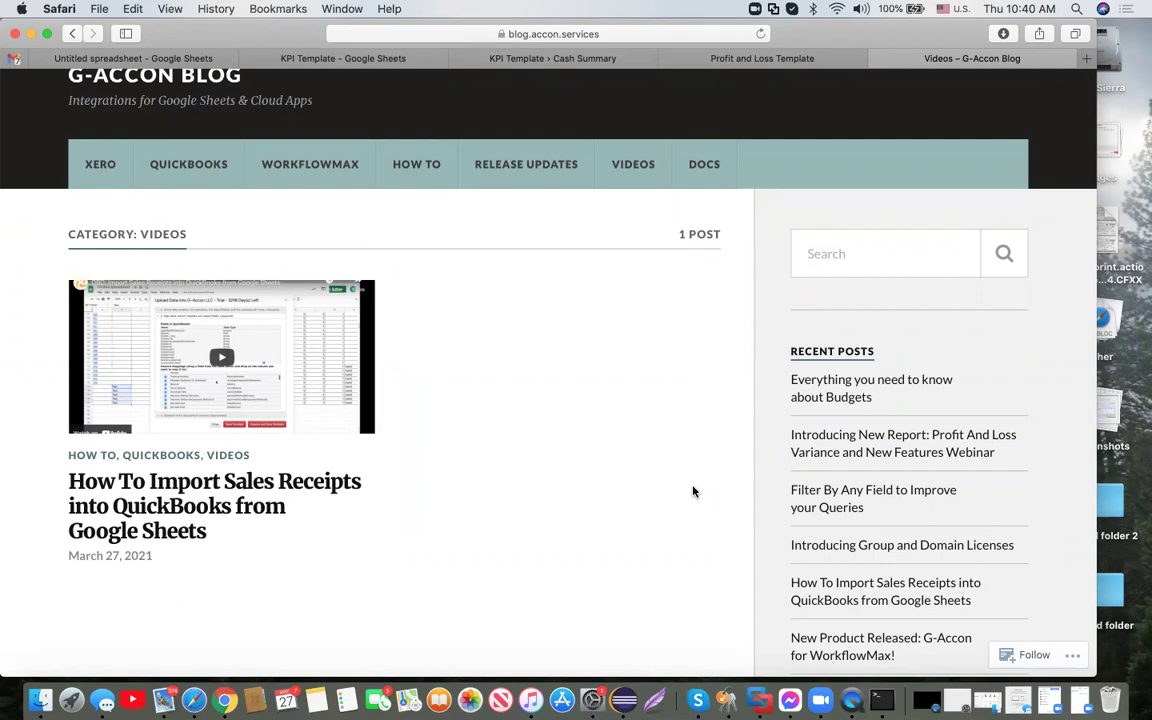
pyautogui.scroll(2, 693, 491)
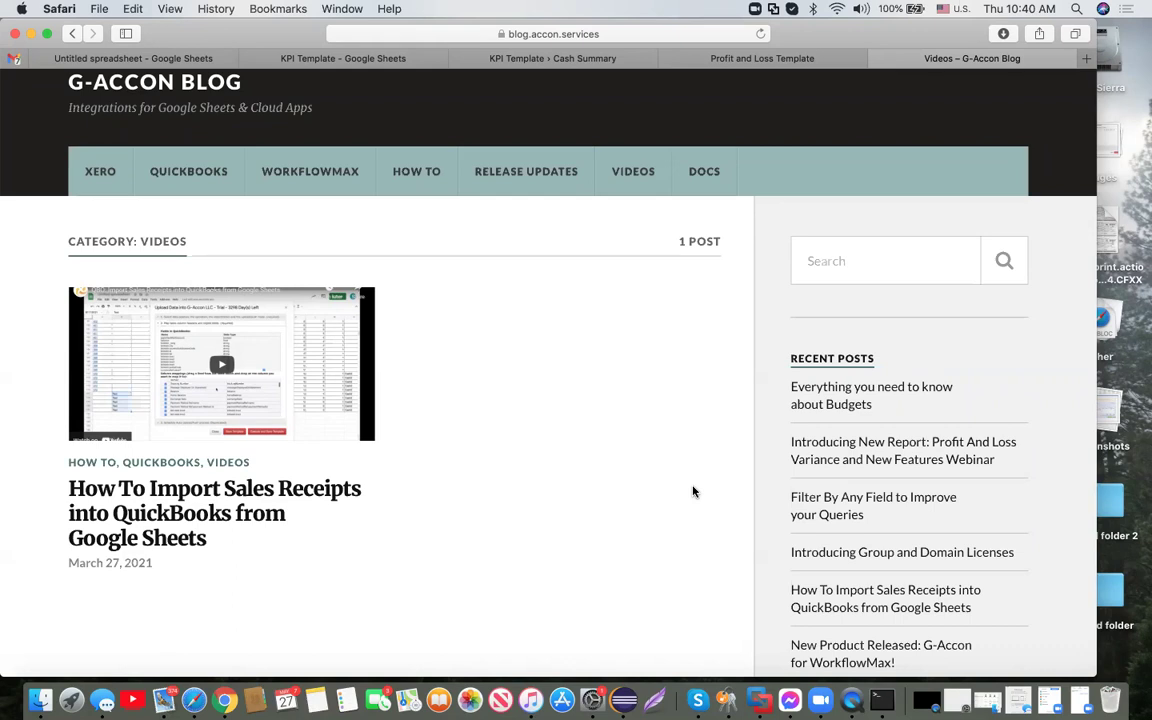
pyautogui.scroll(1, 693, 491)
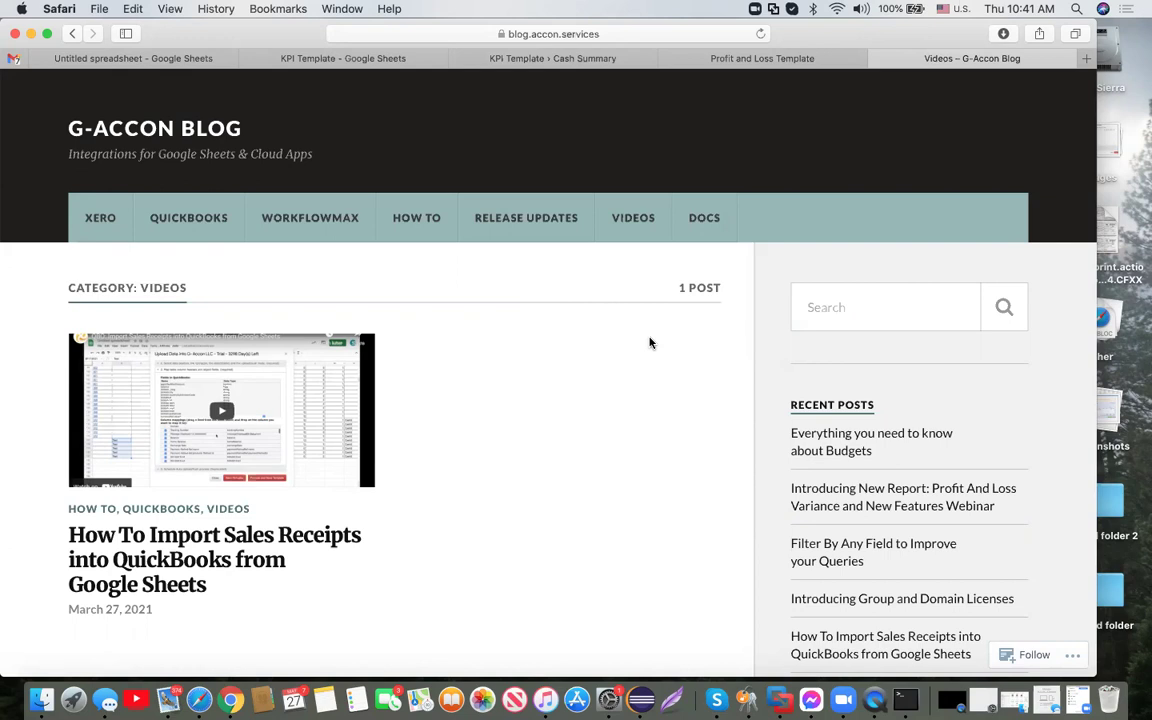
# Go back from the blog to the G-Accon website and open the G-Accon Roadmap board of feature requests on Trello
pyautogui.click(74, 34)
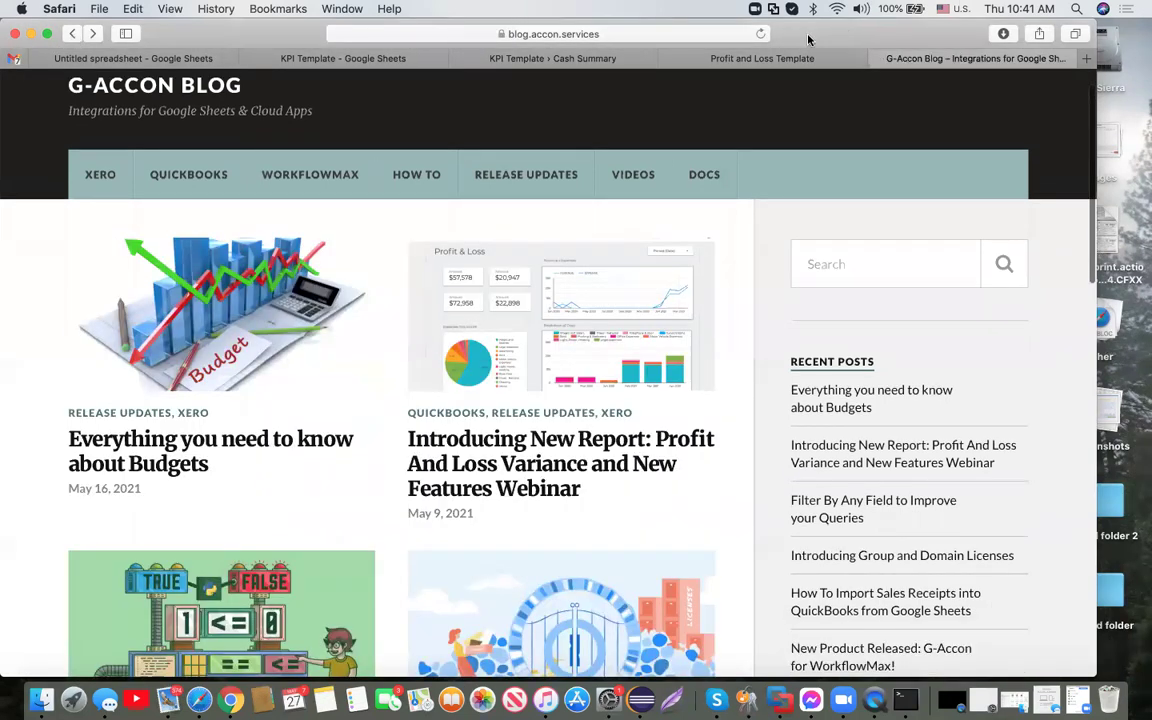
pyautogui.click(73, 34)
pyautogui.moveTo(632, 108)
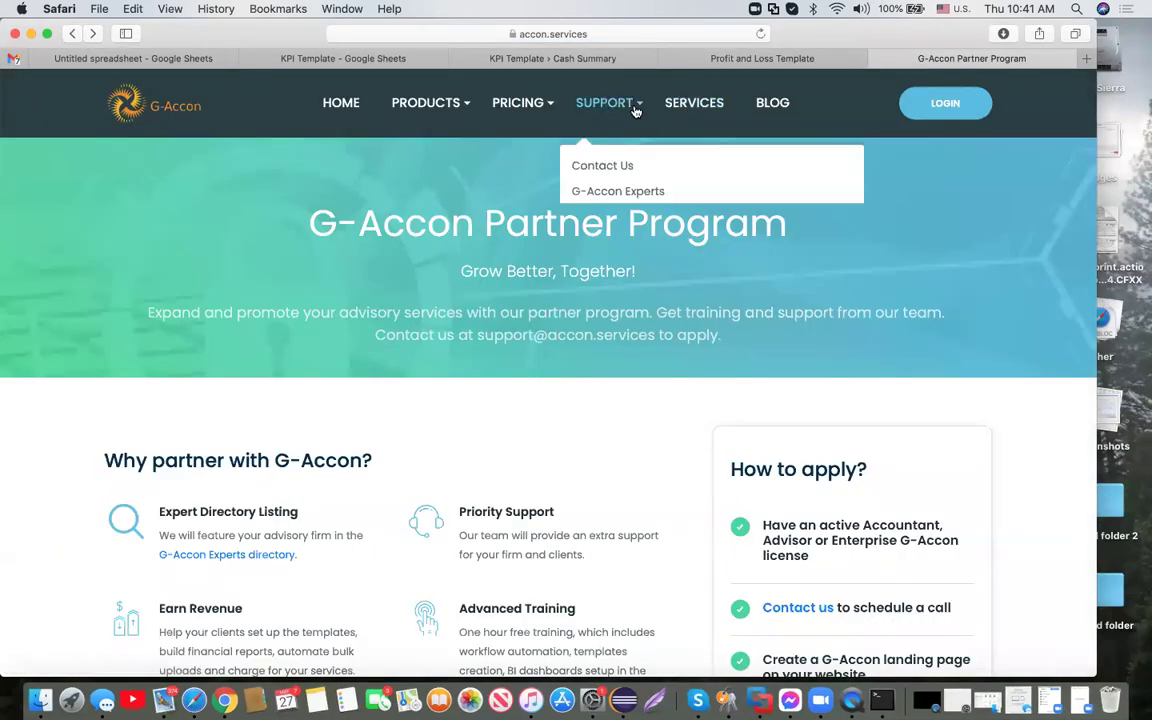
pyautogui.click(644, 250)
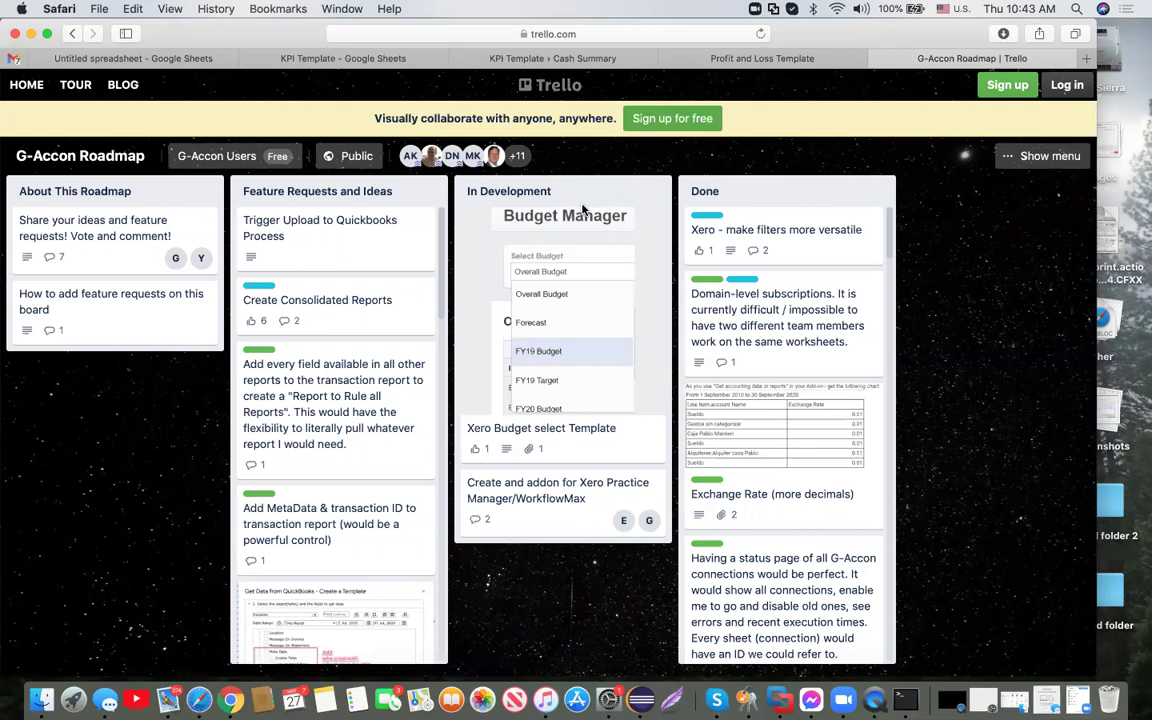
pyautogui.press('super+shift+3')
pyautogui.moveTo(413, 60); pyautogui.dragTo(668, 225)
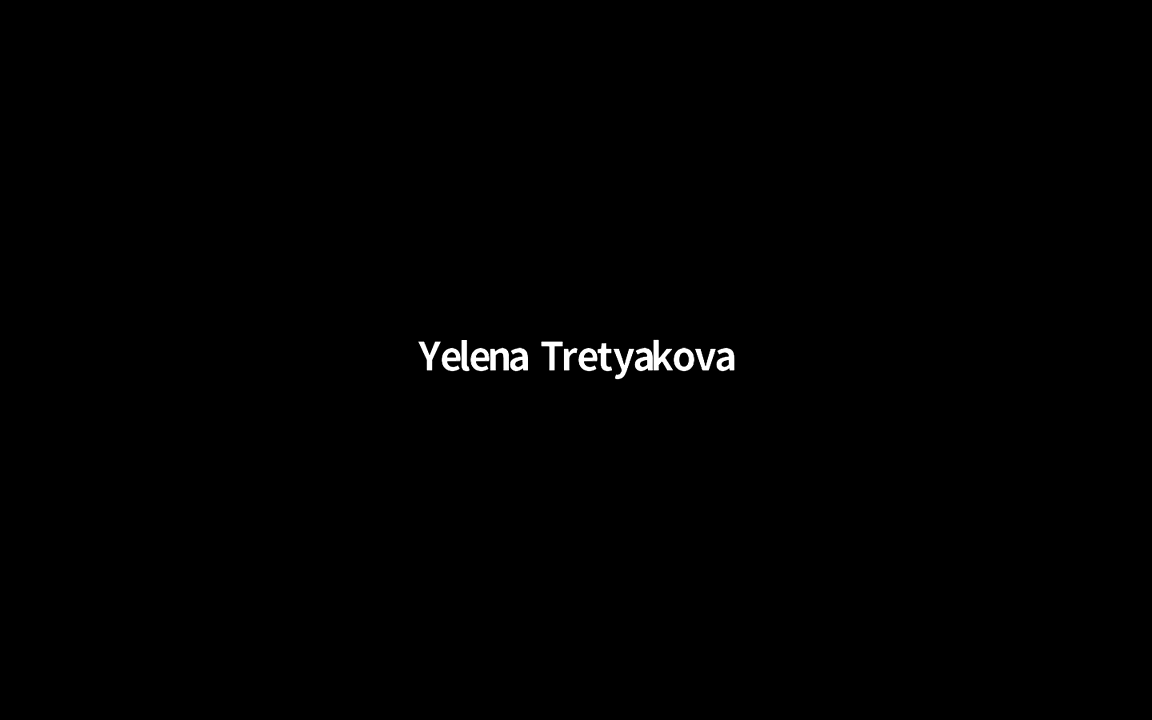